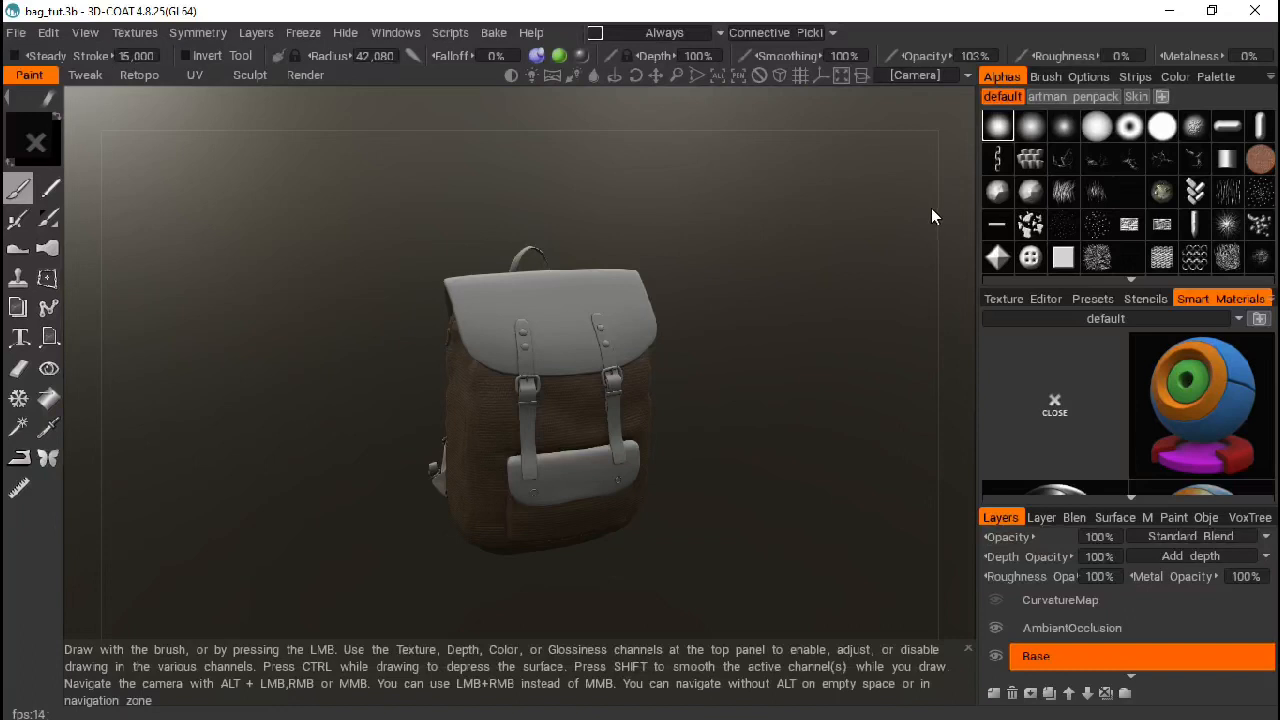
{"action": "left_click_drag", "start_coordinate": [656, 81], "coordinate": [793, 60]}
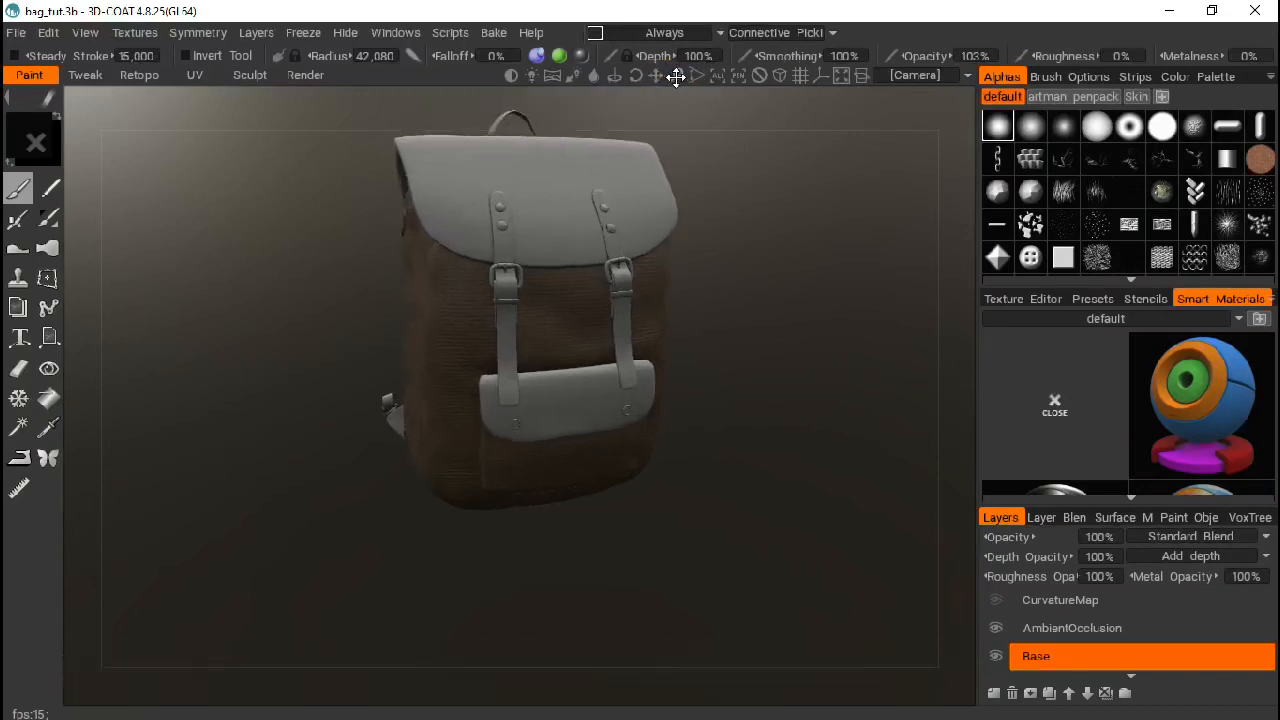
{"action": "left_click_drag", "start_coordinate": [678, 76], "coordinate": [790, 74]}
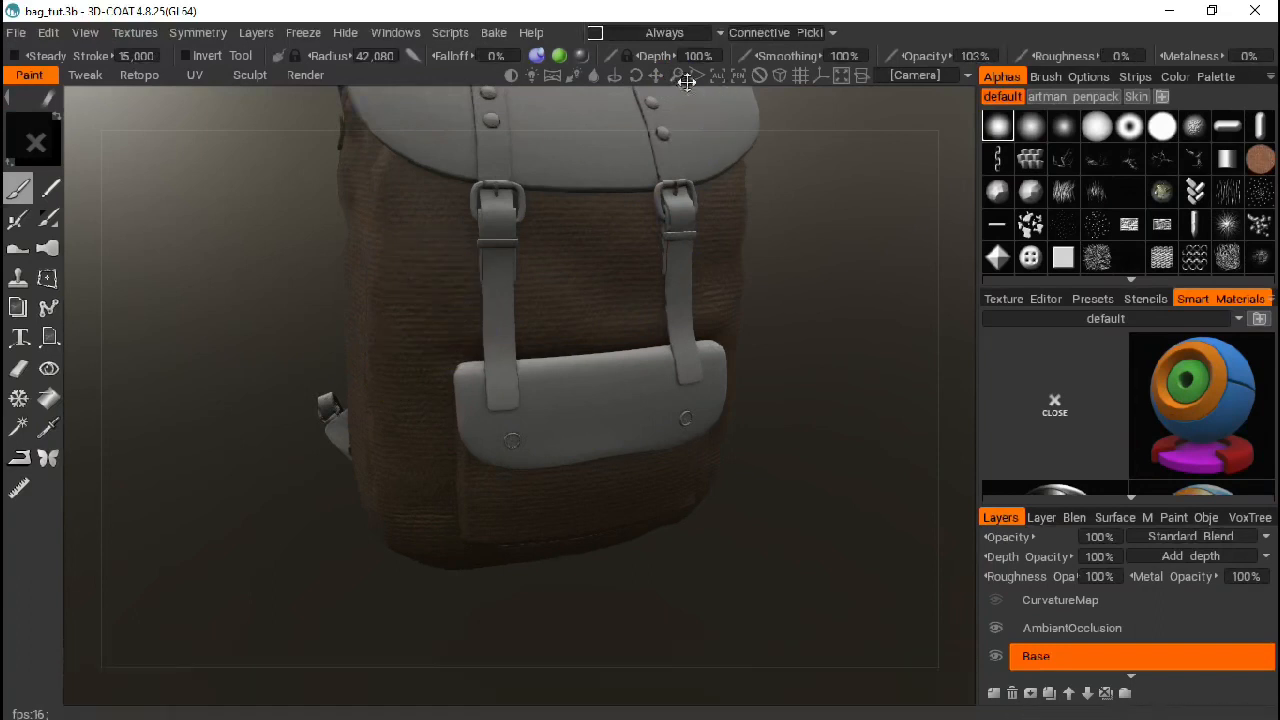
{"action": "left_click_drag", "start_coordinate": [659, 72], "coordinate": [658, 78]}
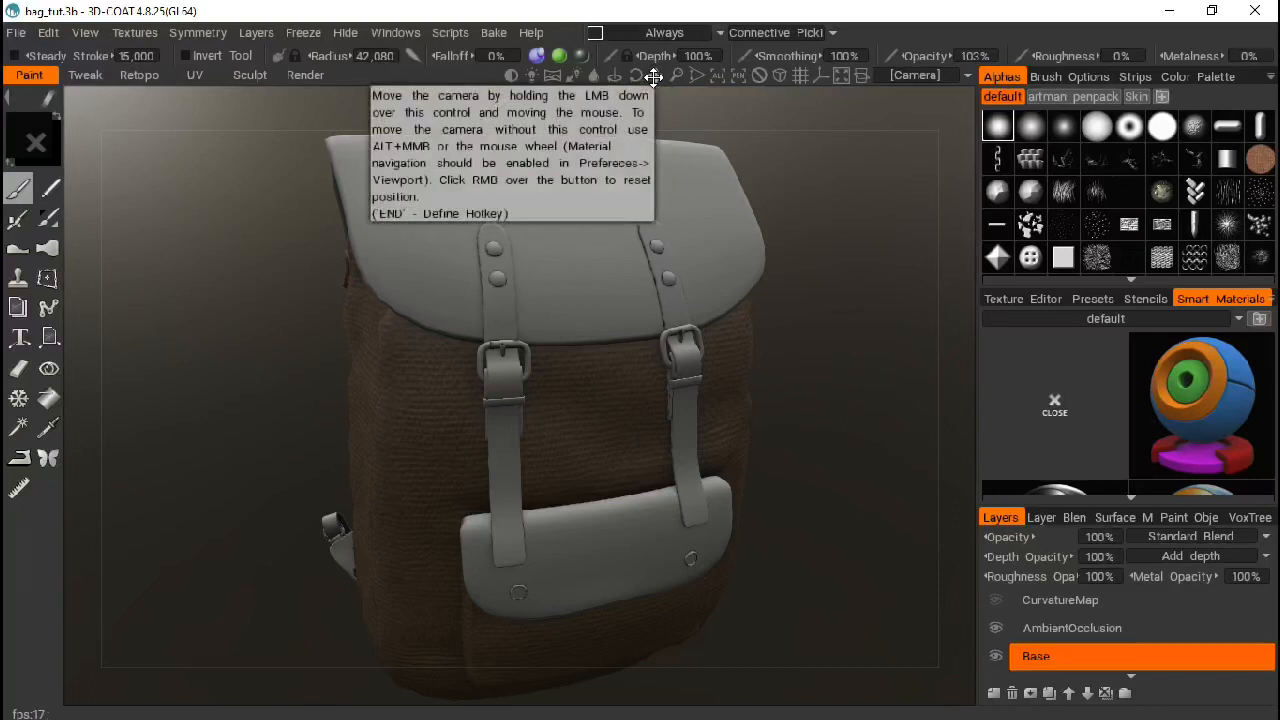
{"action": "left_click_drag", "start_coordinate": [653, 77], "coordinate": [653, 82]}
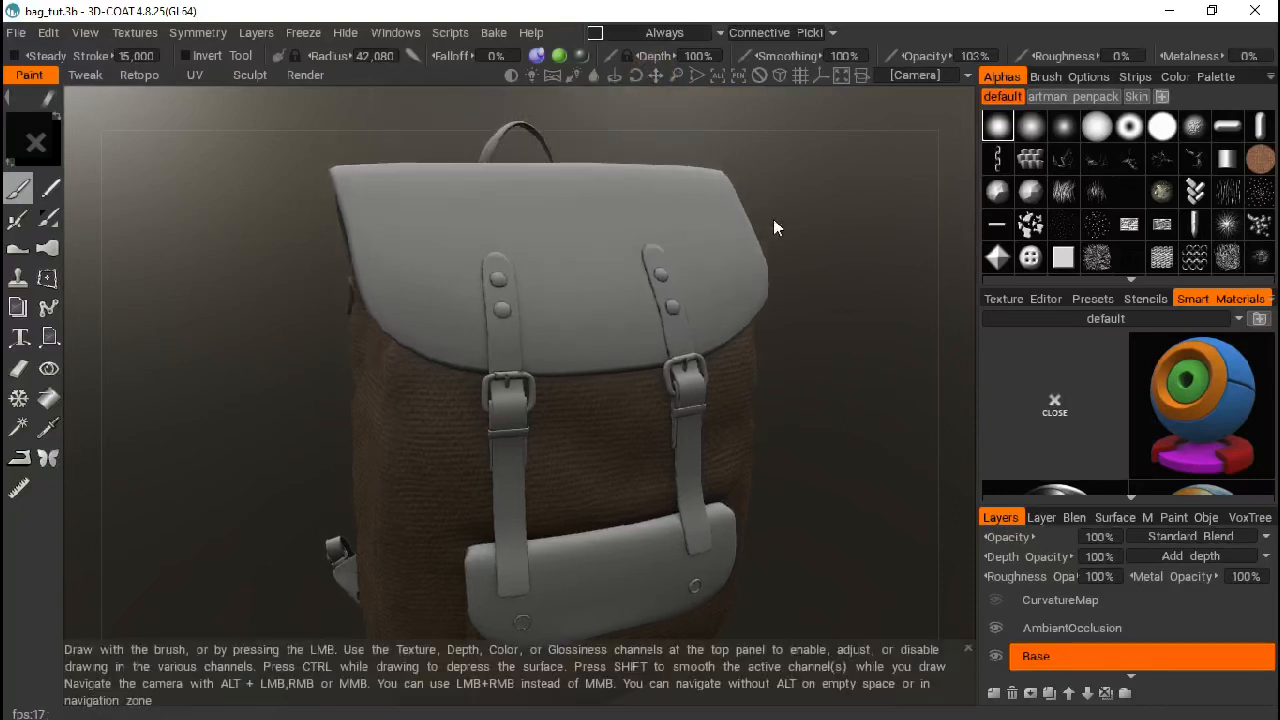
{"action": "mouse_move", "coordinate": [887, 212]}
{"action": "left_mouse_down"}
{"action": "mouse_move", "coordinate": [823, 204]}
{"action": "mouse_move", "coordinate": [846, 330]}
{"action": "mouse_move", "coordinate": [916, 250]}
{"action": "mouse_move", "coordinate": [749, 238]}
{"action": "mouse_move", "coordinate": [626, 272]}
{"action": "mouse_move", "coordinate": [728, 374]}
{"action": "mouse_move", "coordinate": [658, 336]}
{"action": "mouse_move", "coordinate": [846, 166]}
{"action": "mouse_move", "coordinate": [608, 304]}
{"action": "mouse_move", "coordinate": [700, 257]}
{"action": "left_mouse_up"}
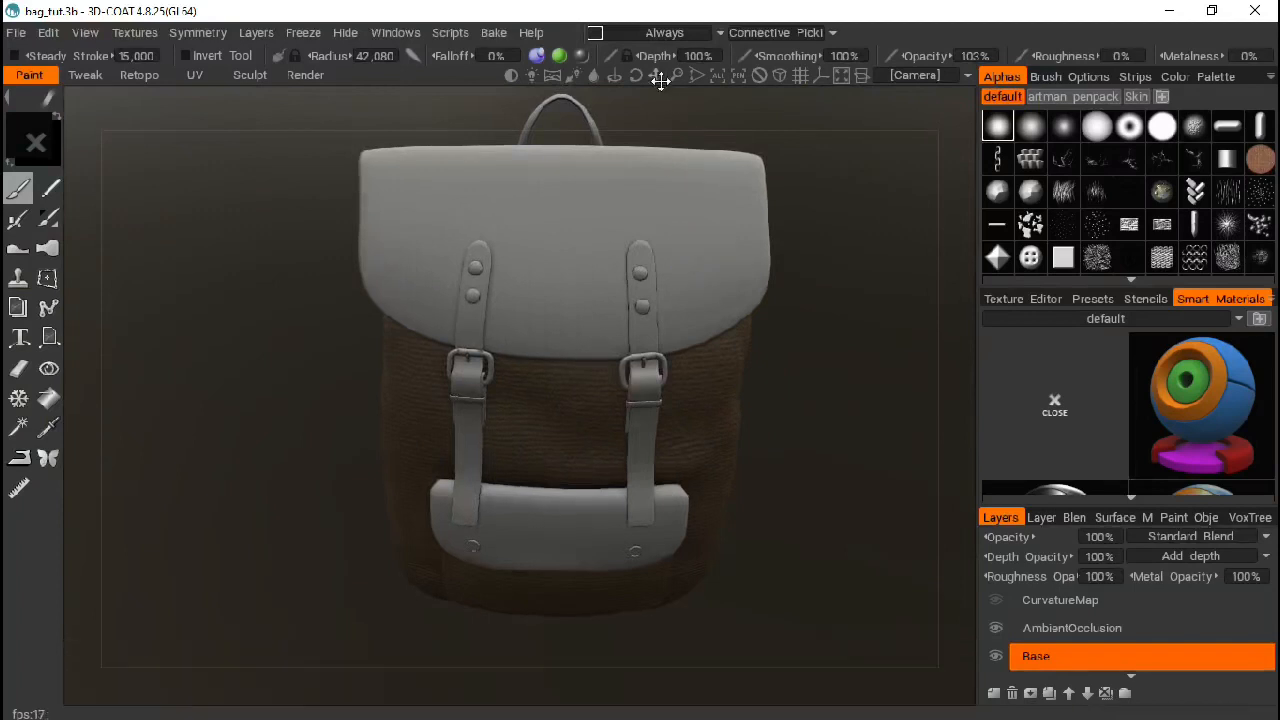
{"action": "left_click_drag", "start_coordinate": [675, 72], "coordinate": [680, 77]}
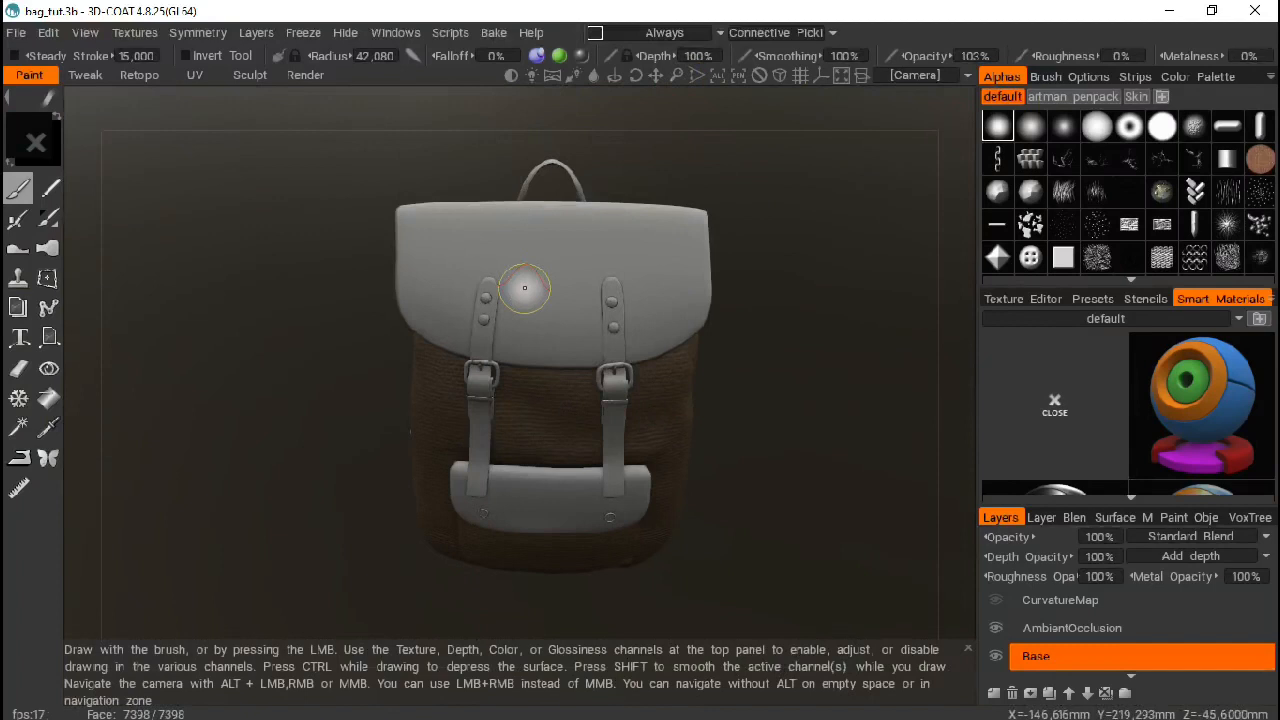
Step: Switch the smart materials library to the Leather folder
{"action": "left_click", "coordinate": [1036, 314]}
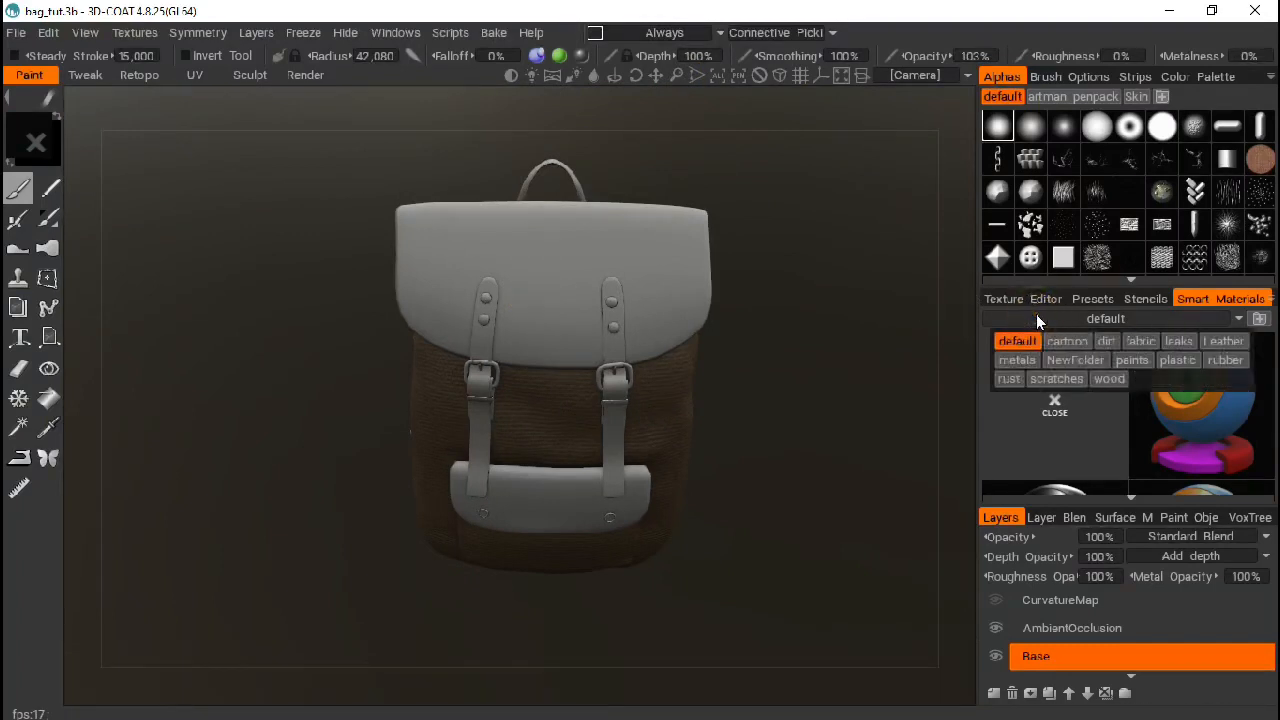
{"action": "left_click", "coordinate": [1223, 341]}
{"action": "left_click", "coordinate": [1224, 342]}
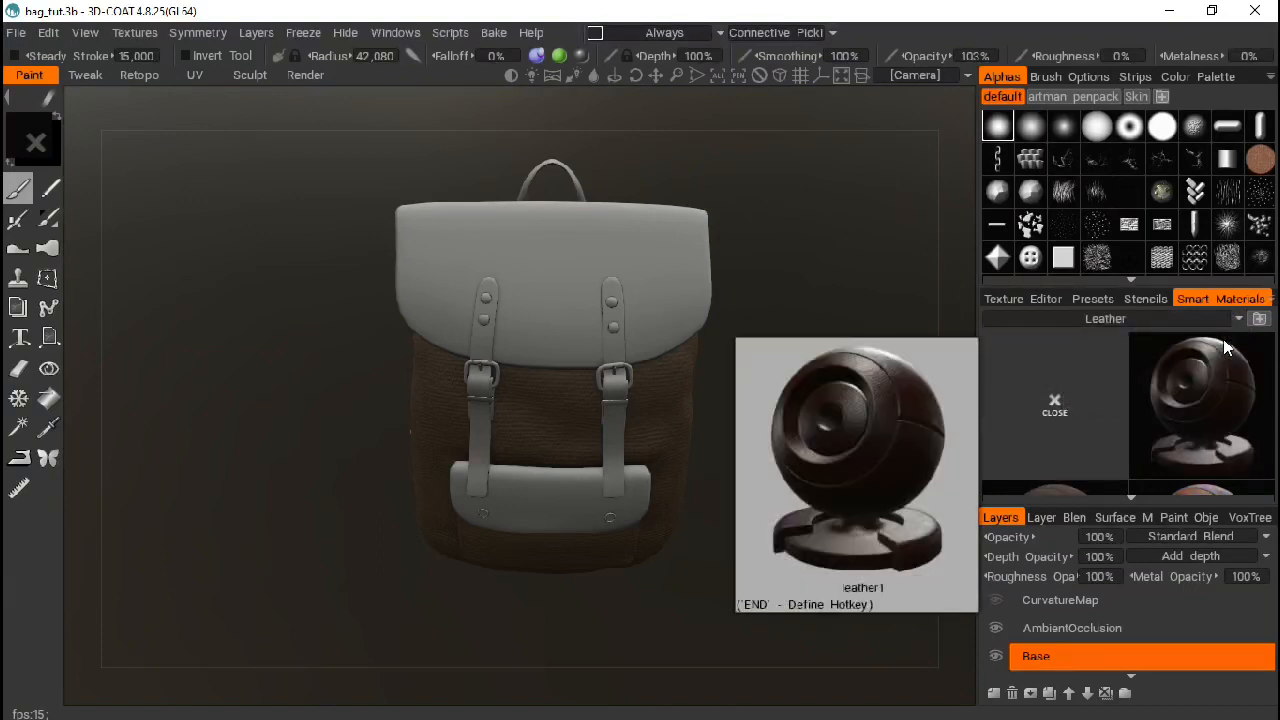
Step: Browse the leather smart materials and select the matte dark reddish-brown leather1 material
{"action": "left_click", "coordinate": [1206, 424]}
{"action": "scroll", "coordinate": [1183, 438], "scroll_direction": "down", "scroll_amount": 3}
{"action": "left_click", "coordinate": [1183, 434]}
{"action": "scroll", "coordinate": [1170, 450], "scroll_direction": "down", "scroll_amount": 5}
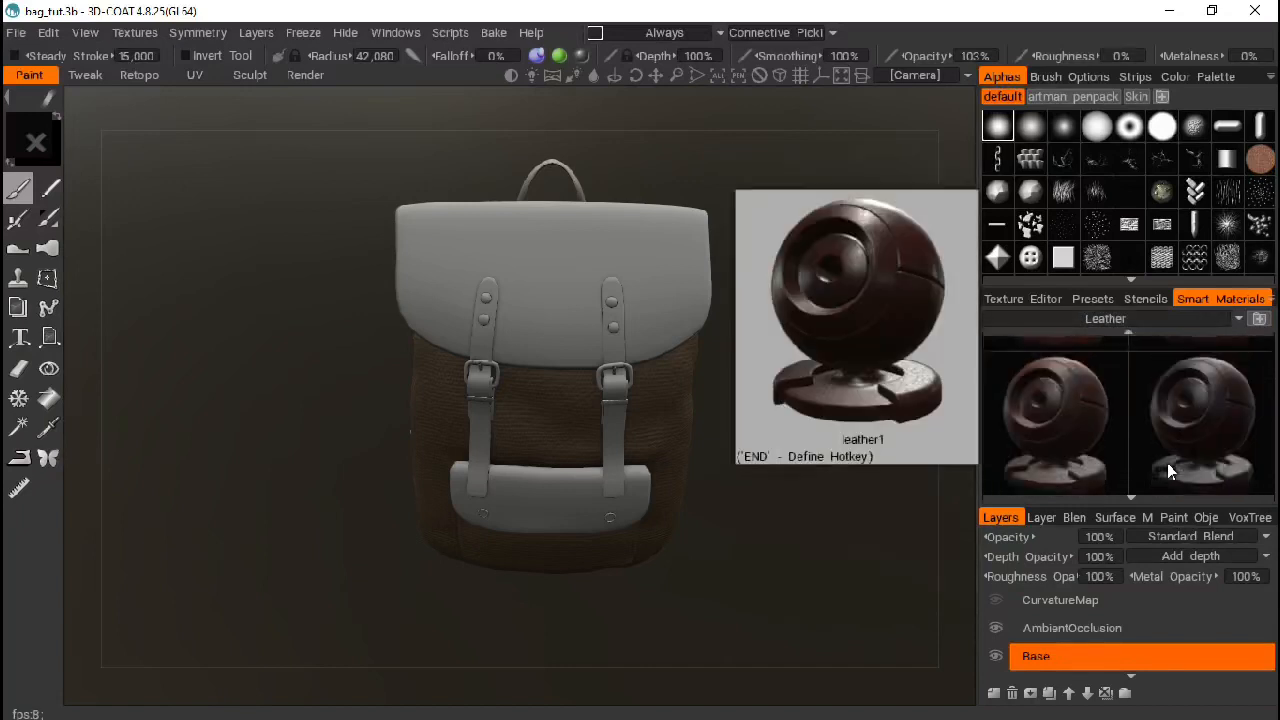
{"action": "scroll", "coordinate": [1167, 463], "scroll_direction": "down", "scroll_amount": 3}
{"action": "scroll", "coordinate": [1168, 380], "scroll_direction": "down", "scroll_amount": 5}
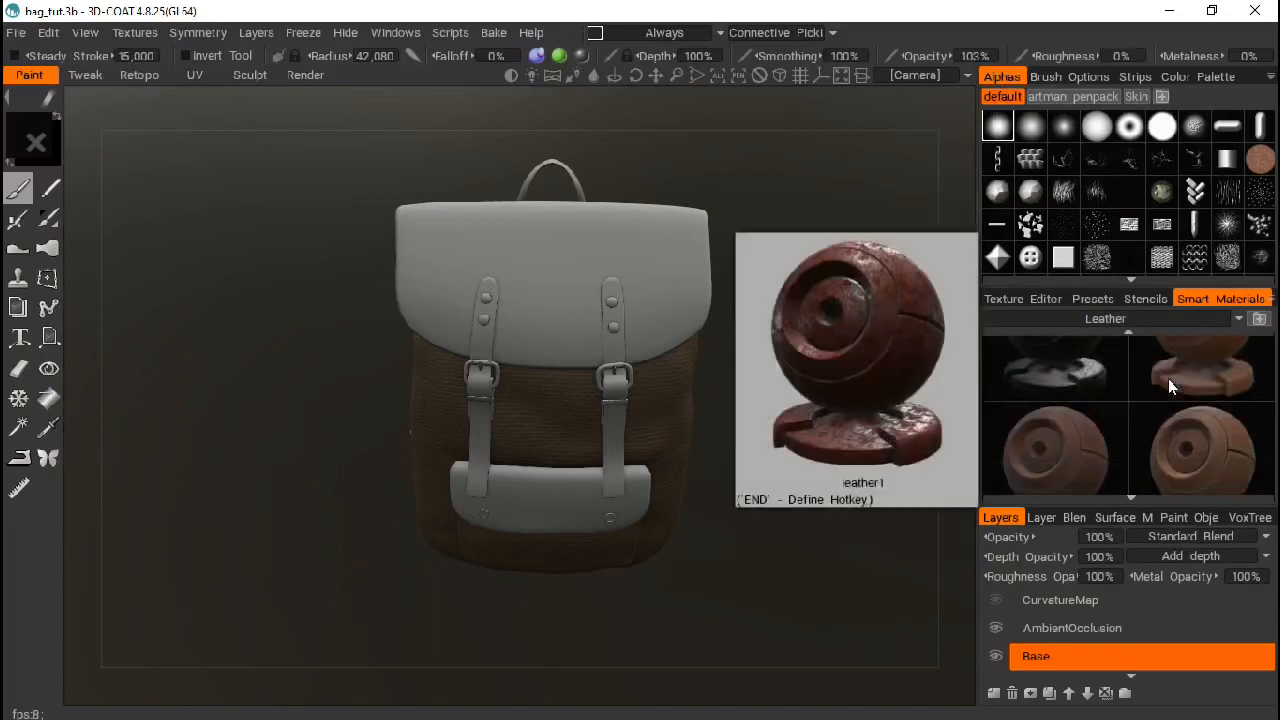
{"action": "left_click_drag", "start_coordinate": [1168, 379], "coordinate": [1181, 511]}
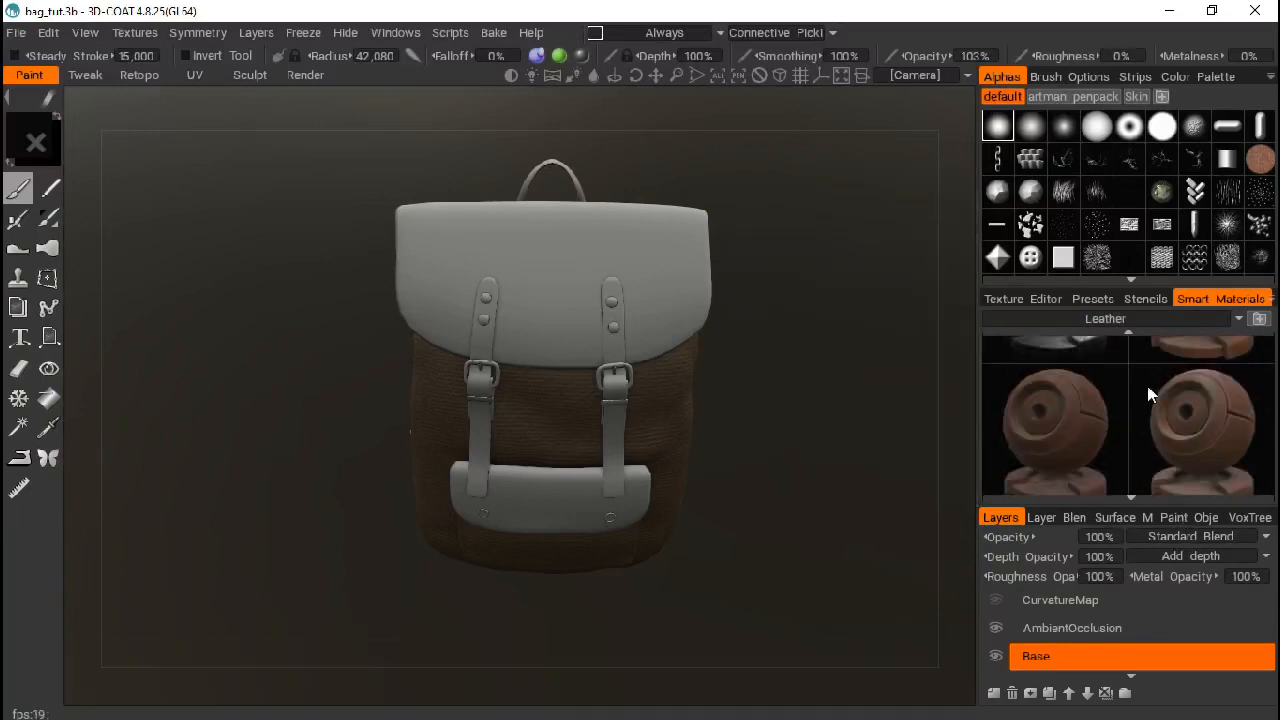
{"action": "scroll", "coordinate": [1146, 381], "scroll_direction": "down", "scroll_amount": 3}
{"action": "mouse_move", "coordinate": [1133, 411]}
{"action": "scroll", "coordinate": [1129, 399], "scroll_direction": "down", "scroll_amount": 4}
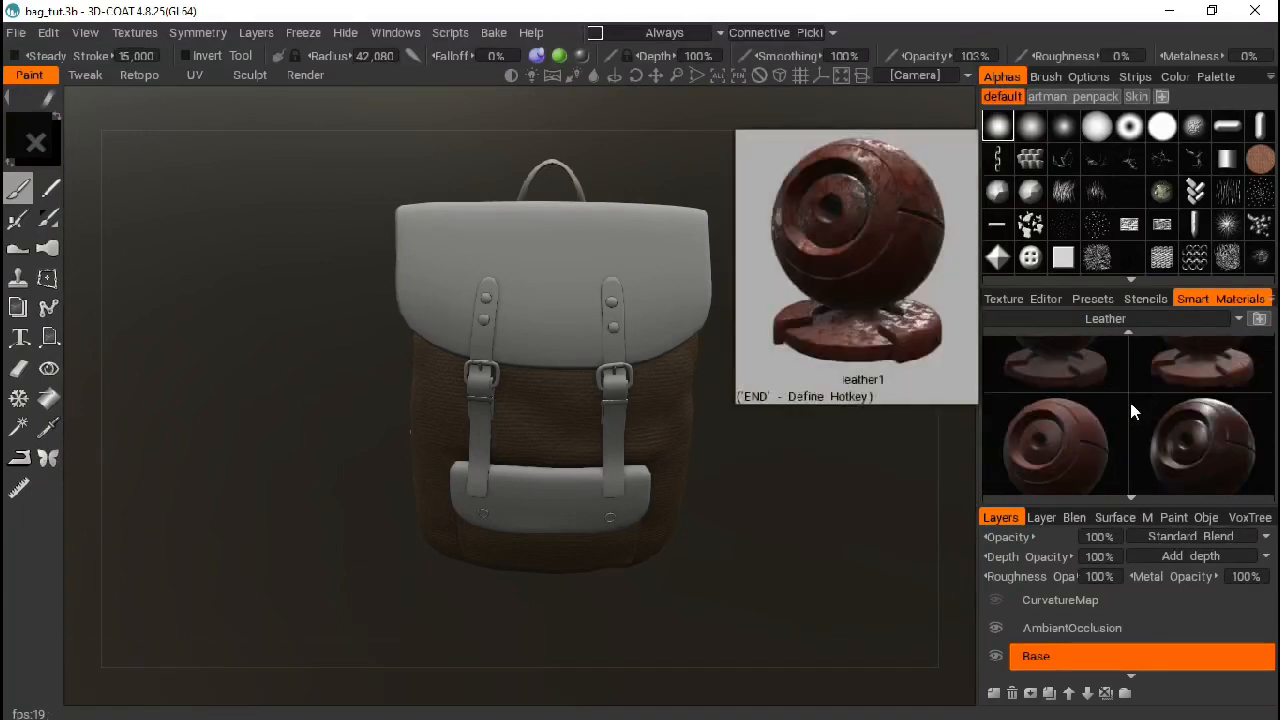
{"action": "left_click_drag", "start_coordinate": [1115, 424], "coordinate": [1113, 394]}
{"action": "mouse_move", "coordinate": [1112, 396]}
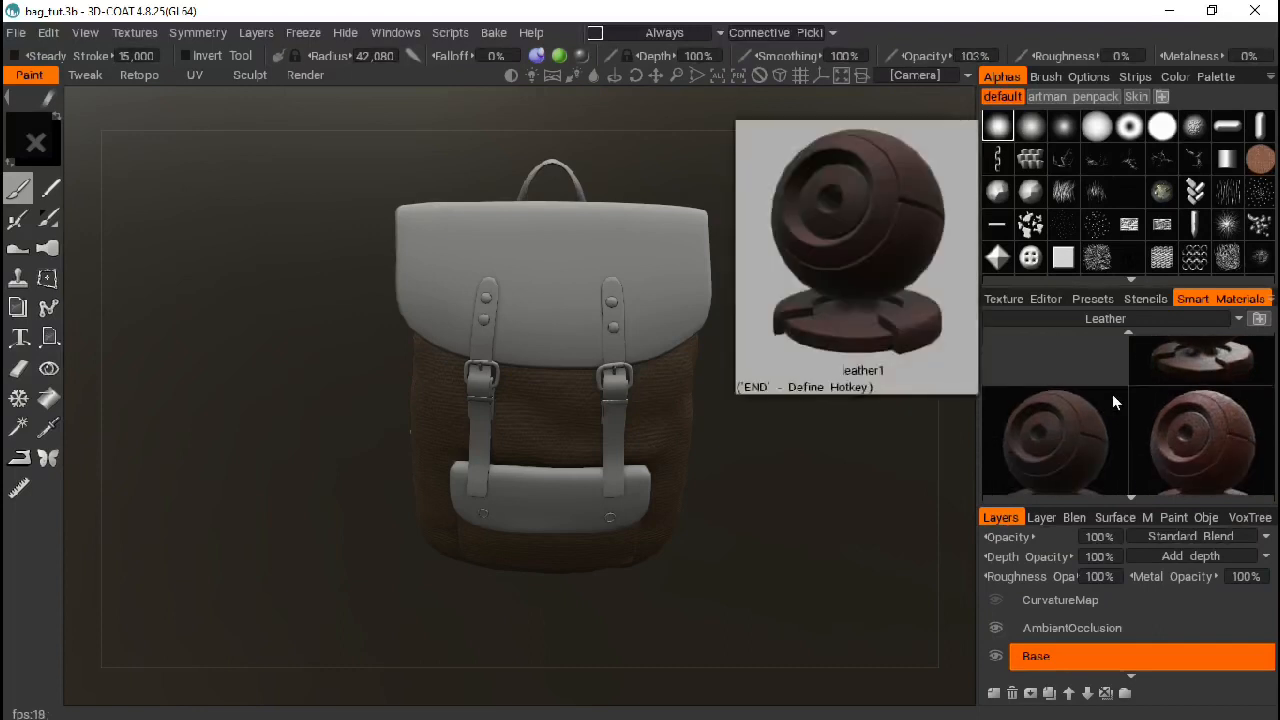
{"action": "left_click_drag", "start_coordinate": [1112, 420], "coordinate": [1110, 345]}
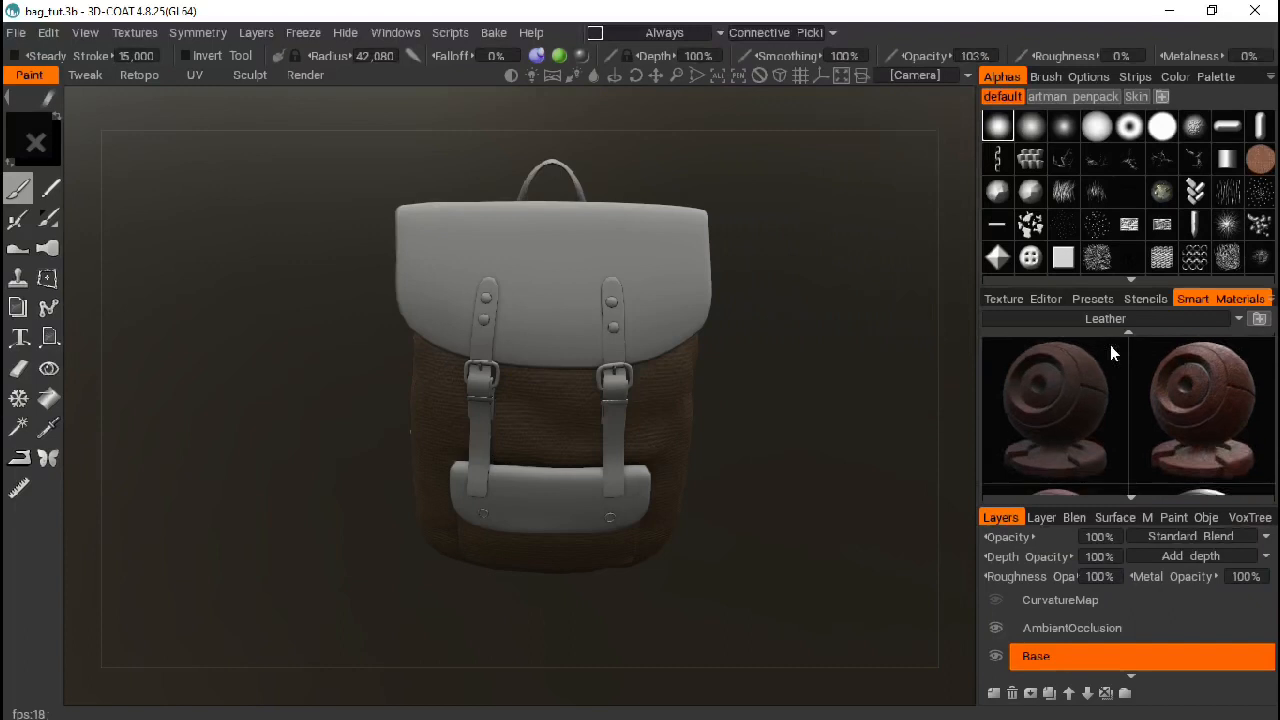
{"action": "mouse_move", "coordinate": [1110, 346]}
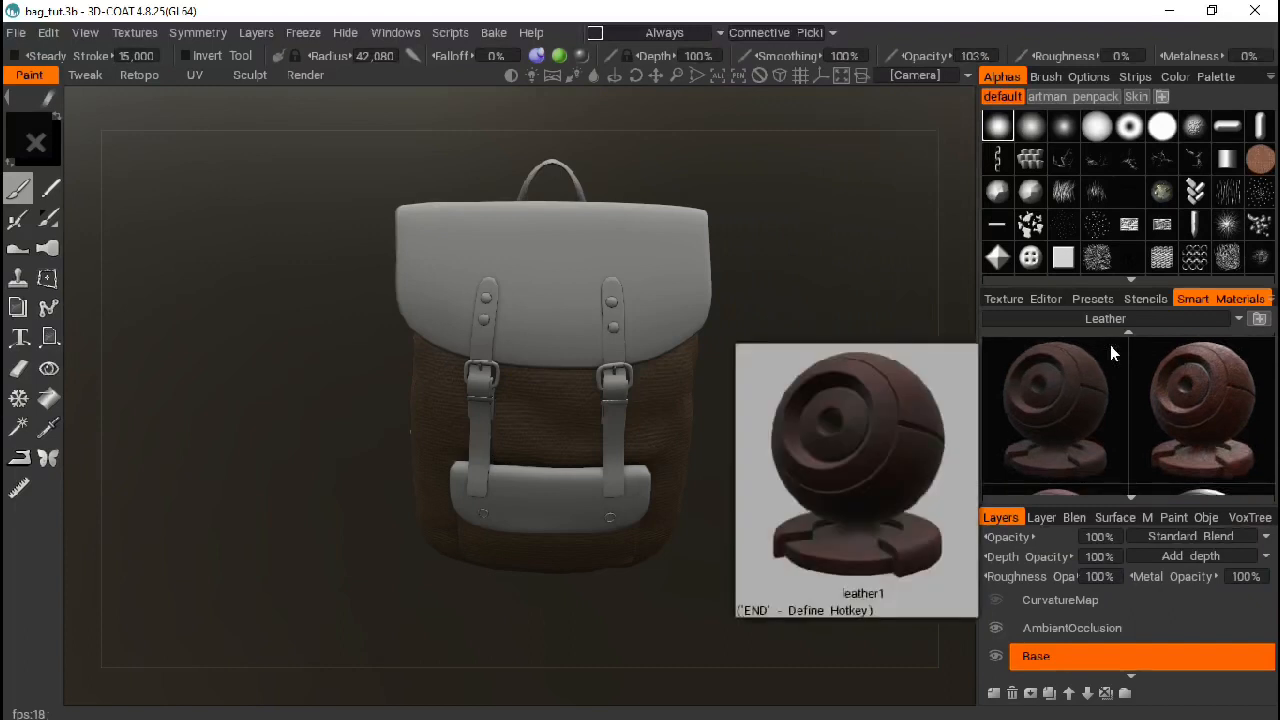
{"action": "left_click", "coordinate": [1072, 431]}
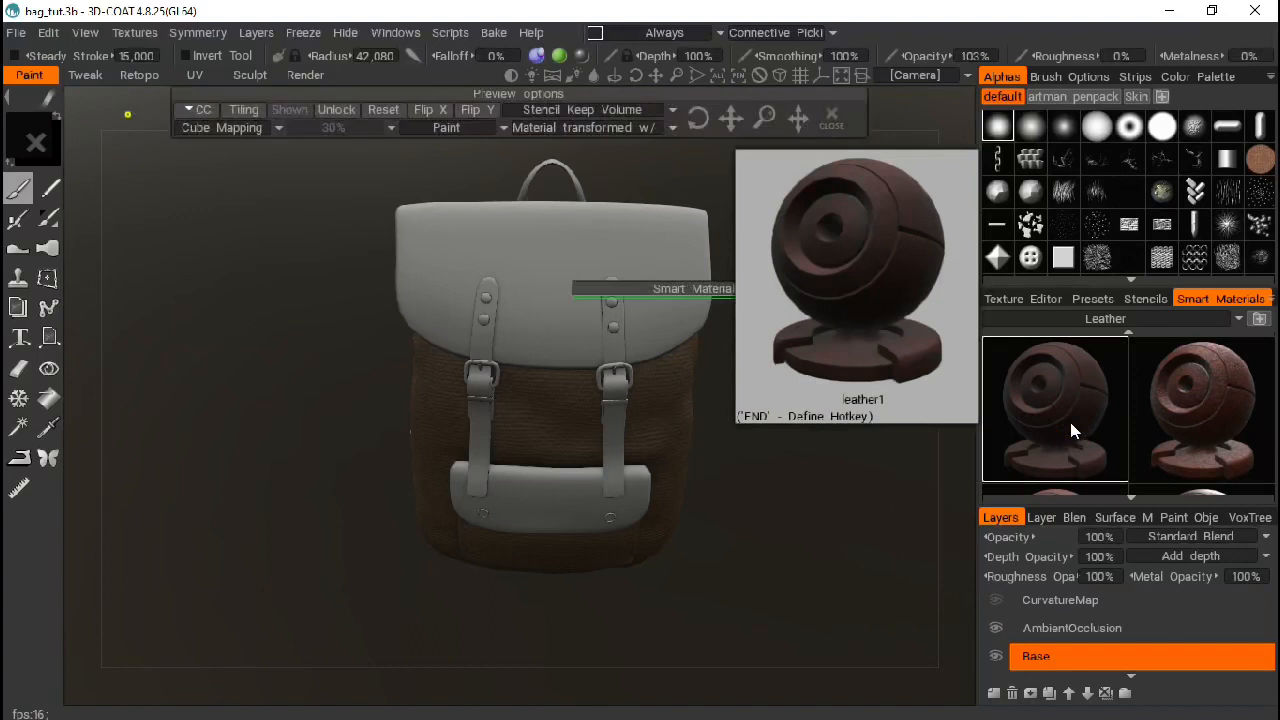
Step: Reposition the smart material preview above the backpack, check the leather on the front flap, and collapse the preview
{"action": "left_click_drag", "start_coordinate": [750, 288], "coordinate": [585, 148]}
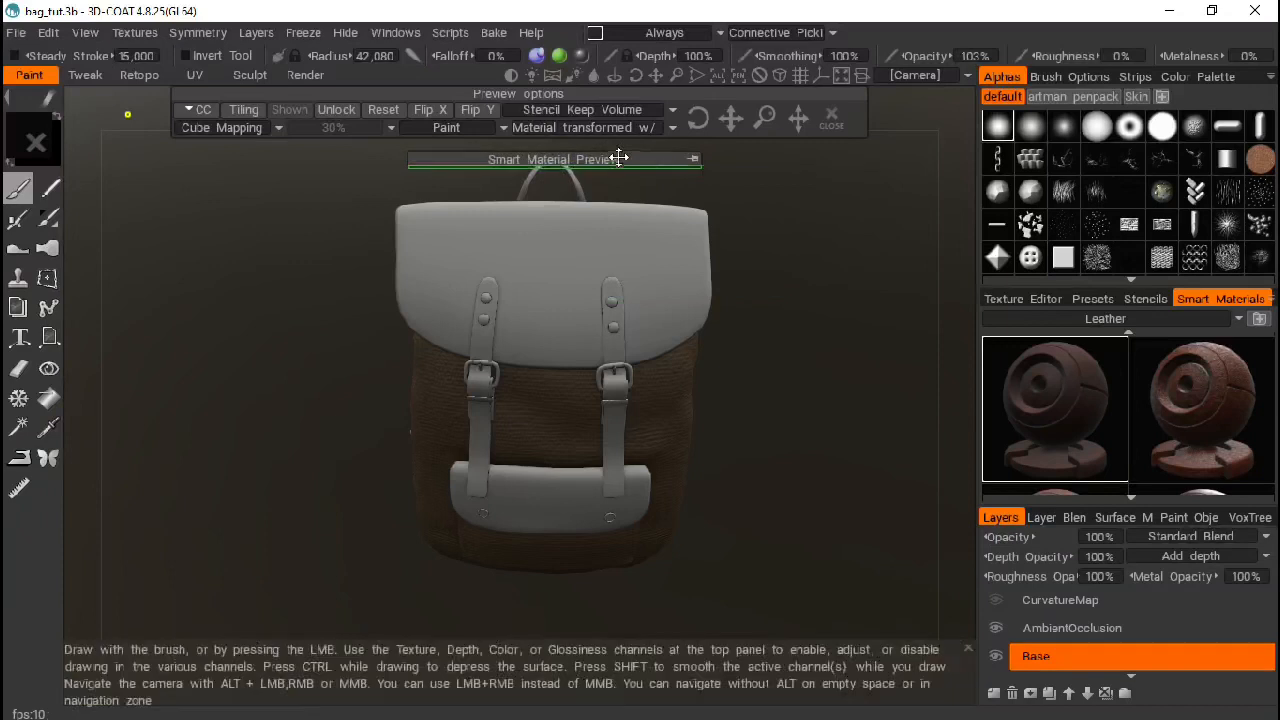
{"action": "left_click", "coordinate": [693, 160]}
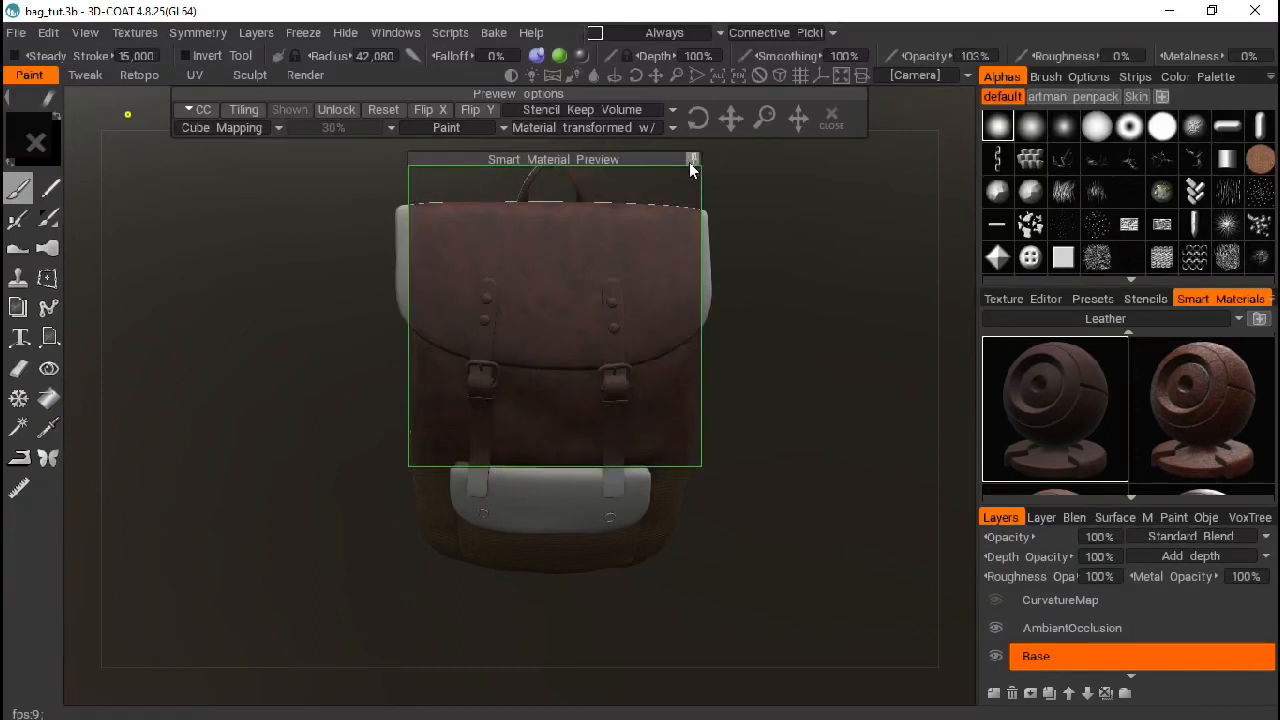
{"action": "left_click_drag", "start_coordinate": [758, 274], "coordinate": [846, 214]}
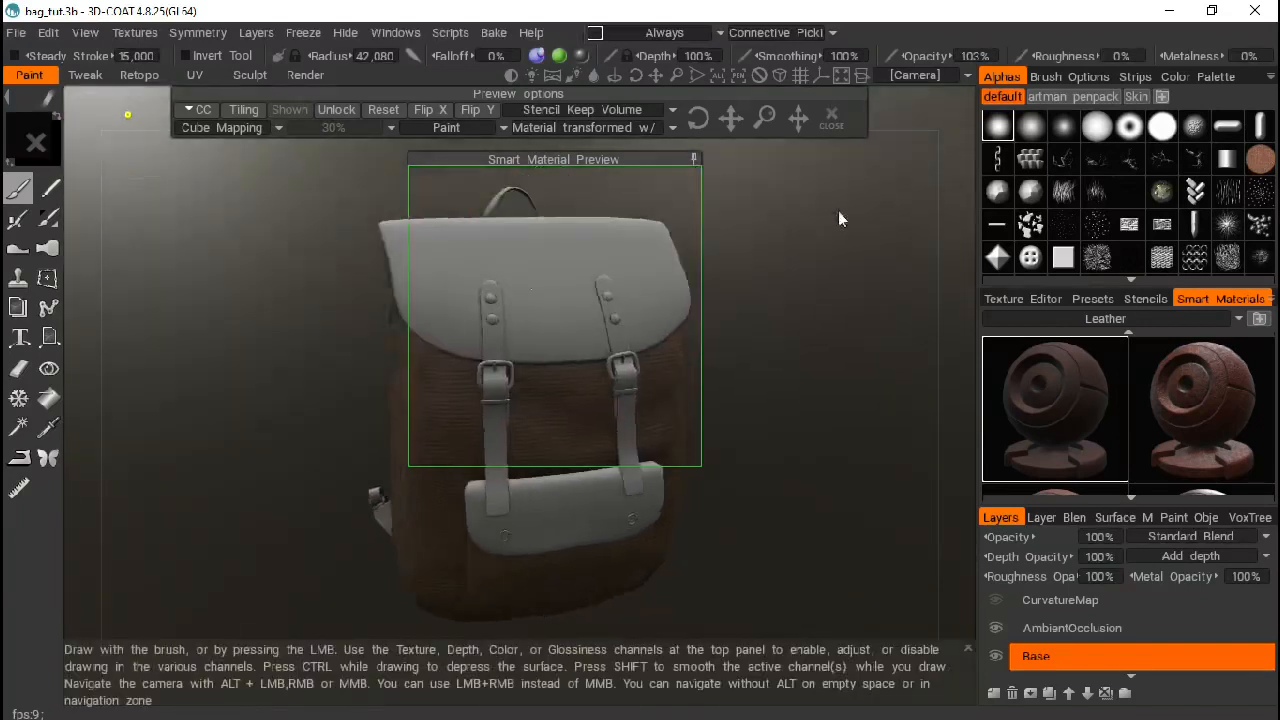
{"action": "left_click", "coordinate": [693, 160]}
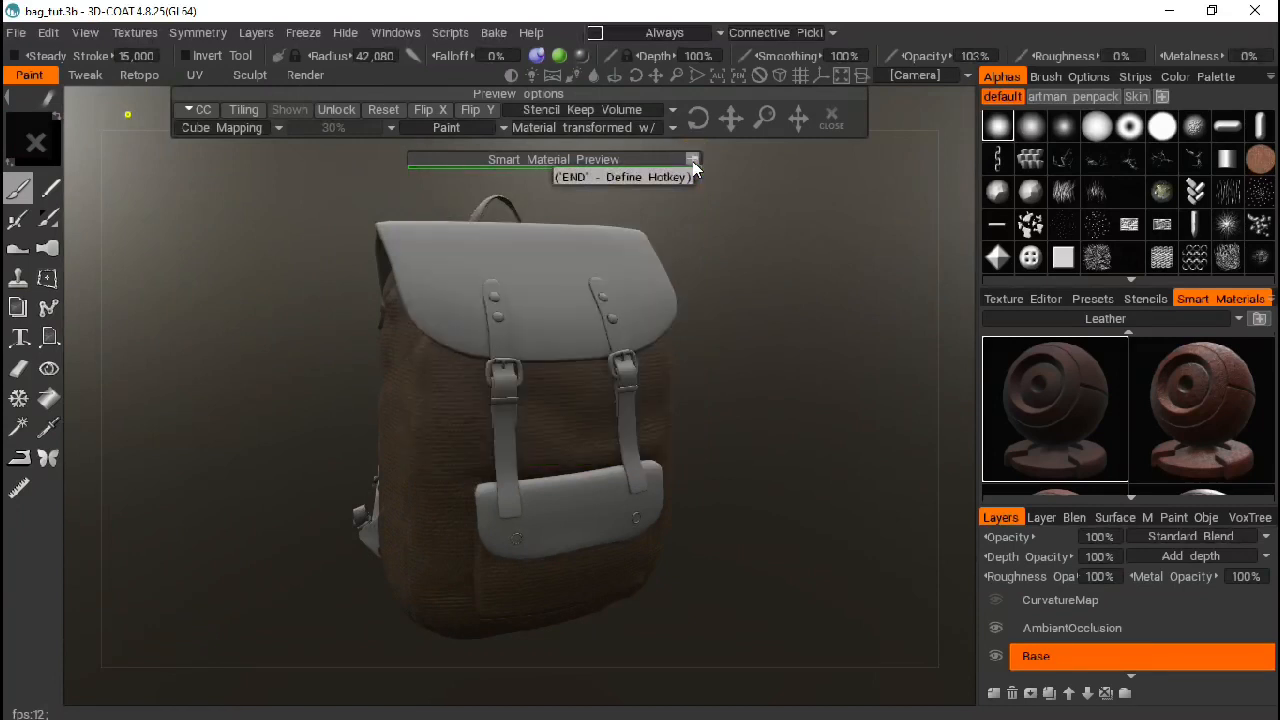
{"action": "right_click", "coordinate": [1076, 426]}
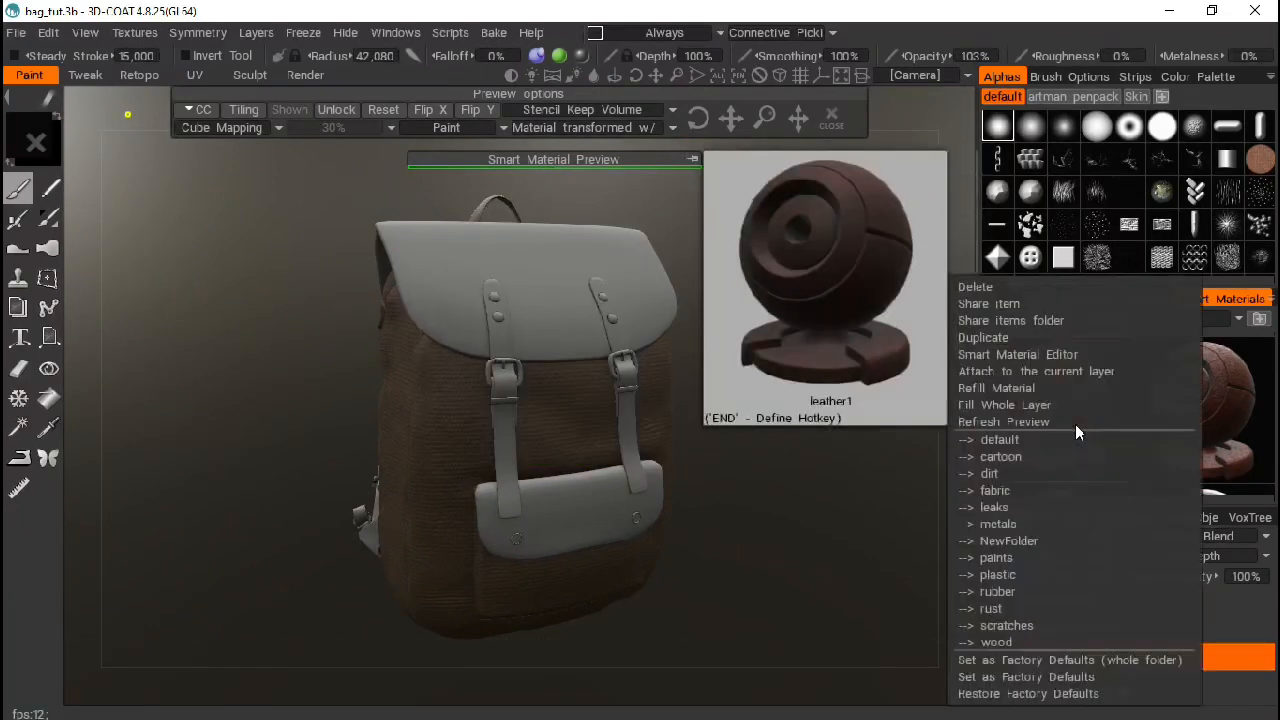
{"action": "left_click", "coordinate": [1025, 355]}
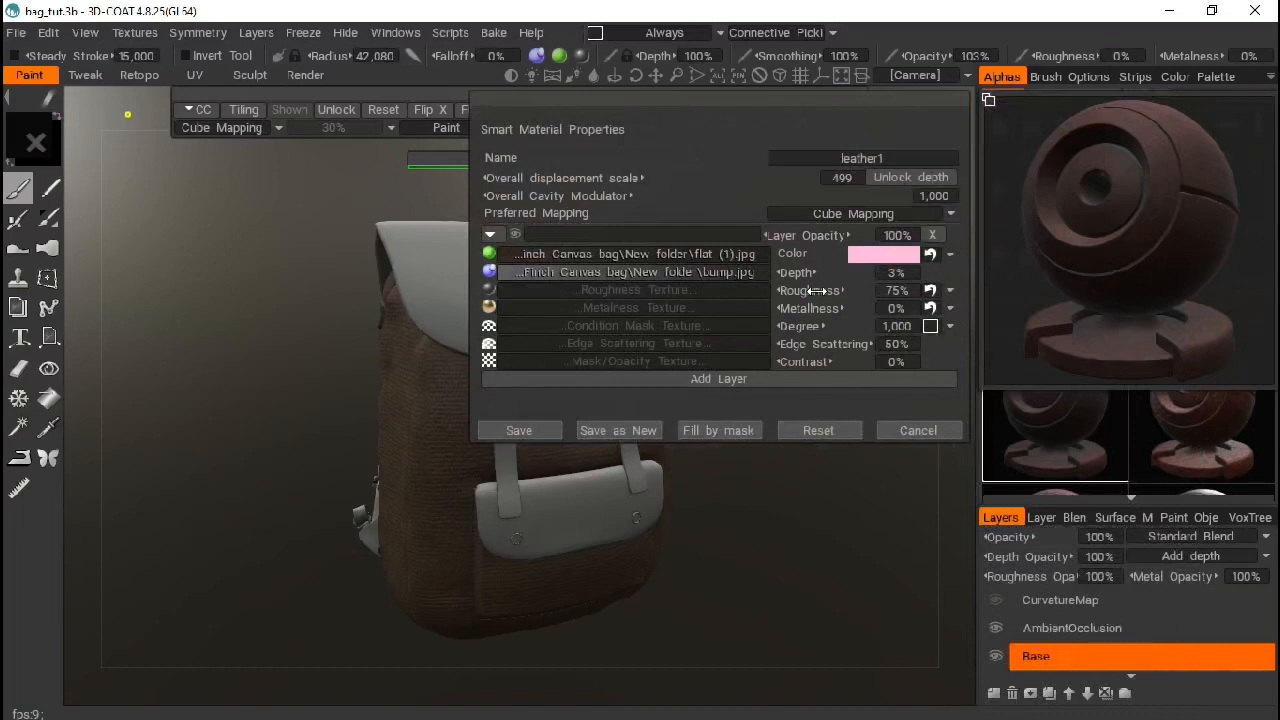
{"action": "left_click_drag", "start_coordinate": [808, 290], "coordinate": [751, 292]}
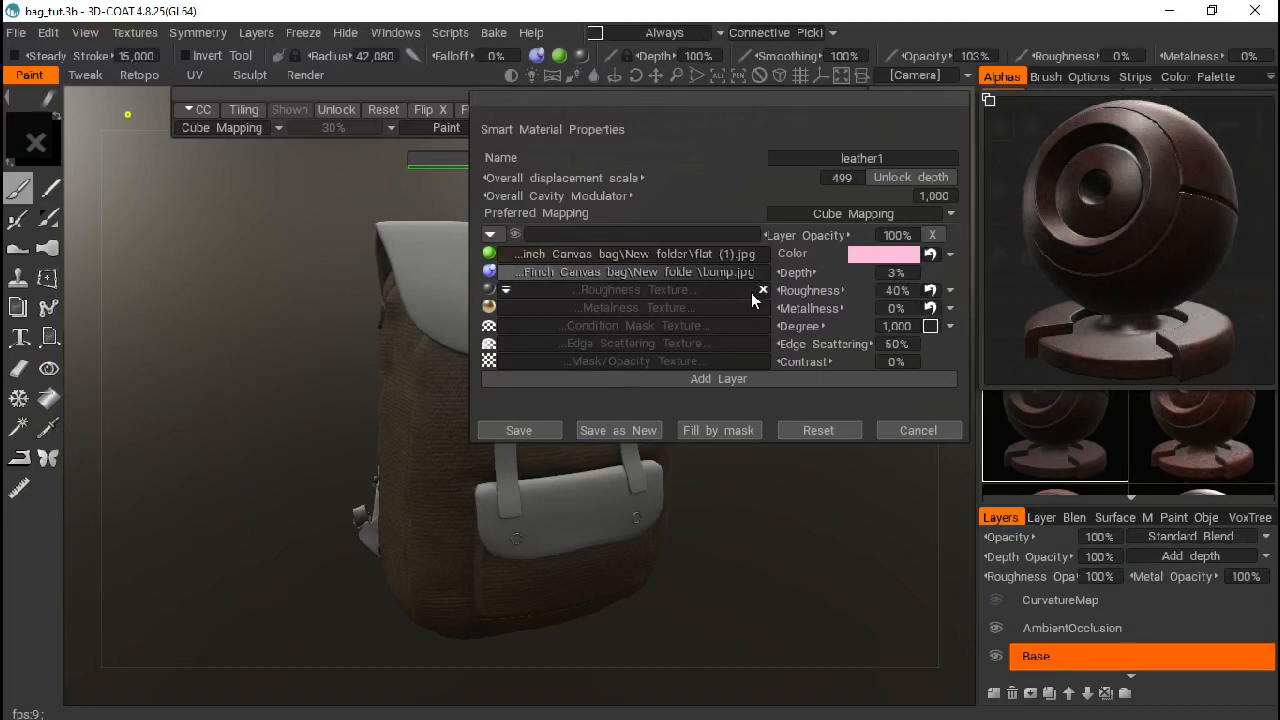
{"action": "left_click_drag", "start_coordinate": [751, 292], "coordinate": [803, 288]}
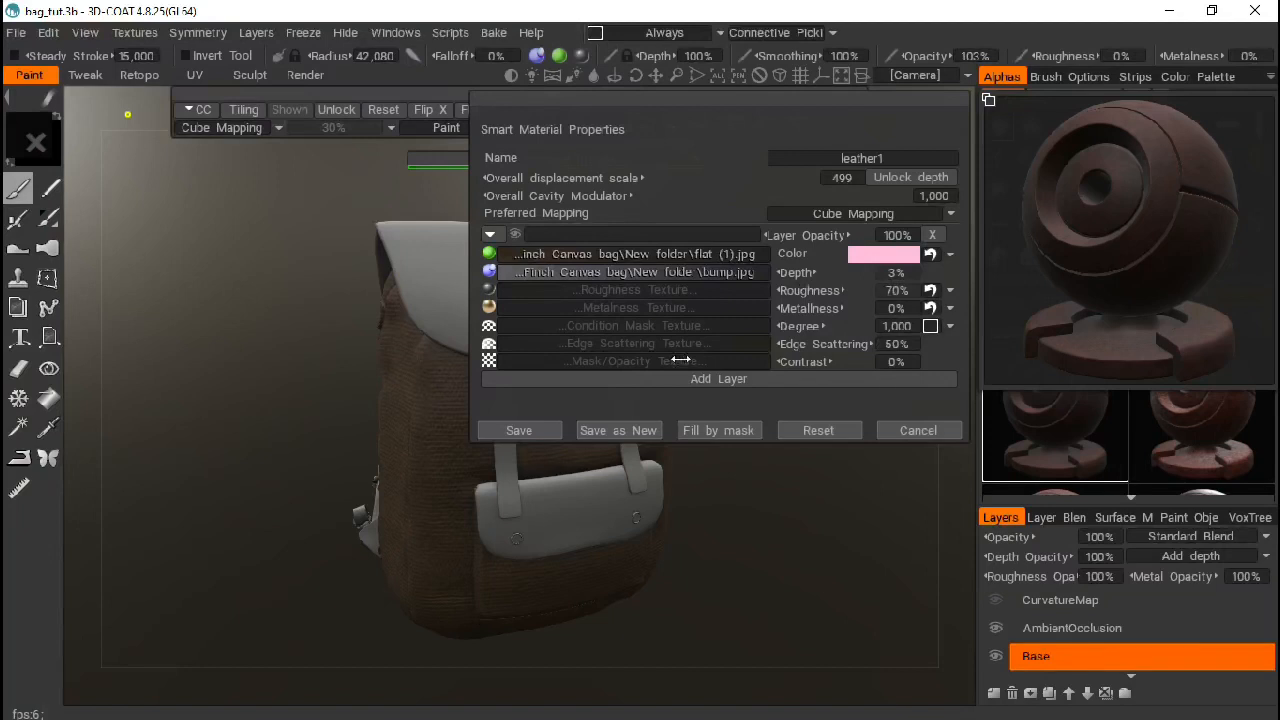
{"action": "left_click", "coordinate": [918, 430]}
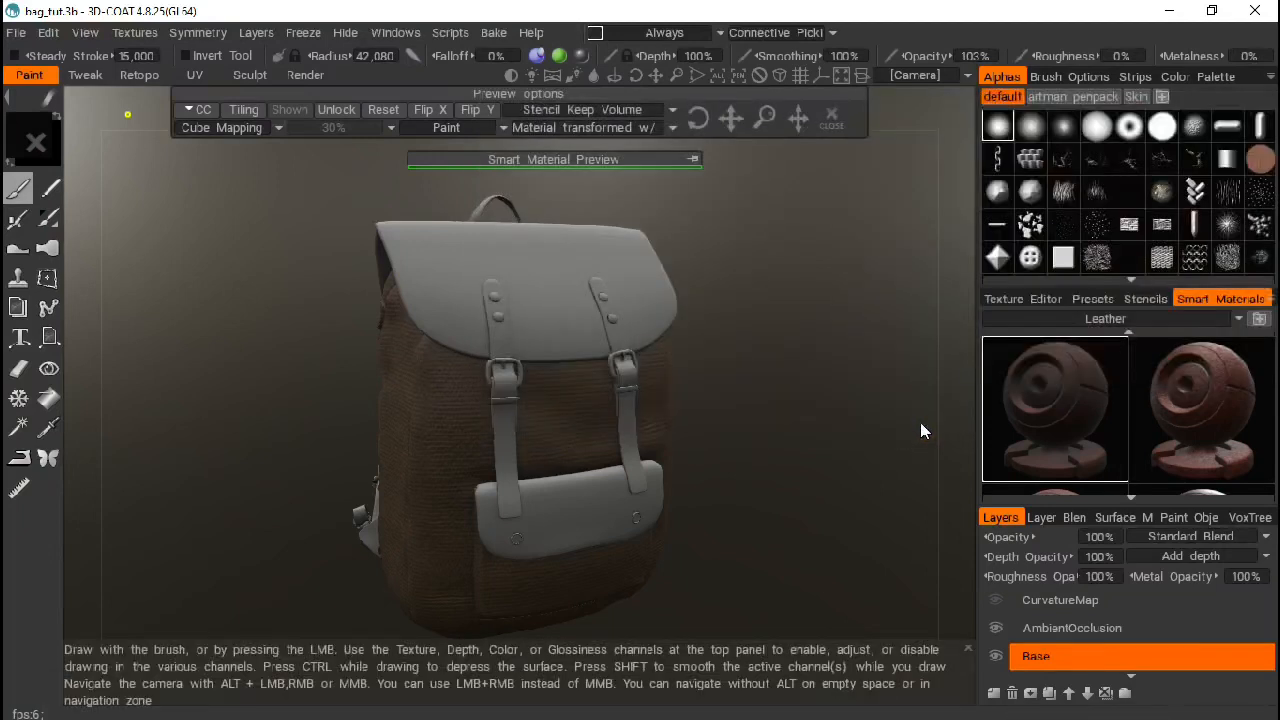
Step: Fill the backpack's grey top flap with the selected leather material on the Base layer using the Fill tool
{"action": "left_click", "coordinate": [693, 161]}
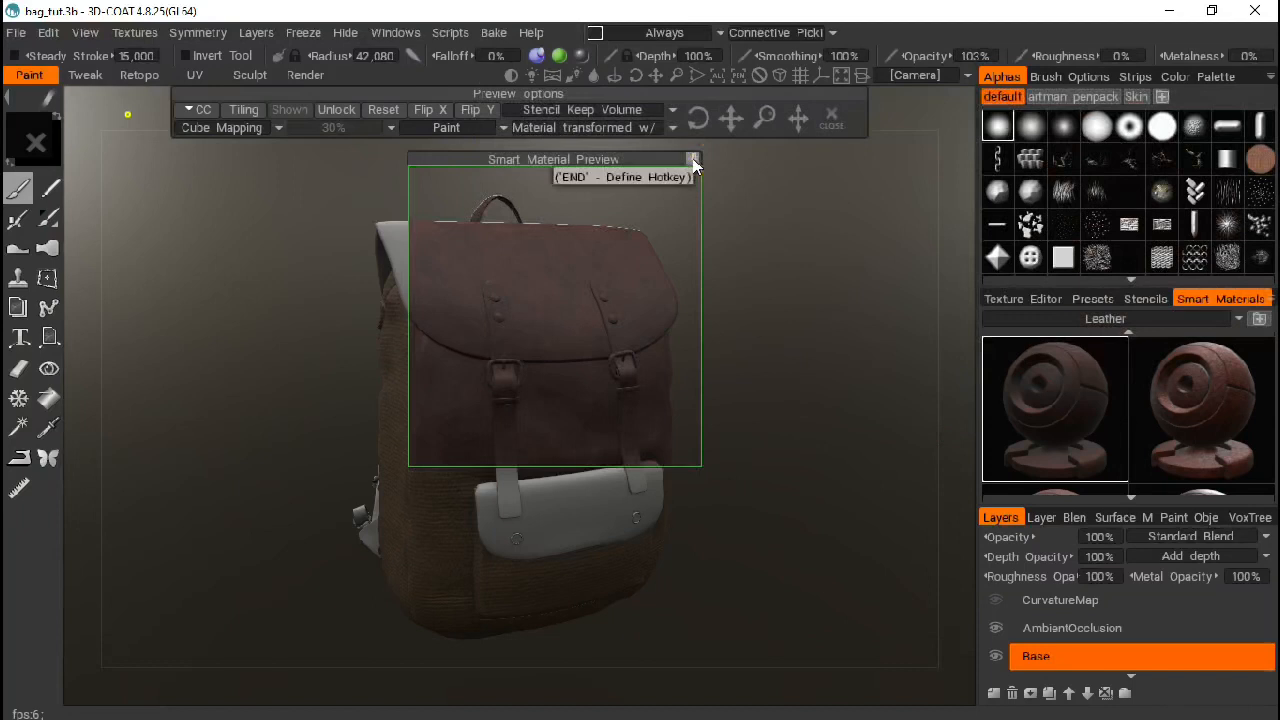
{"action": "left_click", "coordinate": [693, 161]}
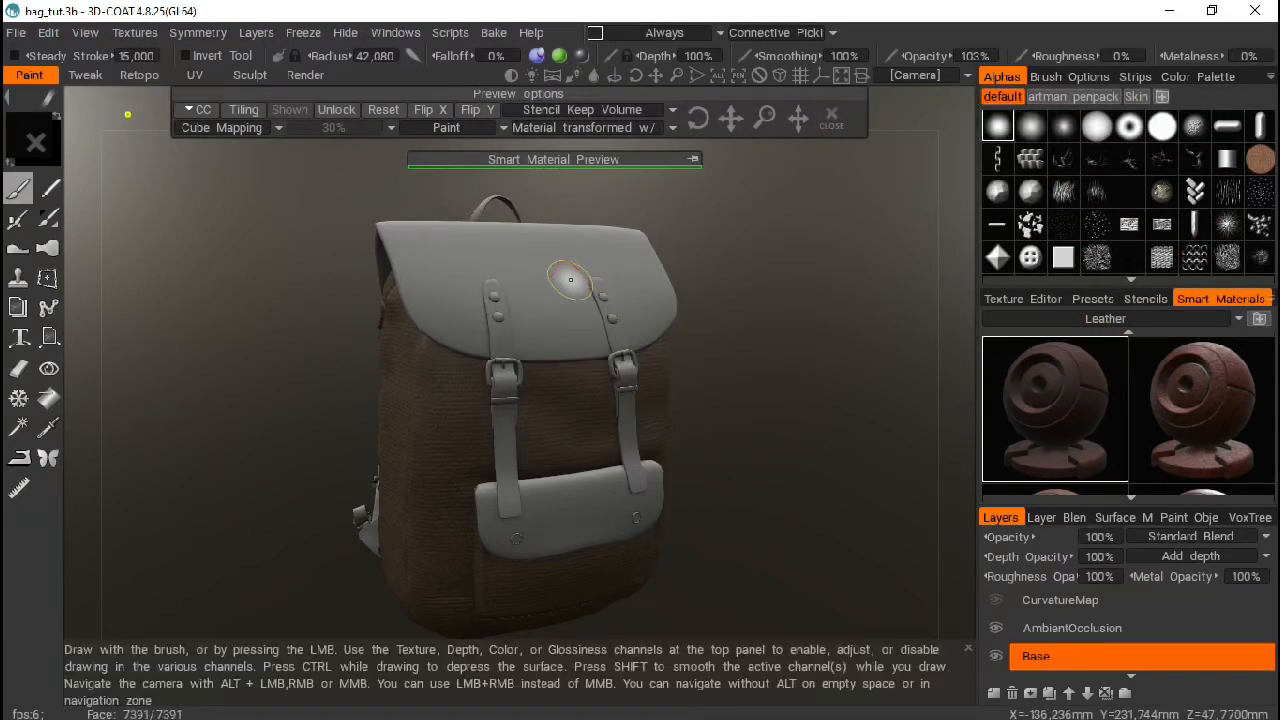
{"action": "left_click", "coordinate": [48, 398]}
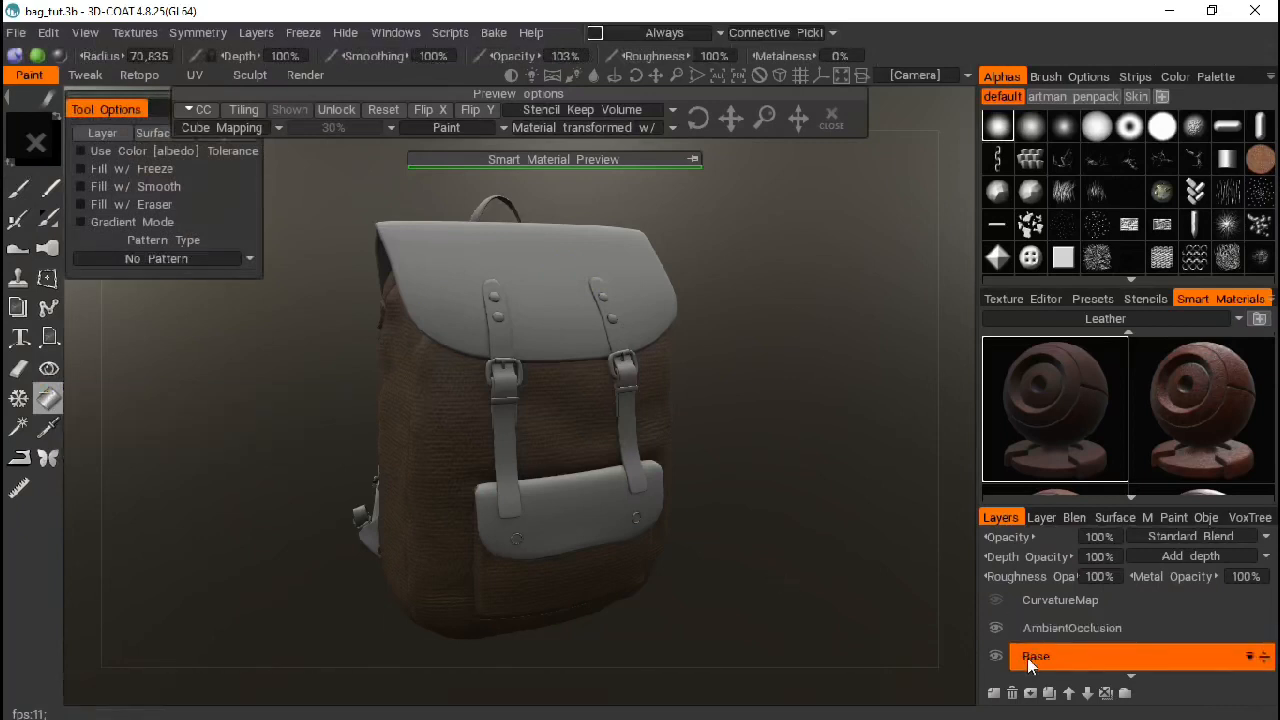
{"action": "left_click", "coordinate": [546, 311]}
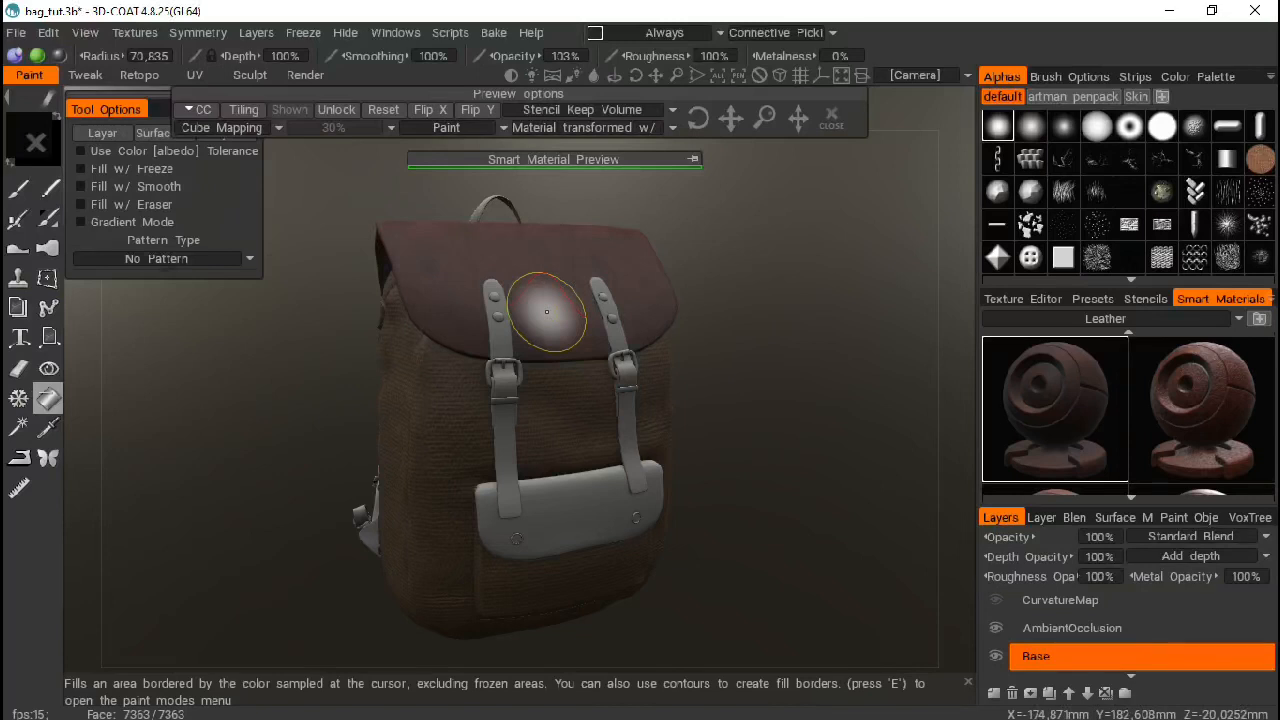
Step: Slightly lower the roughness of the selected leather material in the Smart Material Editor and save the material
{"action": "left_click_drag", "start_coordinate": [697, 391], "coordinate": [679, 178]}
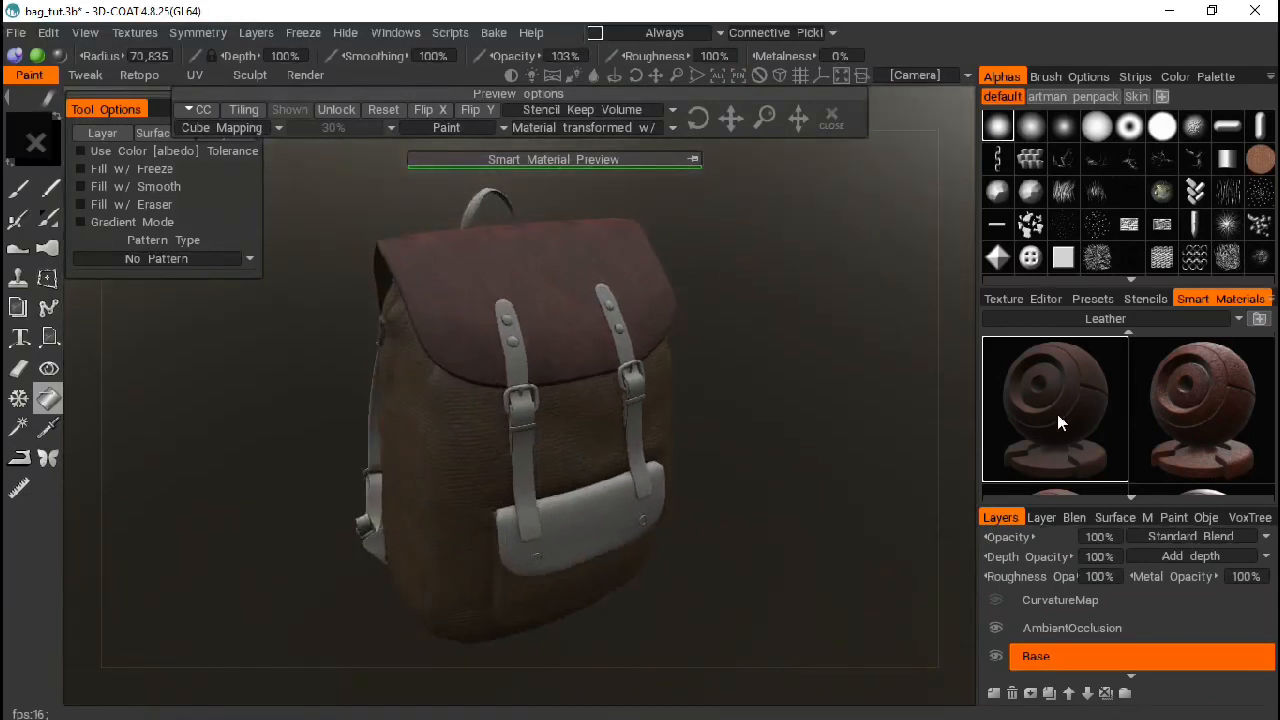
{"action": "right_click", "coordinate": [1057, 412]}
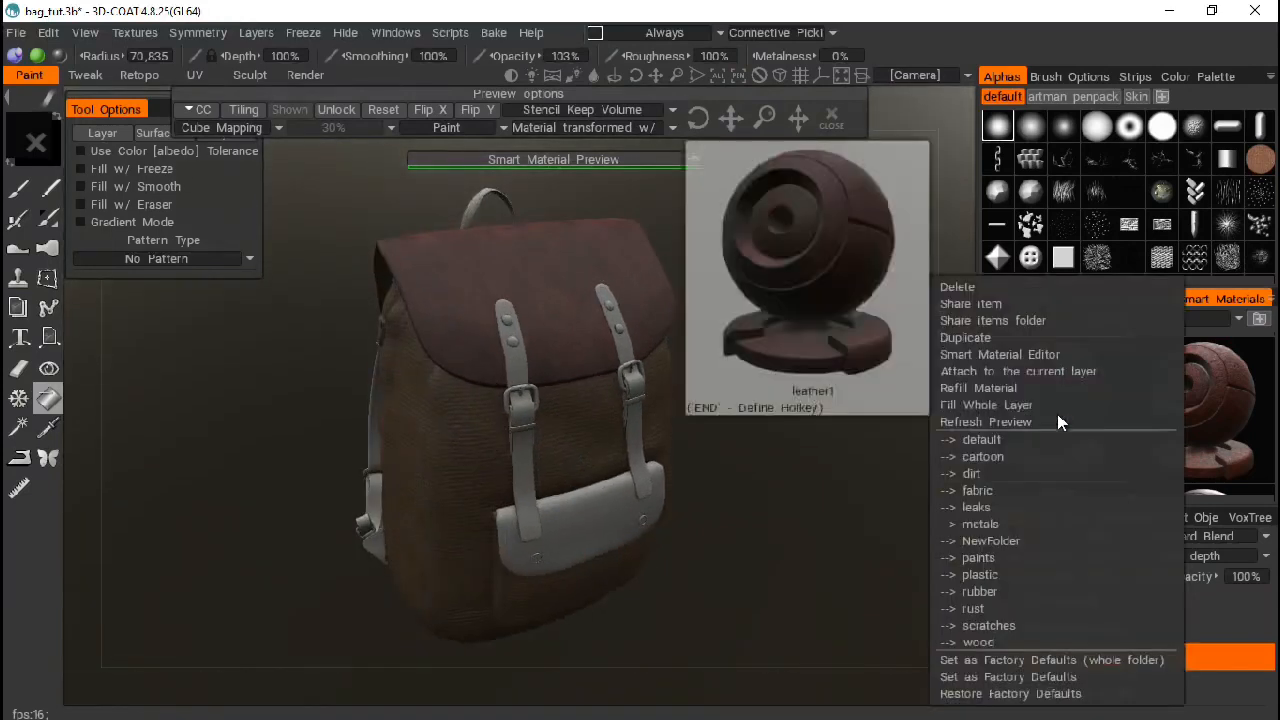
{"action": "left_click", "coordinate": [997, 356]}
{"action": "left_click_drag", "start_coordinate": [833, 292], "coordinate": [815, 292]}
{"action": "left_click", "coordinate": [520, 430]}
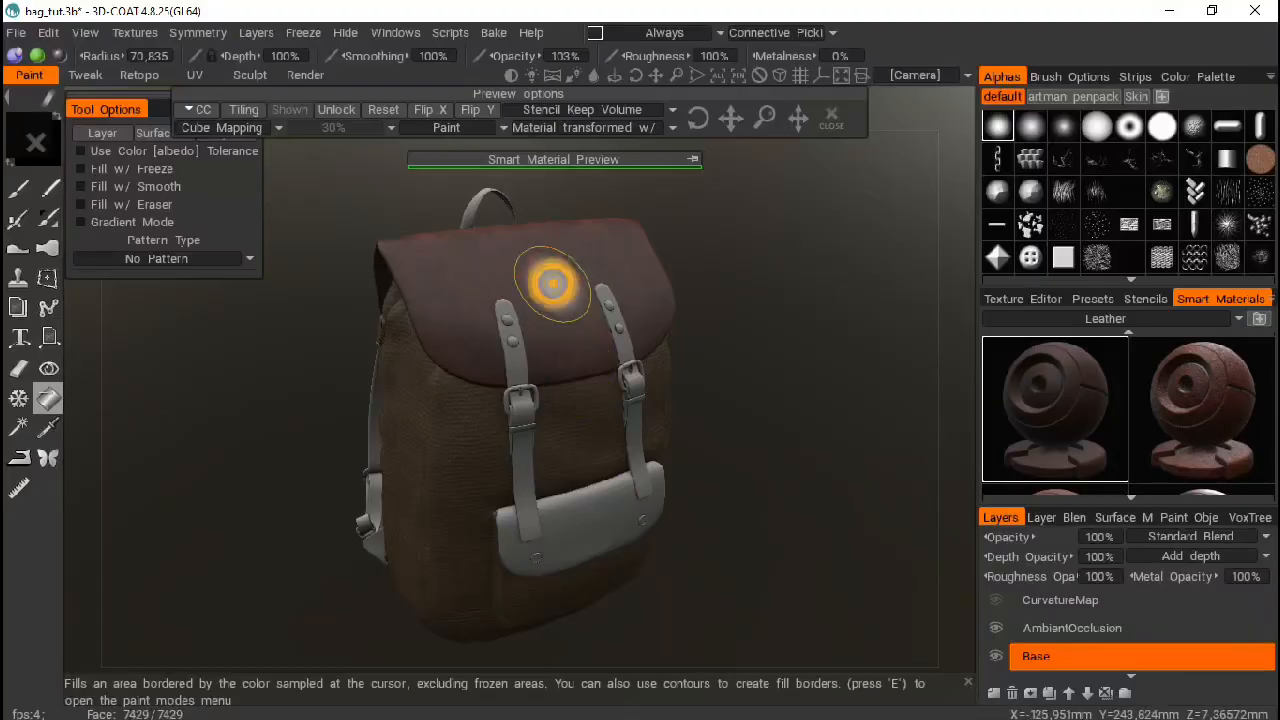
Step: Fill the grey front pocket flap of the backpack with the selected leather material
{"action": "mouse_move", "coordinate": [748, 380]}
{"action": "left_mouse_down"}
{"action": "mouse_move", "coordinate": [662, 510]}
{"action": "mouse_move", "coordinate": [740, 413]}
{"action": "mouse_move", "coordinate": [760, 357]}
{"action": "mouse_move", "coordinate": [596, 332]}
{"action": "mouse_move", "coordinate": [520, 505]}
{"action": "mouse_move", "coordinate": [694, 491]}
{"action": "mouse_move", "coordinate": [711, 400]}
{"action": "mouse_move", "coordinate": [603, 380]}
{"action": "mouse_move", "coordinate": [468, 470]}
{"action": "mouse_move", "coordinate": [700, 531]}
{"action": "mouse_move", "coordinate": [746, 350]}
{"action": "mouse_move", "coordinate": [771, 331]}
{"action": "mouse_move", "coordinate": [691, 346]}
{"action": "left_mouse_up"}
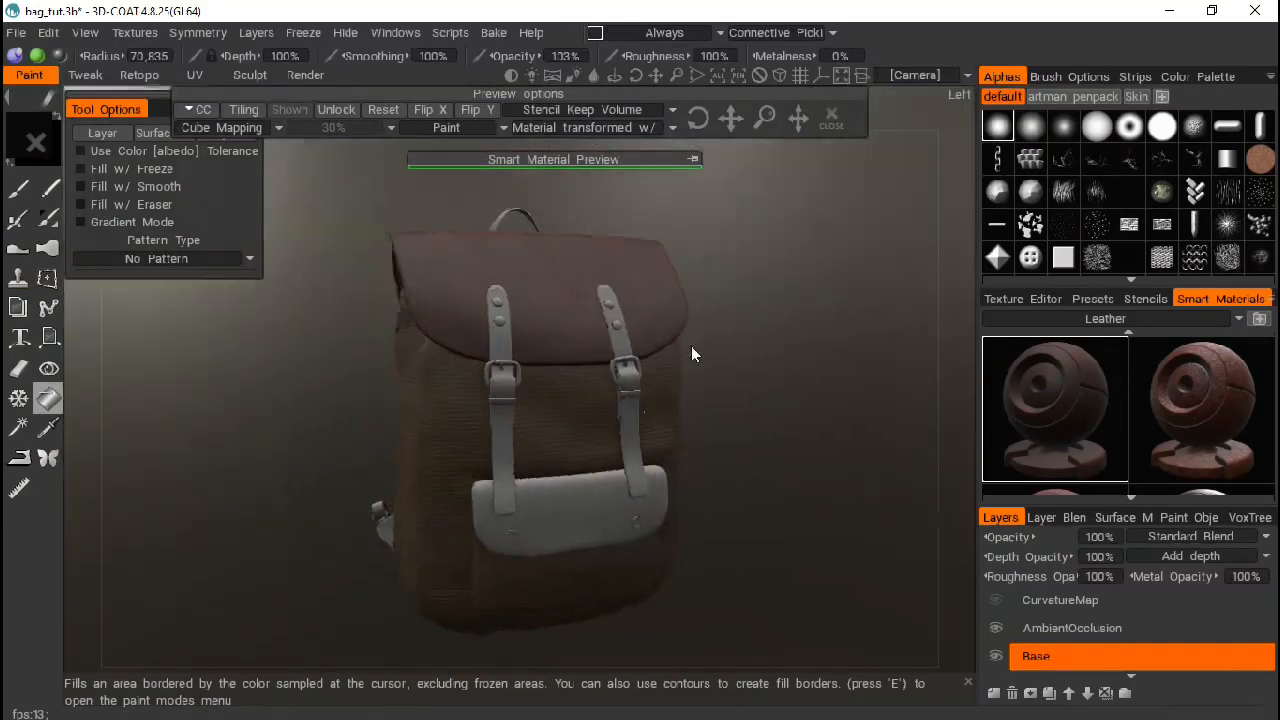
{"action": "left_click", "coordinate": [563, 514]}
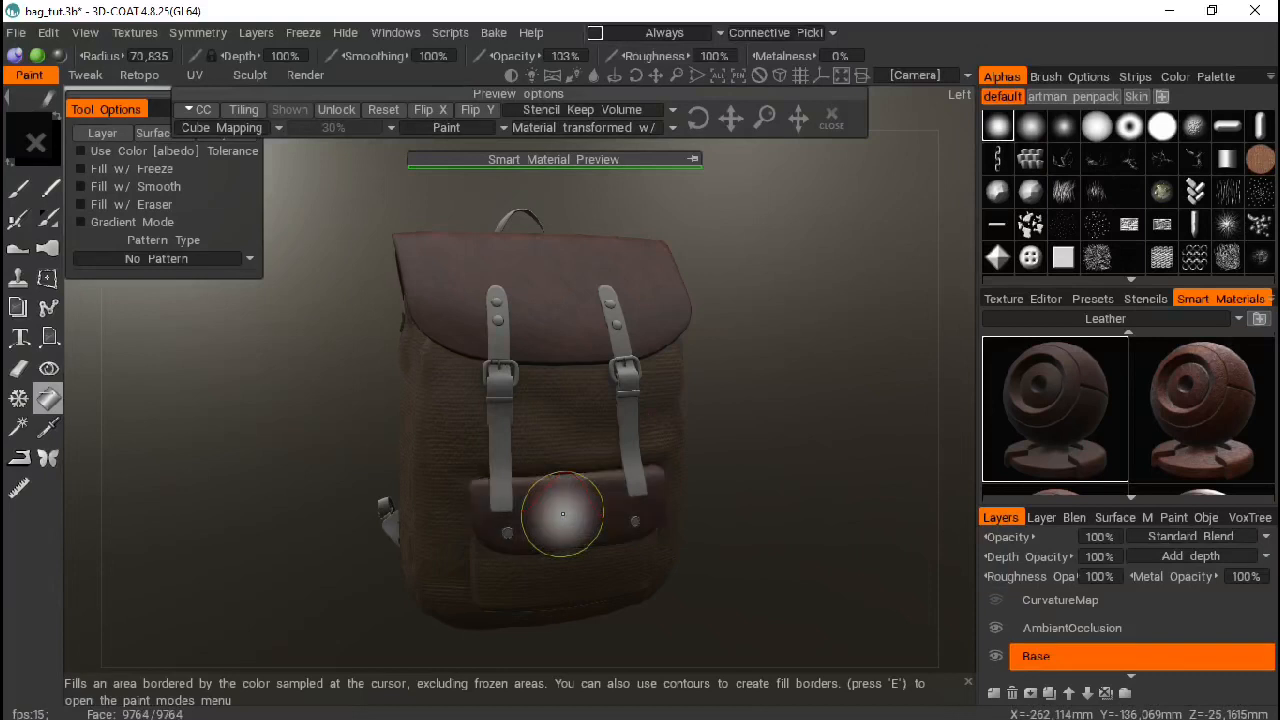
{"action": "left_click_drag", "start_coordinate": [765, 293], "coordinate": [334, 523]}
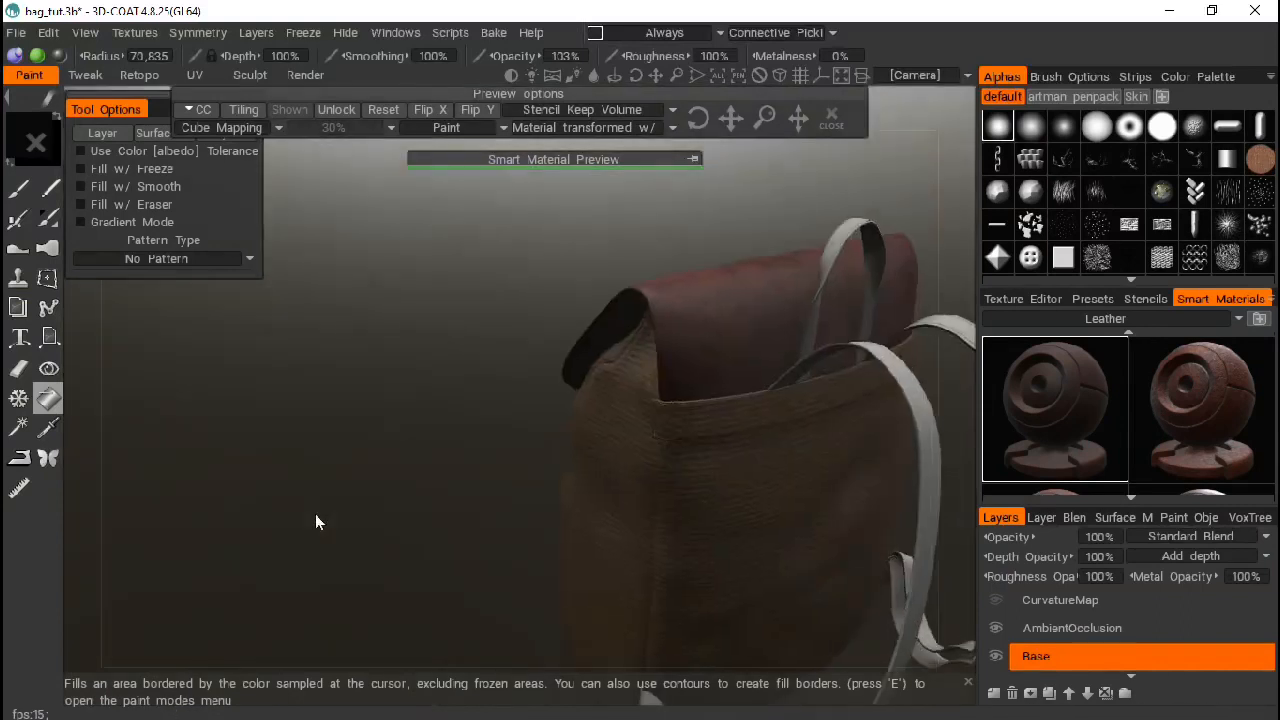
Step: Select the dark brown leather smart material, preview it on the front of the backpack, and collapse the preview
{"action": "left_click_drag", "start_coordinate": [426, 464], "coordinate": [896, 480]}
{"action": "scroll", "coordinate": [1063, 460], "scroll_direction": "down", "scroll_amount": 1}
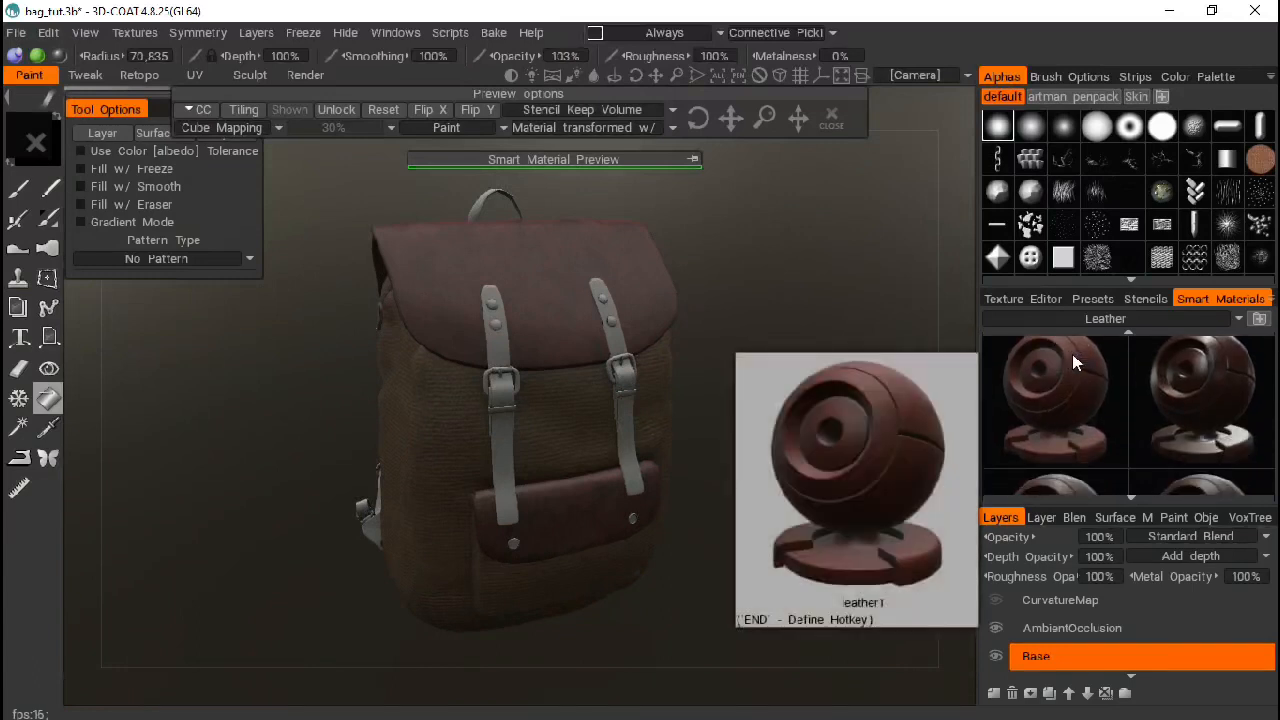
{"action": "scroll", "coordinate": [1182, 350], "scroll_direction": "down", "scroll_amount": 3}
{"action": "scroll", "coordinate": [1187, 400], "scroll_direction": "down", "scroll_amount": 2}
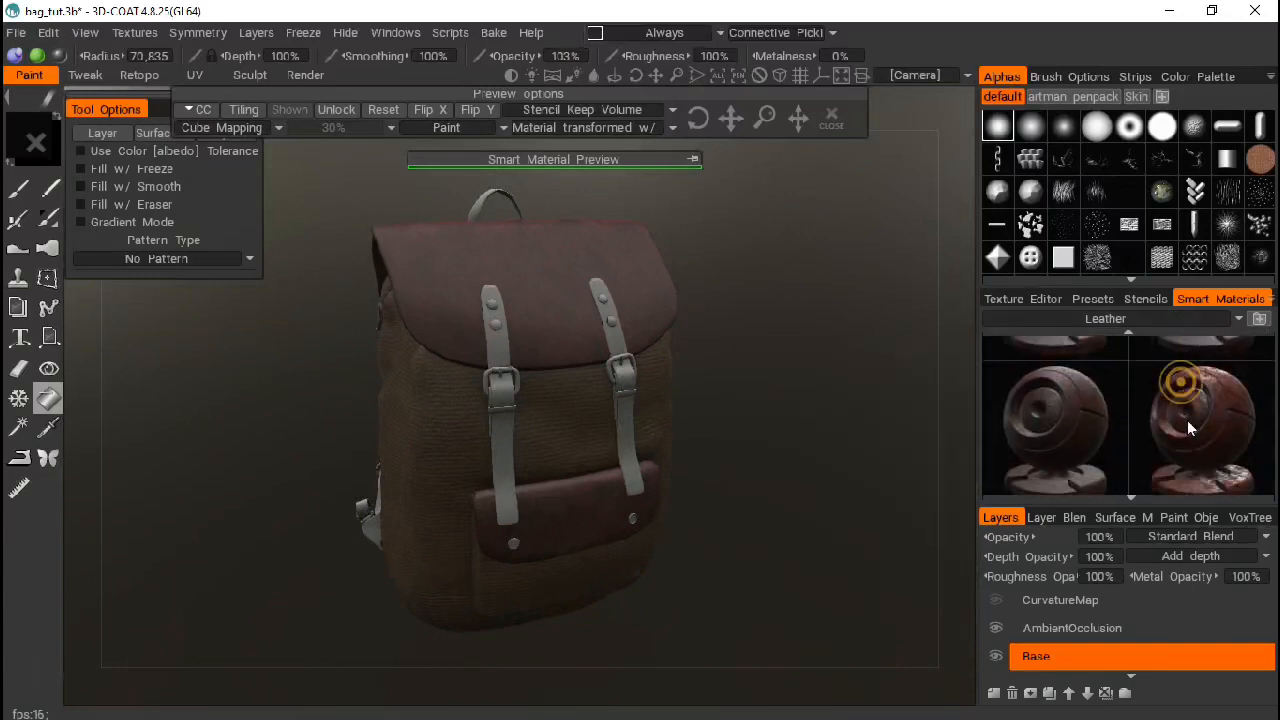
{"action": "mouse_move", "coordinate": [1193, 396]}
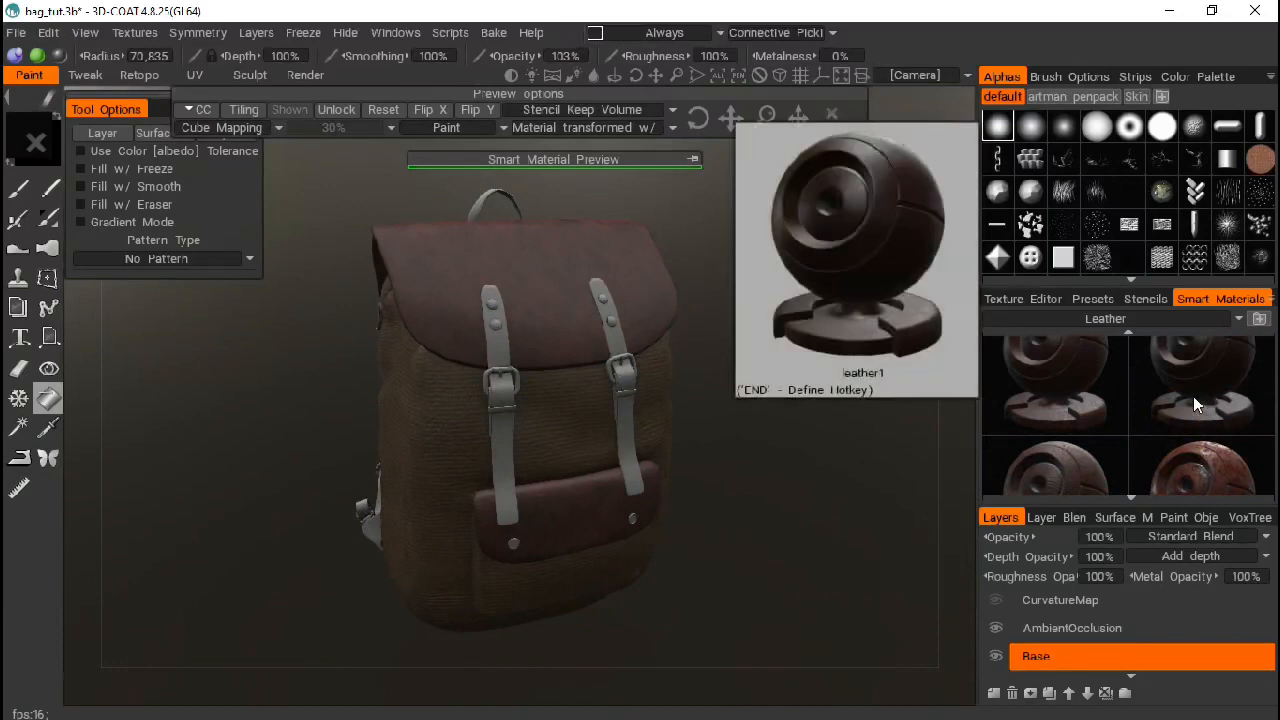
{"action": "left_click", "coordinate": [1193, 396]}
{"action": "left_click", "coordinate": [691, 159]}
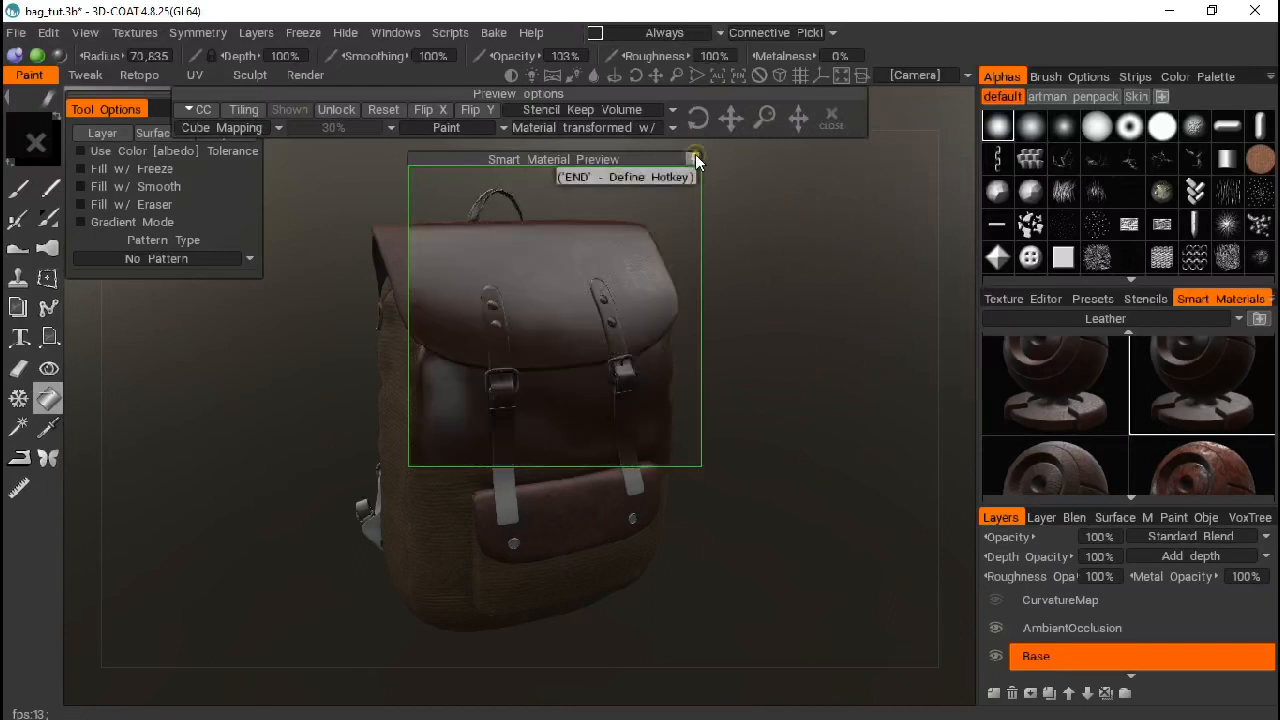
{"action": "left_click", "coordinate": [694, 157]}
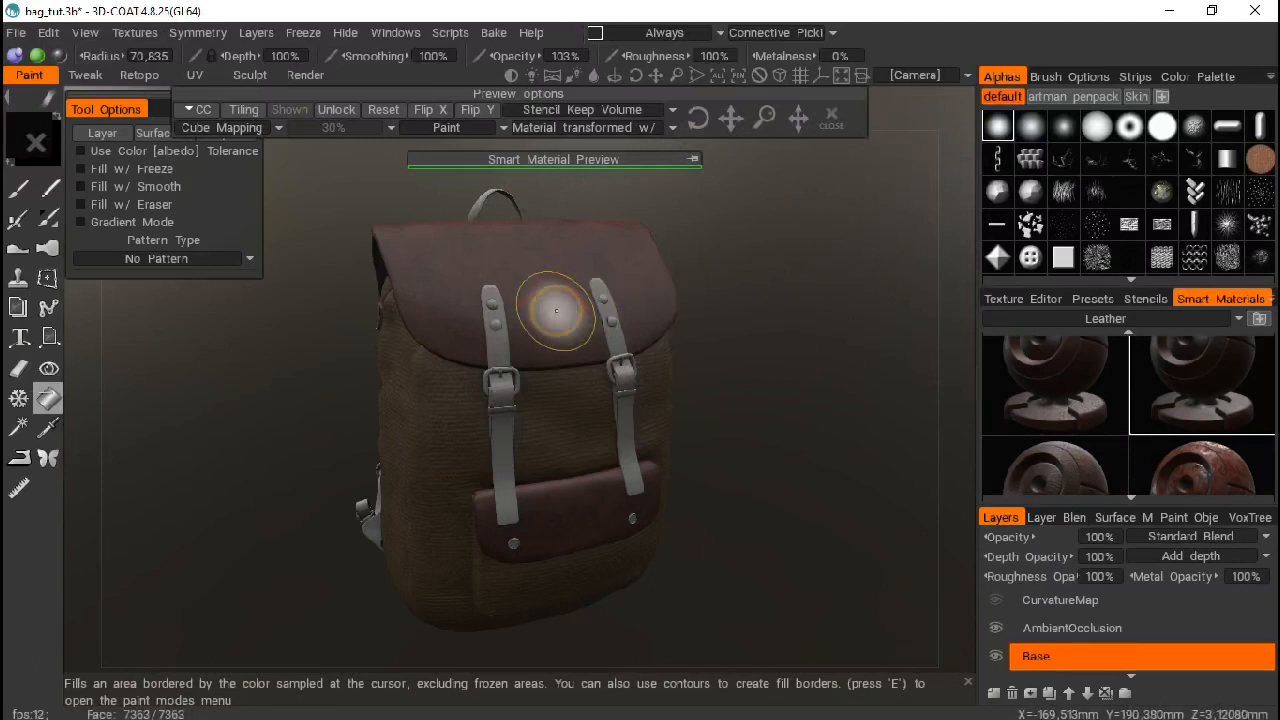
Step: Fill the backpack's top flap and front pocket flap with the dark brown leather on the Base layer
{"action": "left_click", "coordinate": [556, 311]}
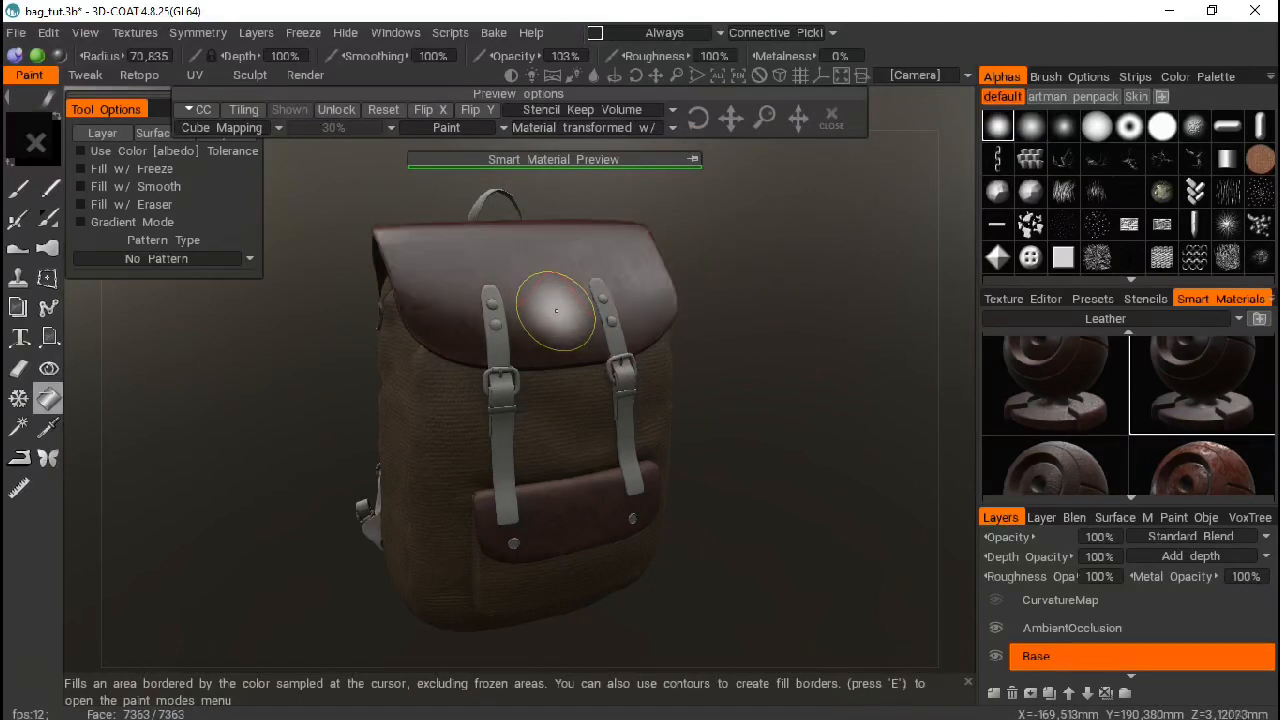
{"action": "mouse_move", "coordinate": [794, 369]}
{"action": "left_mouse_down"}
{"action": "mouse_move", "coordinate": [785, 498]}
{"action": "mouse_move", "coordinate": [766, 337]}
{"action": "mouse_move", "coordinate": [843, 406]}
{"action": "mouse_move", "coordinate": [606, 486]}
{"action": "mouse_move", "coordinate": [578, 463]}
{"action": "mouse_move", "coordinate": [772, 378]}
{"action": "left_mouse_up"}
{"action": "left_click", "coordinate": [578, 506]}
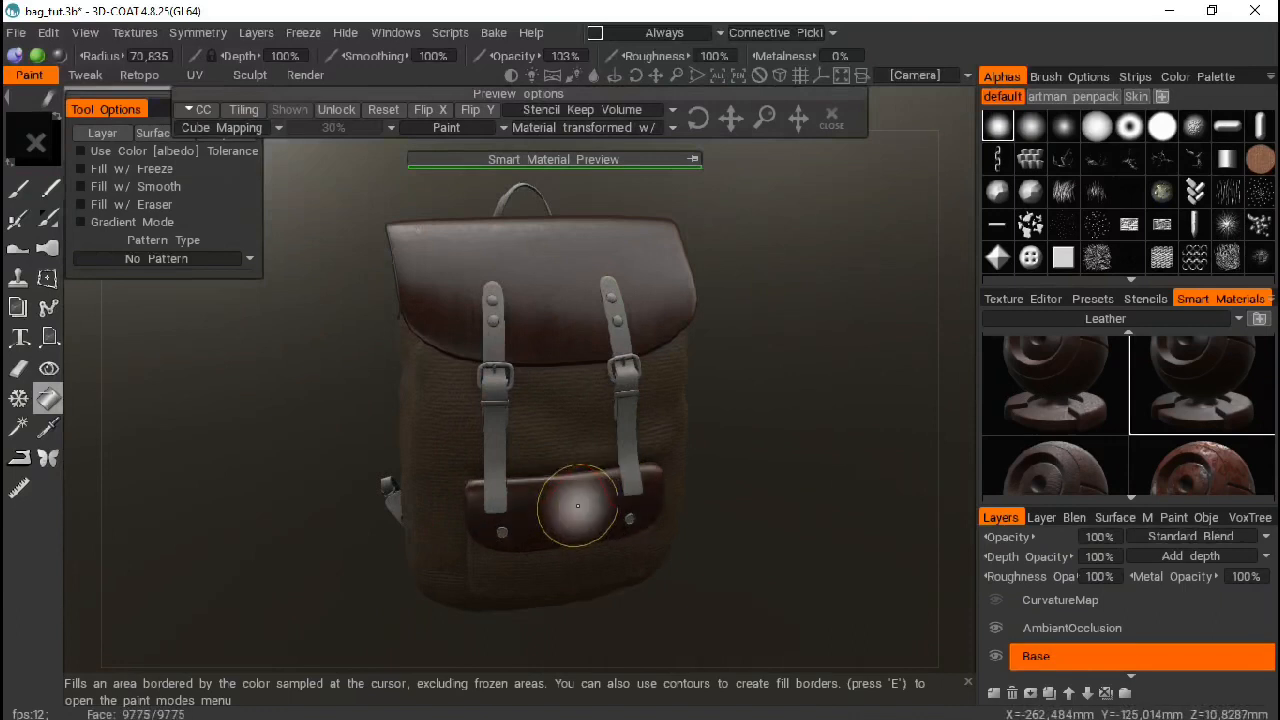
Step: Select the glossy, worn brown leather smart material, preview it on the front of the backpack, and collapse the preview
{"action": "left_click_drag", "start_coordinate": [744, 396], "coordinate": [842, 342]}
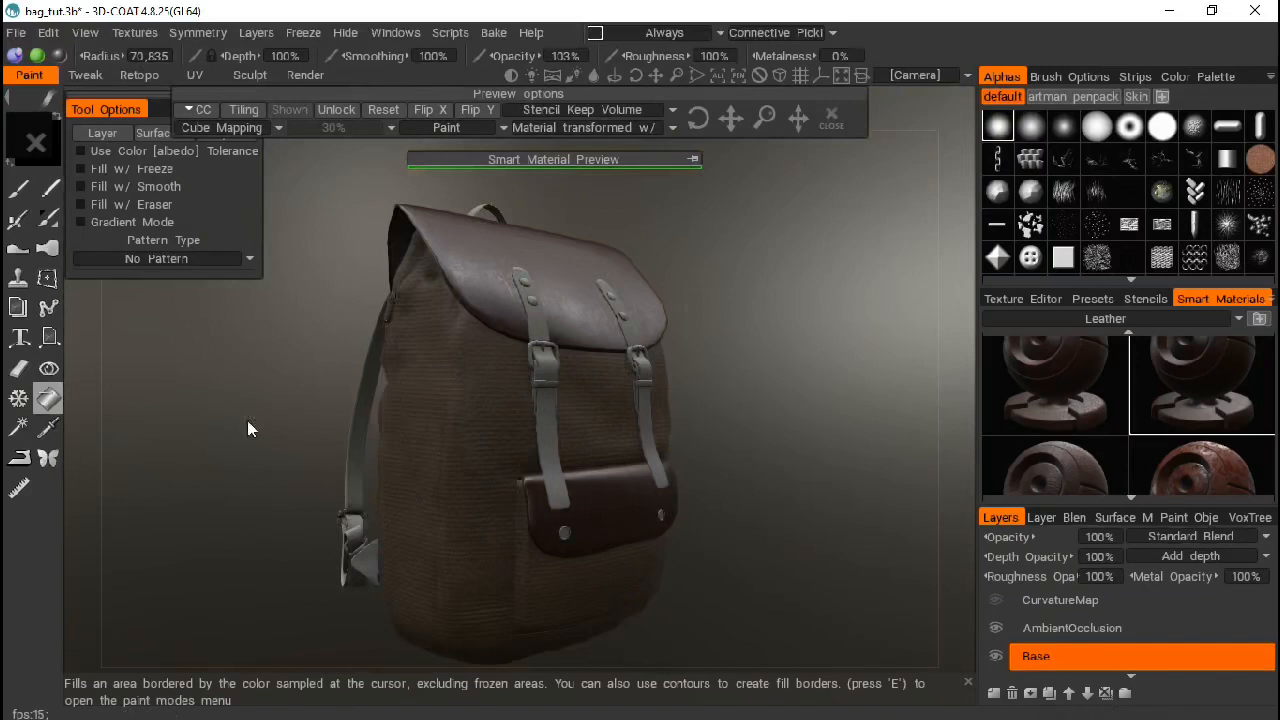
{"action": "left_click_drag", "start_coordinate": [422, 497], "coordinate": [160, 464]}
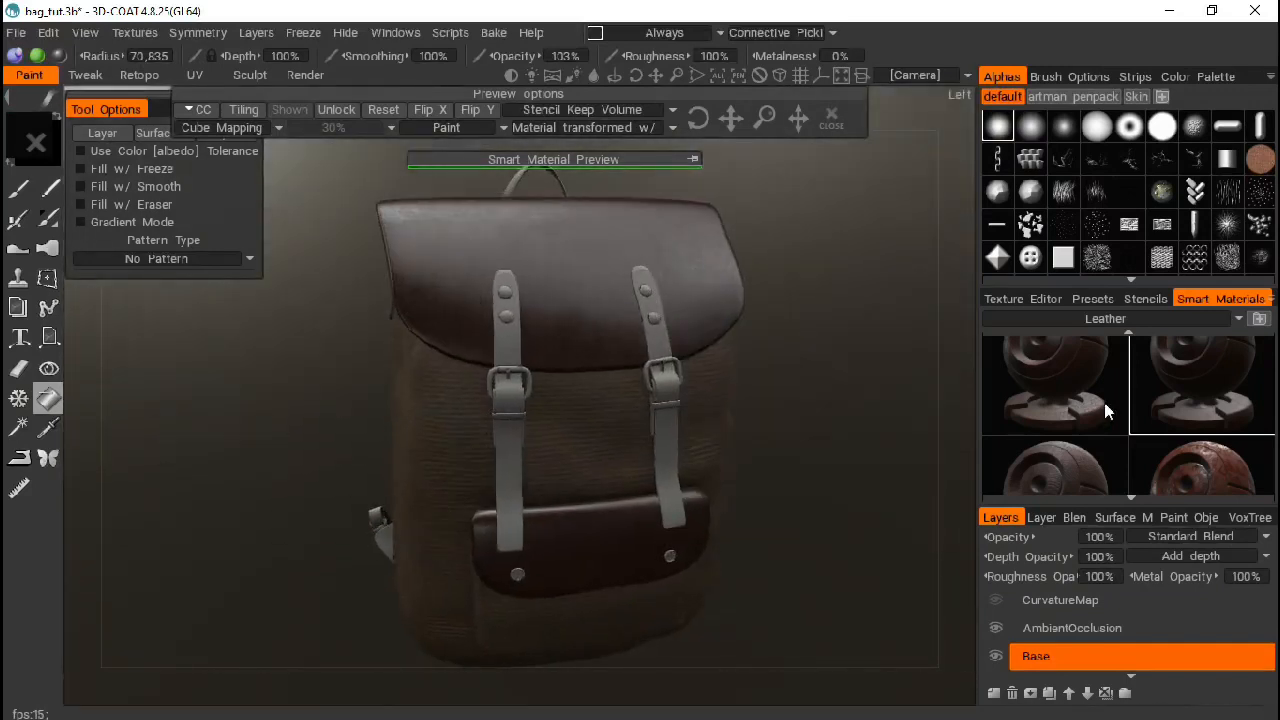
{"action": "scroll", "coordinate": [1104, 408], "scroll_direction": "up", "scroll_amount": 1}
{"action": "mouse_move", "coordinate": [1107, 472]}
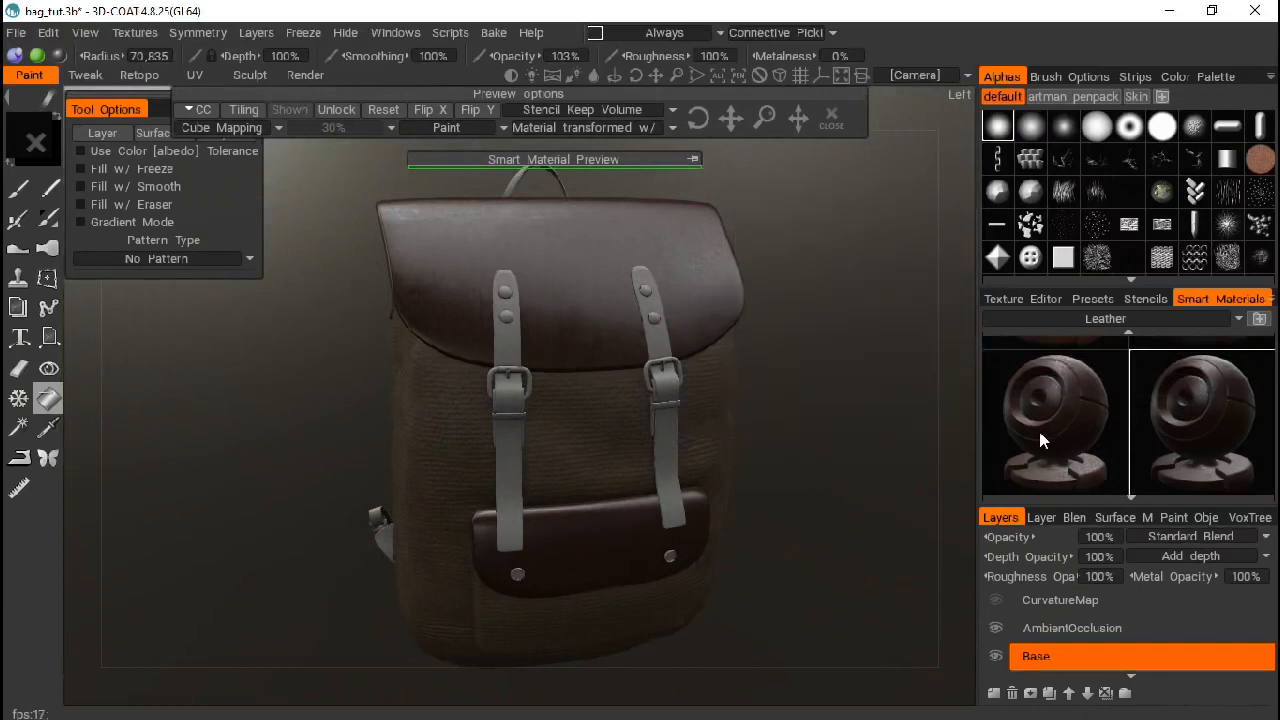
{"action": "left_click_drag", "start_coordinate": [1089, 430], "coordinate": [1119, 366]}
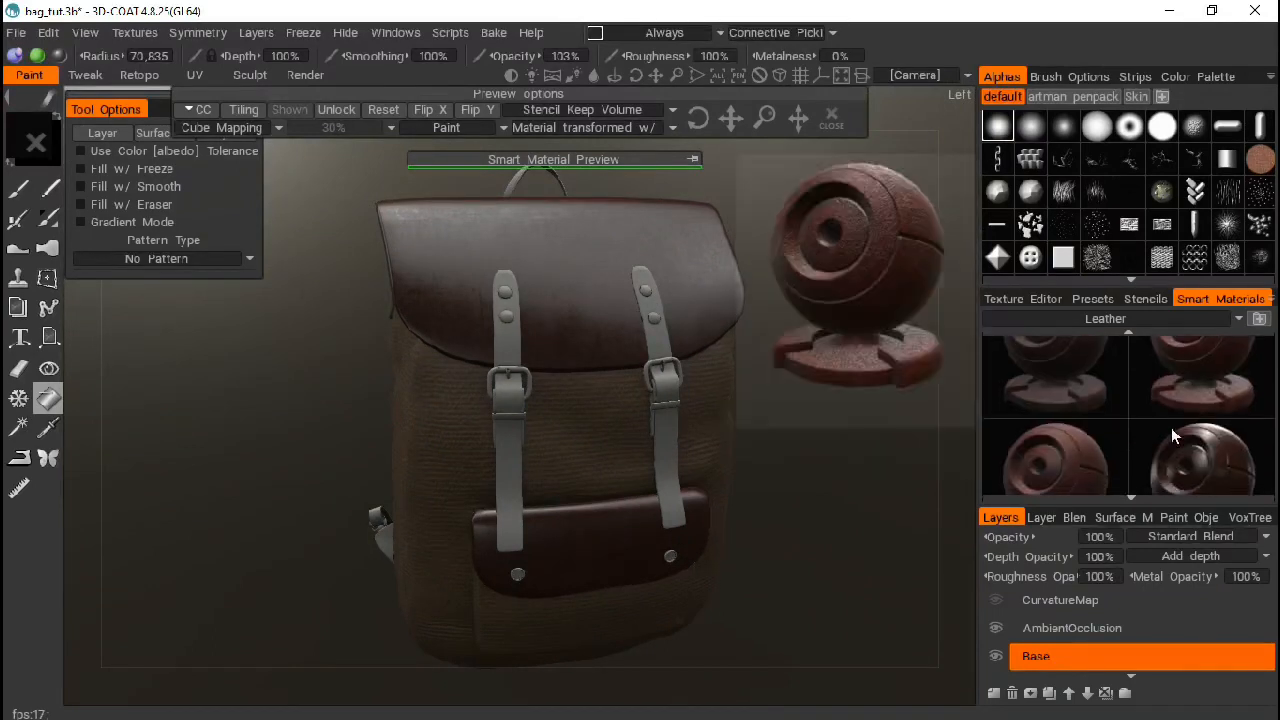
{"action": "mouse_move", "coordinate": [1184, 453]}
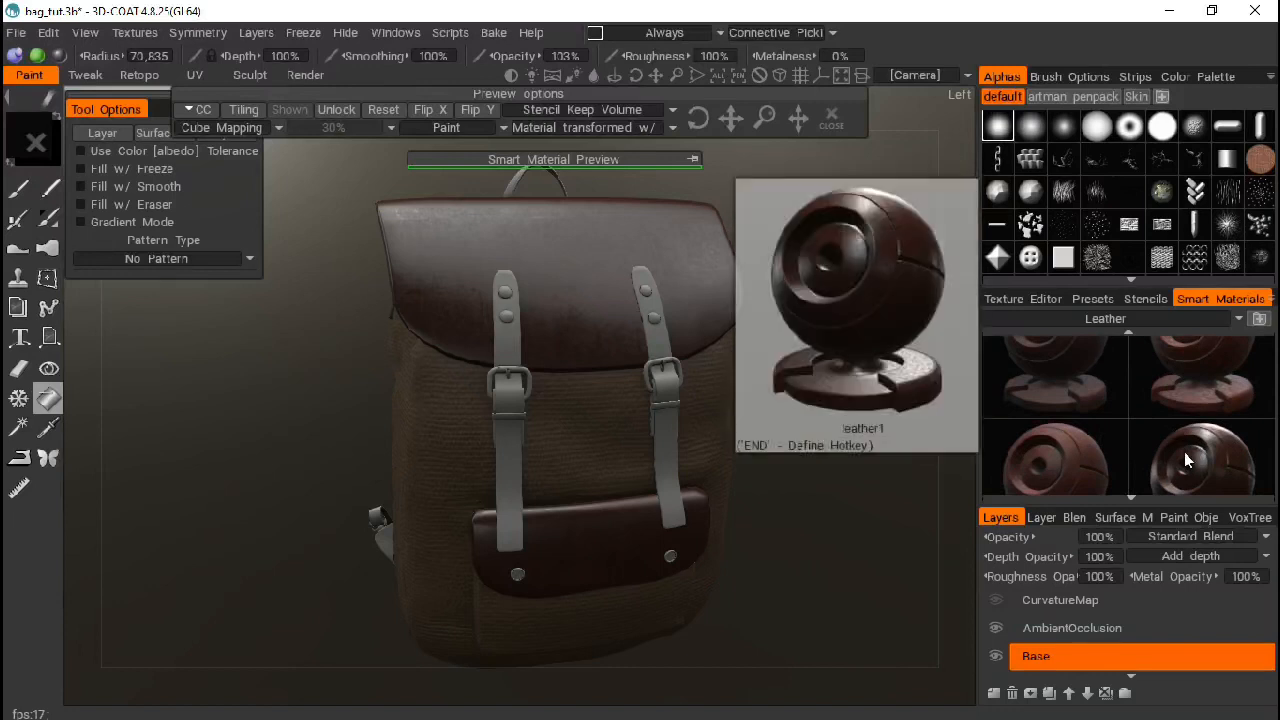
{"action": "left_click", "coordinate": [1184, 452]}
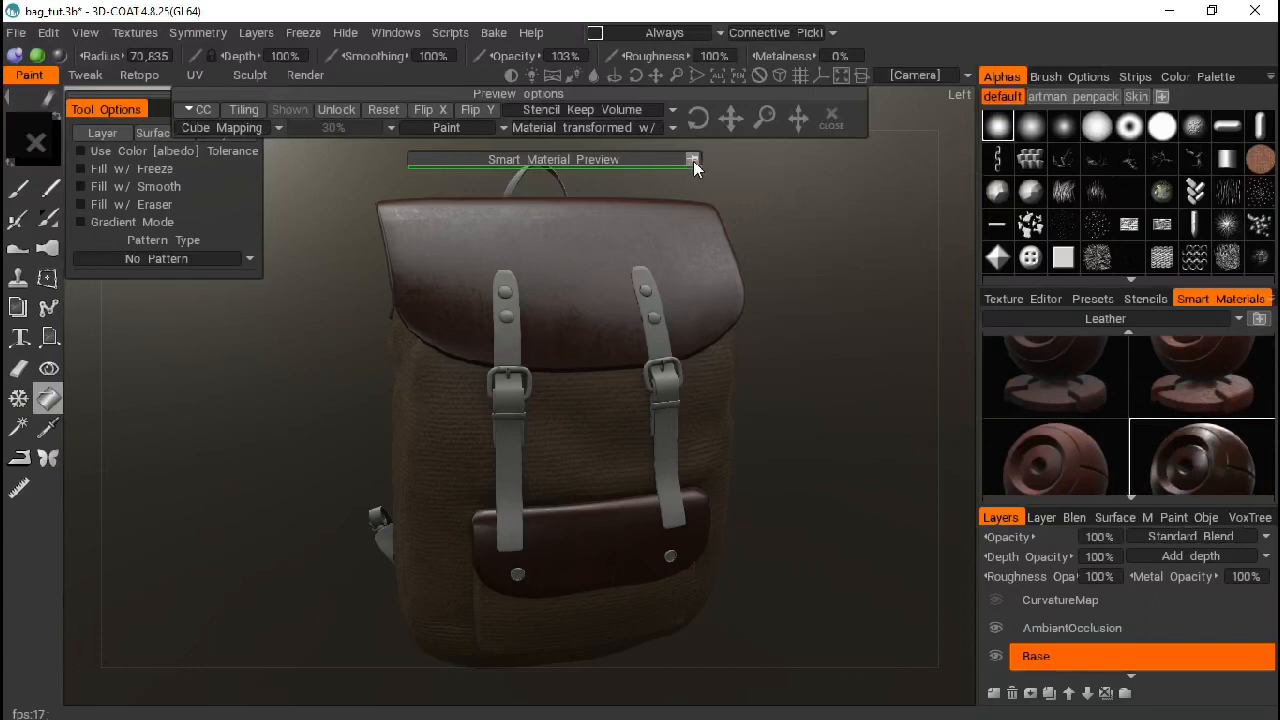
{"action": "left_click", "coordinate": [693, 160]}
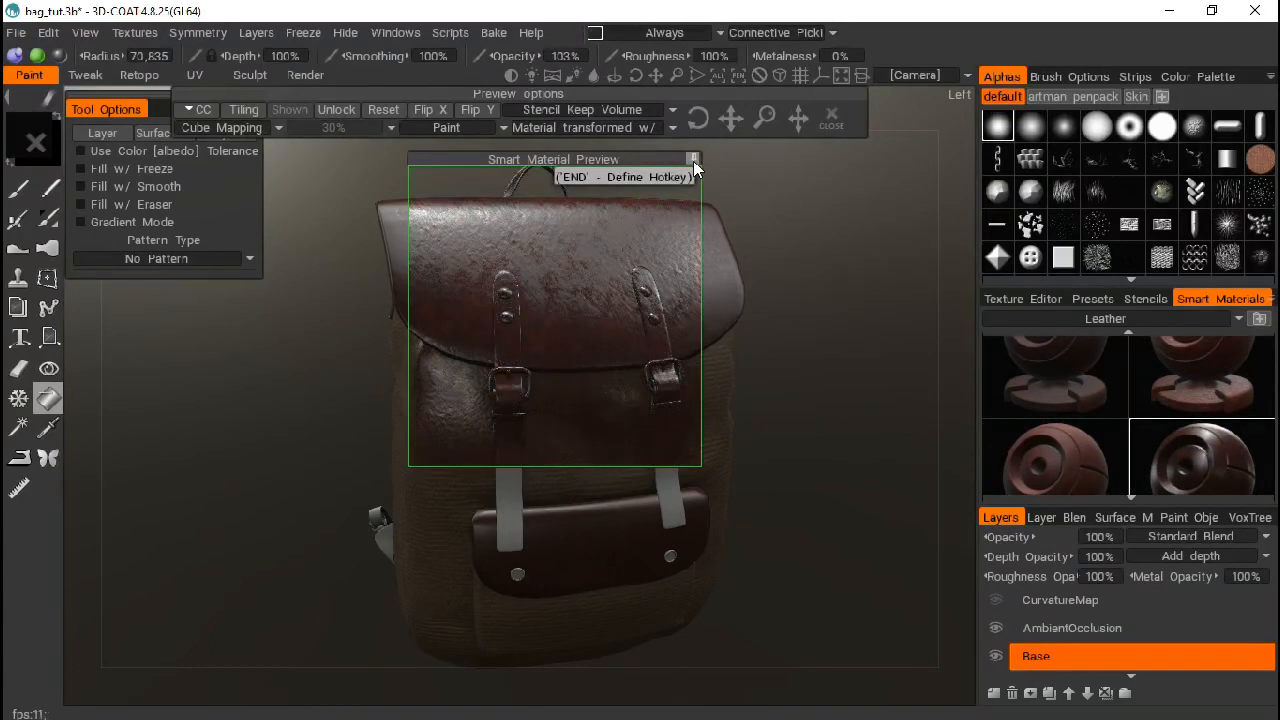
{"action": "left_click", "coordinate": [693, 160]}
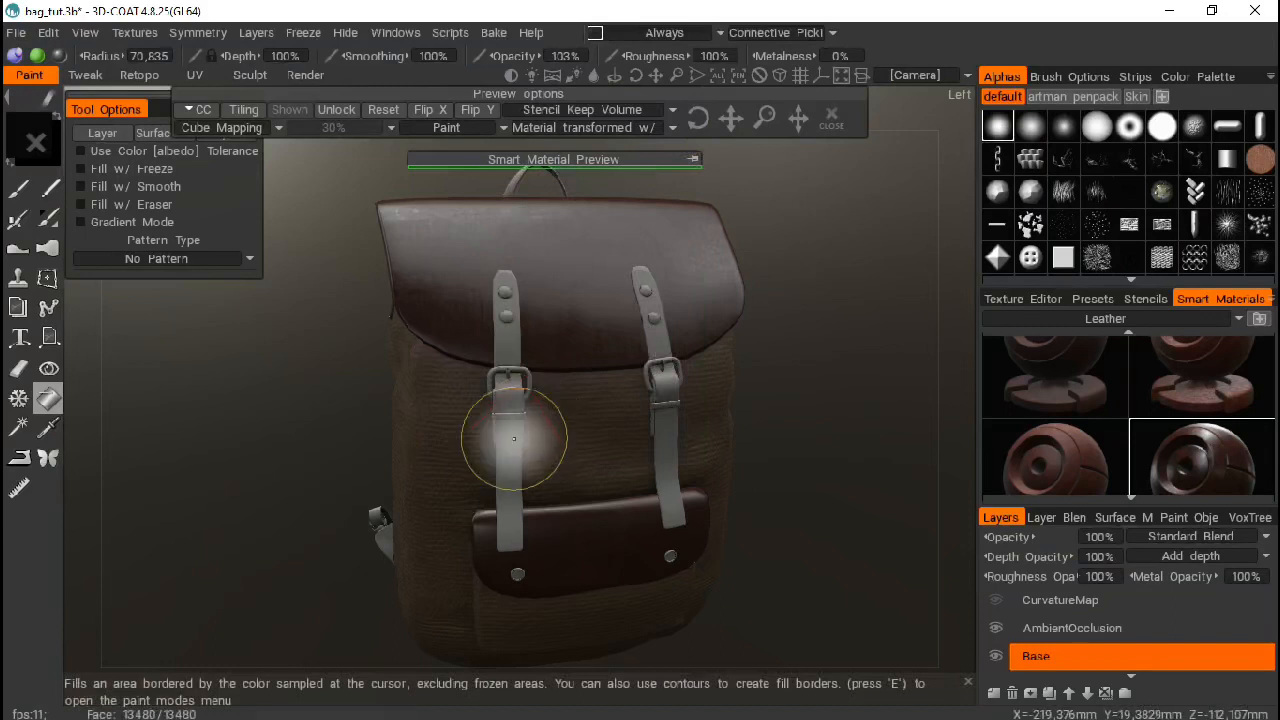
Step: Fill both grey front buckle straps with the glossy, worn leather material
{"action": "left_click_drag", "start_coordinate": [682, 81], "coordinate": [672, 82]}
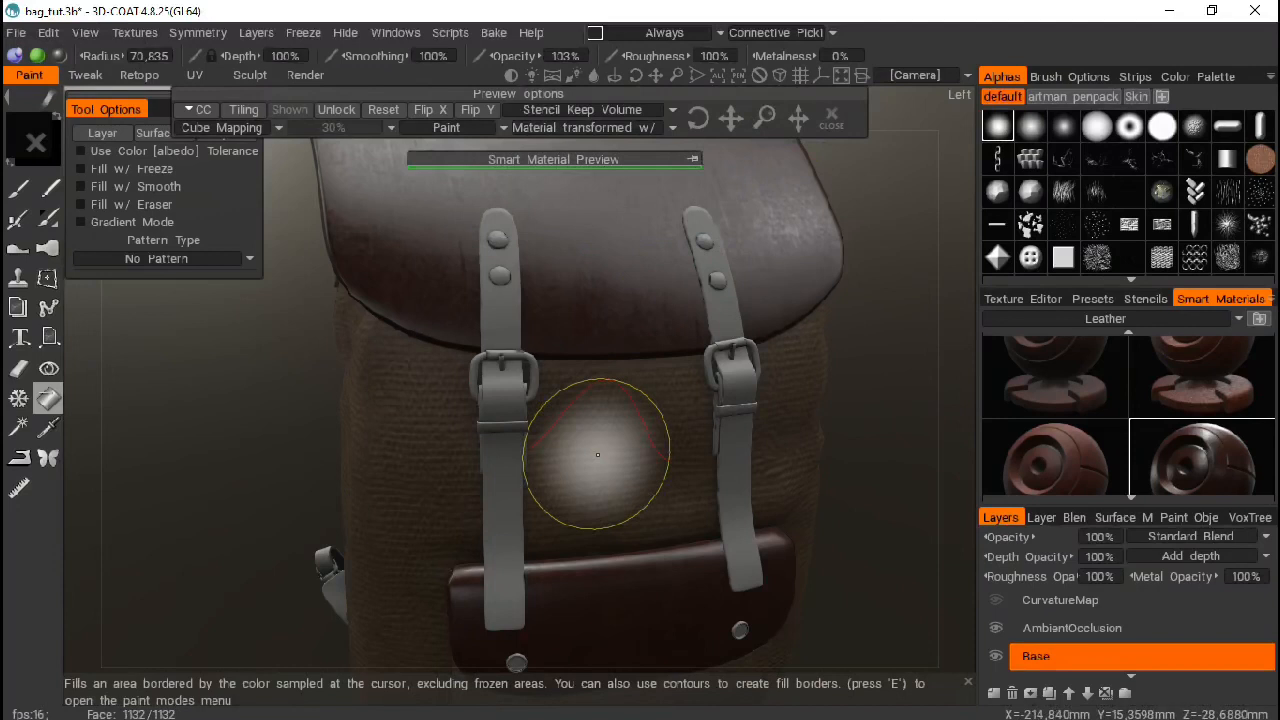
{"action": "left_click", "coordinate": [505, 470]}
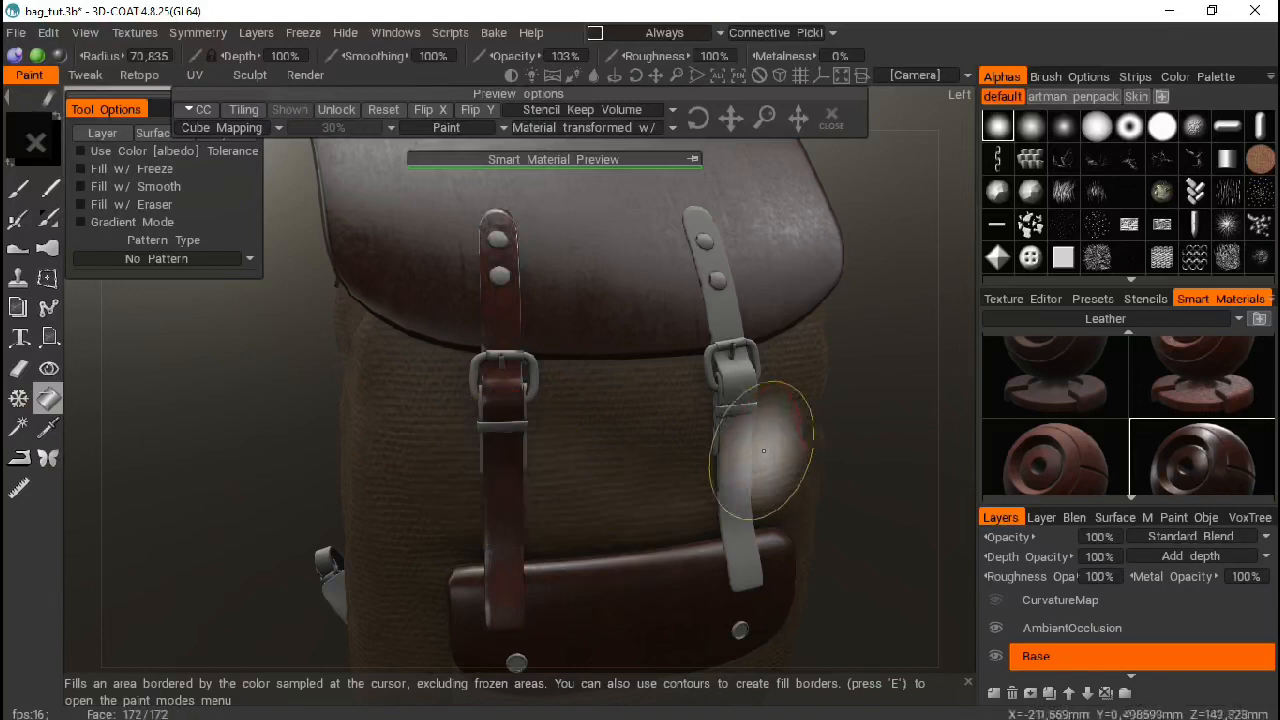
{"action": "left_click", "coordinate": [738, 454]}
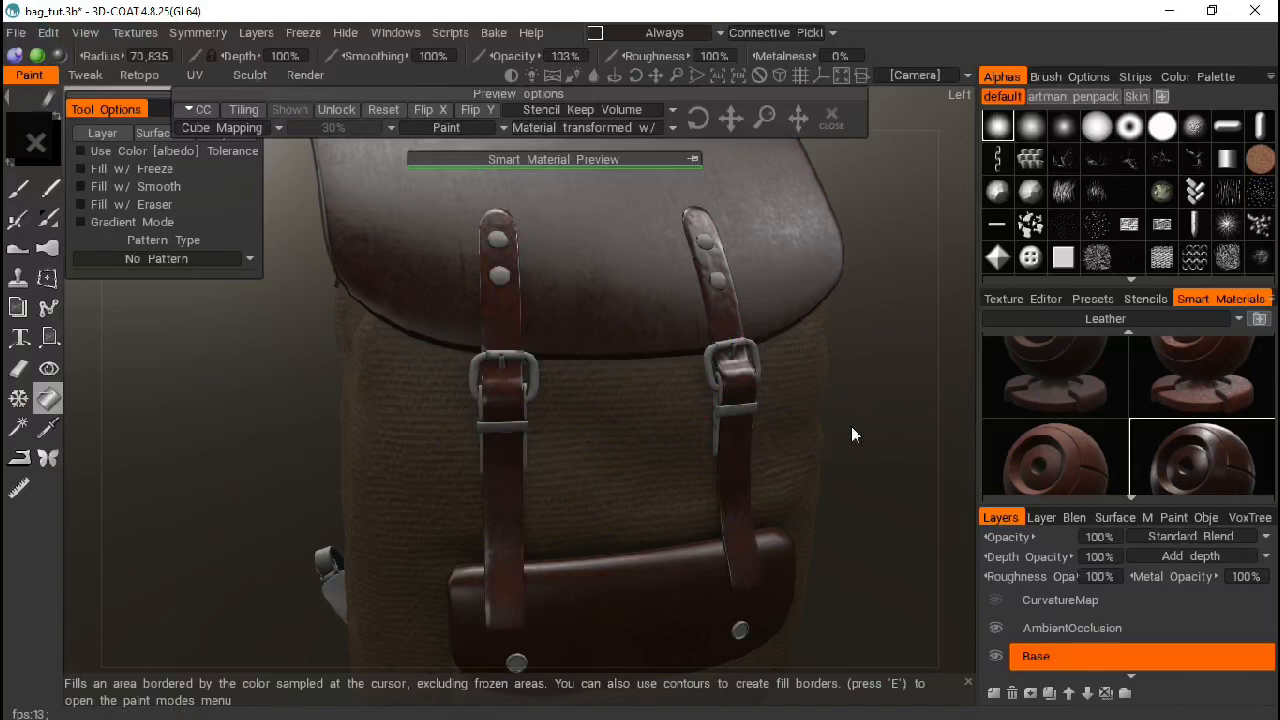
Step: Pick the reddish-brown leather smart material and check its preview over the front straps and flap
{"action": "left_click_drag", "start_coordinate": [851, 434], "coordinate": [851, 391]}
{"action": "scroll", "coordinate": [1113, 416], "scroll_direction": "down", "scroll_amount": 1}
{"action": "scroll", "coordinate": [1115, 440], "scroll_direction": "down", "scroll_amount": 2}
{"action": "mouse_move", "coordinate": [1076, 443]}
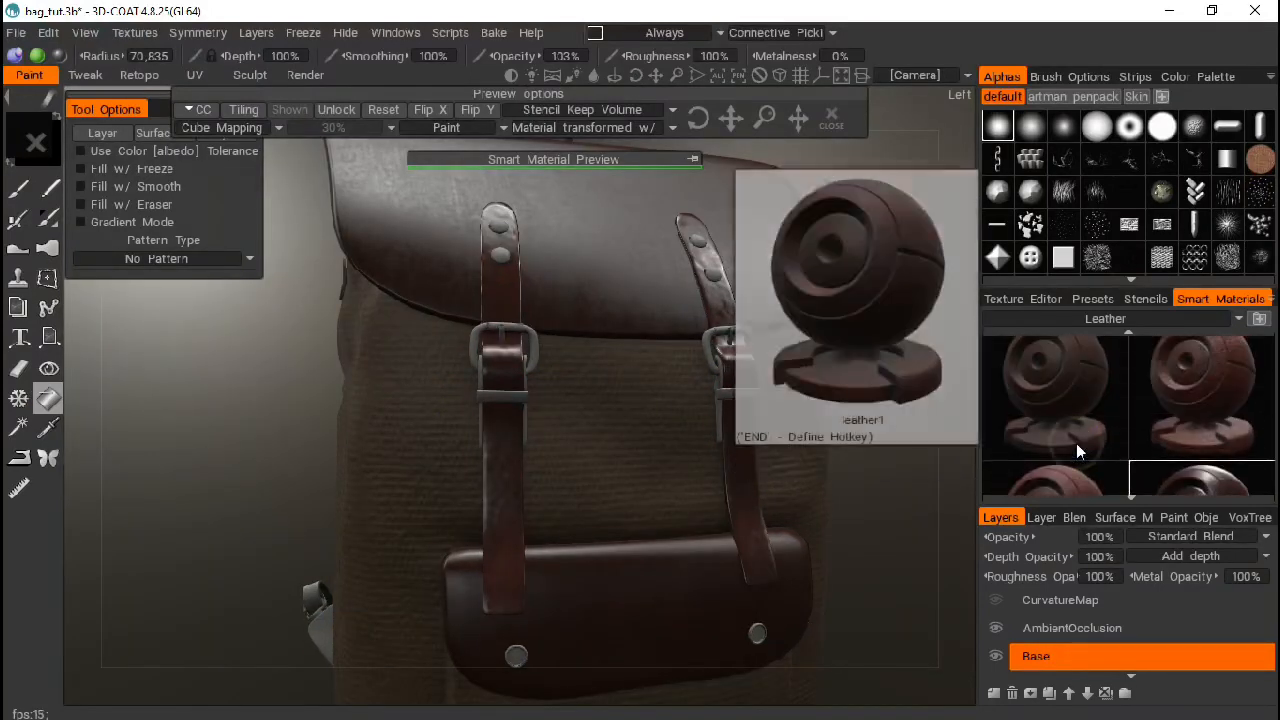
{"action": "scroll", "coordinate": [1073, 397], "scroll_direction": "down", "scroll_amount": 2}
{"action": "mouse_move", "coordinate": [1070, 412]}
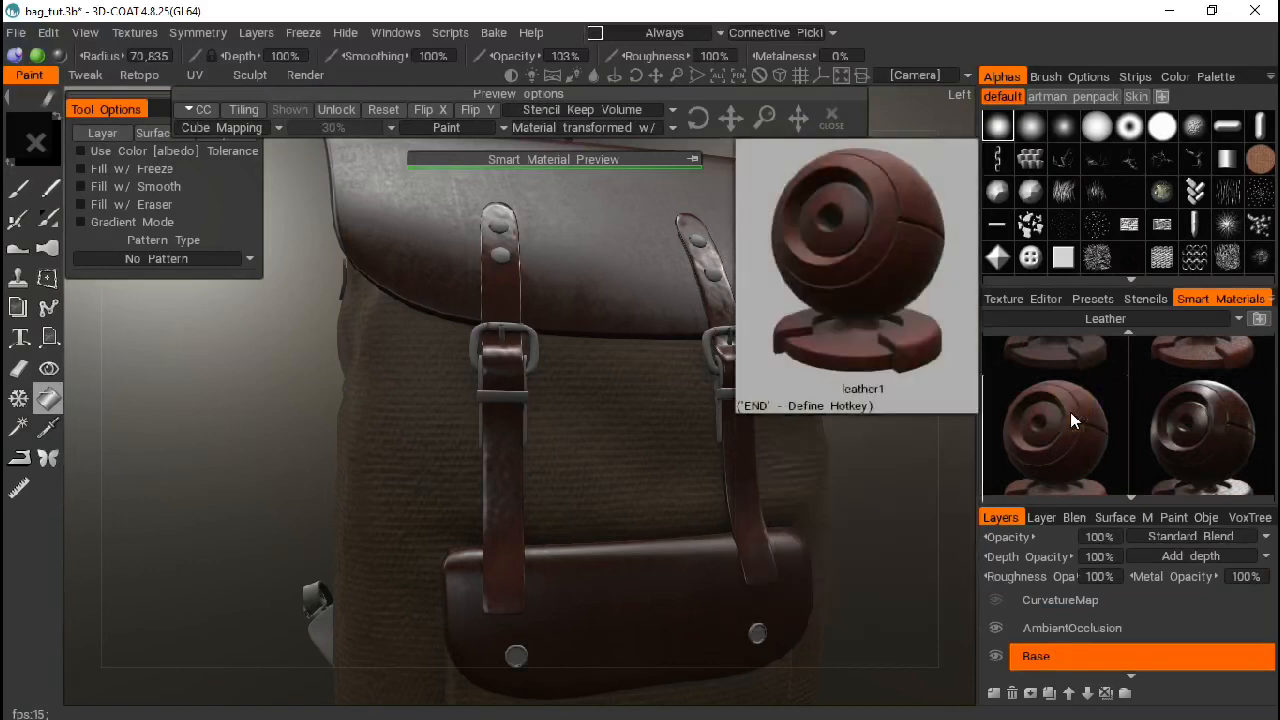
{"action": "left_click", "coordinate": [693, 158]}
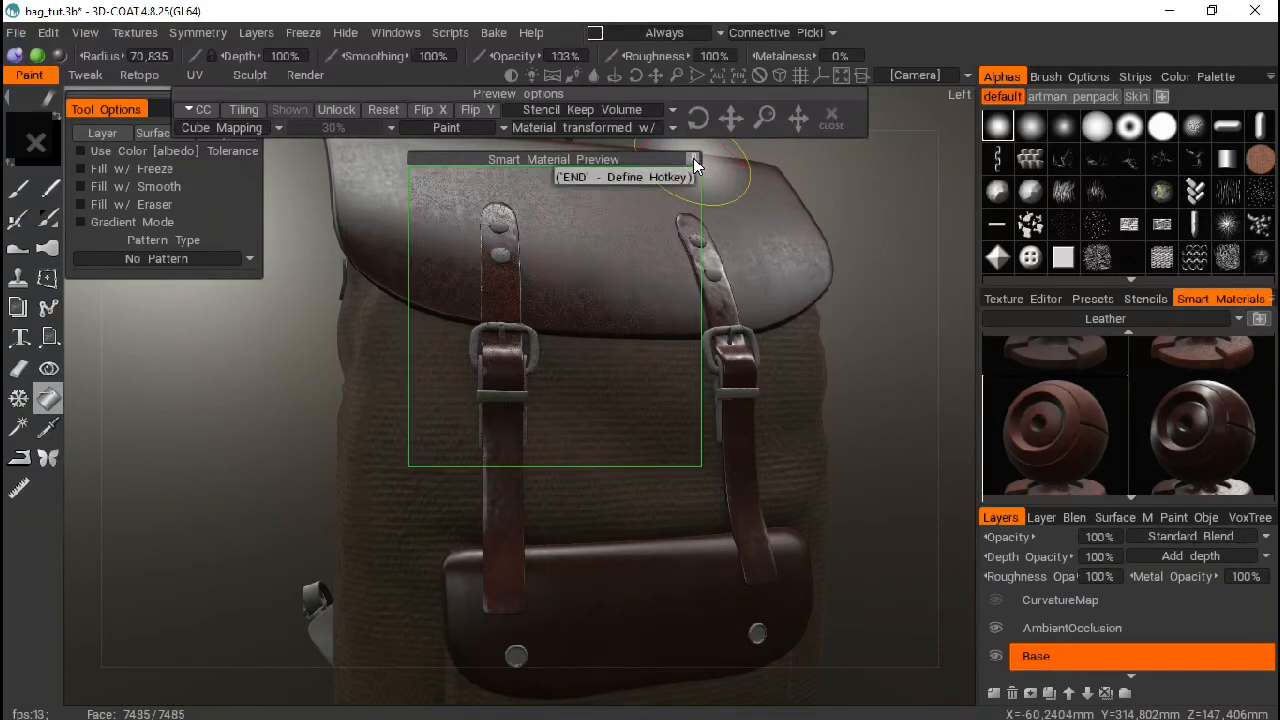
{"action": "left_click", "coordinate": [693, 158]}
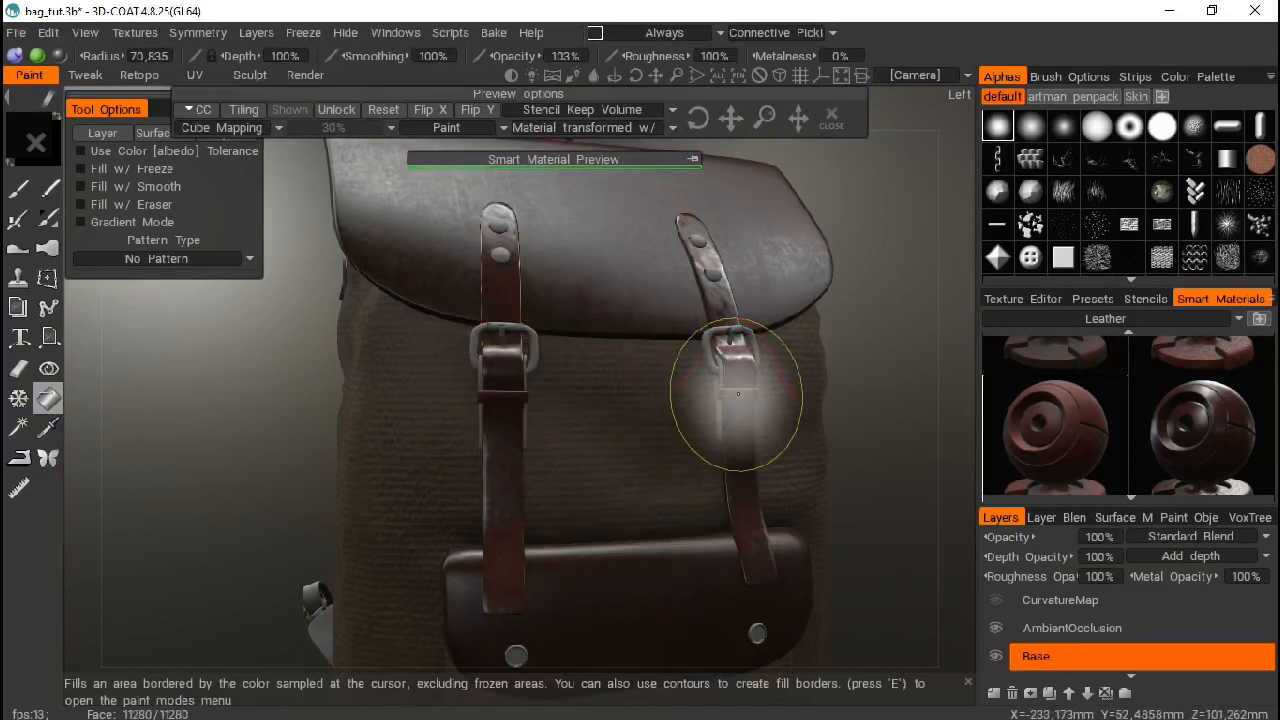
Step: Fill the small strap loops and the grey strap piece behind the front buckle with the reddish-brown leather
{"action": "mouse_move", "coordinate": [900, 297]}
{"action": "left_mouse_down"}
{"action": "mouse_move", "coordinate": [700, 420]}
{"action": "mouse_move", "coordinate": [680, 363]}
{"action": "left_mouse_up"}
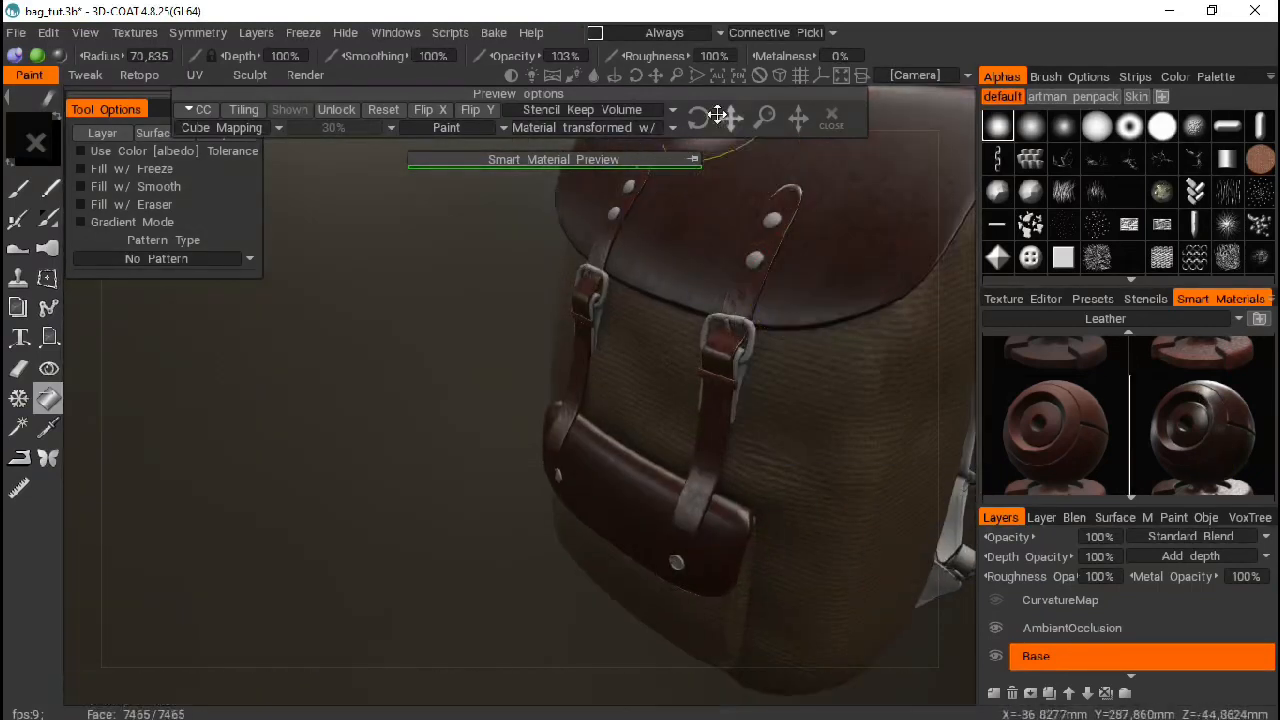
{"action": "mouse_move", "coordinate": [655, 79]}
{"action": "left_mouse_down"}
{"action": "mouse_move", "coordinate": [694, 80]}
{"action": "mouse_move", "coordinate": [653, 78]}
{"action": "left_mouse_up"}
{"action": "left_click_drag", "start_coordinate": [498, 122], "coordinate": [472, 128]}
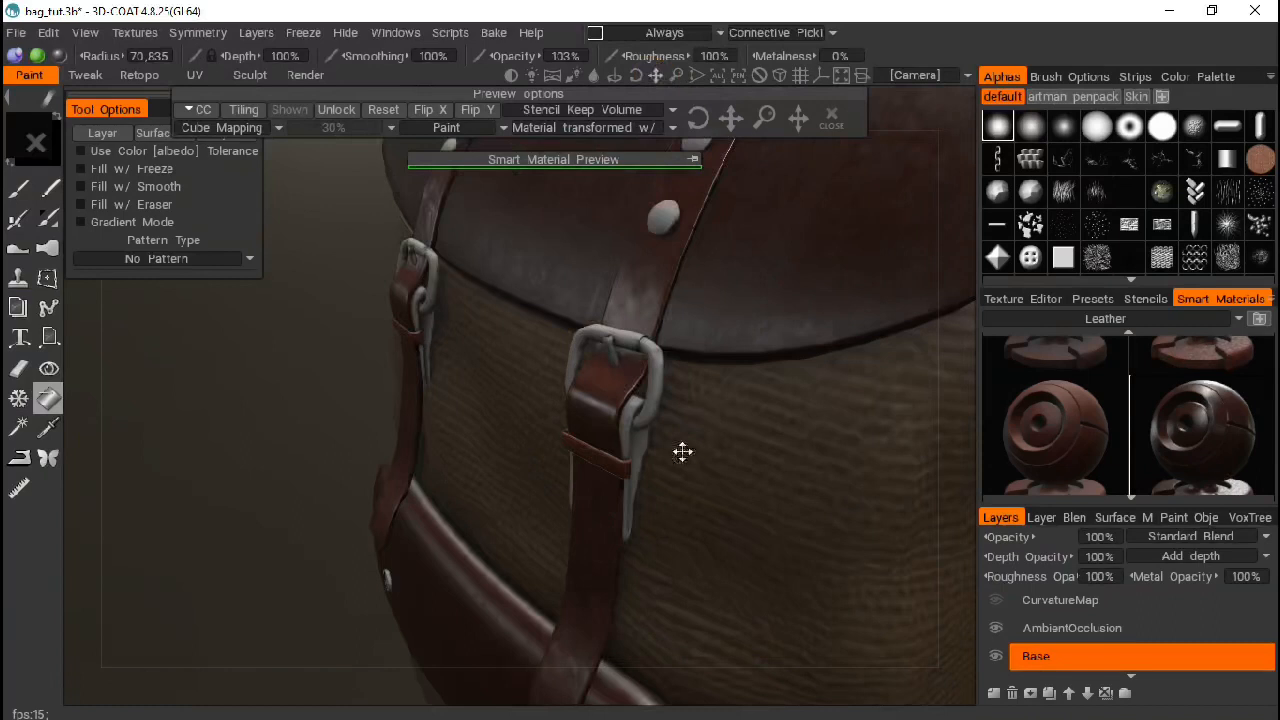
{"action": "left_click", "coordinate": [625, 427]}
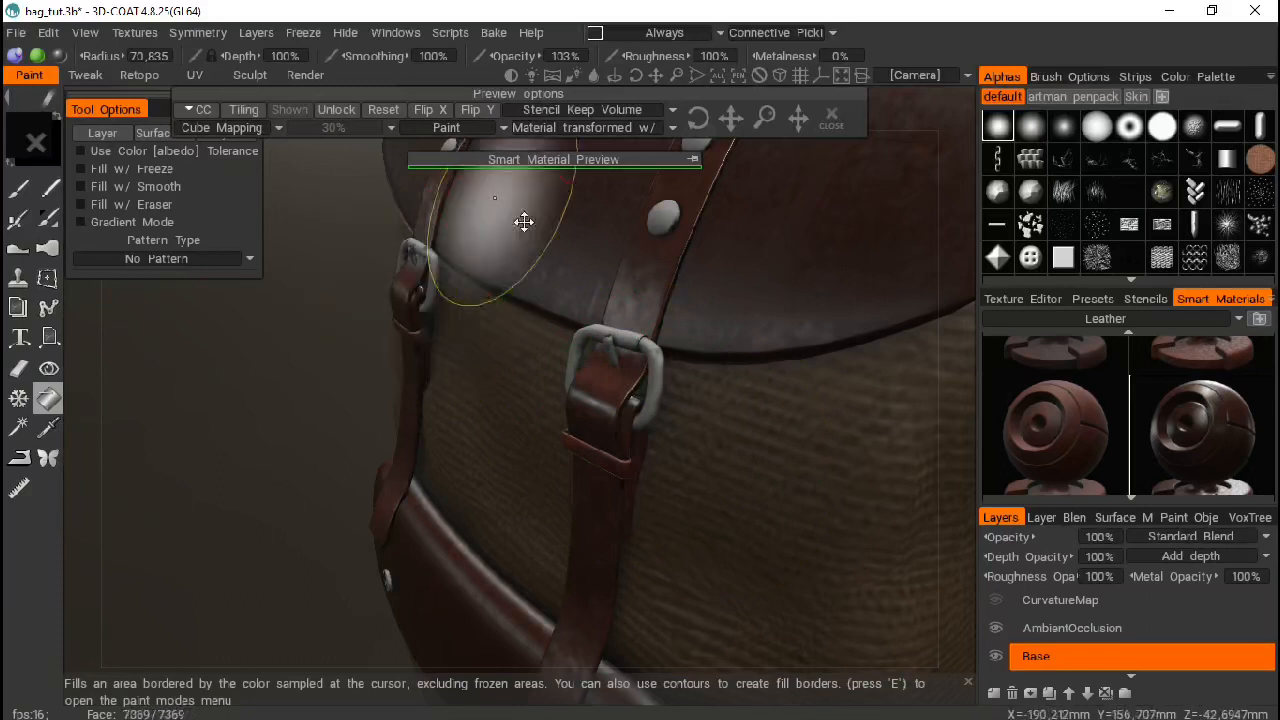
Step: Switch the smart materials to the fabric folder, select denim_2, and bring the grey shoulder straps on the backpack's back into view
{"action": "left_click_drag", "start_coordinate": [423, 305], "coordinate": [650, 400]}
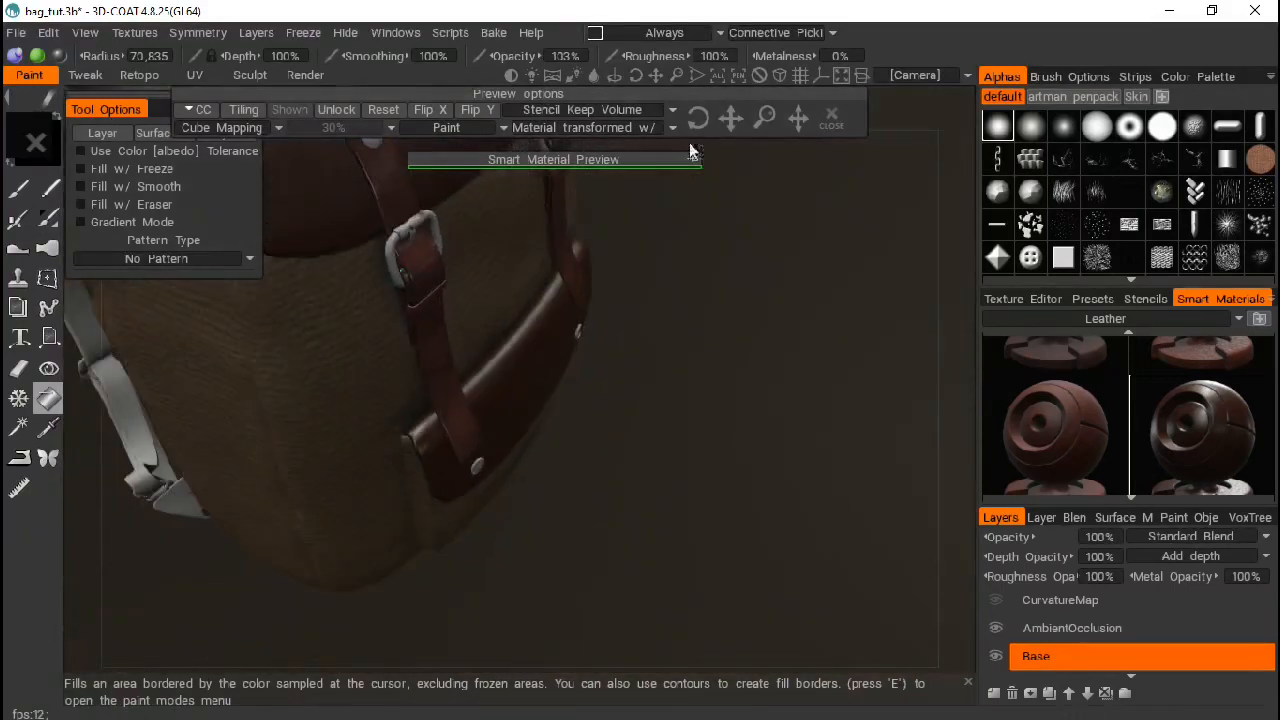
{"action": "left_click_drag", "start_coordinate": [734, 309], "coordinate": [657, 326]}
{"action": "left_click_drag", "start_coordinate": [677, 451], "coordinate": [901, 305]}
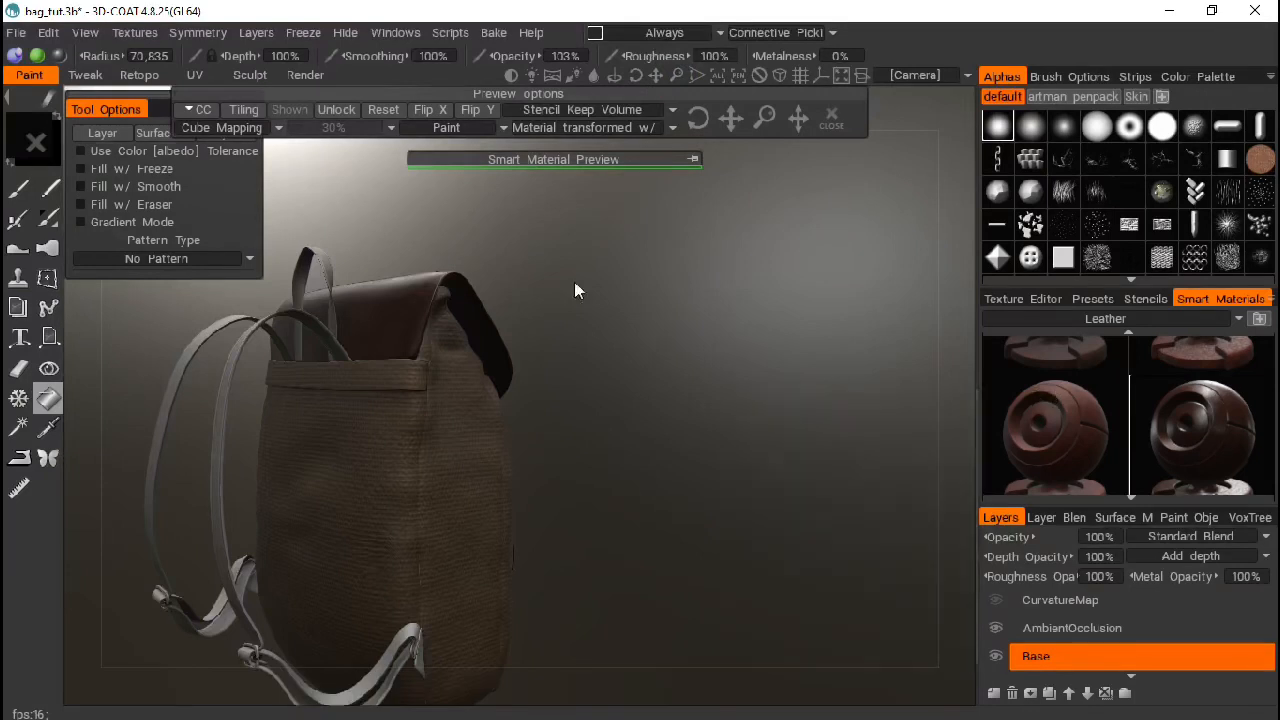
{"action": "left_click_drag", "start_coordinate": [654, 79], "coordinate": [666, 74]}
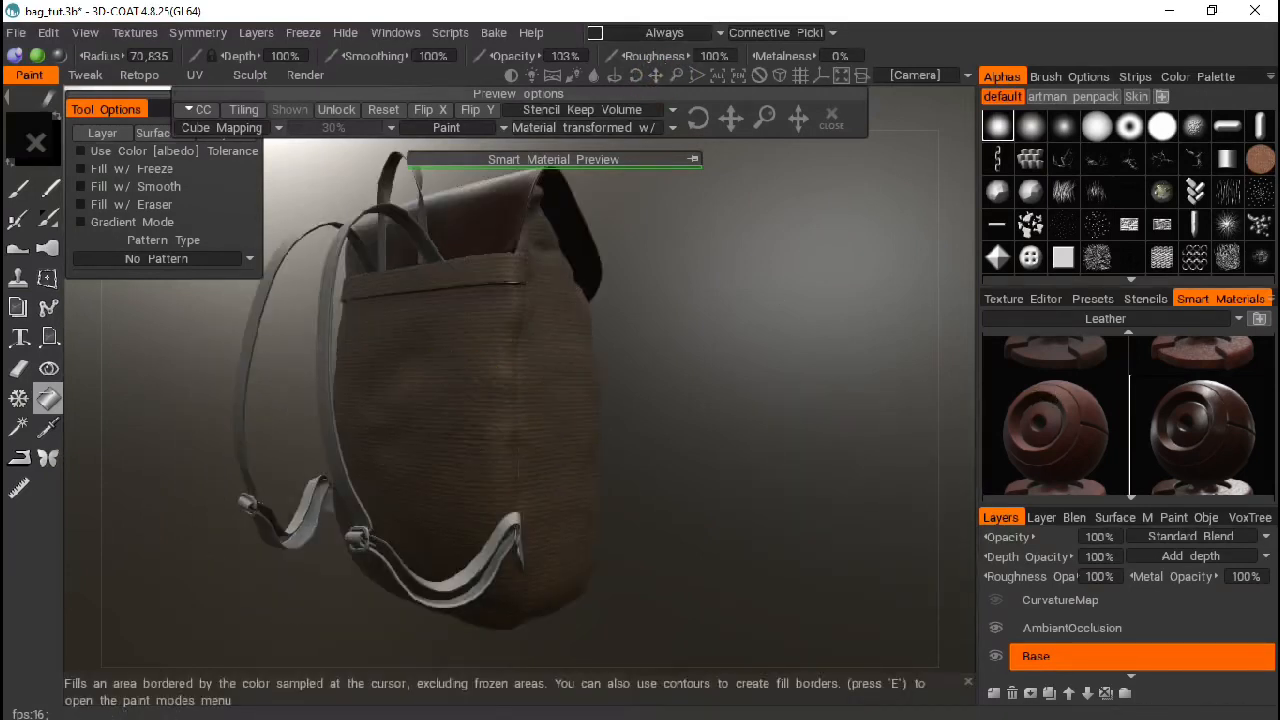
{"action": "scroll", "coordinate": [1108, 458], "scroll_direction": "up", "scroll_amount": 2}
{"action": "scroll", "coordinate": [1114, 400], "scroll_direction": "up", "scroll_amount": 3}
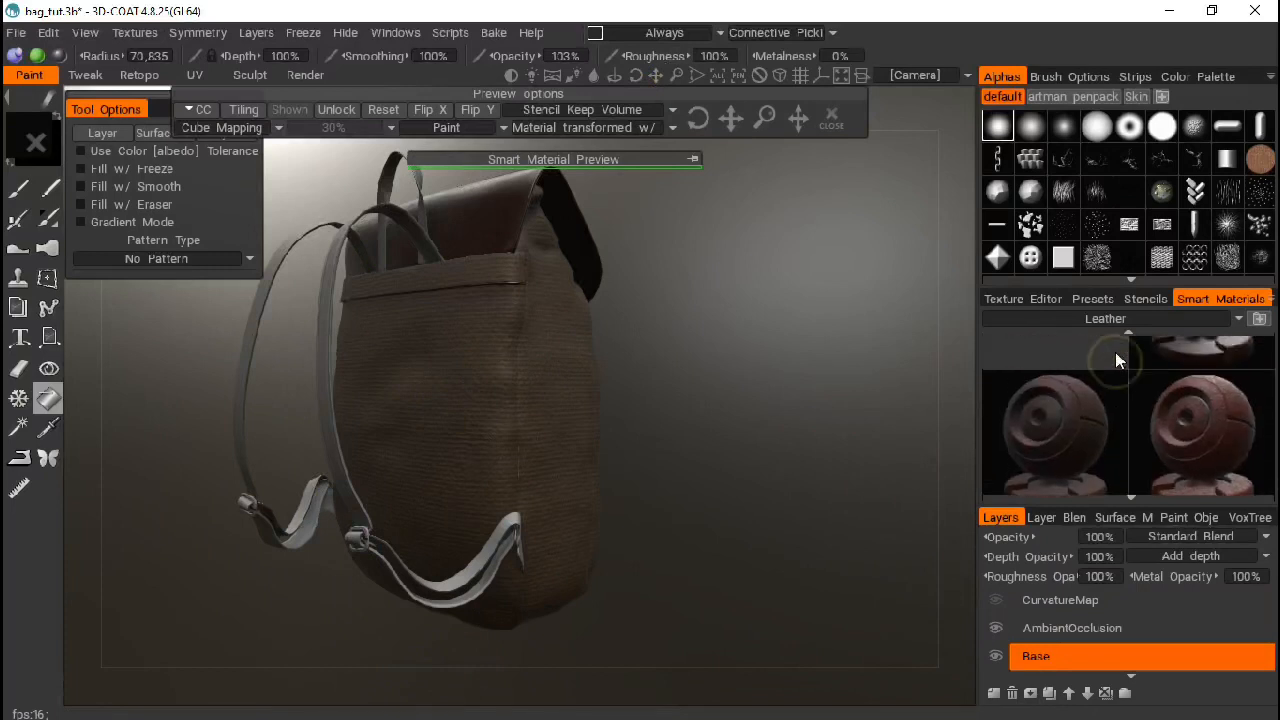
{"action": "left_click", "coordinate": [1108, 318]}
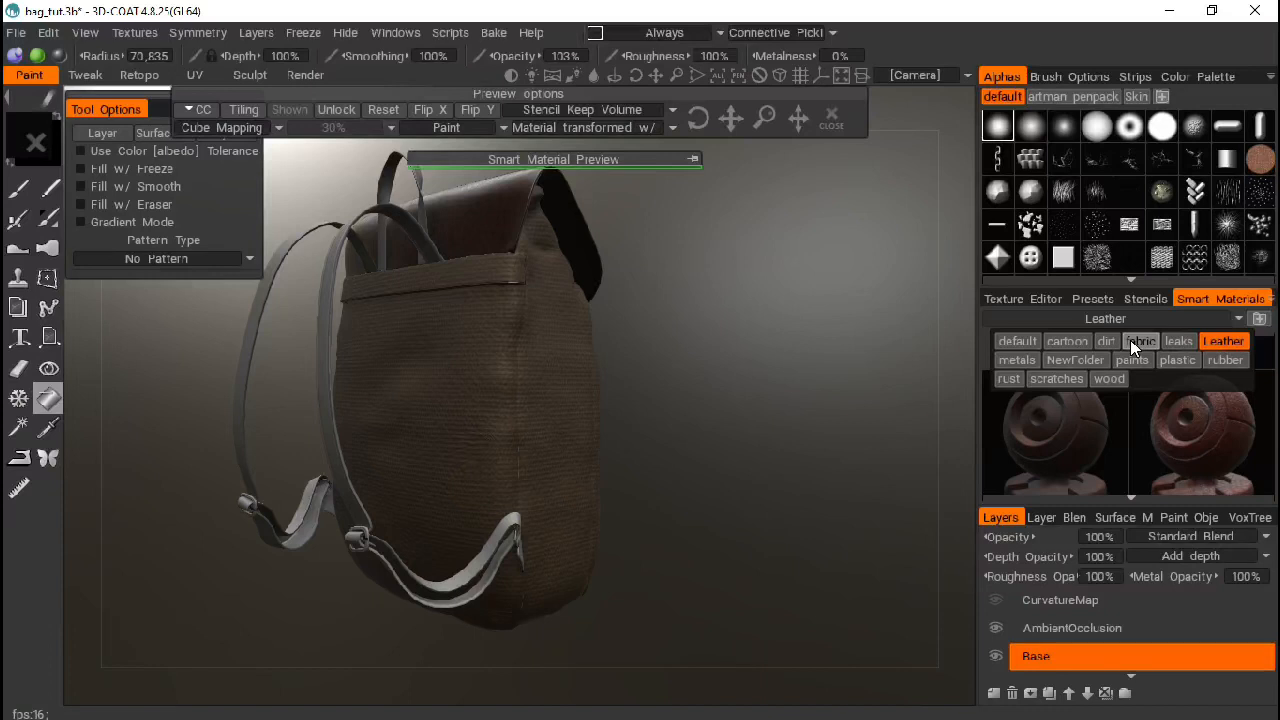
{"action": "left_click", "coordinate": [1133, 346]}
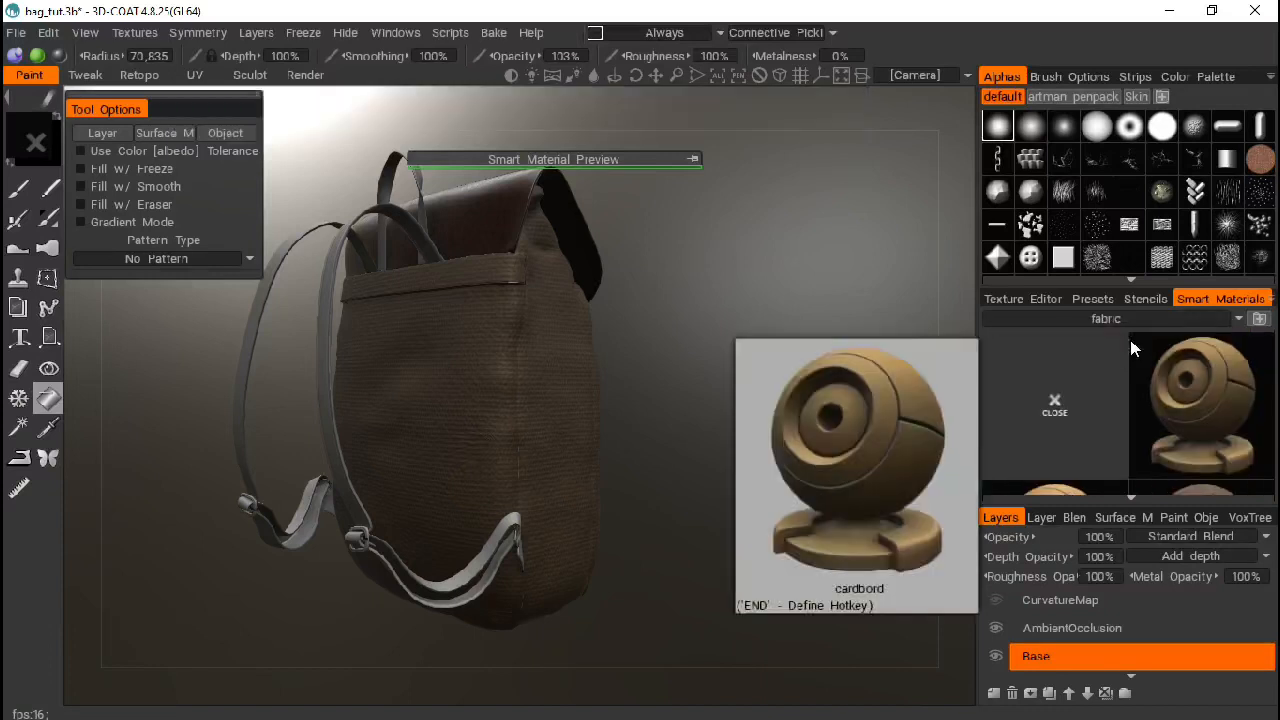
{"action": "scroll", "coordinate": [1160, 405], "scroll_direction": "down", "scroll_amount": 2}
{"action": "scroll", "coordinate": [1167, 416], "scroll_direction": "down", "scroll_amount": 2}
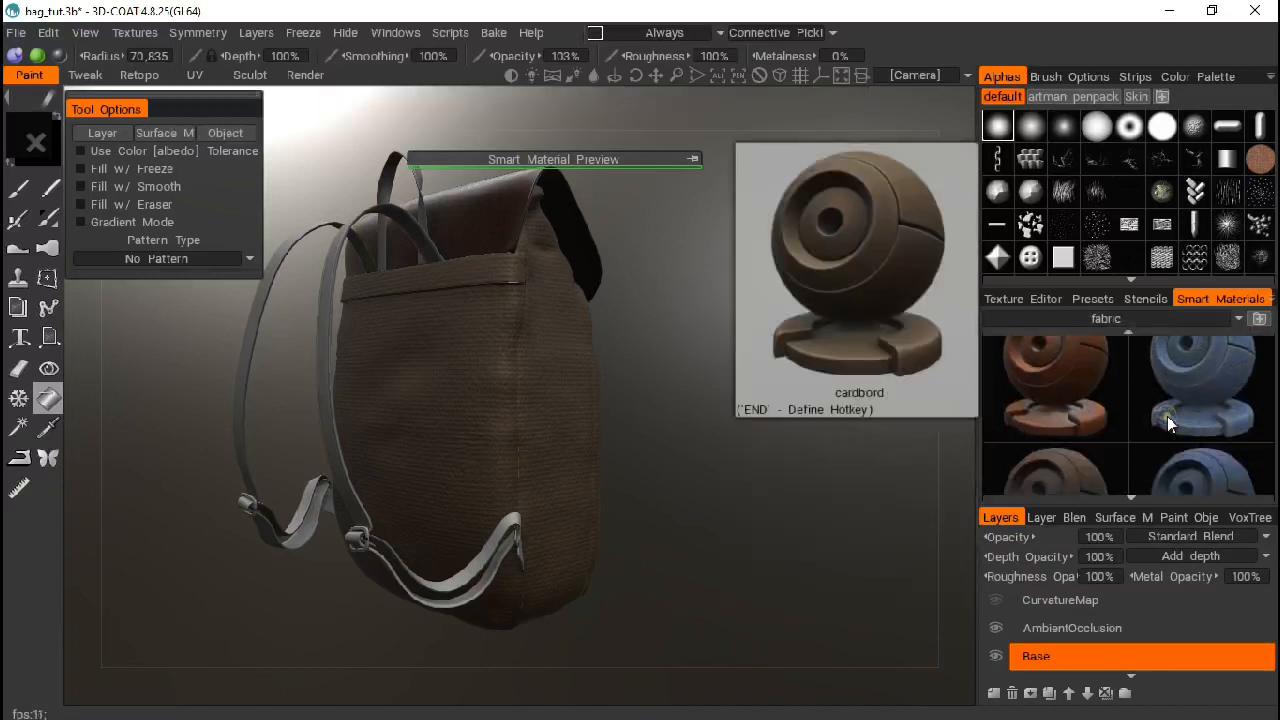
{"action": "mouse_move", "coordinate": [1080, 437]}
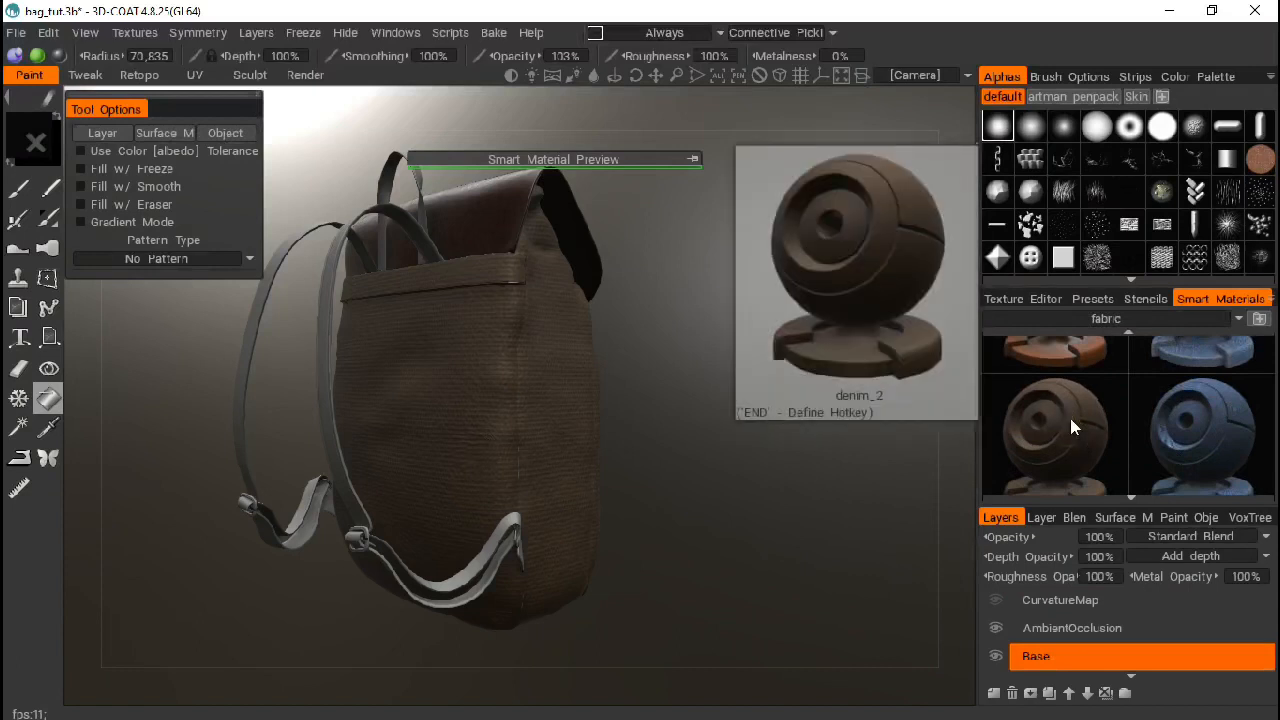
{"action": "left_click", "coordinate": [1072, 427]}
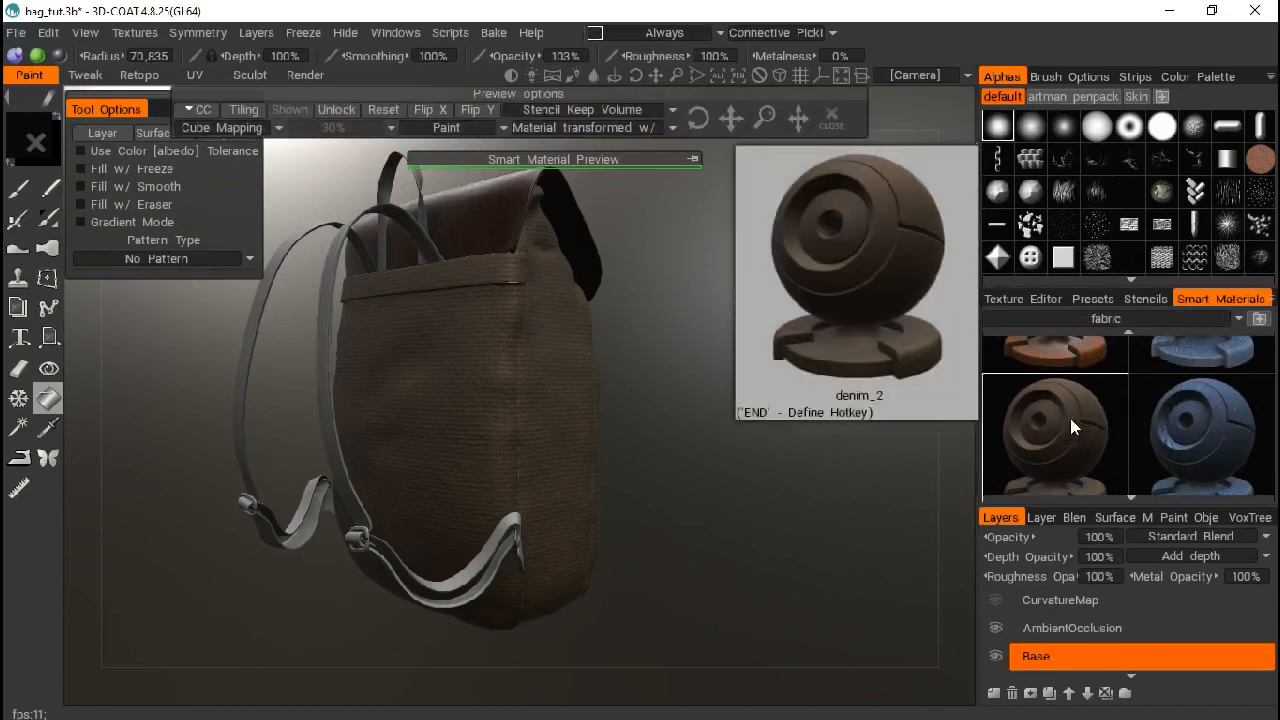
{"action": "mouse_move", "coordinate": [157, 443]}
{"action": "left_mouse_down"}
{"action": "mouse_move", "coordinate": [336, 472]}
{"action": "mouse_move", "coordinate": [380, 460]}
{"action": "left_mouse_up"}
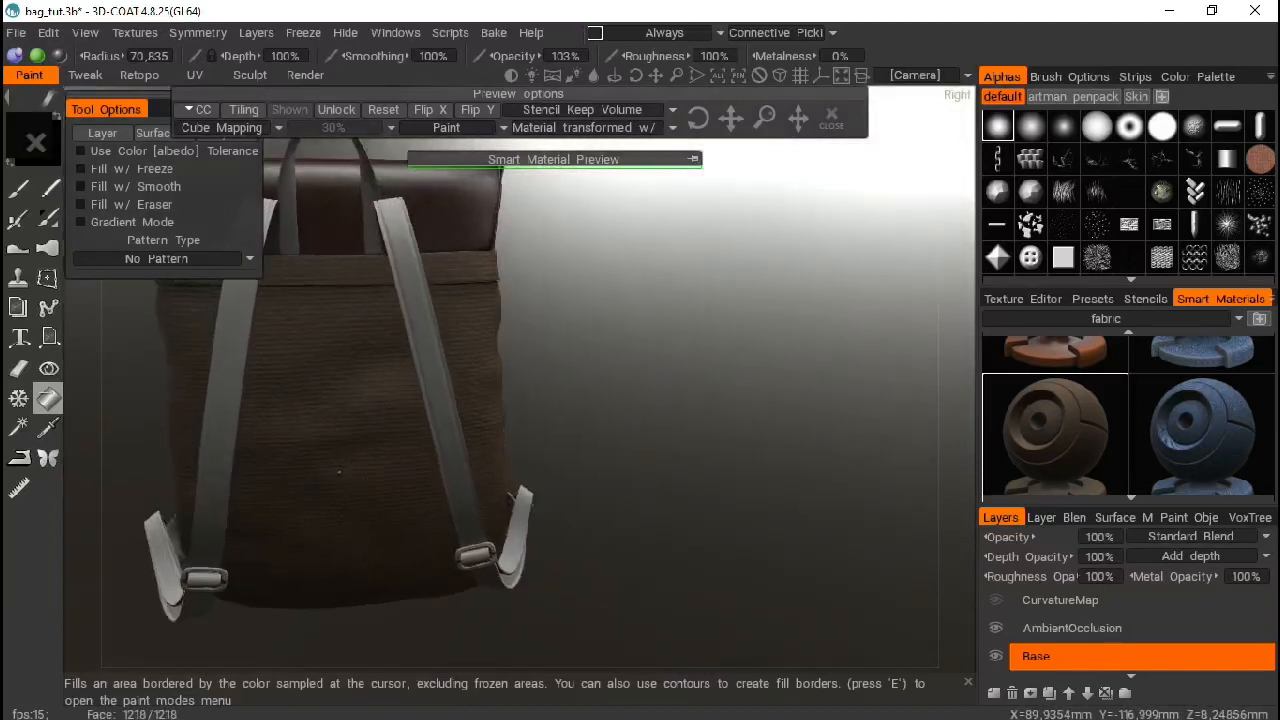
Step: Fill the outer faces of both grey shoulder straps on the backpack's back with the denim_2 fabric material
{"action": "left_click", "coordinate": [437, 438]}
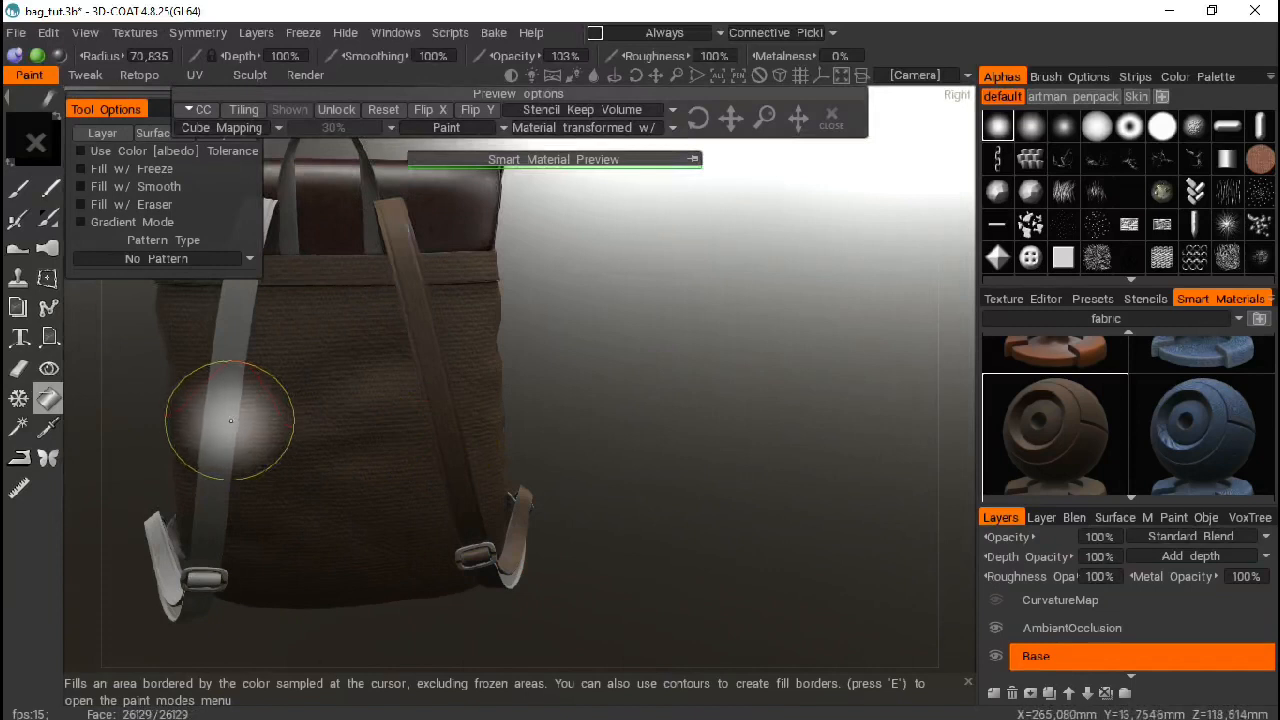
{"action": "left_click", "coordinate": [222, 424]}
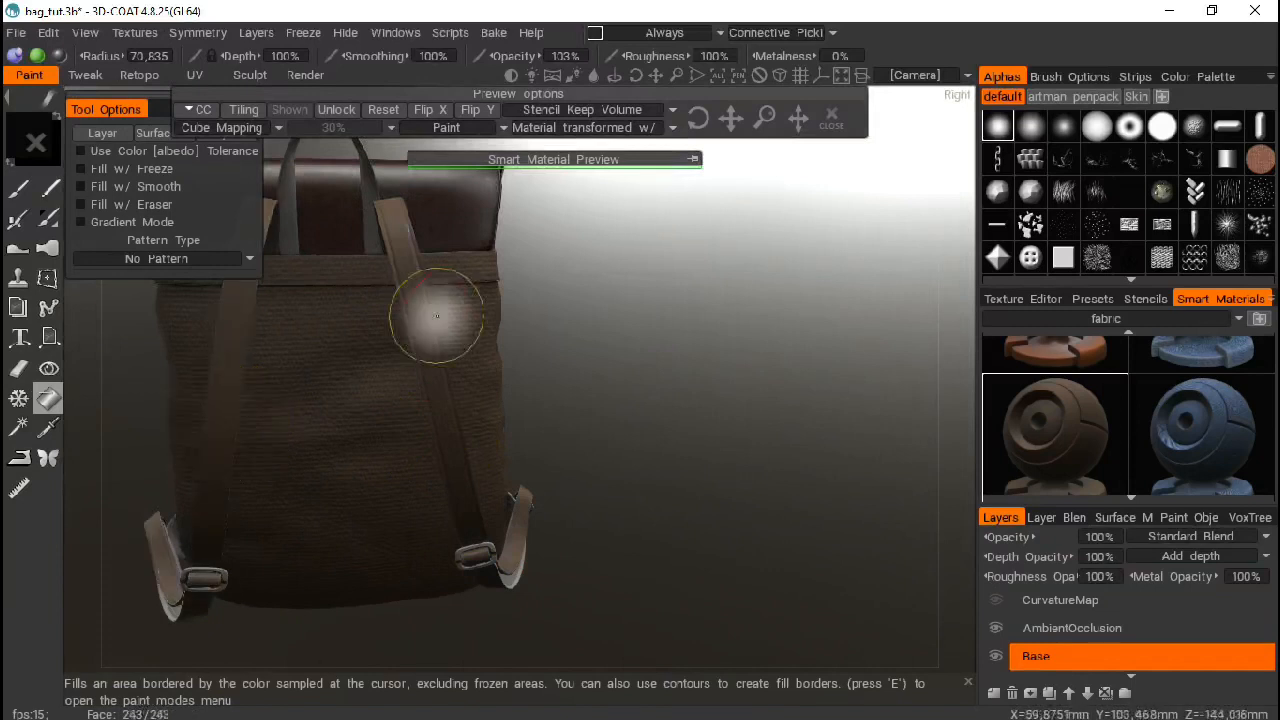
Step: Test moving, scaling and rotating the denim_2 material in its preview over the bag's back, and collapse the preview
{"action": "mouse_move", "coordinate": [655, 75]}
{"action": "left_mouse_down"}
{"action": "mouse_move", "coordinate": [729, 77]}
{"action": "mouse_move", "coordinate": [676, 76]}
{"action": "left_mouse_up"}
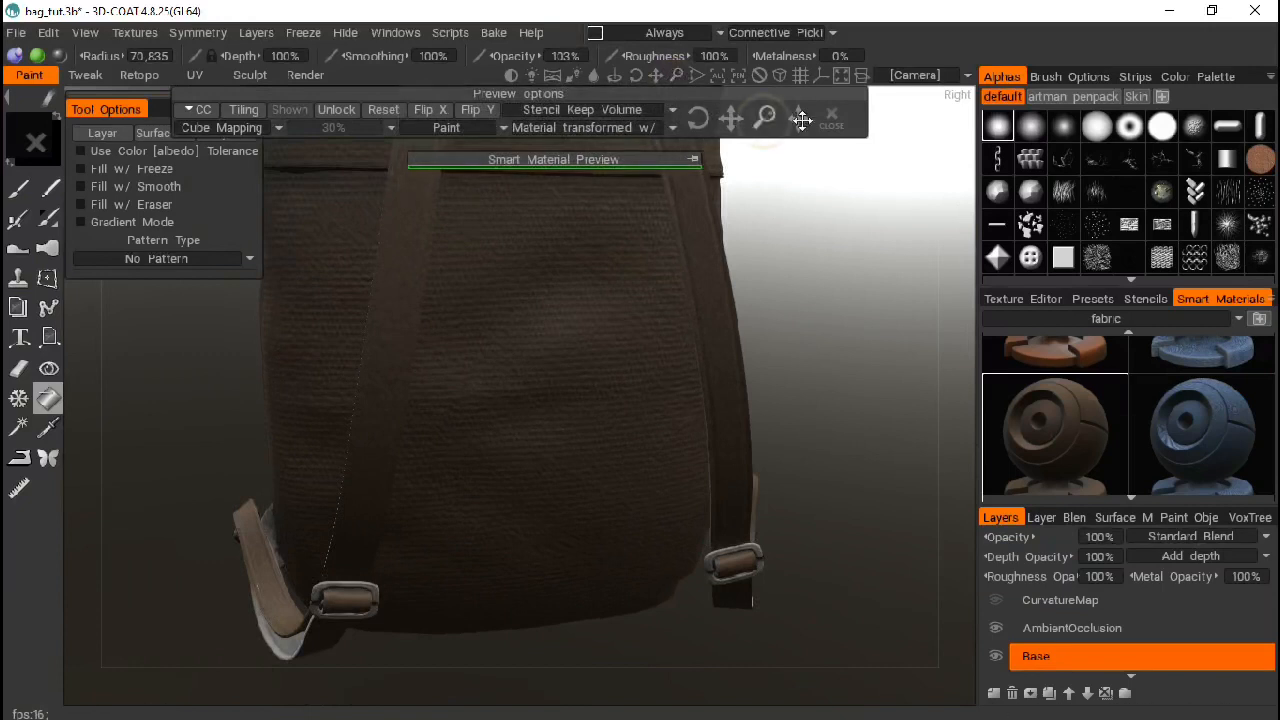
{"action": "left_click_drag", "start_coordinate": [798, 121], "coordinate": [765, 121]}
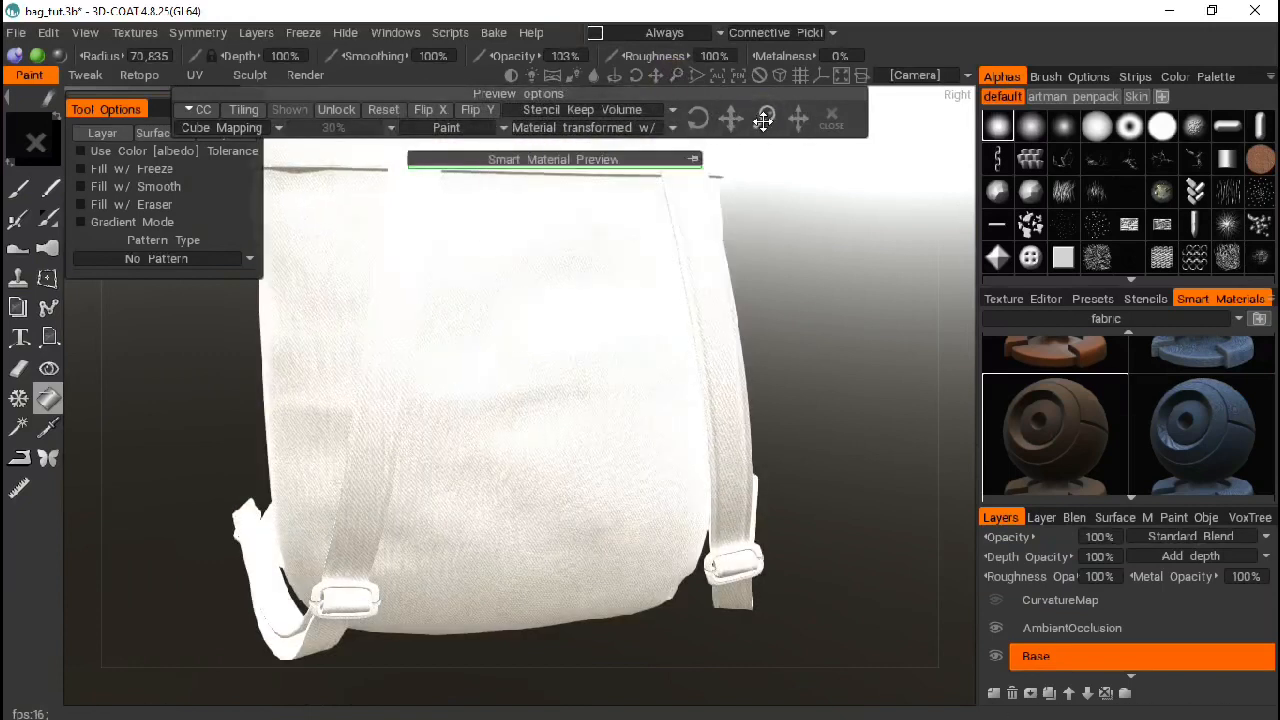
{"action": "left_click_drag", "start_coordinate": [760, 121], "coordinate": [764, 121]}
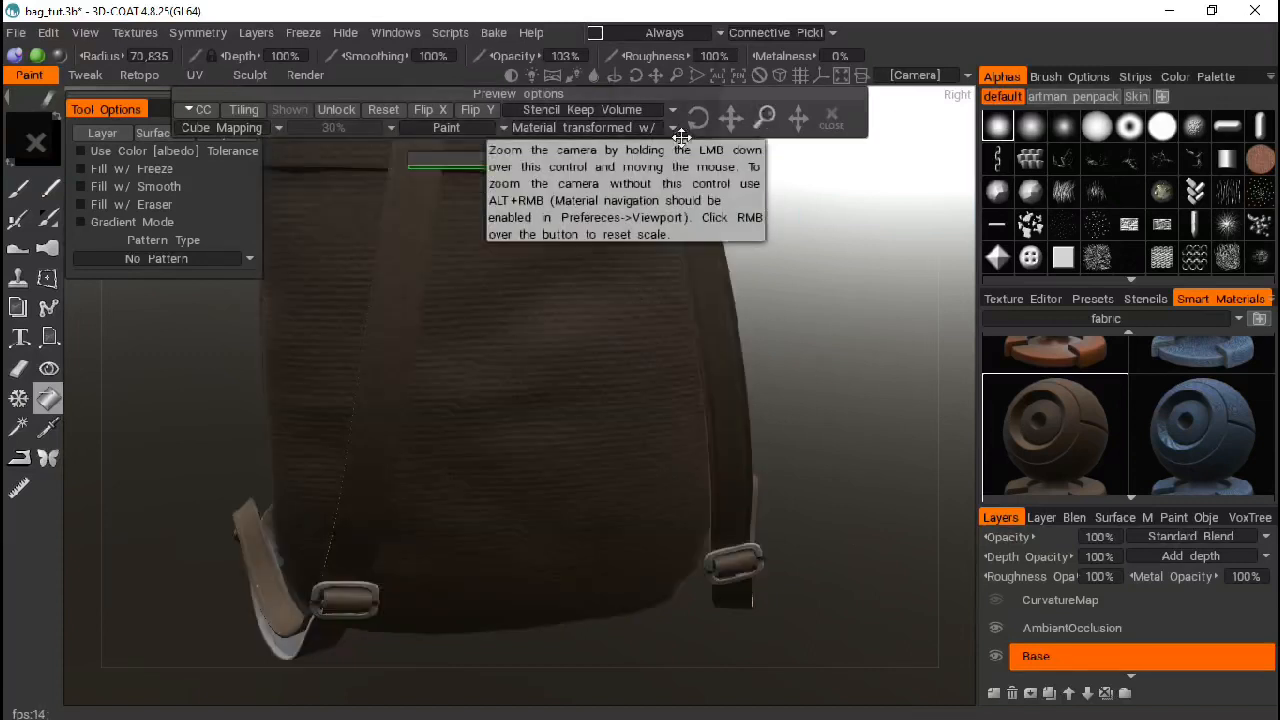
{"action": "left_click", "coordinate": [695, 159]}
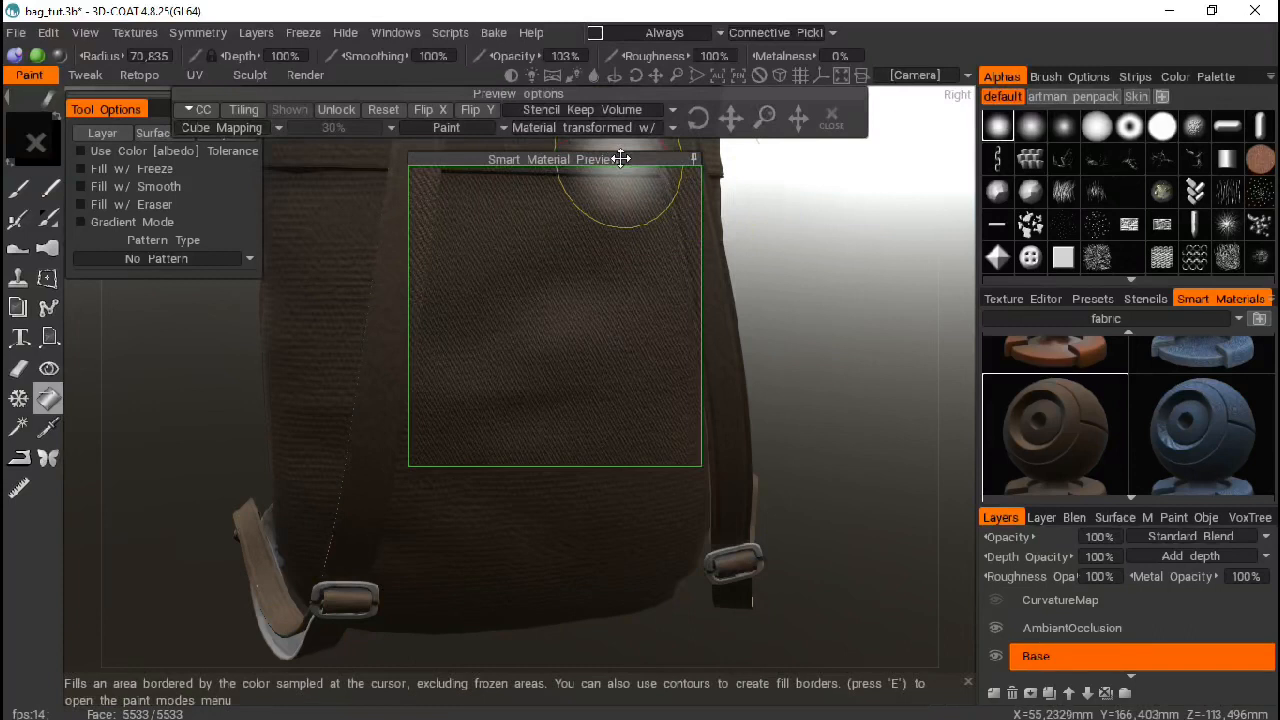
{"action": "left_click_drag", "start_coordinate": [621, 158], "coordinate": [524, 172]}
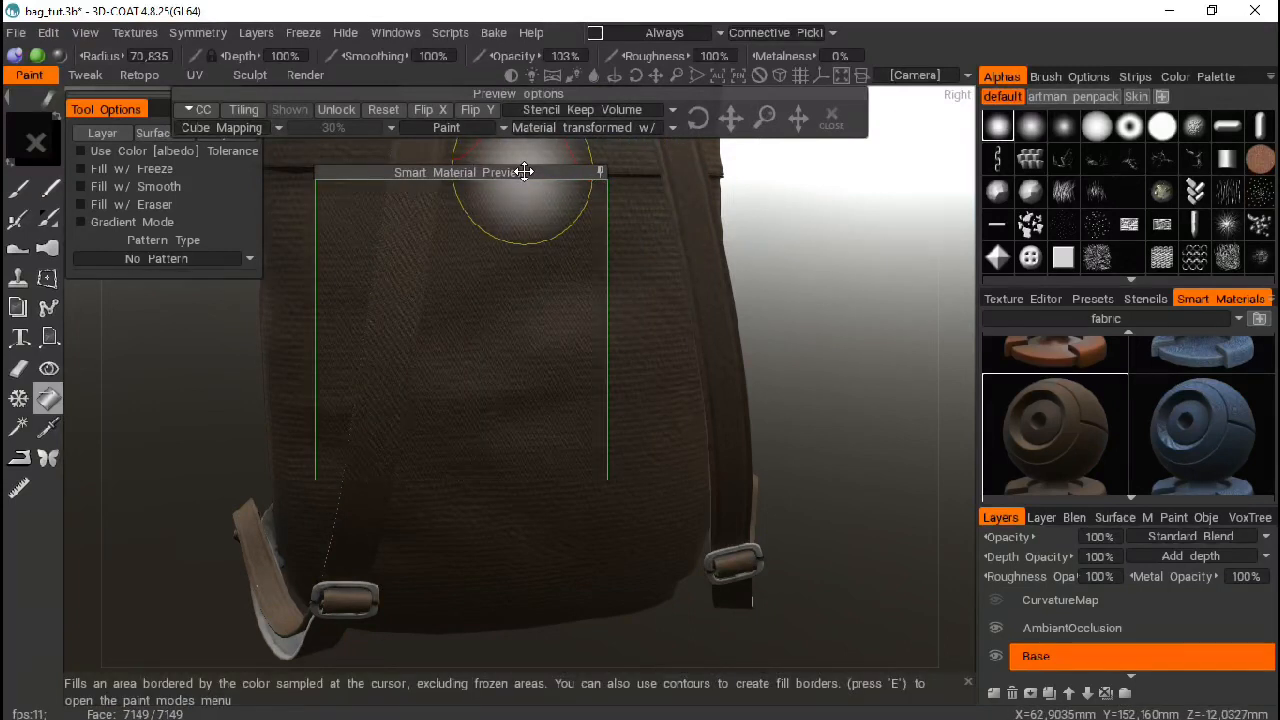
{"action": "left_click", "coordinate": [698, 118]}
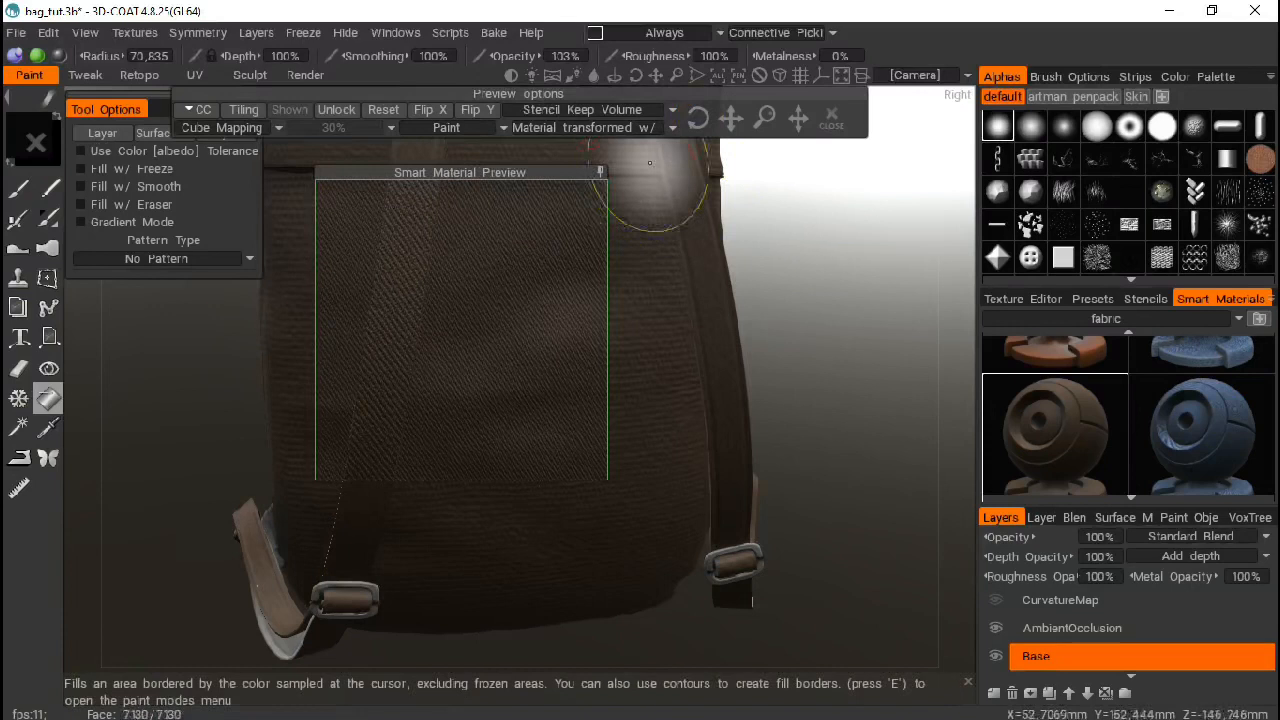
{"action": "left_click", "coordinate": [603, 172]}
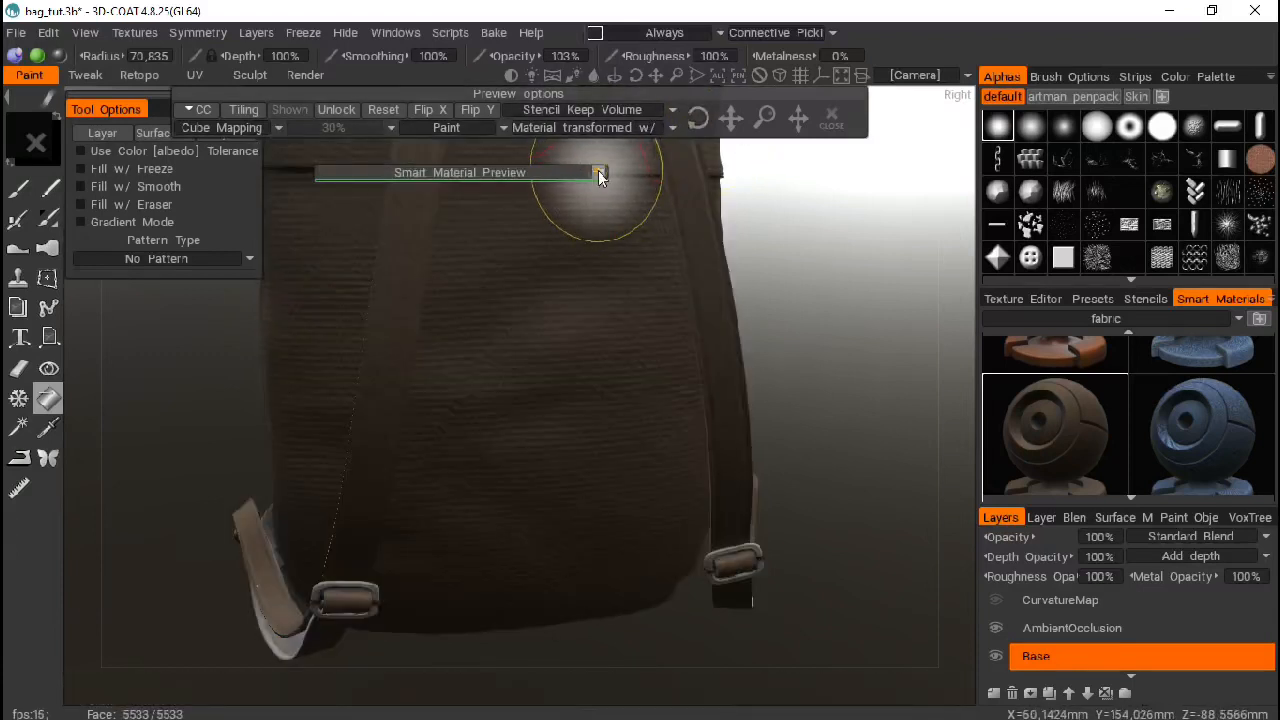
{"action": "left_click", "coordinate": [598, 173]}
{"action": "left_click", "coordinate": [598, 174]}
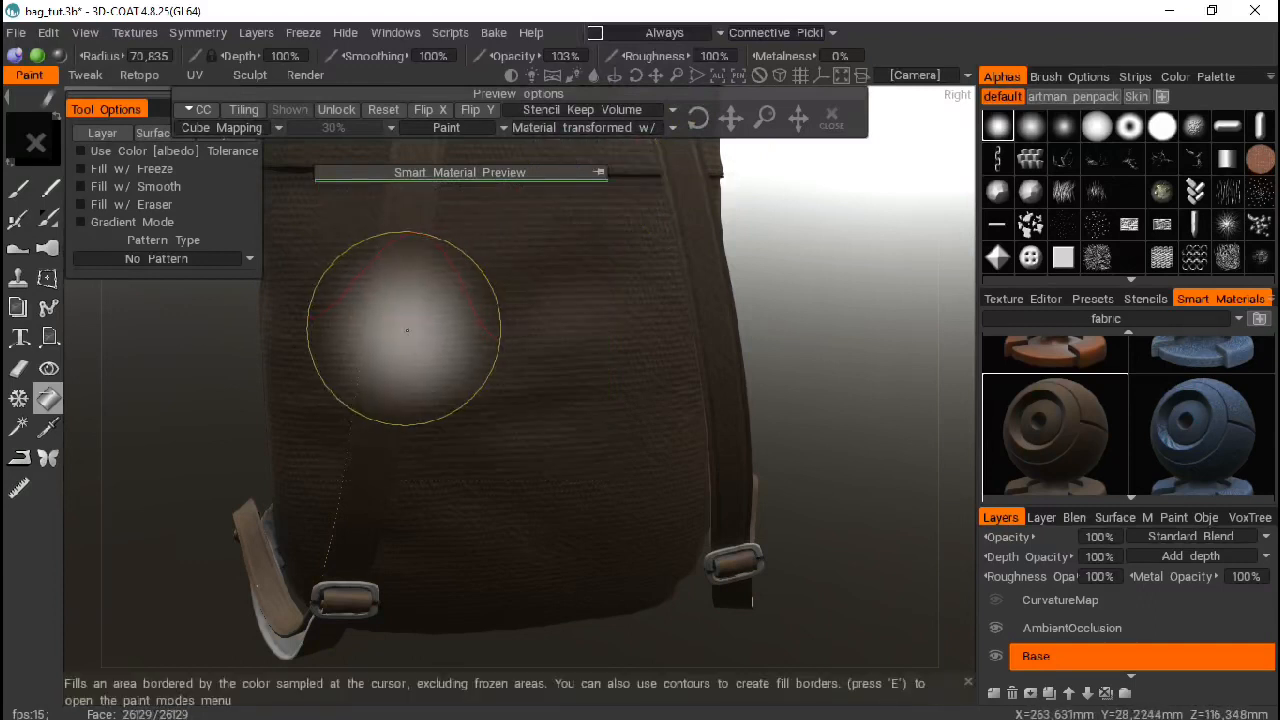
Step: Switch the smart materials to the Leather folder and select the dark reddish-brown leather directly below leather1
{"action": "mouse_move", "coordinate": [903, 400]}
{"action": "left_mouse_down"}
{"action": "mouse_move", "coordinate": [800, 391]}
{"action": "mouse_move", "coordinate": [854, 280]}
{"action": "mouse_move", "coordinate": [944, 282]}
{"action": "mouse_move", "coordinate": [908, 358]}
{"action": "mouse_move", "coordinate": [895, 358]}
{"action": "left_mouse_up"}
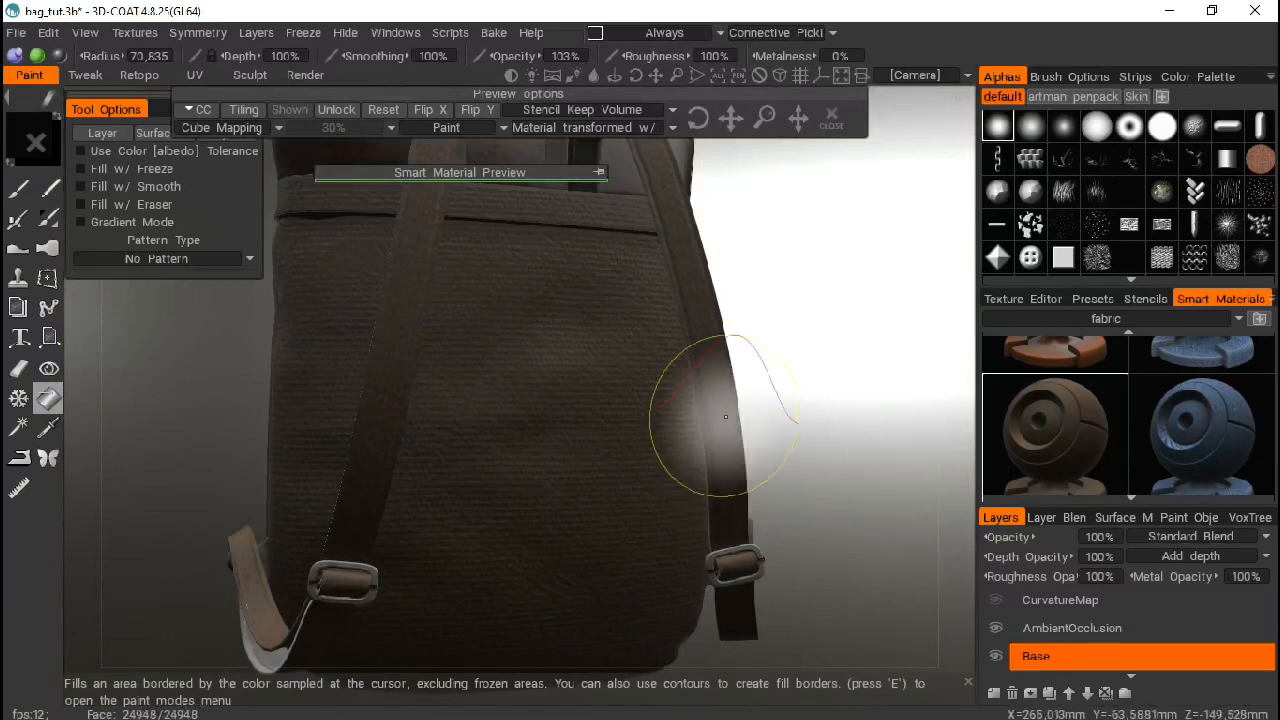
{"action": "left_click_drag", "start_coordinate": [709, 334], "coordinate": [531, 411]}
{"action": "left_click_drag", "start_coordinate": [559, 456], "coordinate": [1029, 366]}
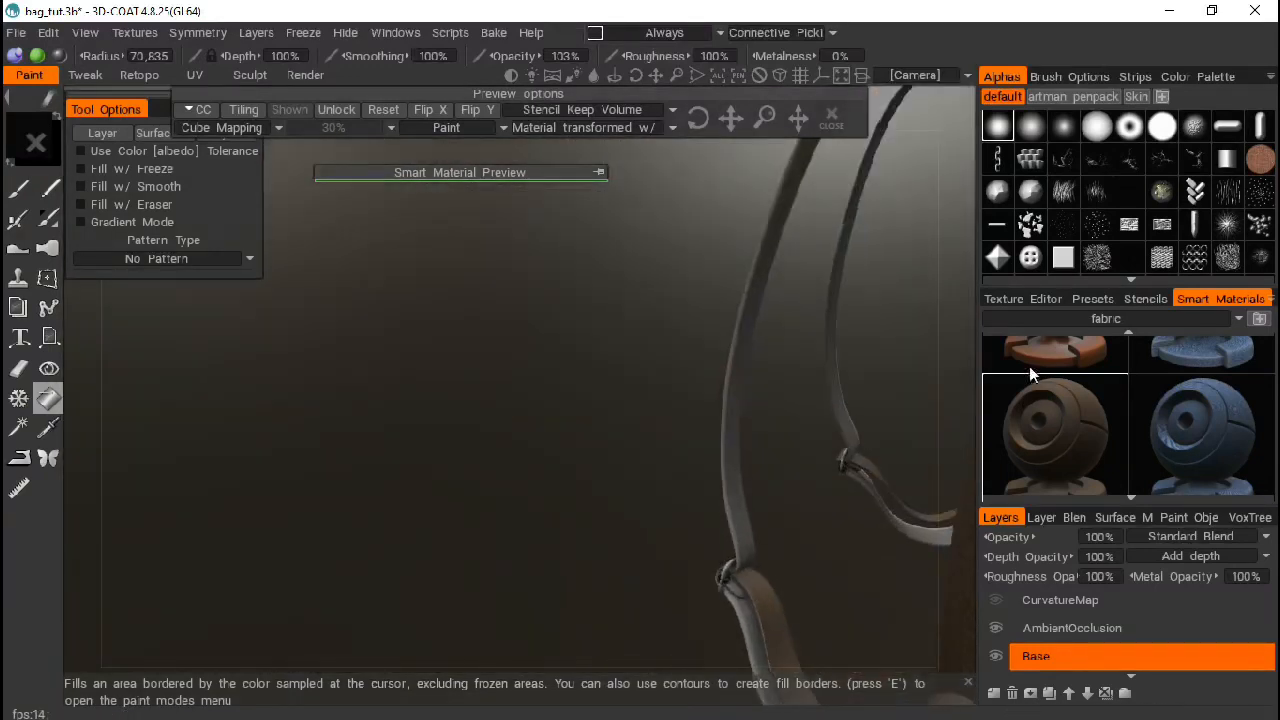
{"action": "left_click", "coordinate": [1106, 318]}
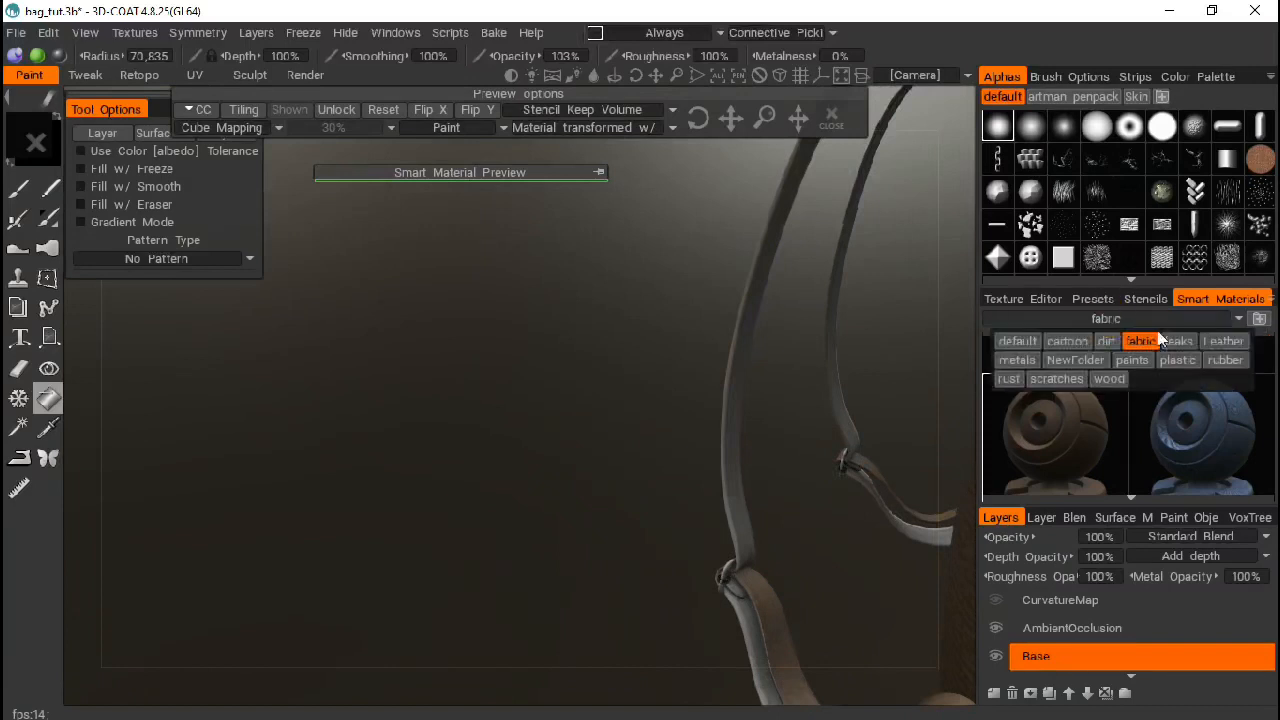
{"action": "left_click", "coordinate": [1225, 343]}
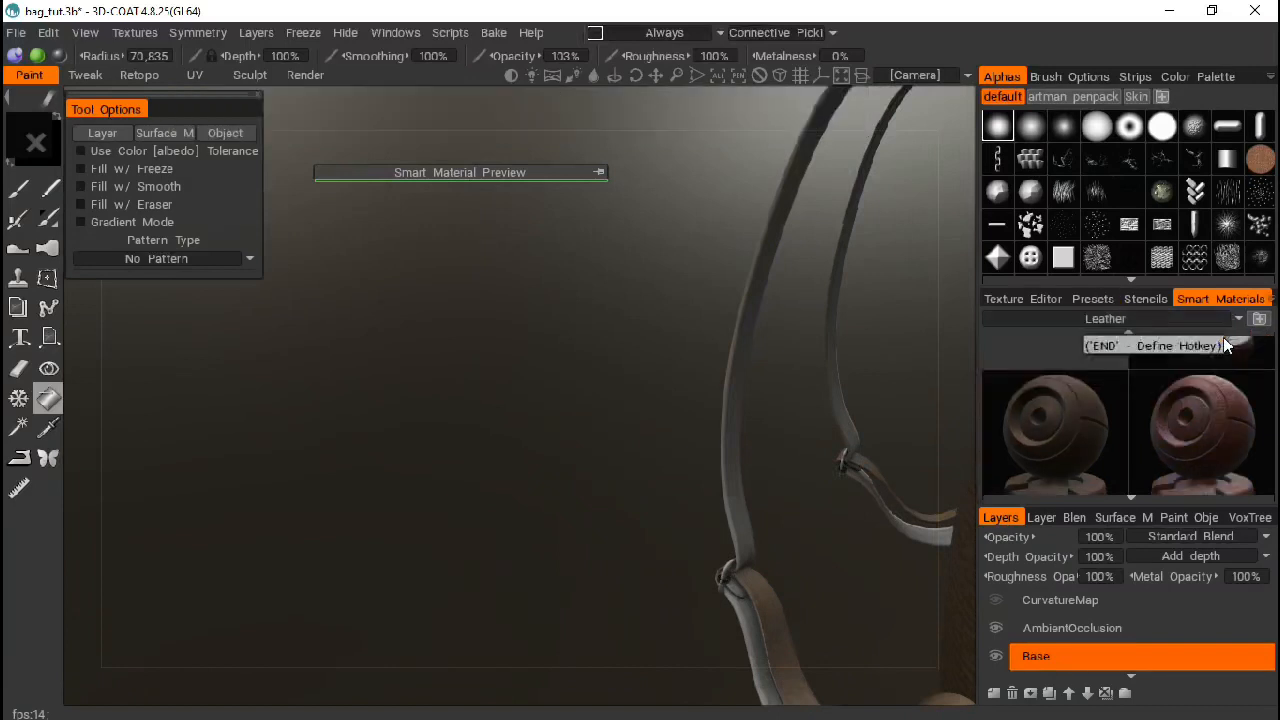
{"action": "scroll", "coordinate": [1133, 372], "scroll_direction": "up", "scroll_amount": 1}
{"action": "scroll", "coordinate": [1153, 410], "scroll_direction": "down", "scroll_amount": 4}
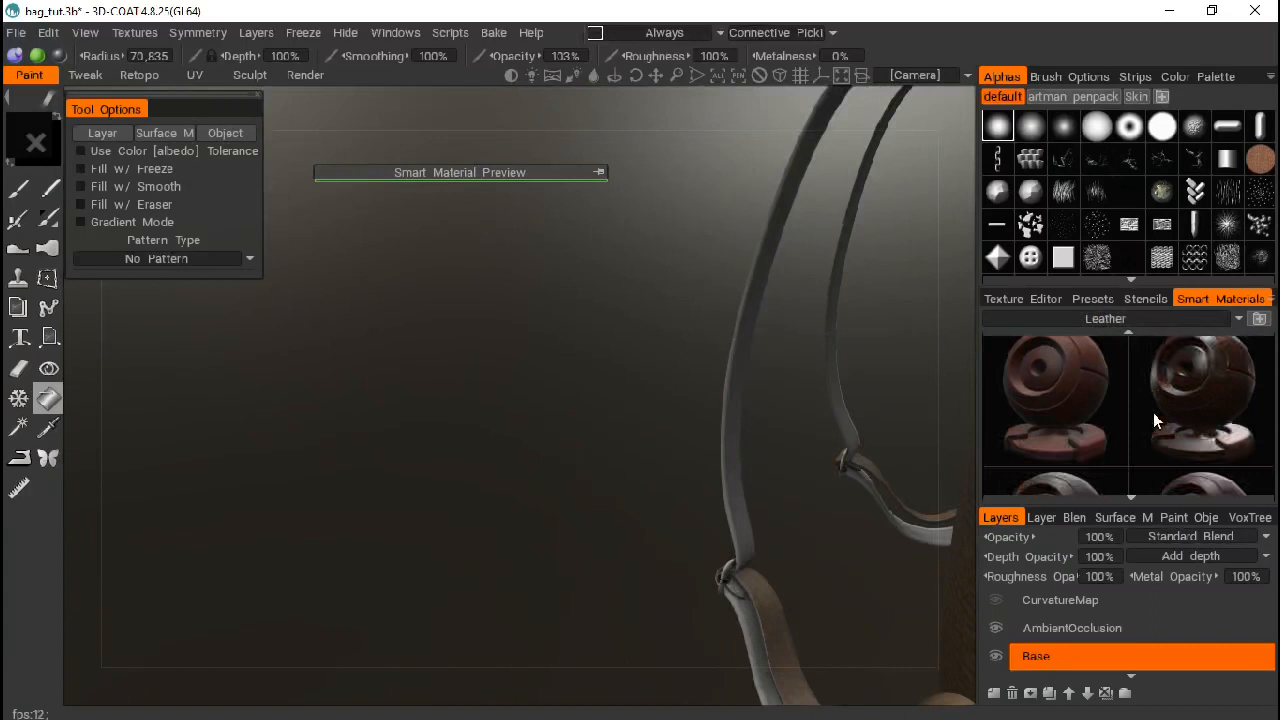
{"action": "scroll", "coordinate": [1160, 455], "scroll_direction": "up", "scroll_amount": 1}
{"action": "mouse_move", "coordinate": [1191, 413]}
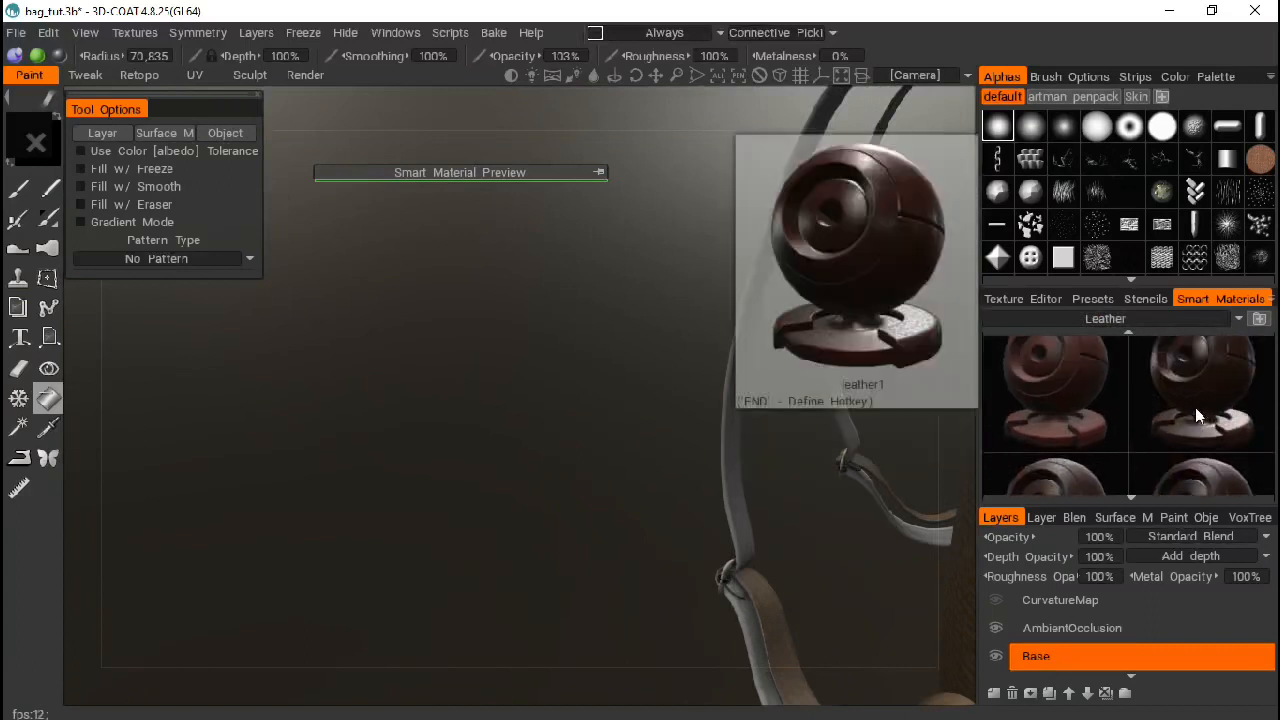
{"action": "left_click", "coordinate": [1195, 407]}
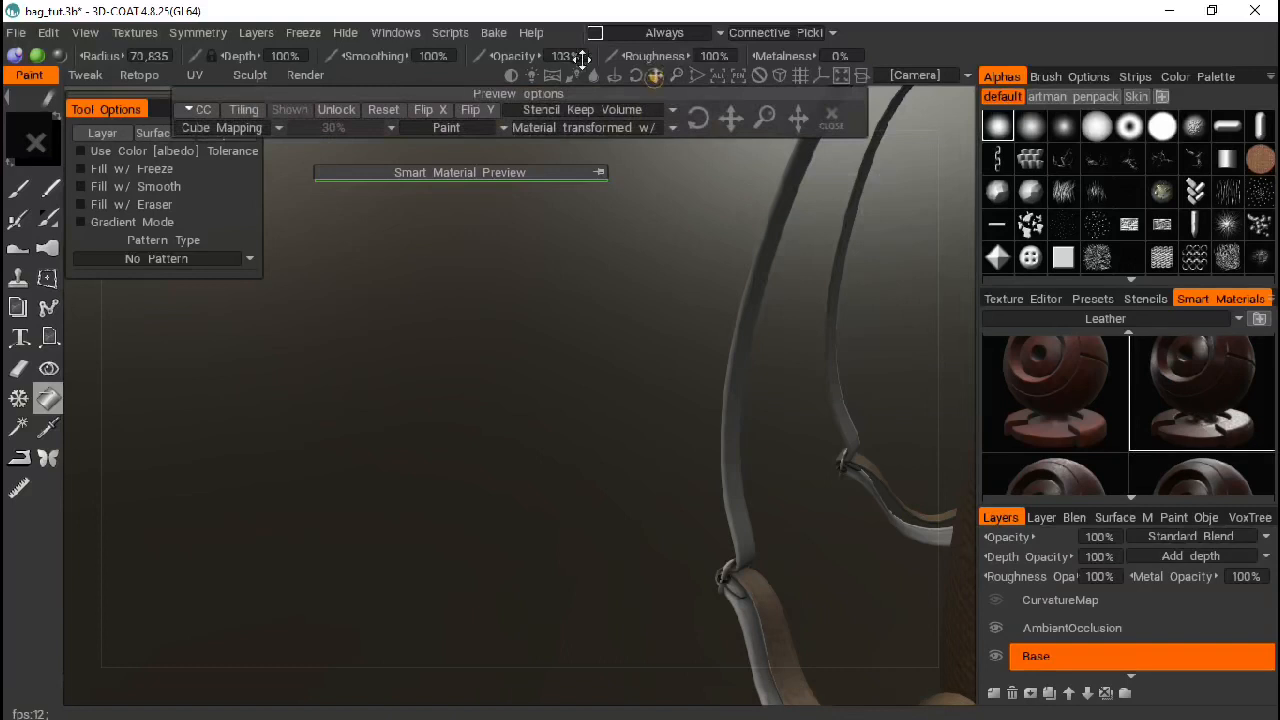
{"action": "left_click_drag", "start_coordinate": [581, 58], "coordinate": [655, 78]}
{"action": "scroll", "coordinate": [1210, 430], "scroll_direction": "down", "scroll_amount": 1}
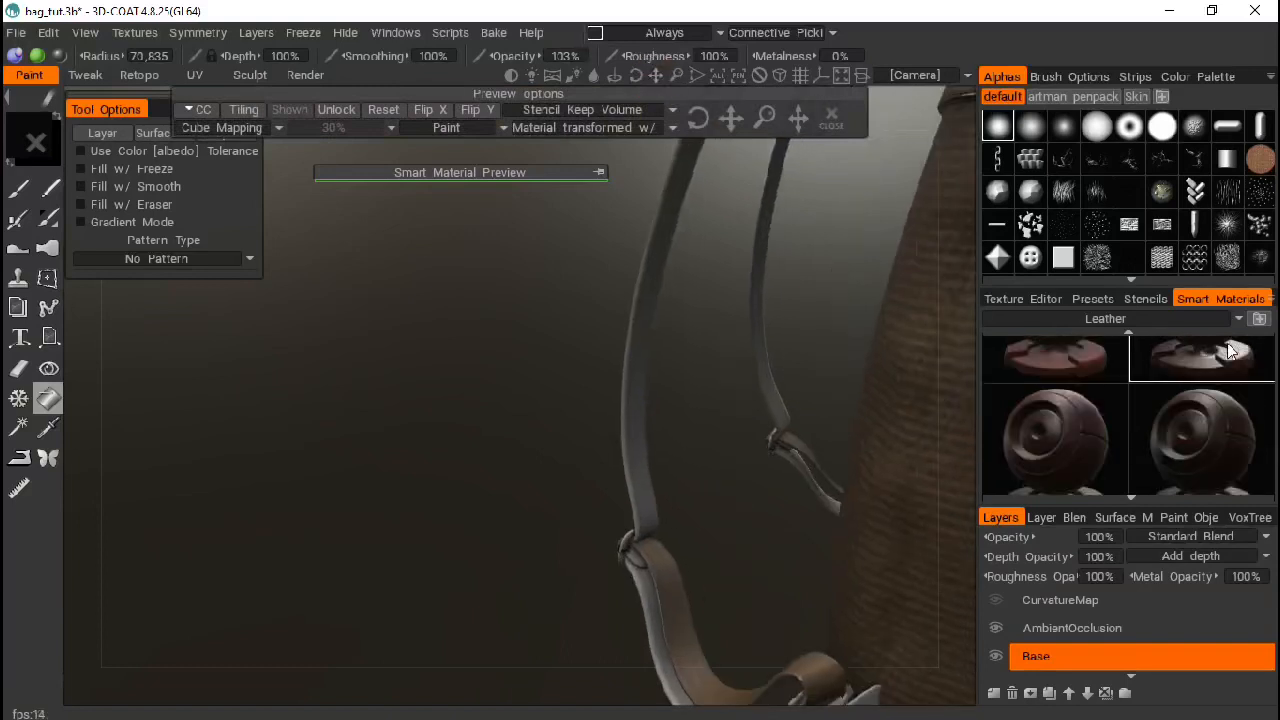
{"action": "mouse_move", "coordinate": [1208, 437]}
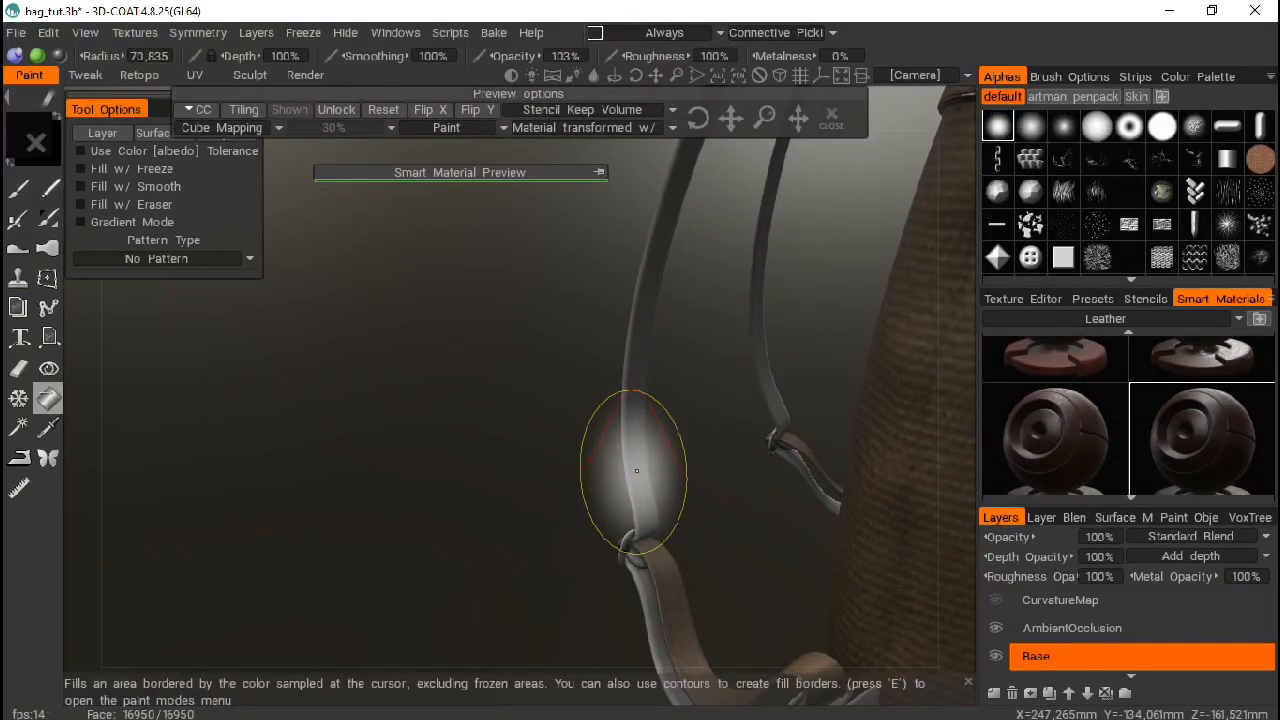
Step: Fill the inner faces of both shoulder straps and the strap ends at the bag's lower corners with the dark leather
{"action": "left_click", "coordinate": [636, 470]}
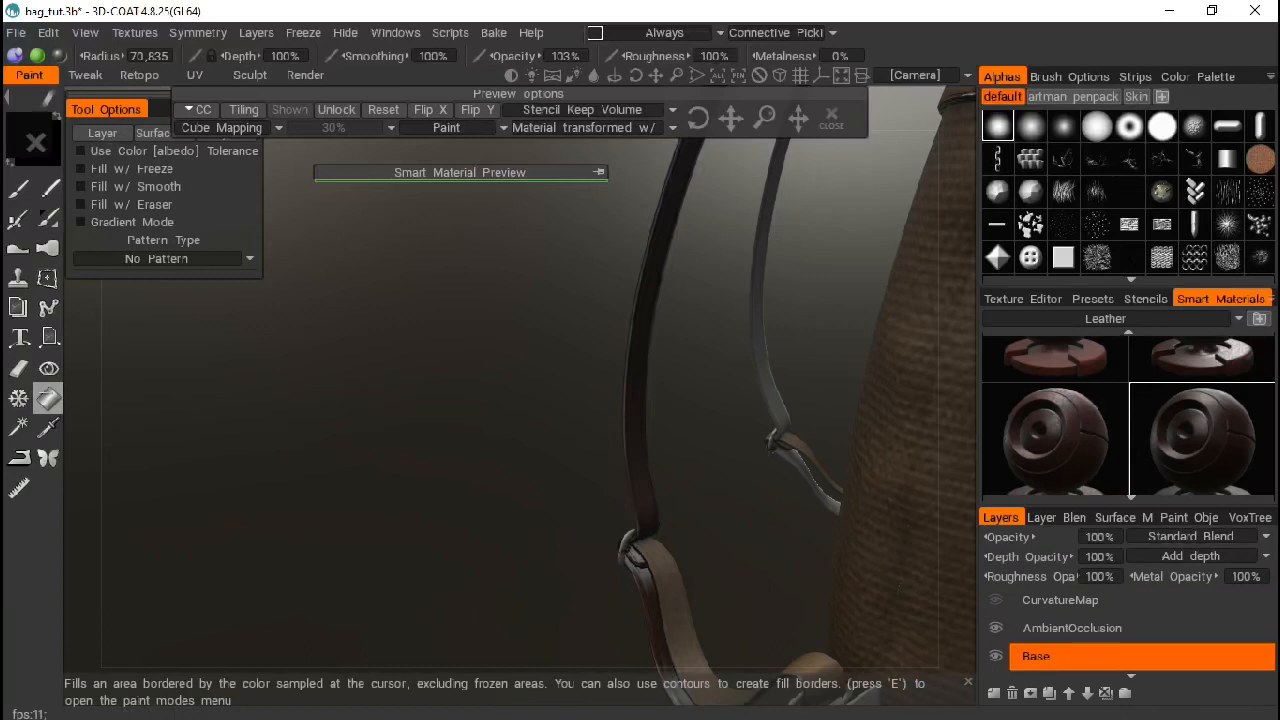
{"action": "left_click", "coordinate": [763, 360]}
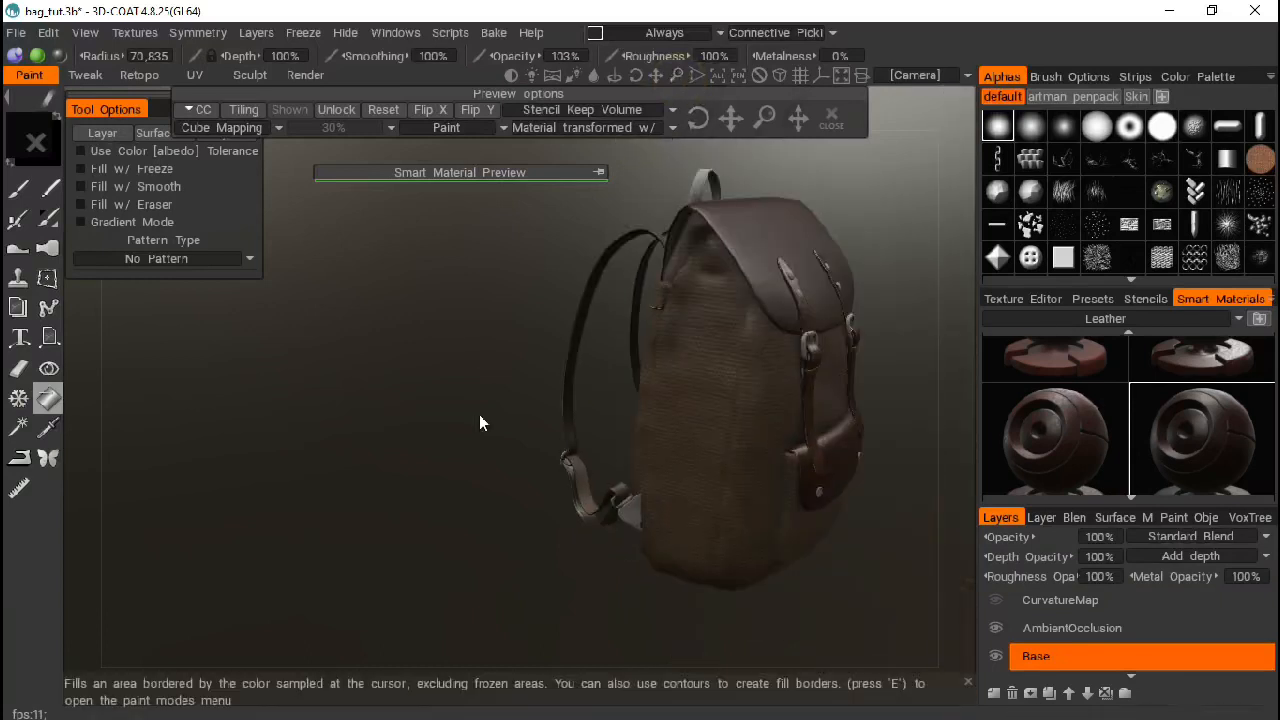
{"action": "mouse_move", "coordinate": [381, 408]}
{"action": "left_mouse_down"}
{"action": "mouse_move", "coordinate": [607, 452]}
{"action": "mouse_move", "coordinate": [696, 388]}
{"action": "mouse_move", "coordinate": [409, 414]}
{"action": "mouse_move", "coordinate": [418, 498]}
{"action": "mouse_move", "coordinate": [474, 514]}
{"action": "mouse_move", "coordinate": [371, 457]}
{"action": "mouse_move", "coordinate": [503, 373]}
{"action": "mouse_move", "coordinate": [480, 363]}
{"action": "mouse_move", "coordinate": [495, 366]}
{"action": "left_mouse_up"}
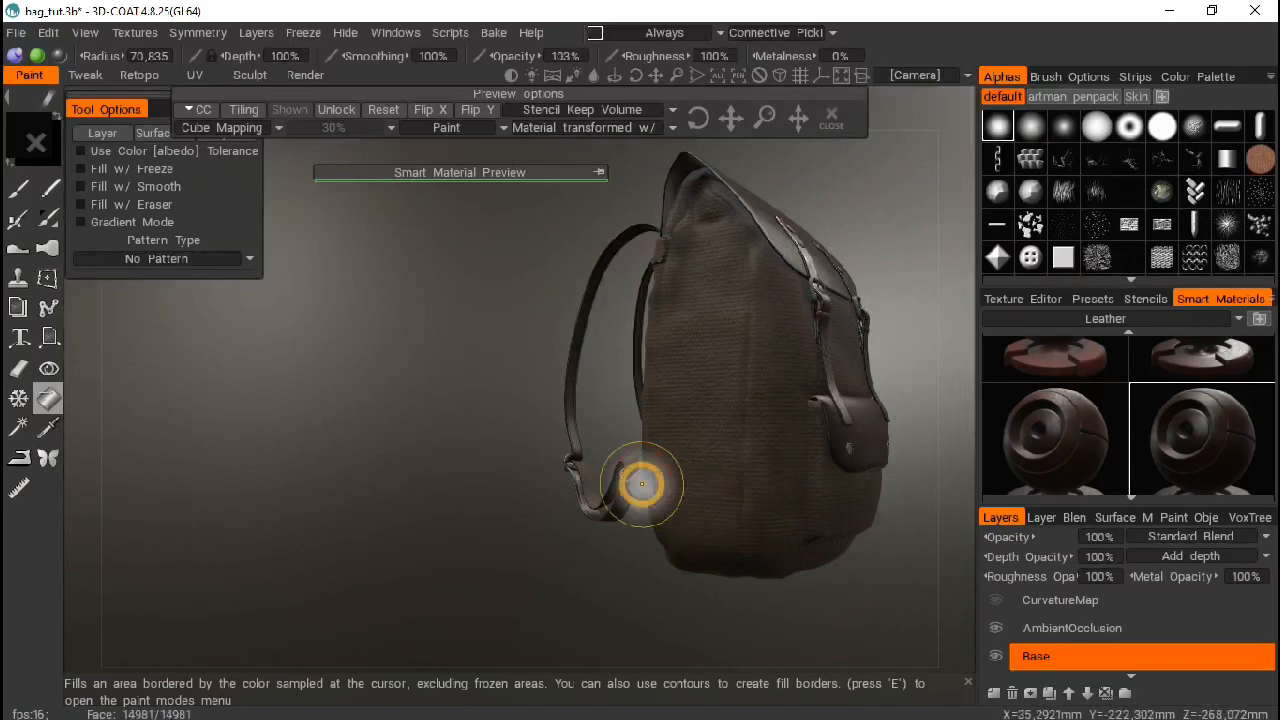
{"action": "left_click_drag", "start_coordinate": [471, 471], "coordinate": [493, 541]}
{"action": "mouse_move", "coordinate": [434, 571]}
{"action": "left_mouse_down"}
{"action": "mouse_move", "coordinate": [629, 566]}
{"action": "mouse_move", "coordinate": [740, 540]}
{"action": "left_mouse_up"}
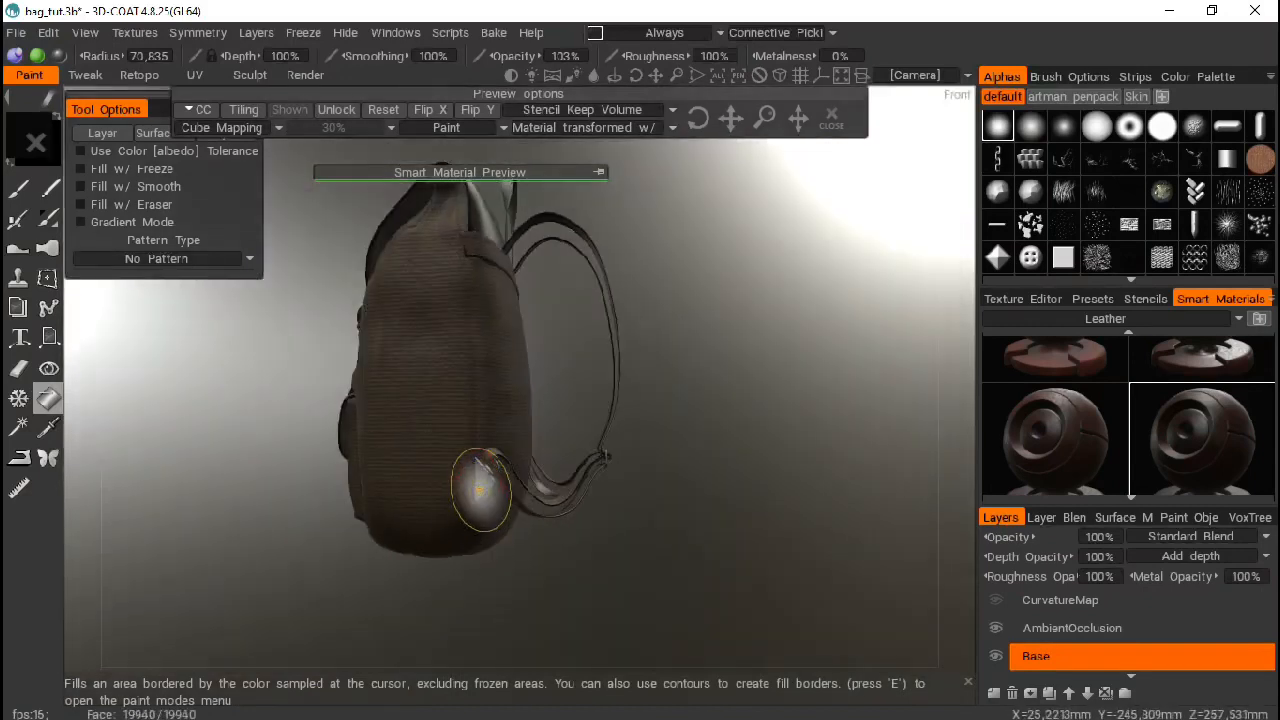
Step: Select the denim_2 material from the fabric folder and apply it to the grey inner face of the top carrying handle
{"action": "left_click_drag", "start_coordinate": [629, 577], "coordinate": [796, 349]}
{"action": "left_click_drag", "start_coordinate": [815, 444], "coordinate": [600, 300]}
{"action": "mouse_move", "coordinate": [678, 73]}
{"action": "left_mouse_down"}
{"action": "mouse_move", "coordinate": [657, 71]}
{"action": "mouse_move", "coordinate": [682, 79]}
{"action": "left_mouse_up"}
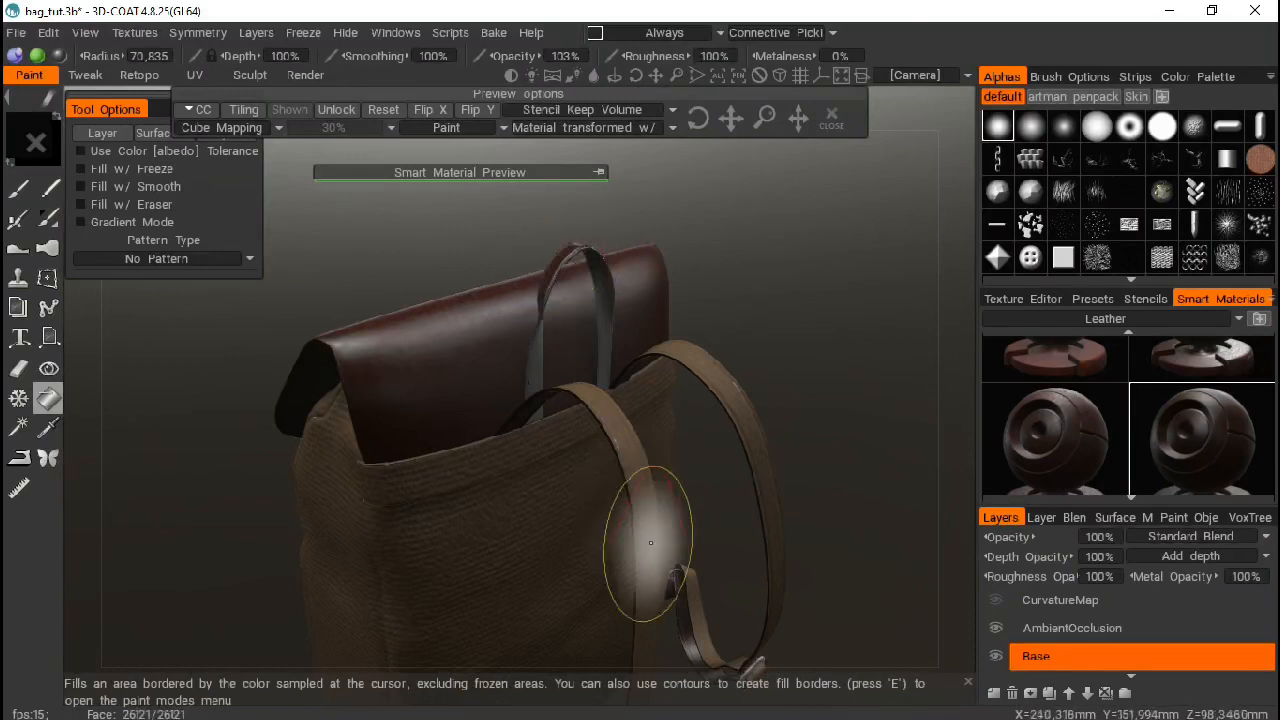
{"action": "left_click", "coordinate": [1126, 319]}
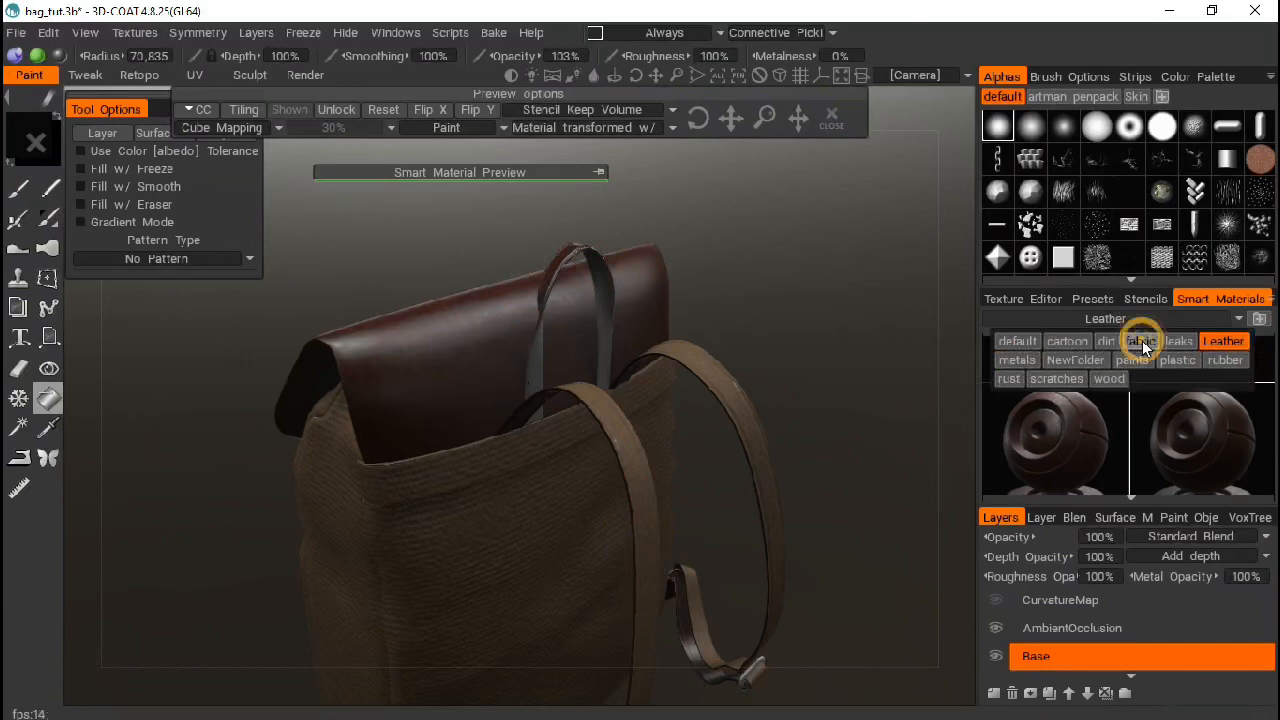
{"action": "left_click", "coordinate": [1142, 340]}
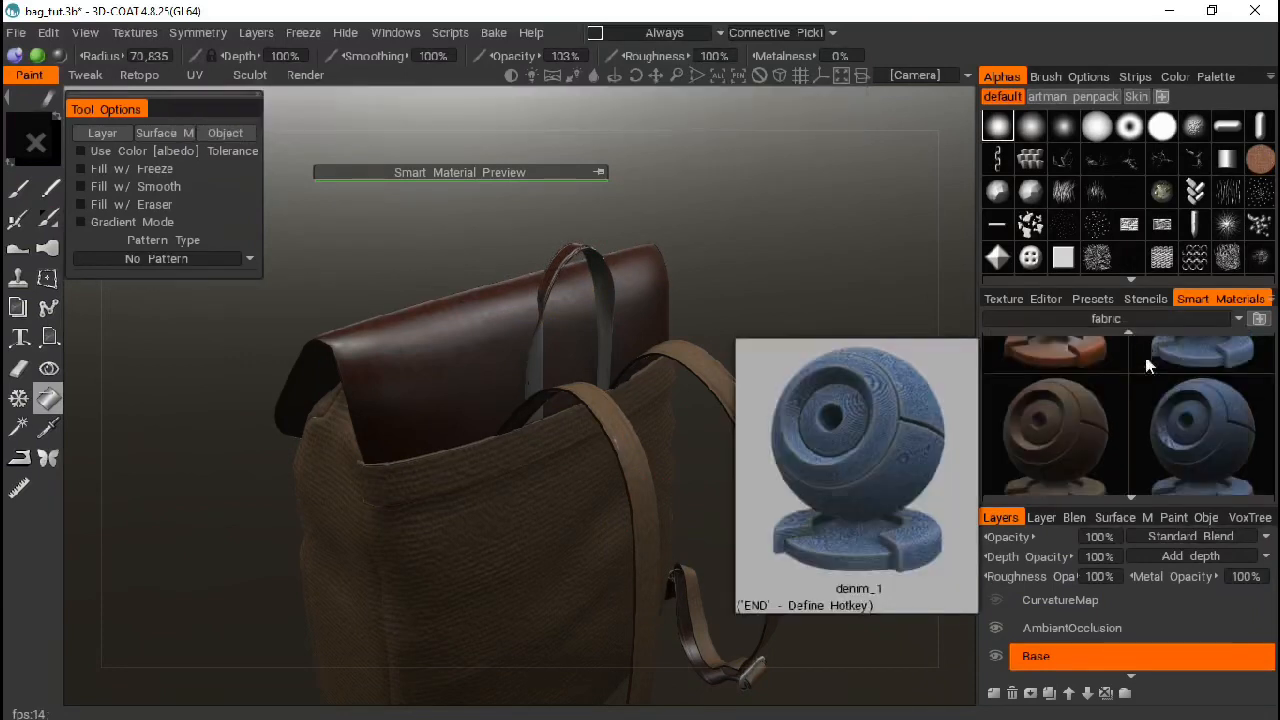
{"action": "left_click_drag", "start_coordinate": [1111, 407], "coordinate": [1072, 416]}
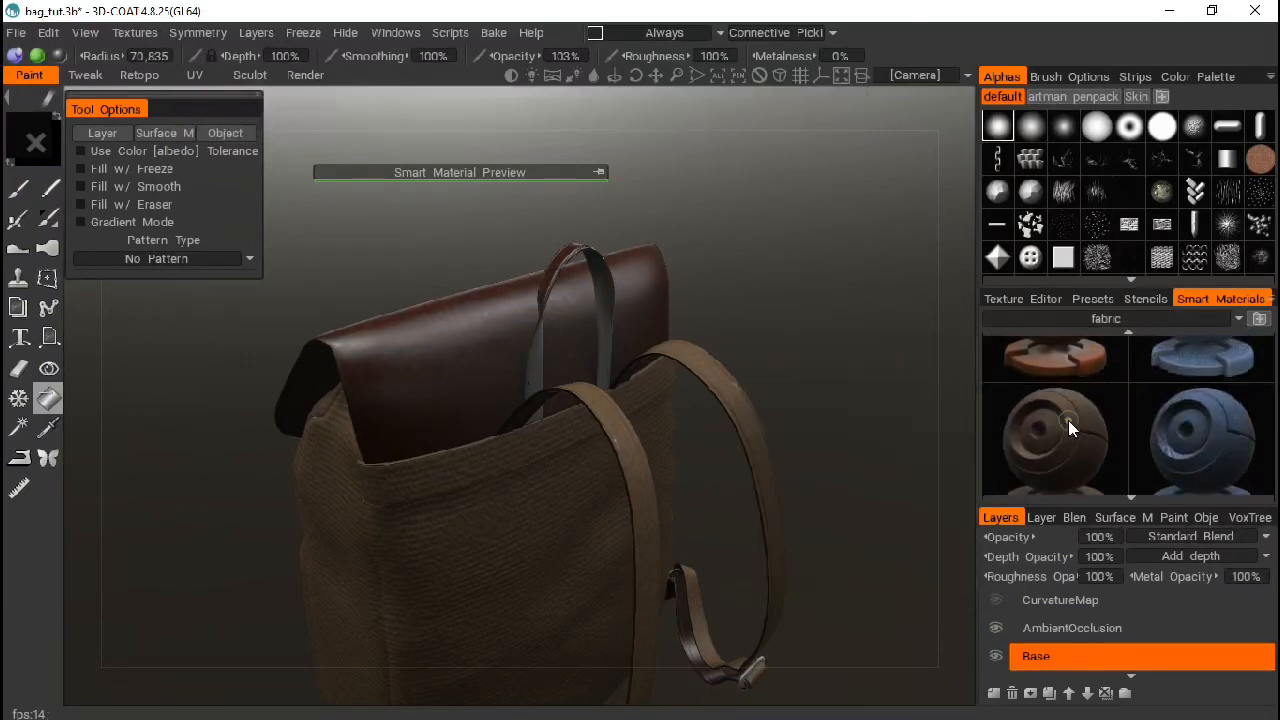
{"action": "left_click", "coordinate": [1070, 428]}
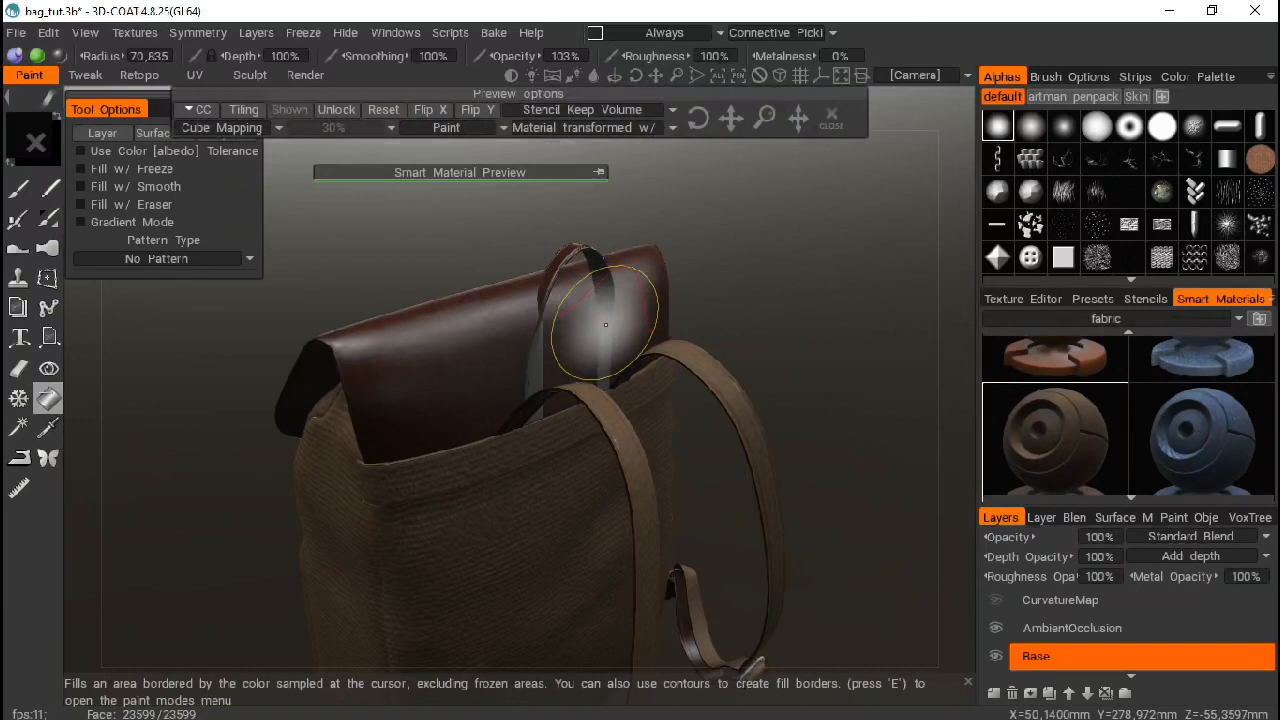
Step: Examine the backpack's handle, shoulder straps and back panel from several sides for parts lacking material
{"action": "mouse_move", "coordinate": [803, 294]}
{"action": "left_mouse_down"}
{"action": "mouse_move", "coordinate": [606, 260]}
{"action": "mouse_move", "coordinate": [581, 373]}
{"action": "mouse_move", "coordinate": [774, 340]}
{"action": "mouse_move", "coordinate": [908, 256]}
{"action": "mouse_move", "coordinate": [695, 112]}
{"action": "mouse_move", "coordinate": [673, 80]}
{"action": "left_mouse_up"}
{"action": "left_click_drag", "start_coordinate": [385, 380], "coordinate": [362, 362]}
{"action": "left_click_drag", "start_coordinate": [372, 427], "coordinate": [330, 372]}
{"action": "left_click_drag", "start_coordinate": [651, 76], "coordinate": [660, 66]}
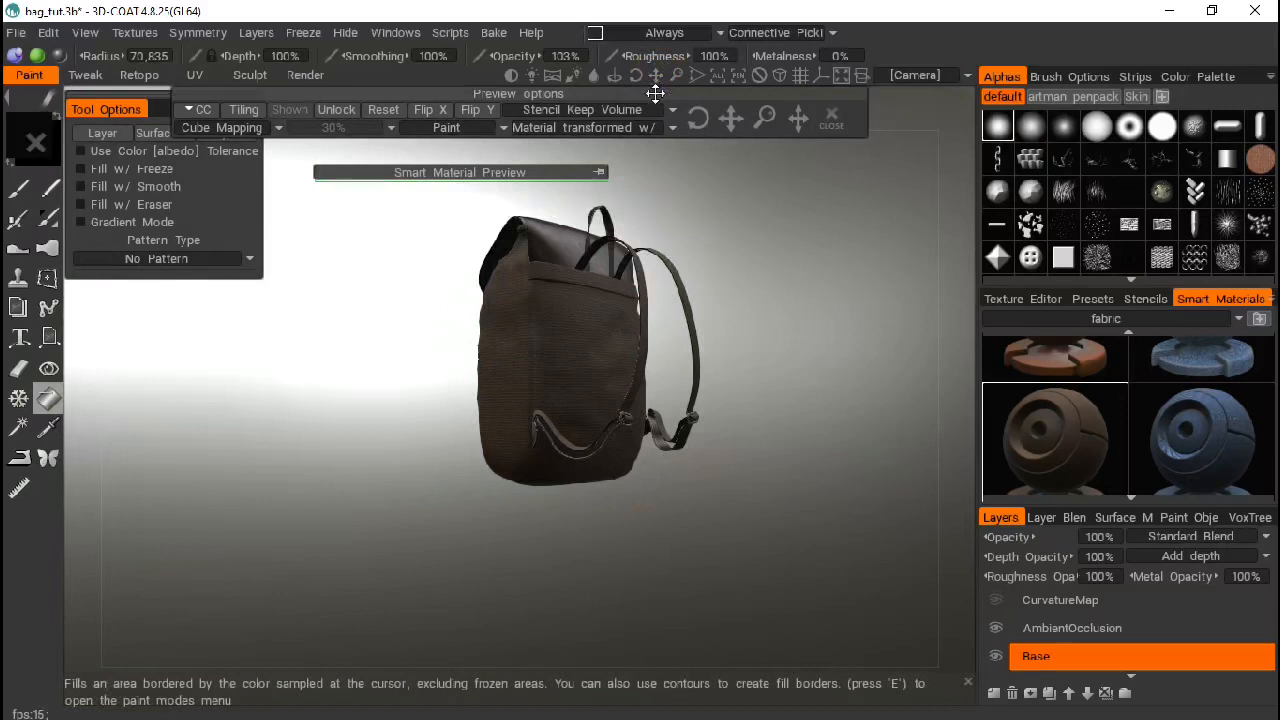
{"action": "left_click_drag", "start_coordinate": [658, 68], "coordinate": [510, 282]}
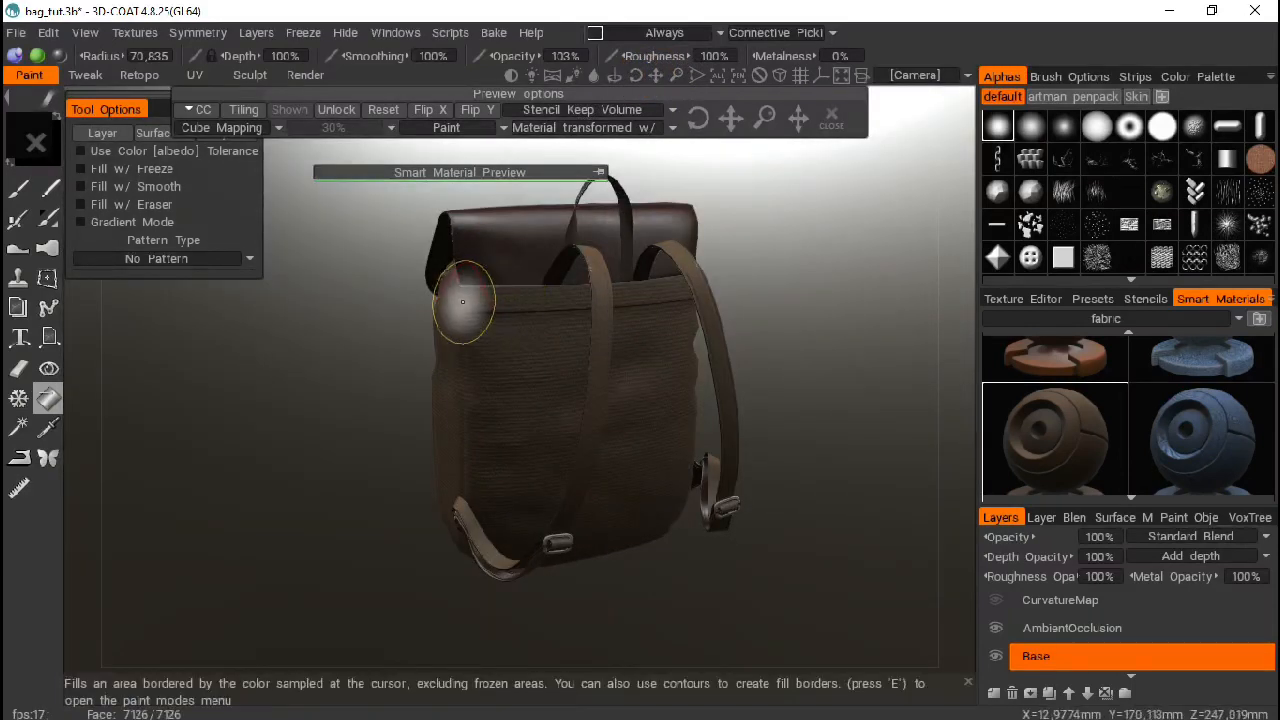
{"action": "left_click_drag", "start_coordinate": [800, 257], "coordinate": [690, 260]}
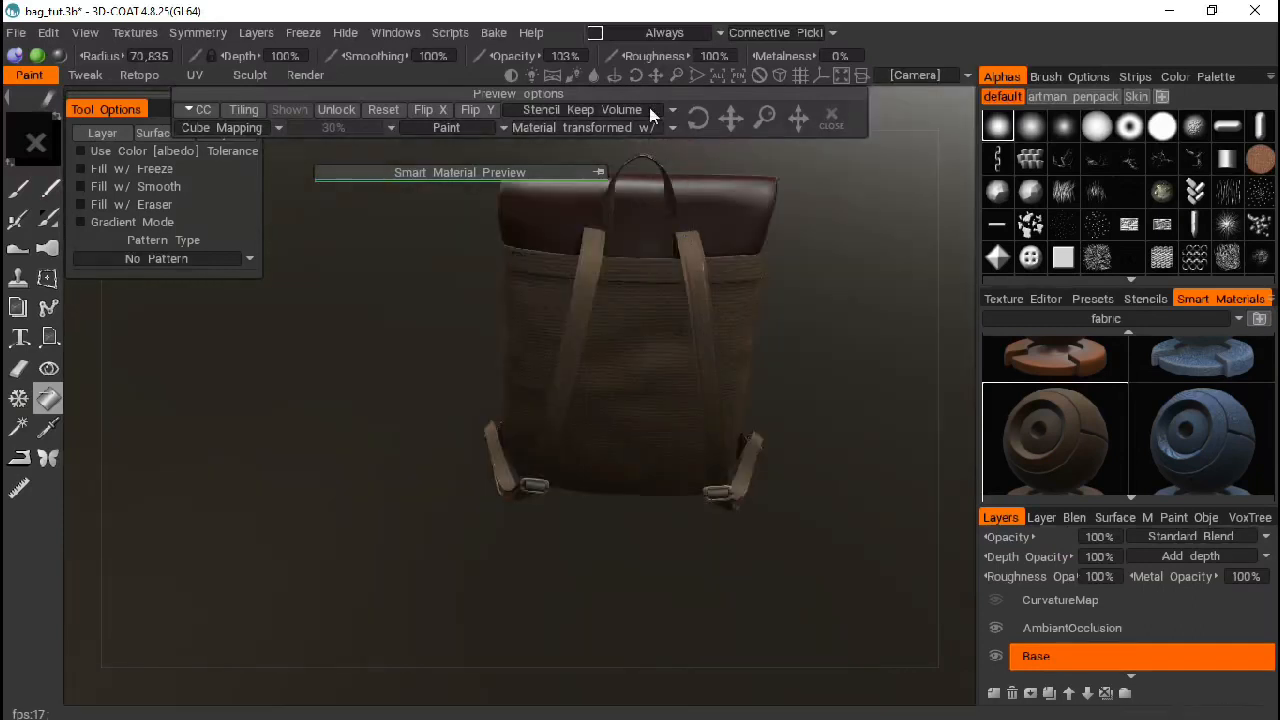
{"action": "left_click_drag", "start_coordinate": [652, 78], "coordinate": [677, 72]}
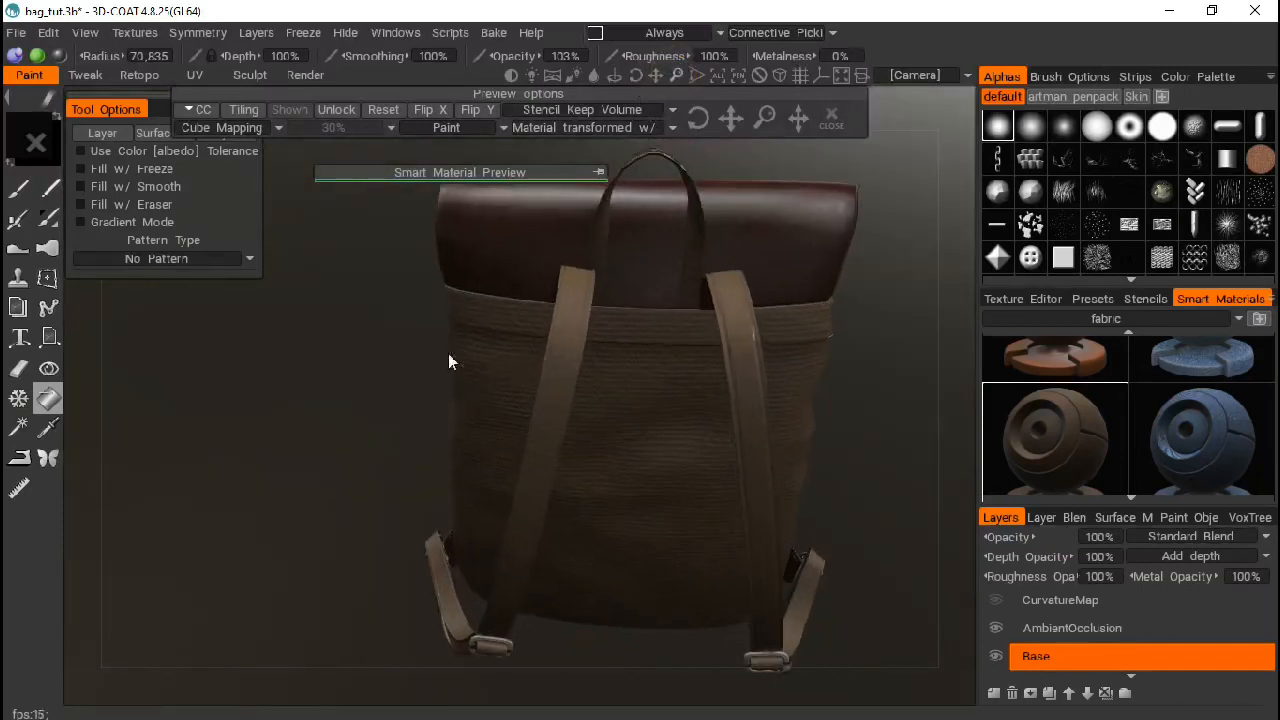
Step: Paint a dab of the cardbord smart material with the brush on the upper fabric hem beside a shoulder strap
{"action": "left_click", "coordinate": [17, 188]}
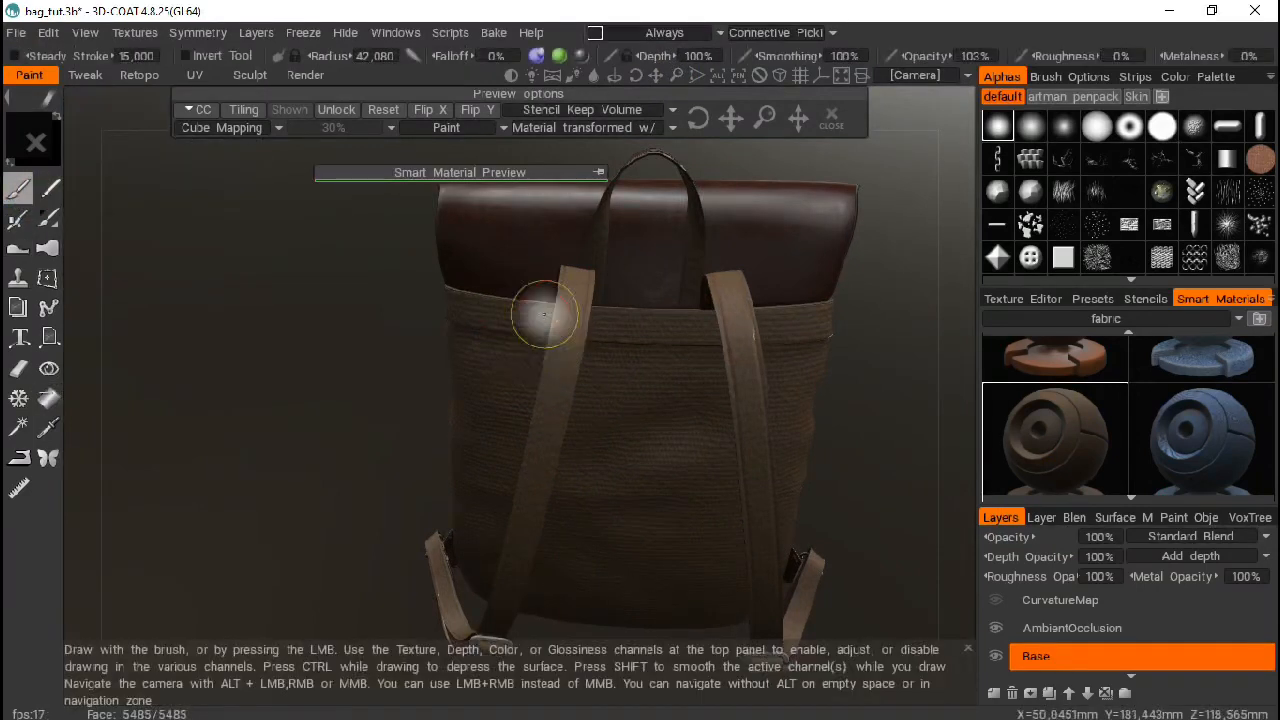
{"action": "left_click", "coordinate": [1055, 355]}
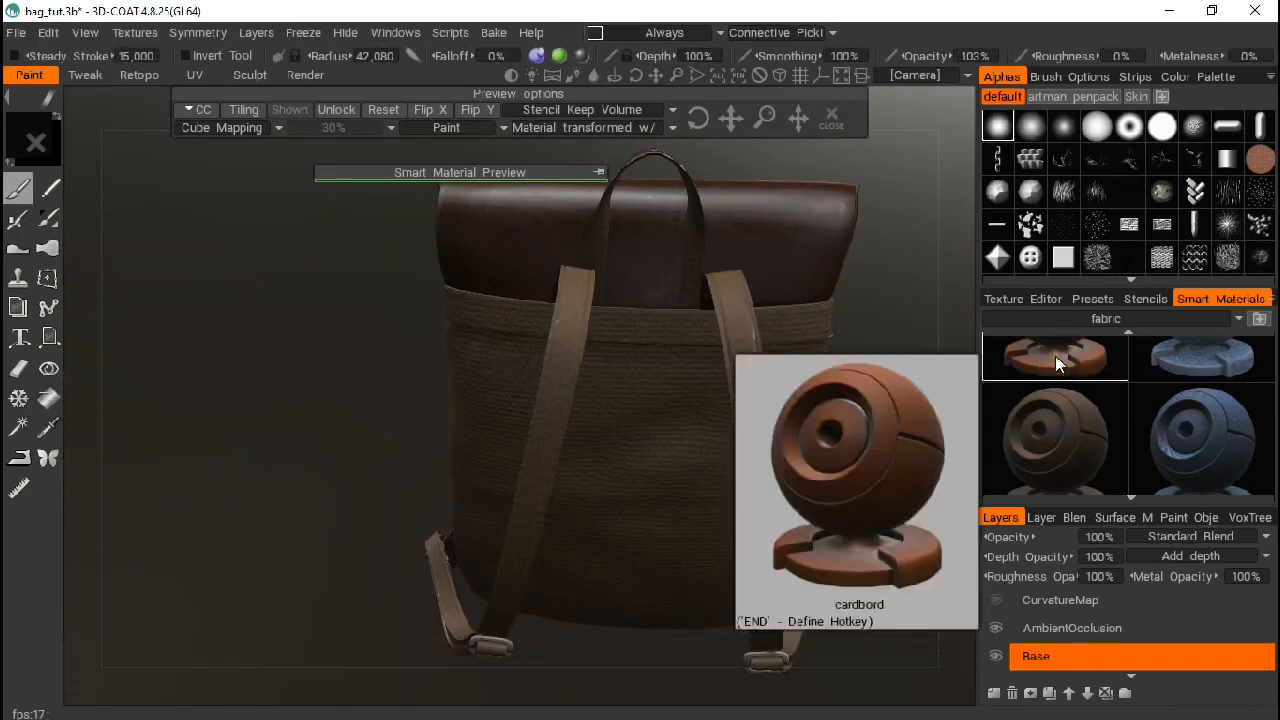
{"action": "left_click", "coordinate": [532, 313]}
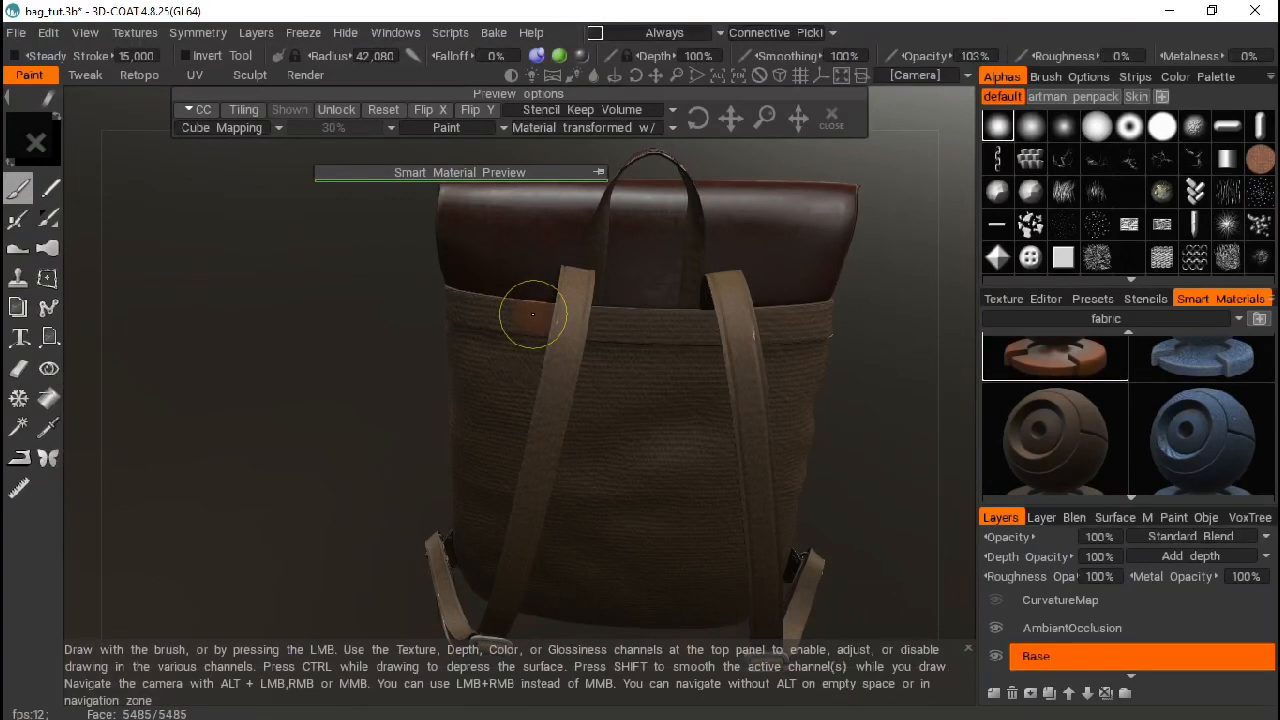
Step: Try painting the cardbord smart material with the brush across the upper hem and the shoulder strap over it
{"action": "left_click", "coordinate": [608, 353]}
{"action": "mouse_move", "coordinate": [572, 331]}
{"action": "left_mouse_down"}
{"action": "mouse_move", "coordinate": [592, 328]}
{"action": "mouse_move", "coordinate": [514, 314]}
{"action": "left_mouse_up"}
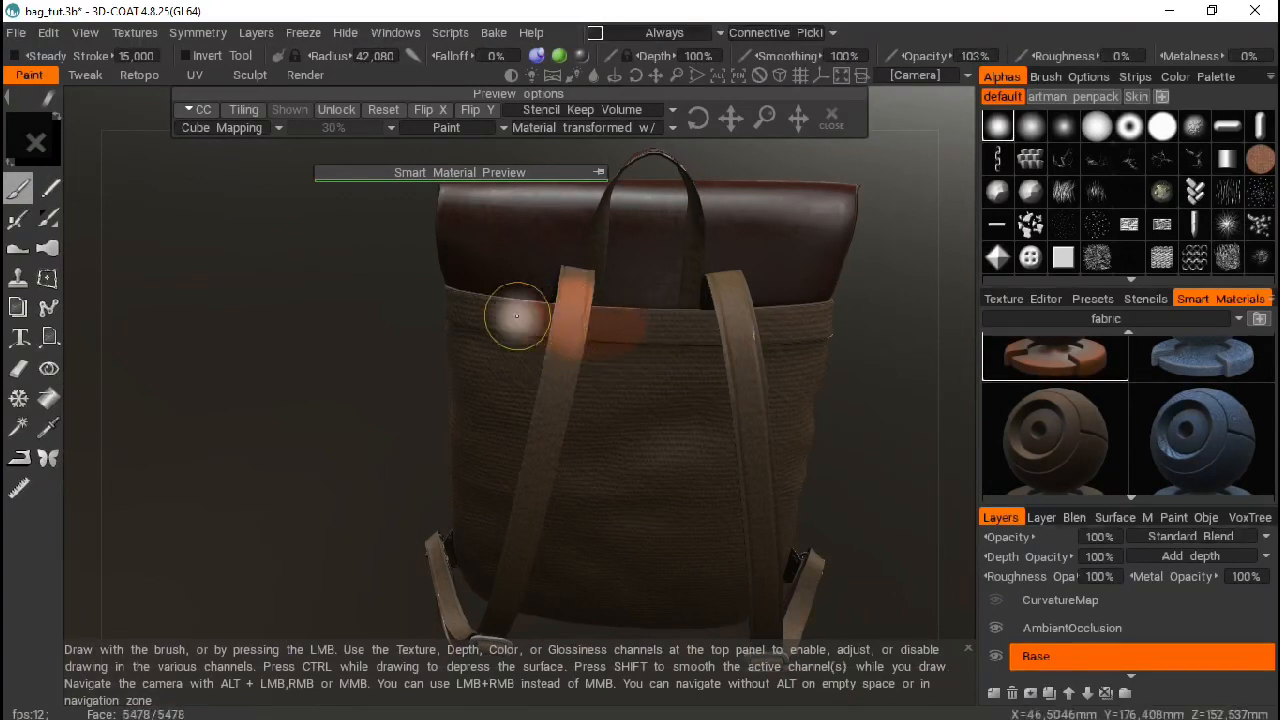
{"action": "left_click_drag", "start_coordinate": [280, 335], "coordinate": [360, 275]}
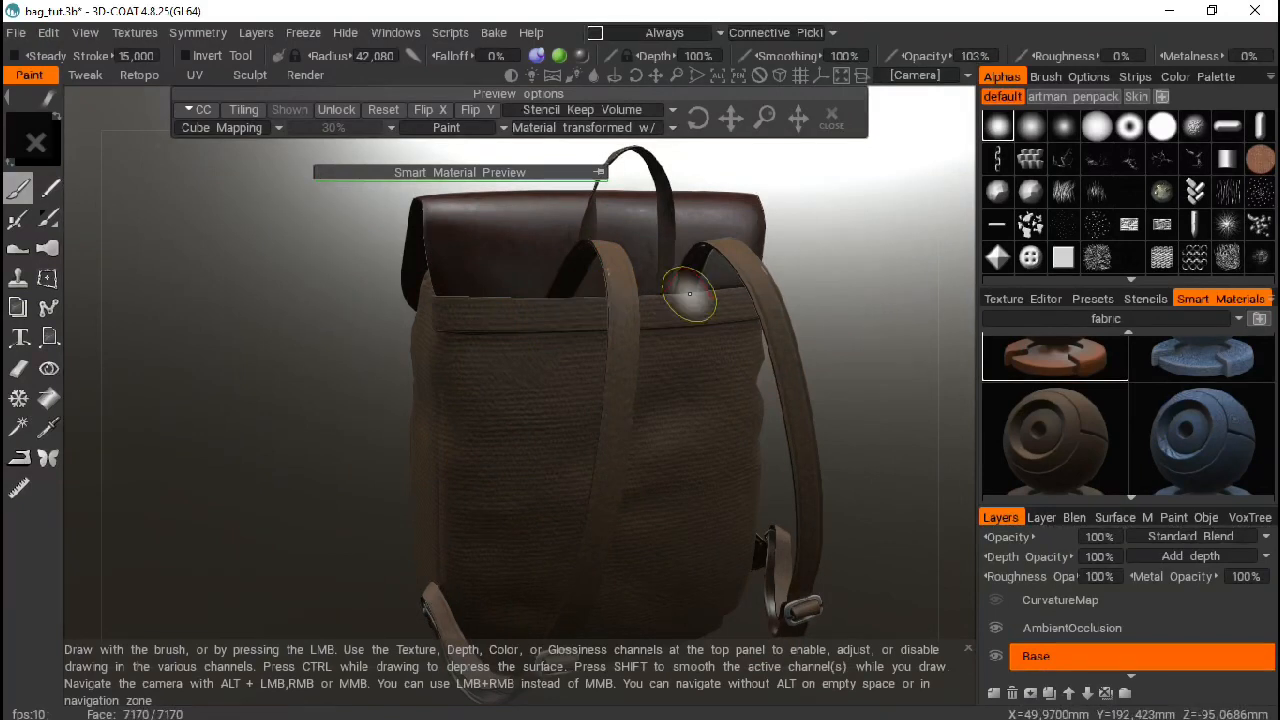
{"action": "mouse_move", "coordinate": [867, 272]}
{"action": "left_mouse_down"}
{"action": "mouse_move", "coordinate": [490, 269]}
{"action": "mouse_move", "coordinate": [766, 294]}
{"action": "mouse_move", "coordinate": [775, 260]}
{"action": "left_mouse_up"}
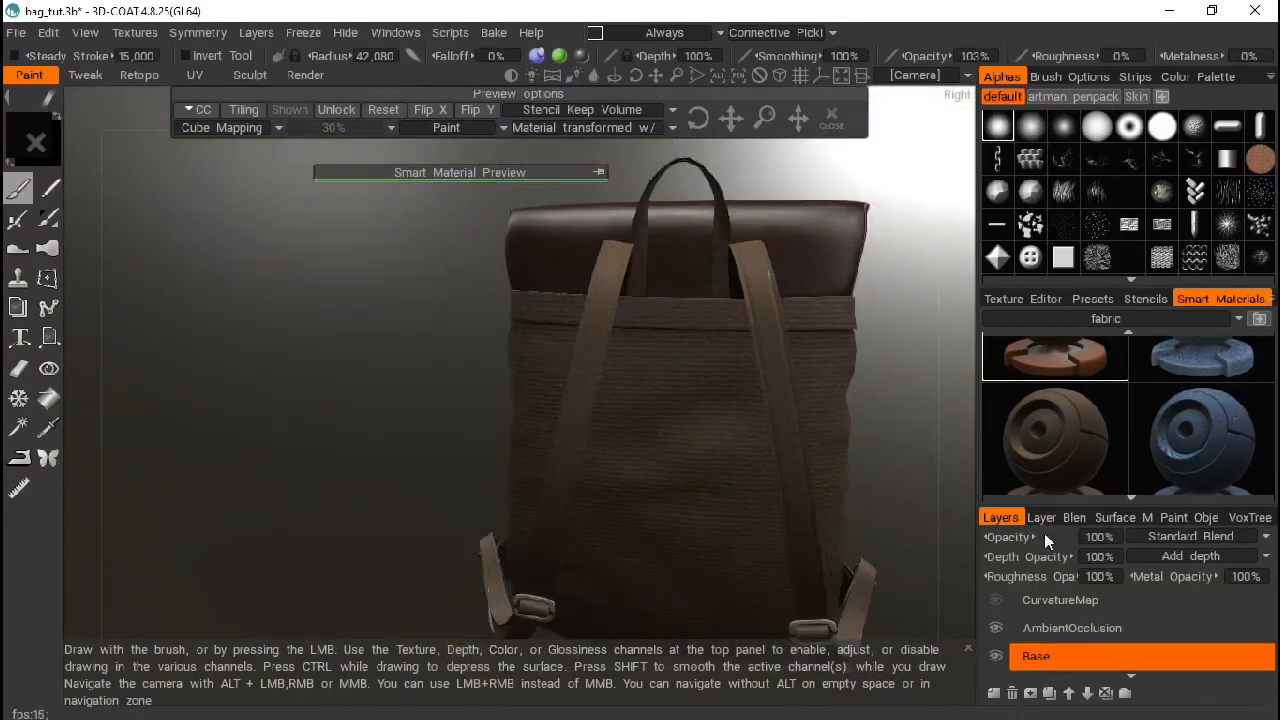
Step: Hide all paint objects except Plane so that only the main bag body remains in the viewport
{"action": "left_click", "coordinate": [1206, 520]}
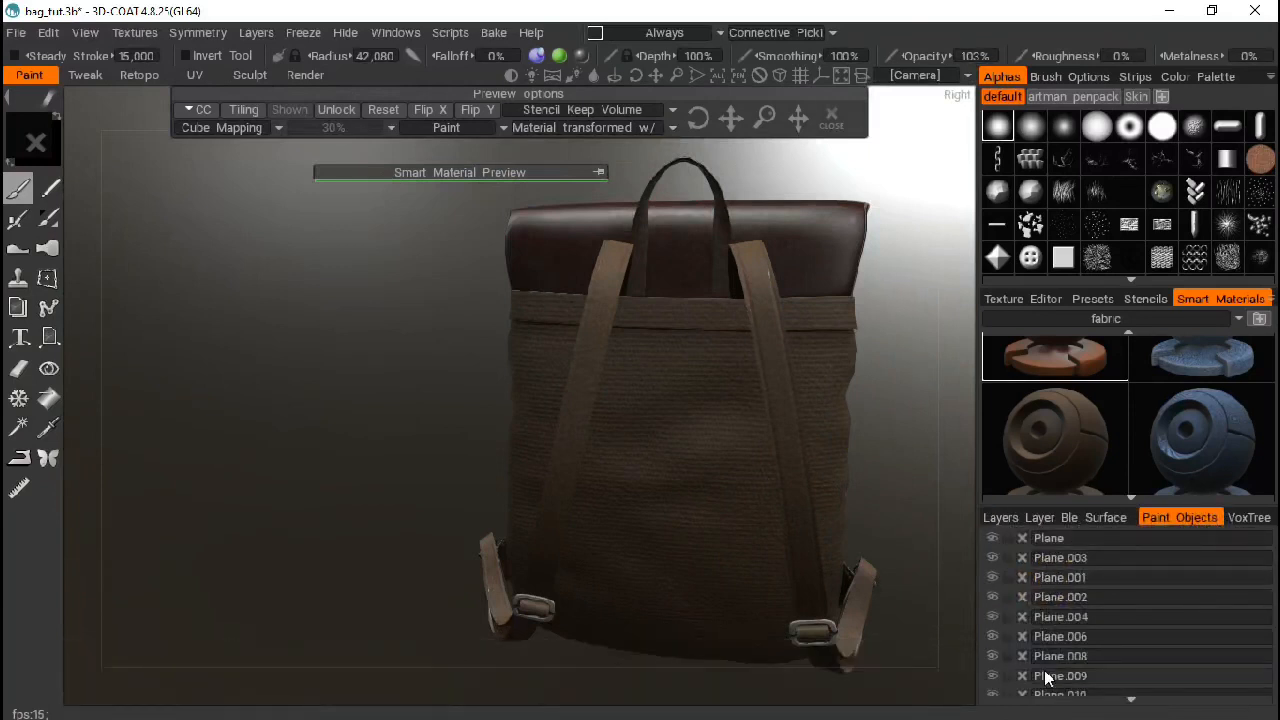
{"action": "left_click", "coordinate": [992, 538]}
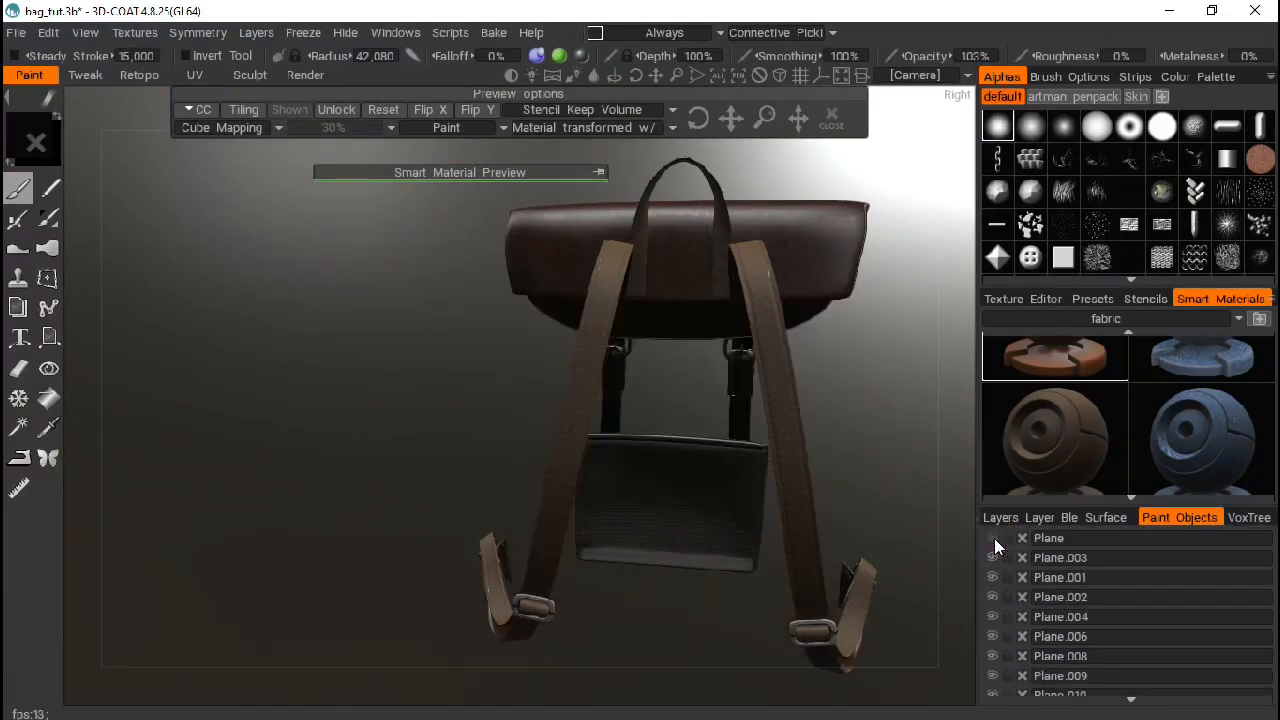
{"action": "left_click", "coordinate": [993, 538]}
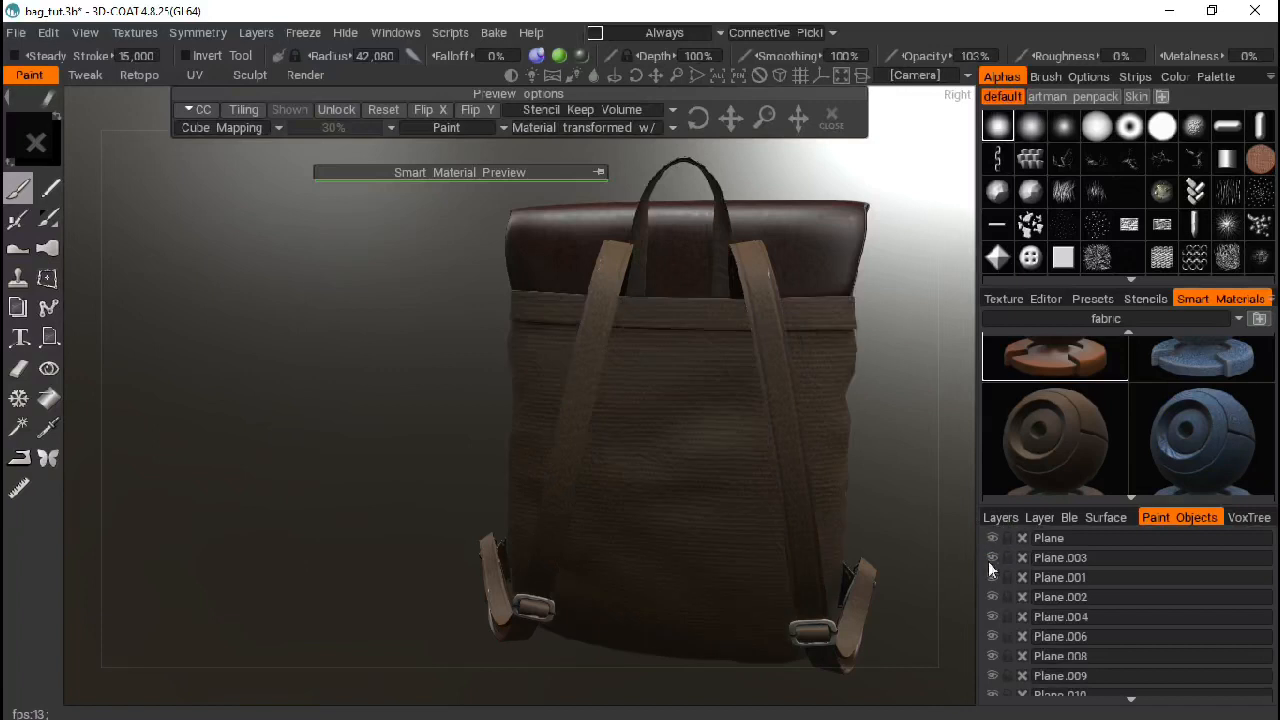
{"action": "left_click", "coordinate": [991, 559]}
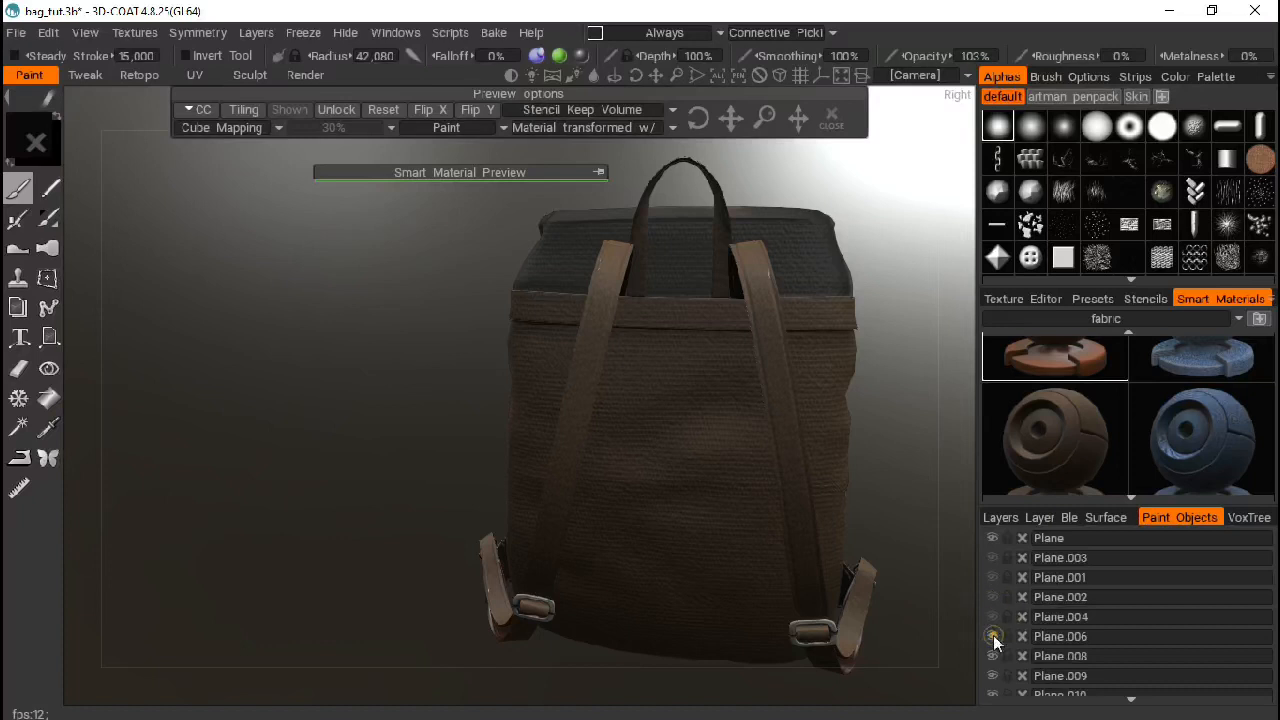
{"action": "left_click", "coordinate": [992, 692]}
{"action": "scroll", "coordinate": [1008, 690], "scroll_direction": "down", "scroll_amount": 3}
{"action": "left_click_drag", "start_coordinate": [992, 556], "coordinate": [993, 692]}
{"action": "scroll", "coordinate": [993, 674], "scroll_direction": "down", "scroll_amount": 3}
{"action": "scroll", "coordinate": [994, 680], "scroll_direction": "down", "scroll_amount": 4}
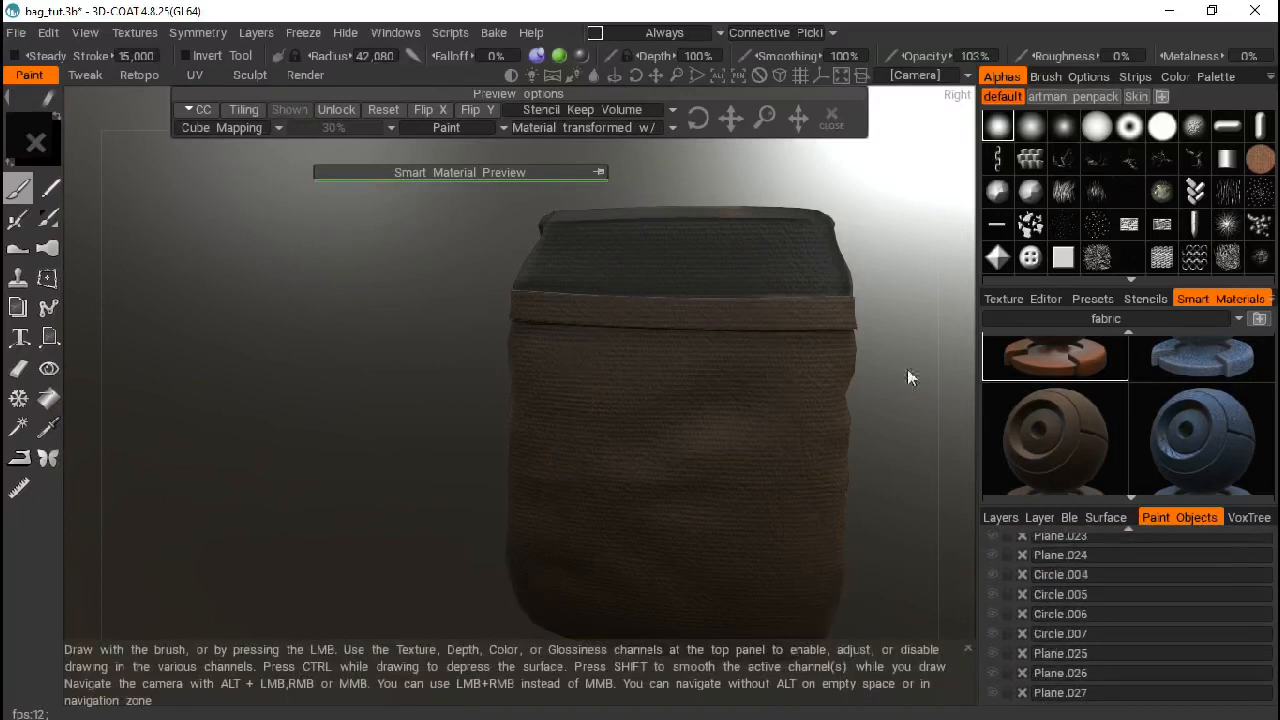
Step: Switch to an orthographic view square to the bag body's back panel, framing the upper hem
{"action": "mouse_move", "coordinate": [900, 397]}
{"action": "left_mouse_down"}
{"action": "mouse_move", "coordinate": [814, 421]}
{"action": "mouse_move", "coordinate": [497, 337]}
{"action": "mouse_move", "coordinate": [757, 313]}
{"action": "mouse_move", "coordinate": [537, 386]}
{"action": "mouse_move", "coordinate": [760, 417]}
{"action": "mouse_move", "coordinate": [774, 403]}
{"action": "left_mouse_up"}
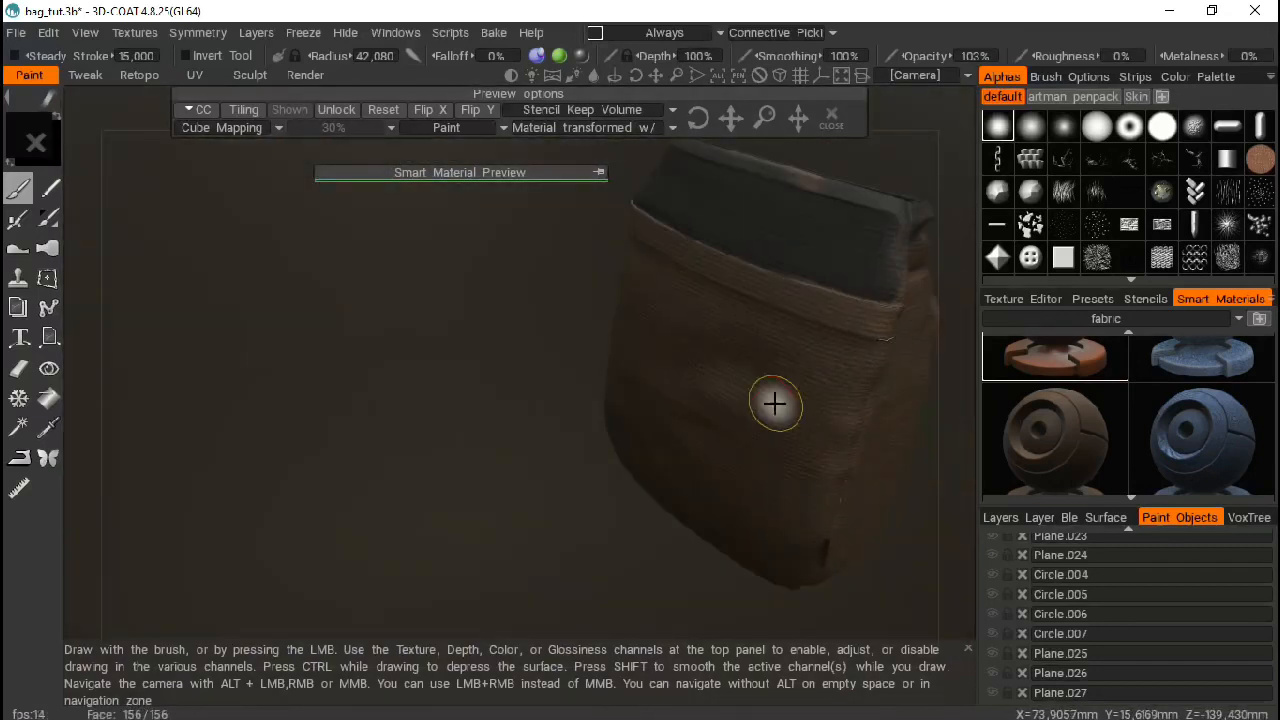
{"action": "key", "text": "KP_7"}
{"action": "key", "text": "KP_3"}
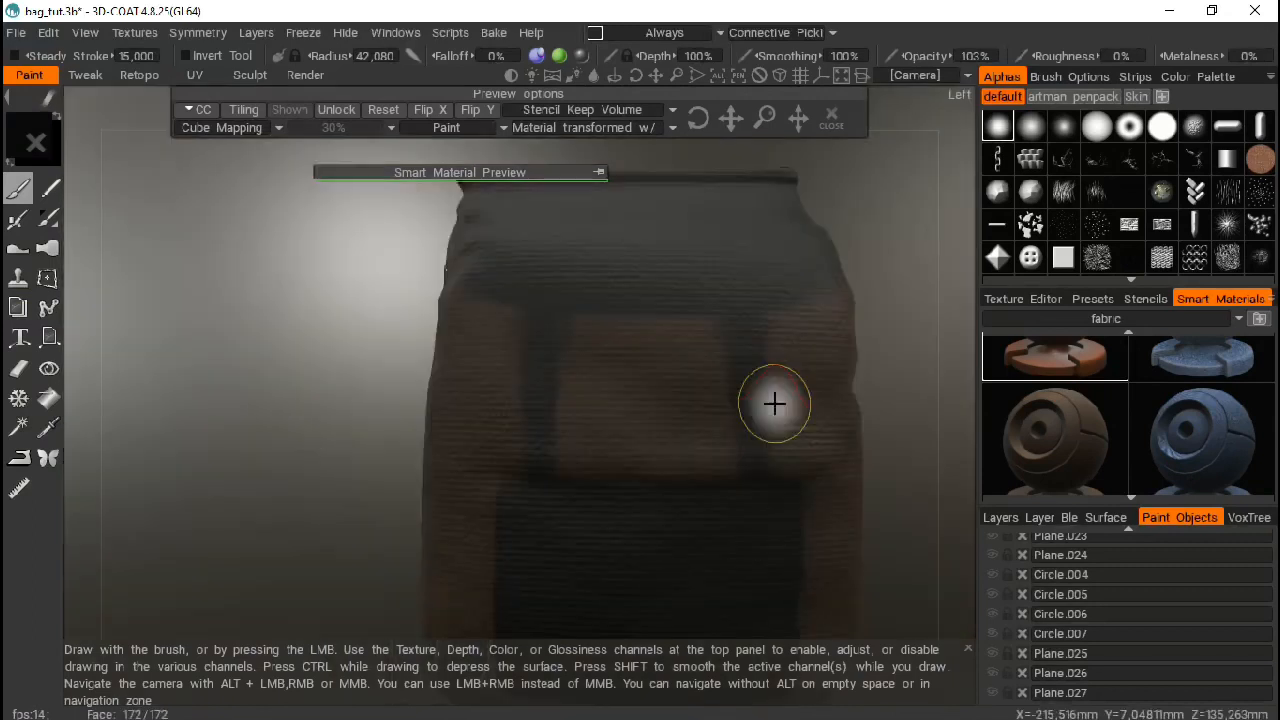
{"action": "key", "text": "KP_3"}
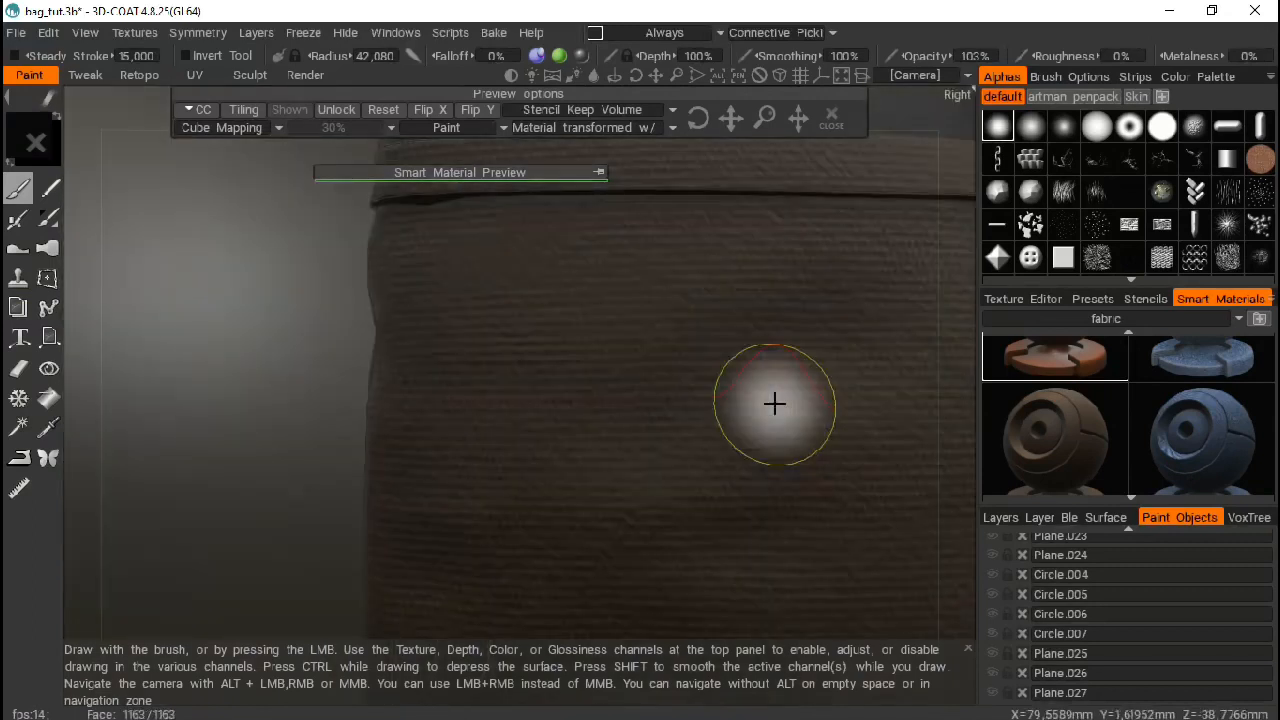
{"action": "key", "text": "KP_5"}
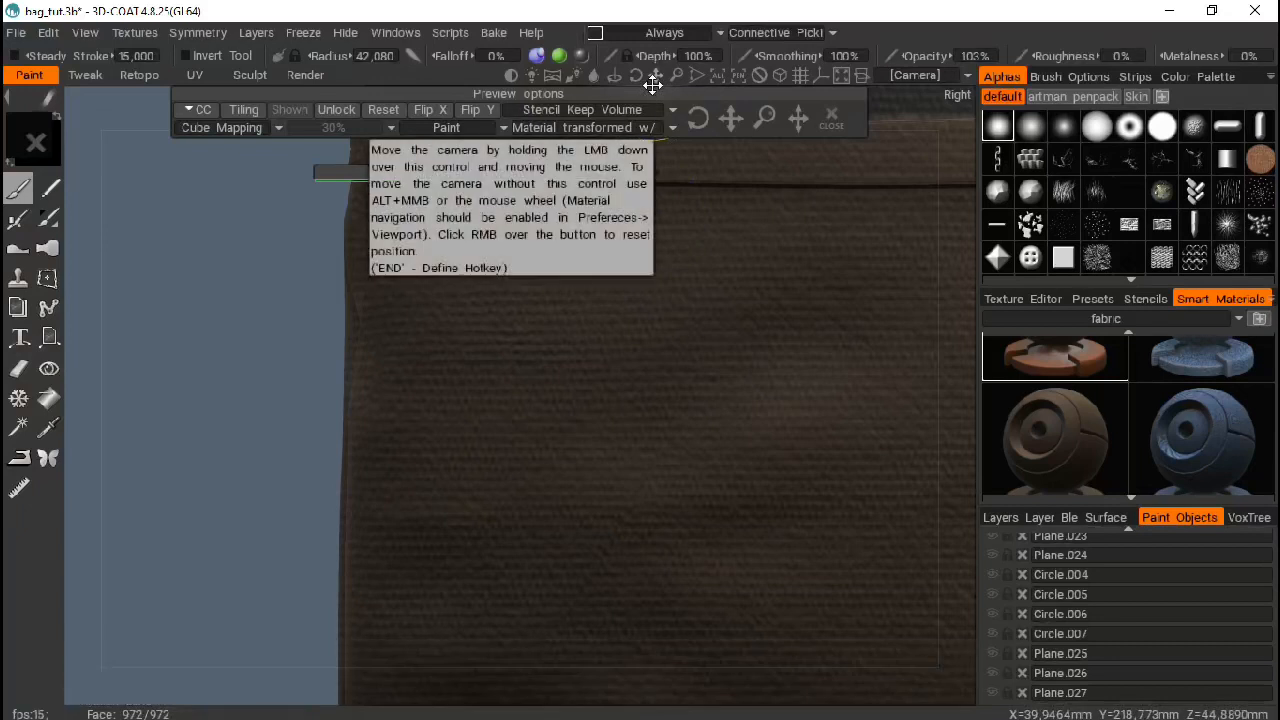
{"action": "left_click_drag", "start_coordinate": [655, 78], "coordinate": [672, 106]}
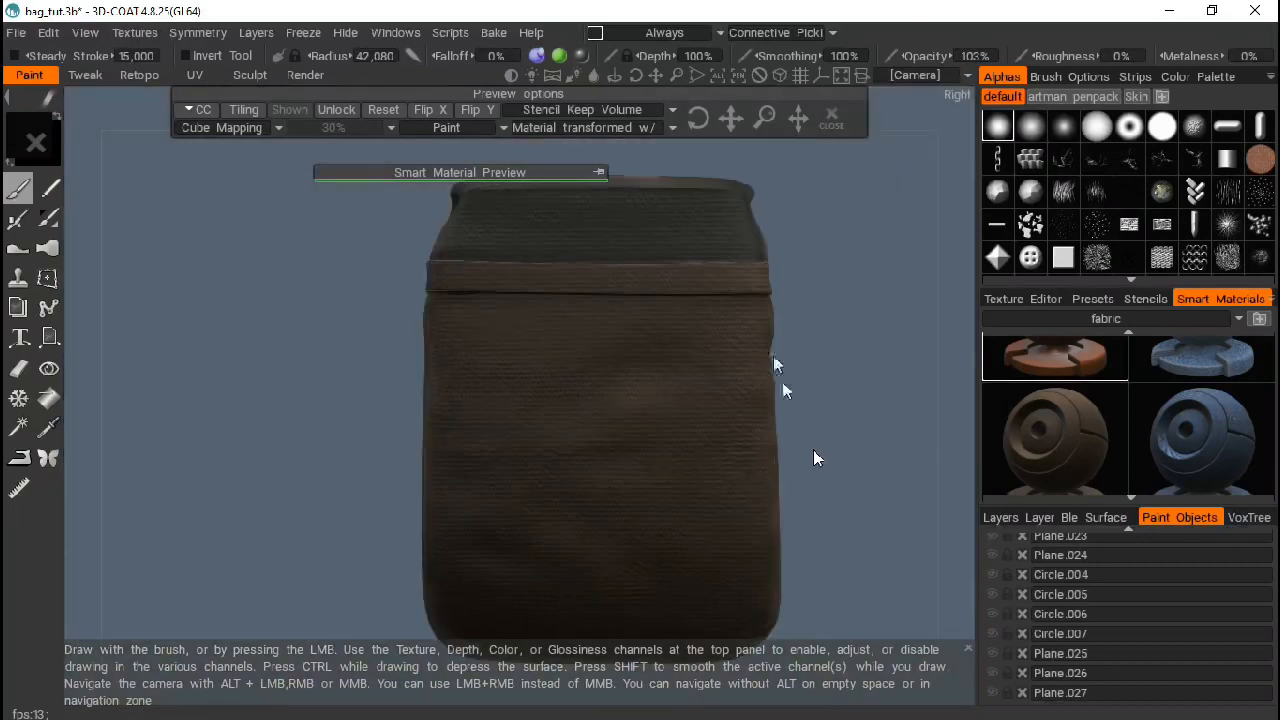
{"action": "left_click_drag", "start_coordinate": [656, 75], "coordinate": [800, 60]}
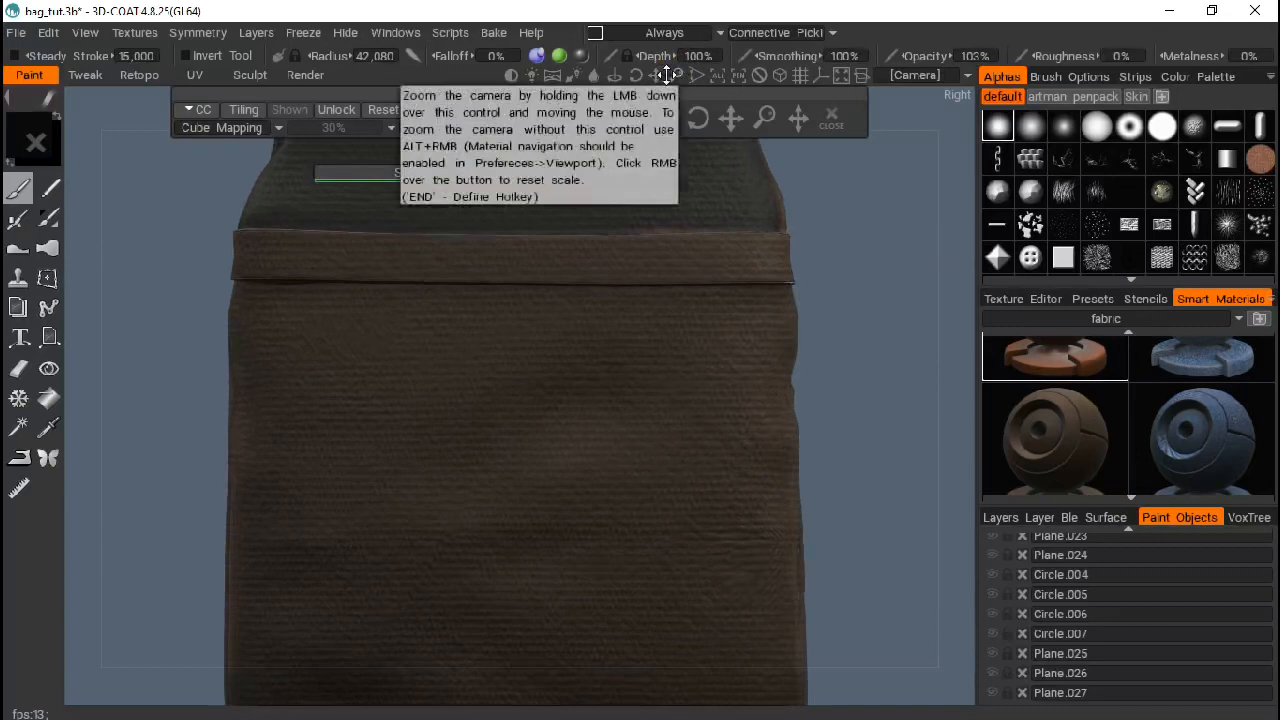
{"action": "left_click_drag", "start_coordinate": [678, 75], "coordinate": [93, 259]}
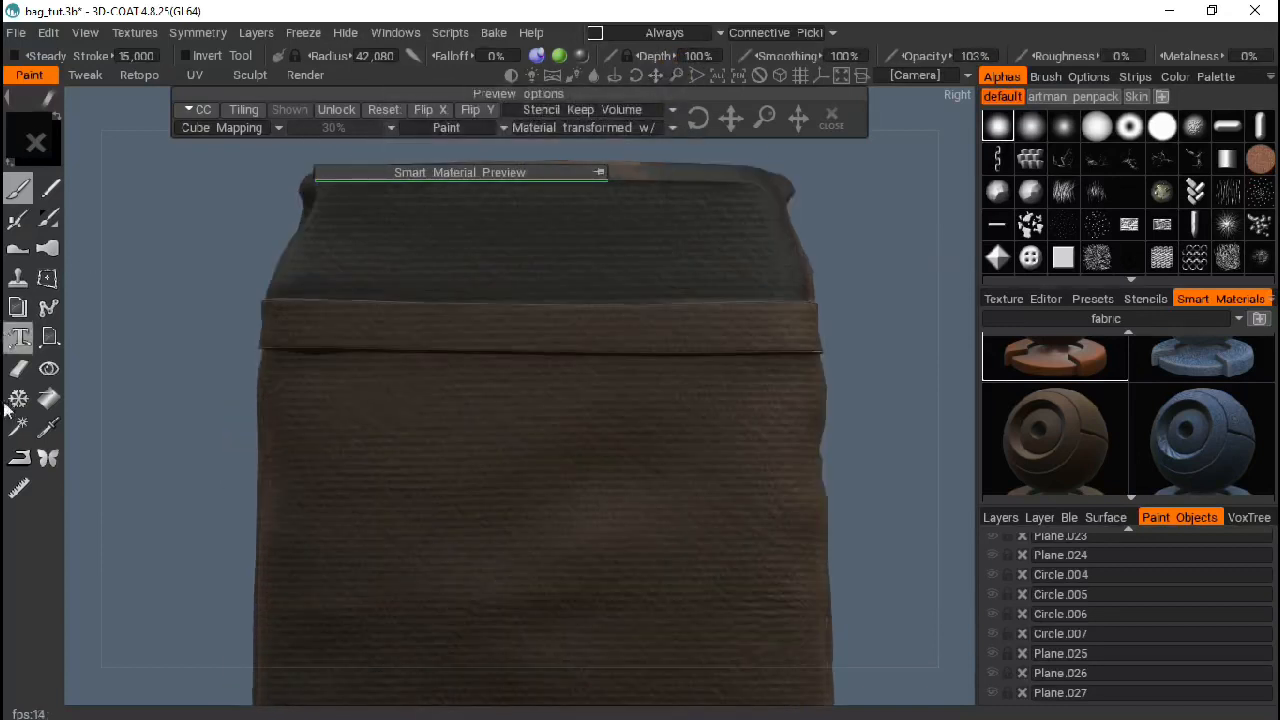
Step: Lay a five-point measure guide along the upper hem from one side edge to the other
{"action": "left_click", "coordinate": [20, 490]}
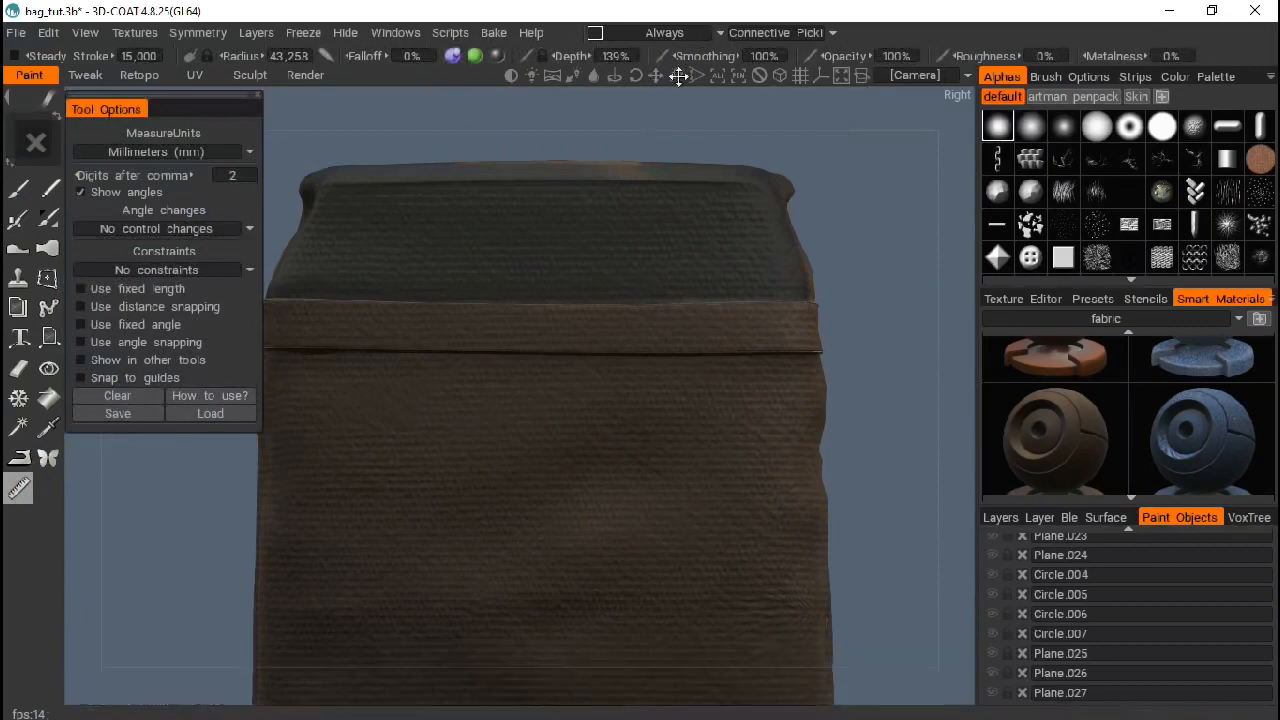
{"action": "left_click_drag", "start_coordinate": [659, 72], "coordinate": [470, 172]}
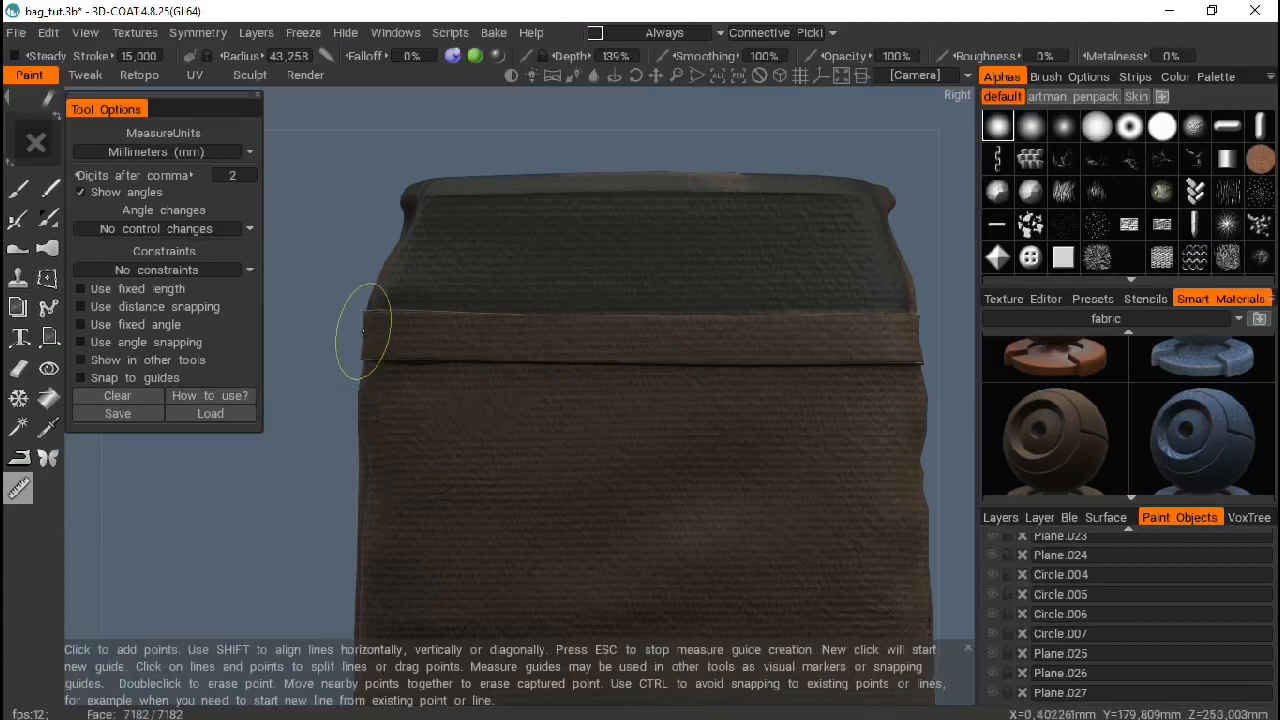
{"action": "left_click", "coordinate": [363, 332]}
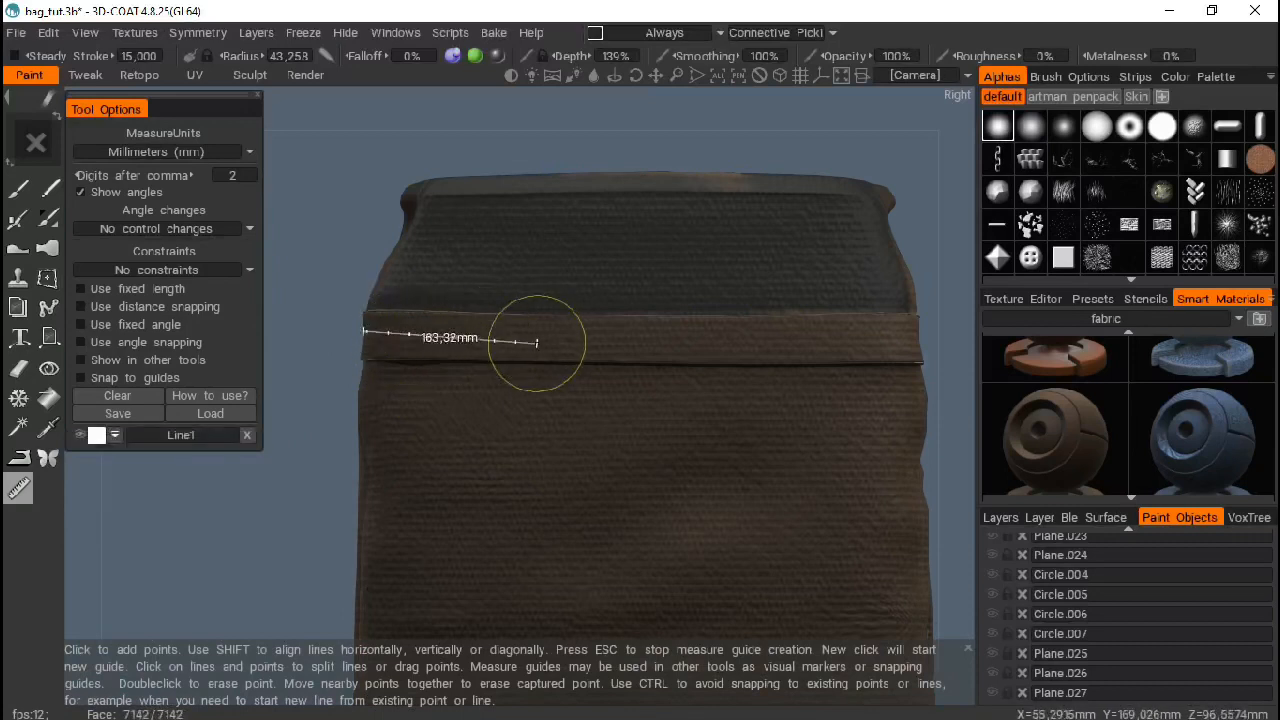
{"action": "left_click", "coordinate": [483, 336]}
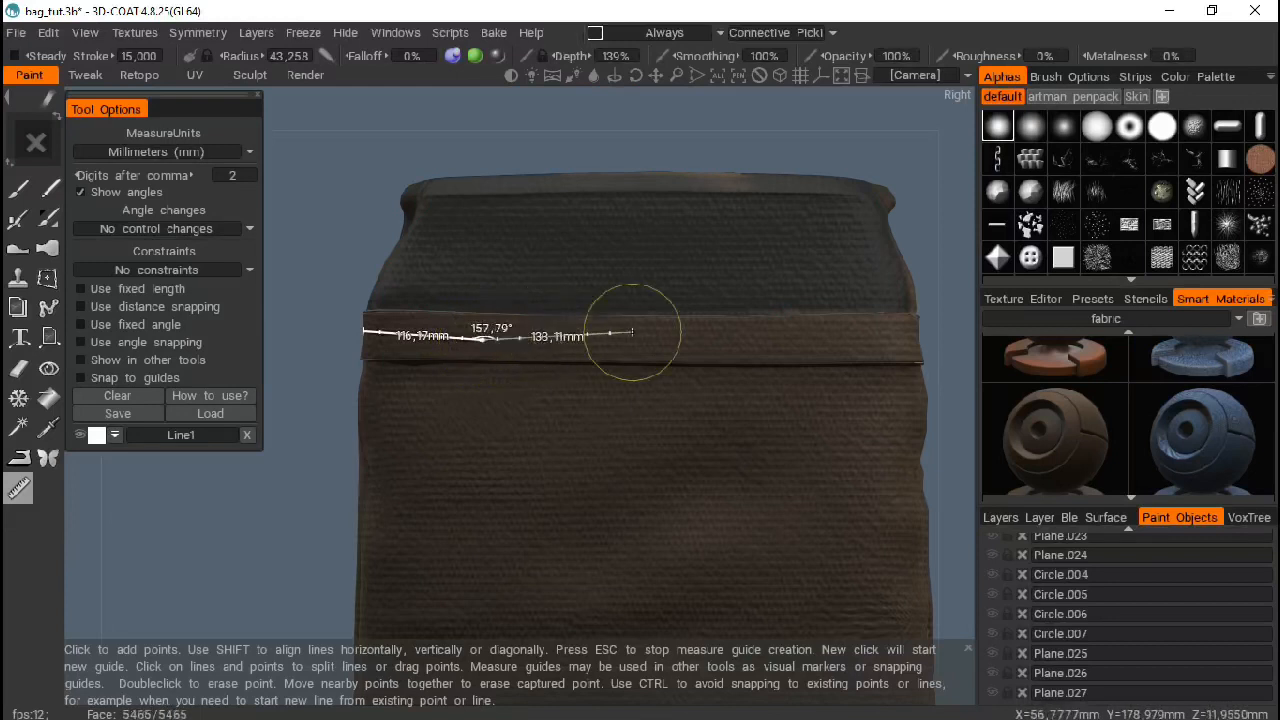
{"action": "left_click", "coordinate": [657, 338]}
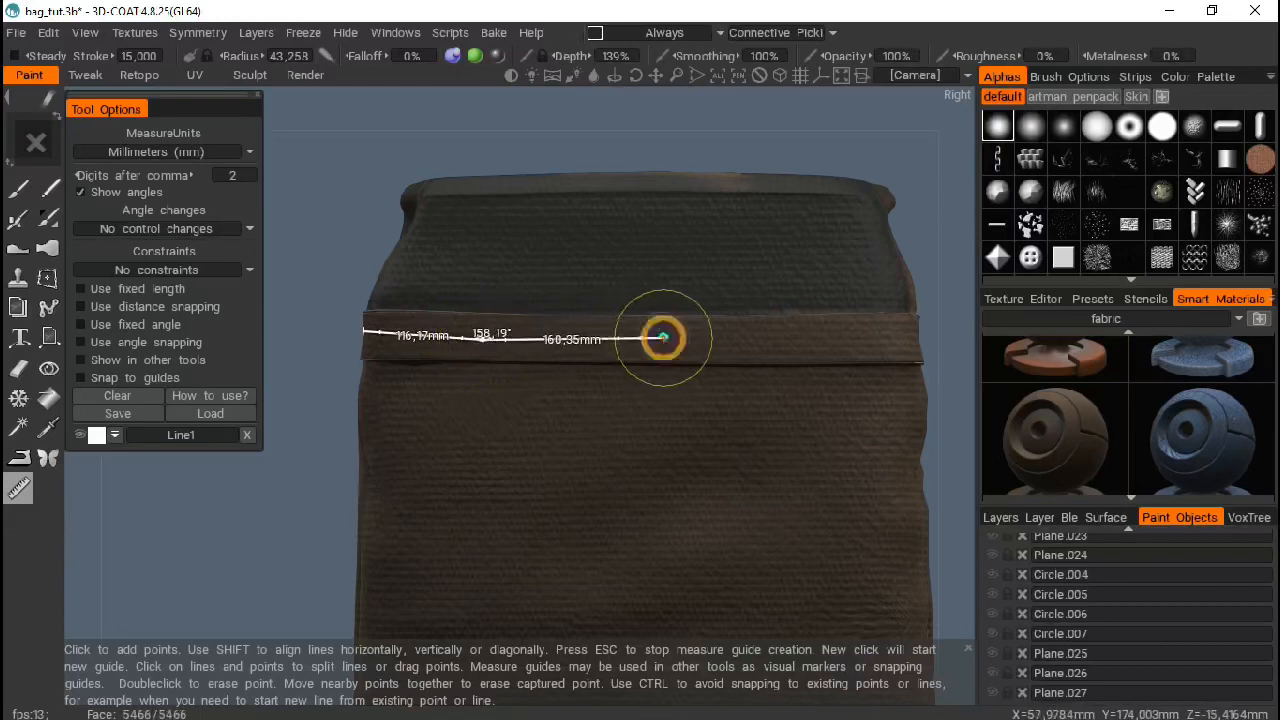
{"action": "left_click", "coordinate": [830, 336]}
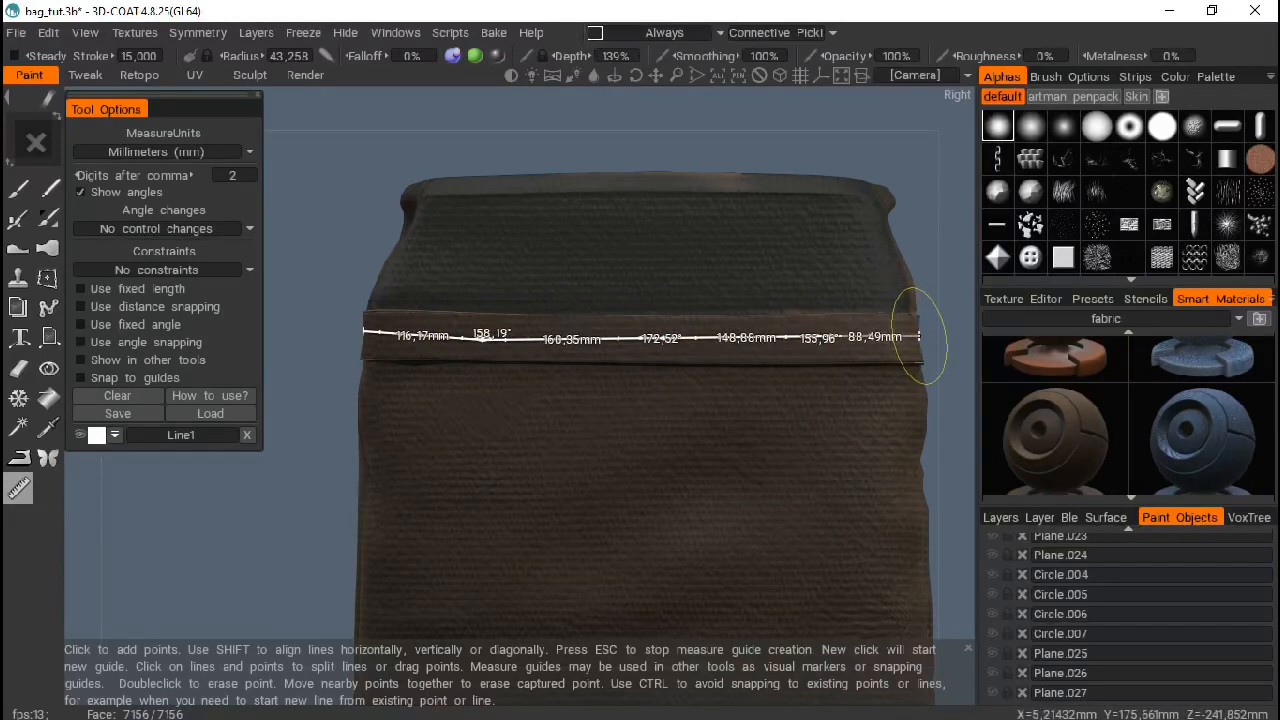
{"action": "left_click", "coordinate": [919, 336]}
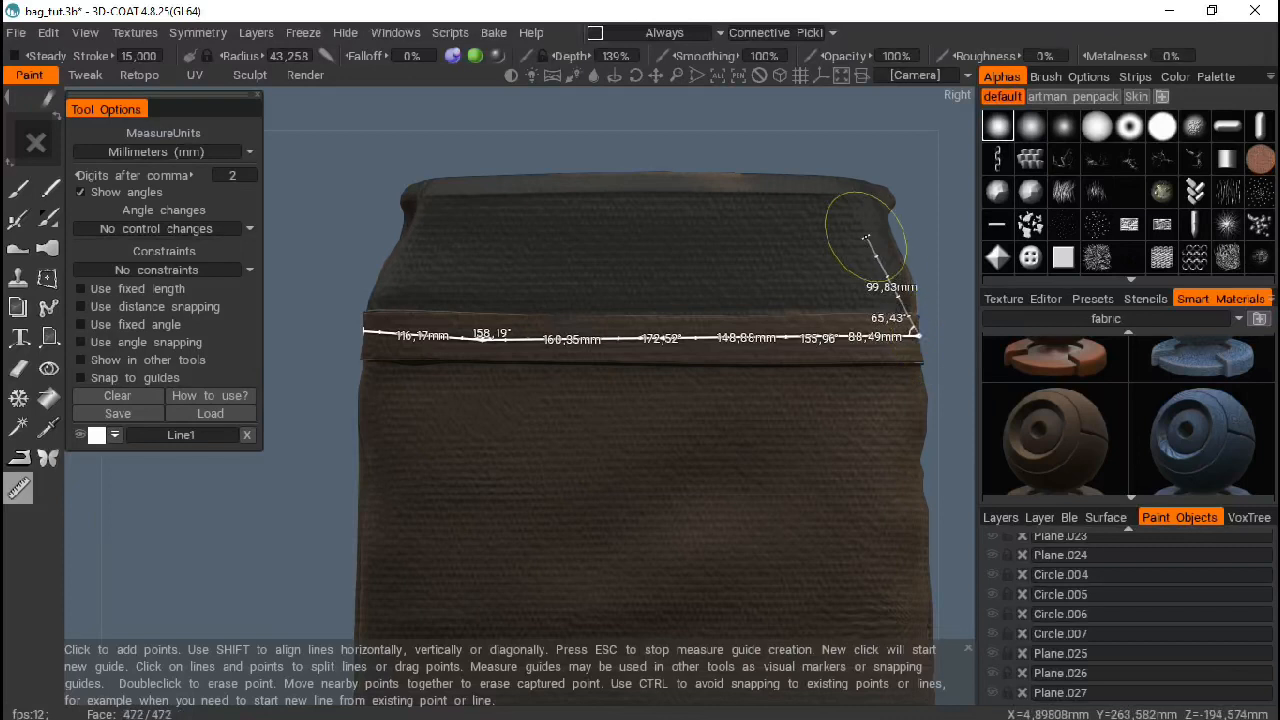
{"action": "key", "text": "Escape"}
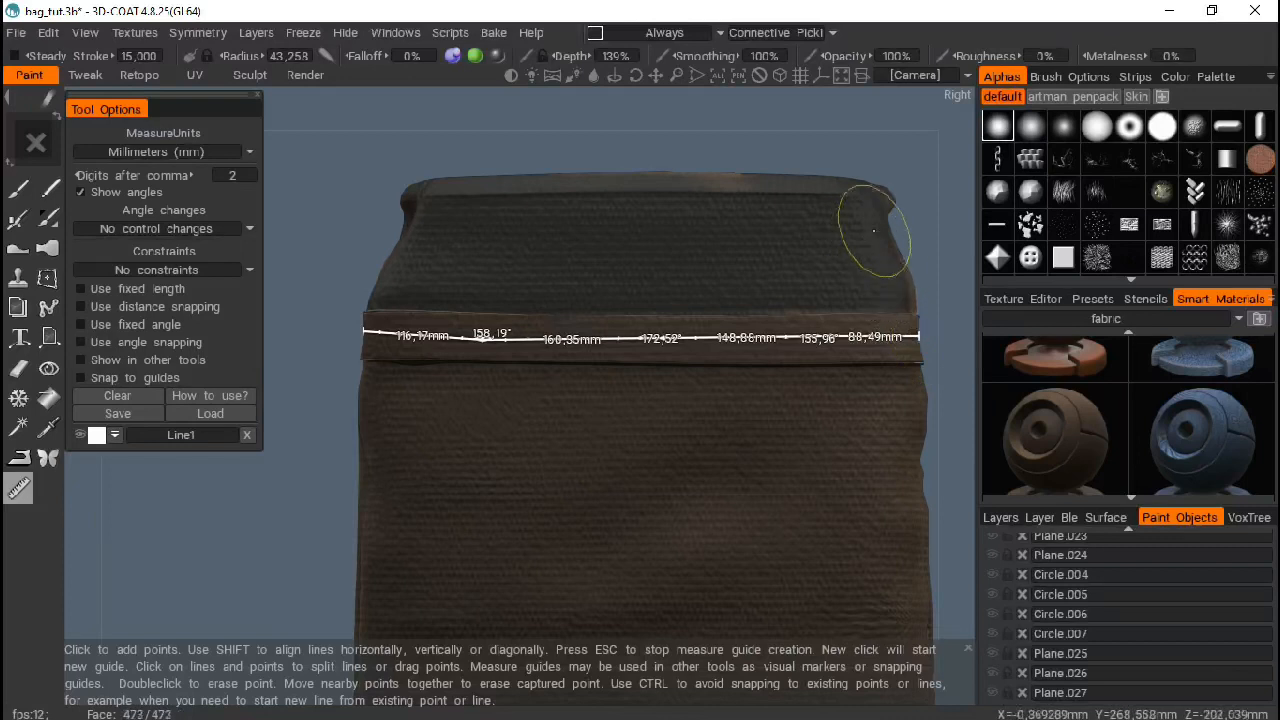
{"action": "left_click", "coordinate": [860, 146]}
{"action": "left_click", "coordinate": [797, 141]}
{"action": "key", "text": "Escape"}
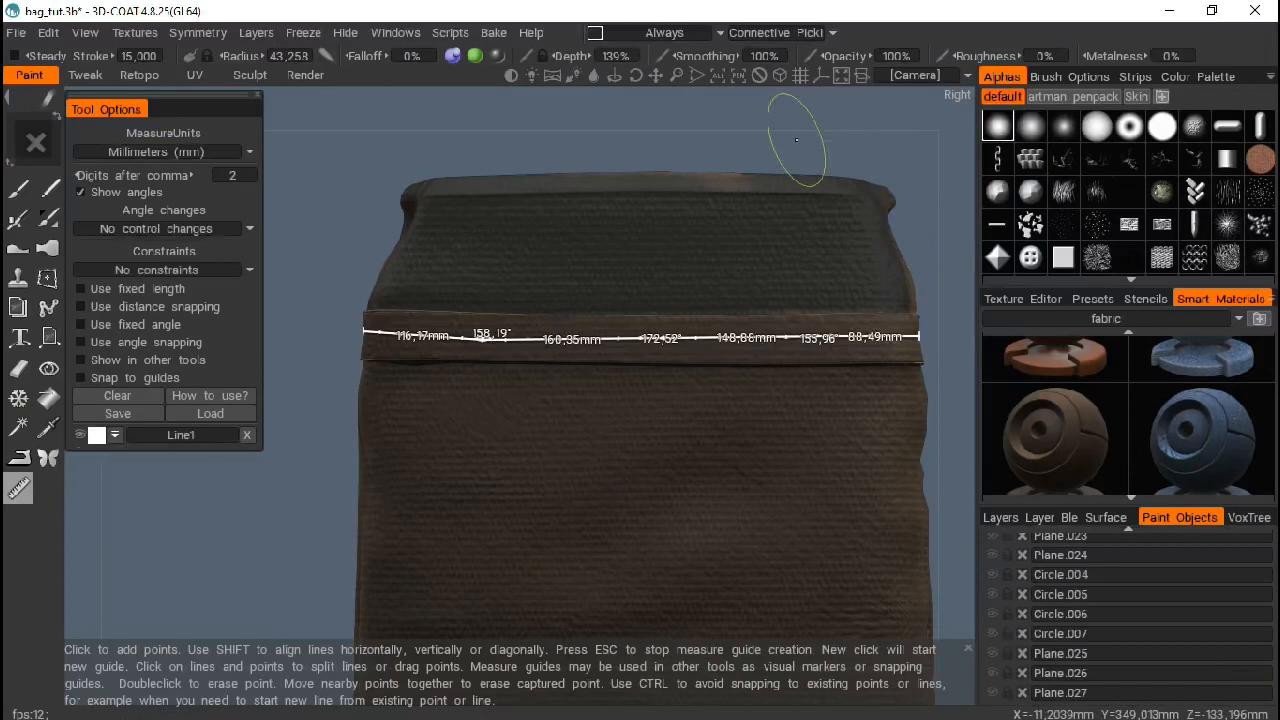
Step: Move the measure guide's first endpoint slightly lower on the side edge of the hem
{"action": "left_click", "coordinate": [20, 192]}
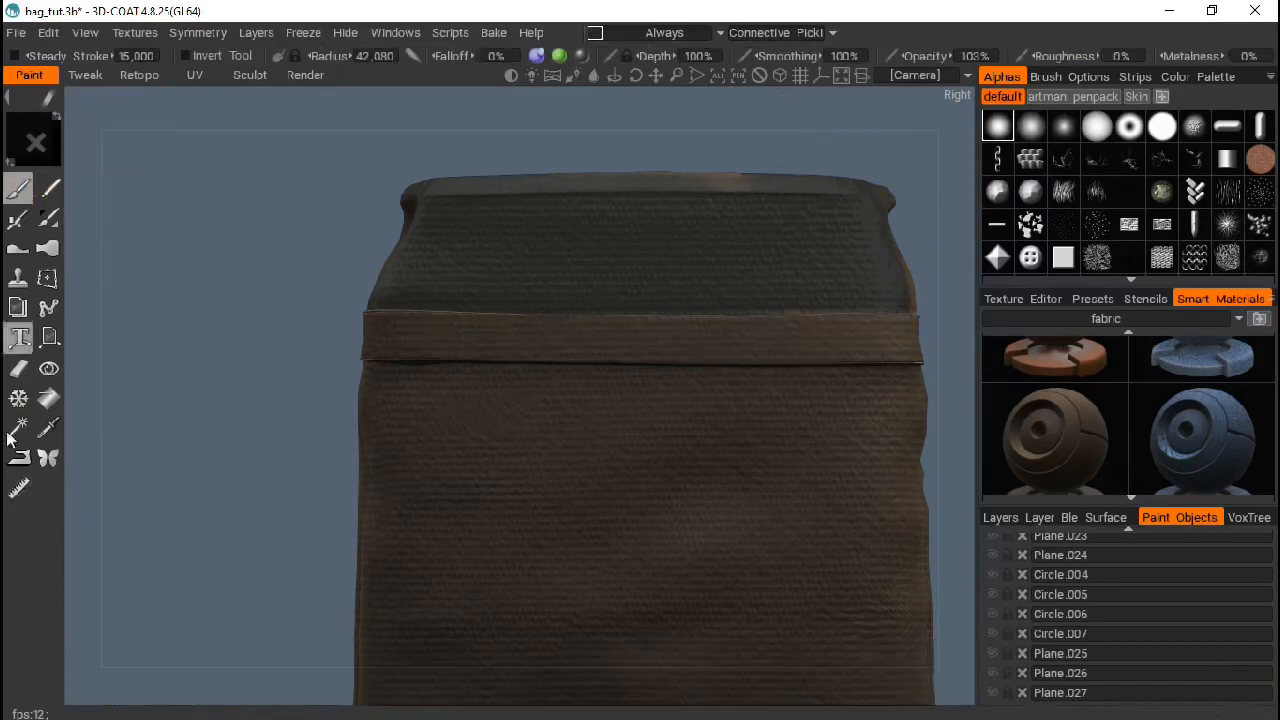
{"action": "left_click", "coordinate": [18, 487]}
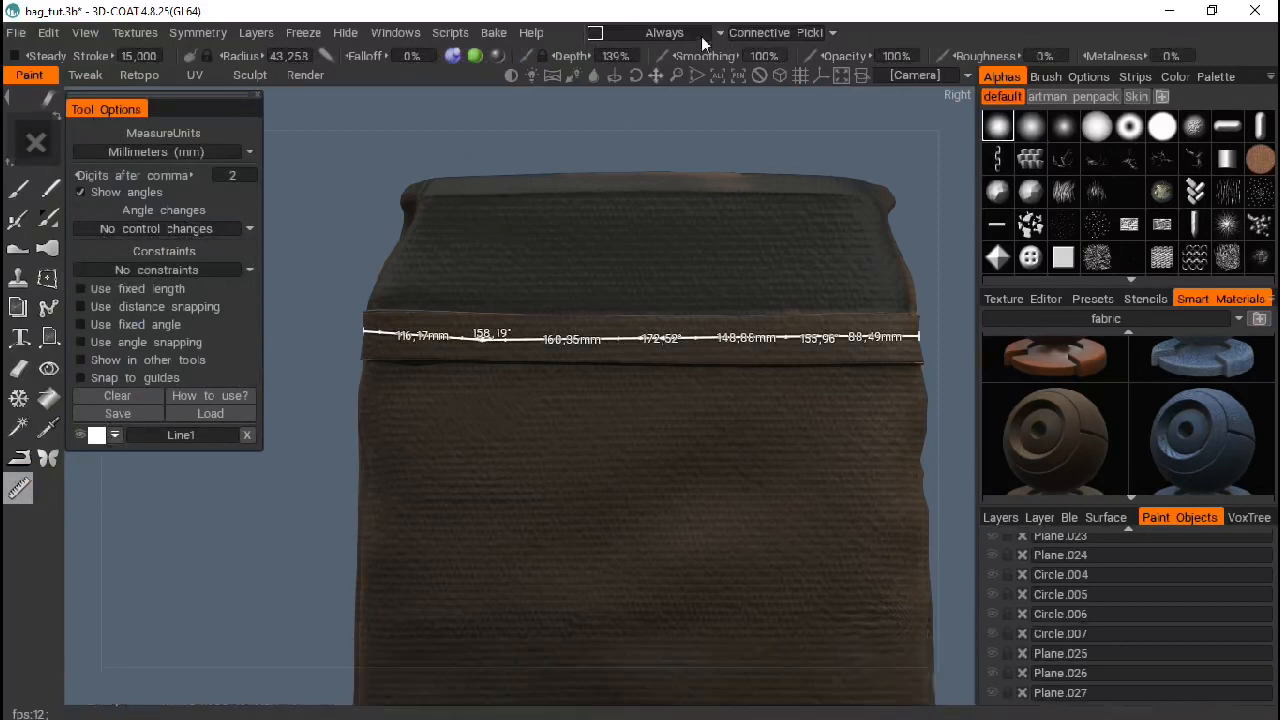
{"action": "left_click_drag", "start_coordinate": [636, 73], "coordinate": [651, 64]}
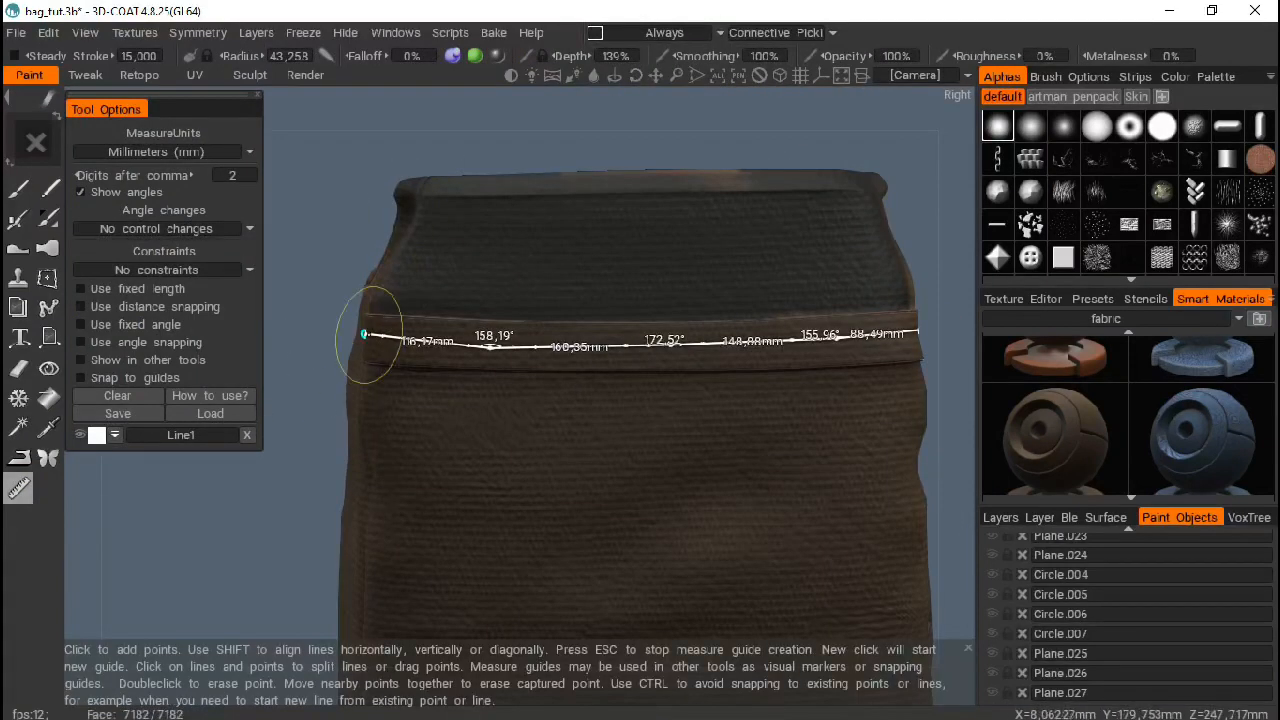
{"action": "left_click_drag", "start_coordinate": [364, 334], "coordinate": [365, 340]}
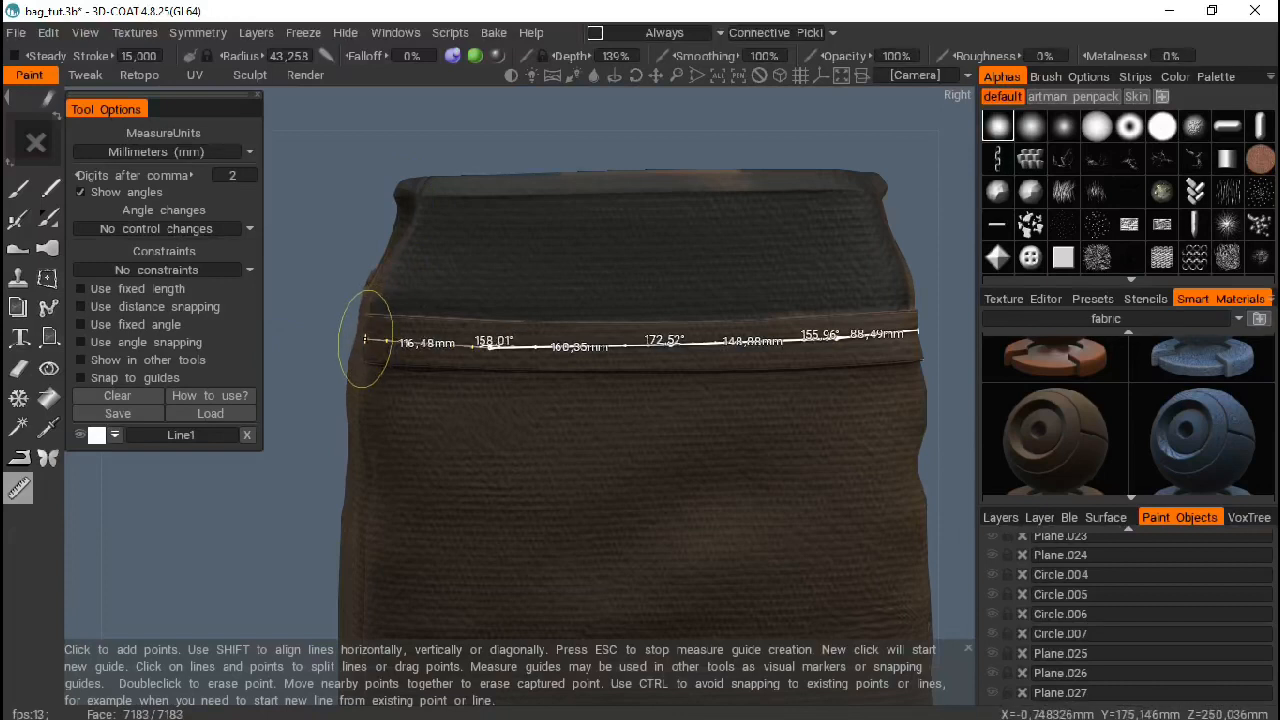
{"action": "left_click", "coordinate": [364, 339]}
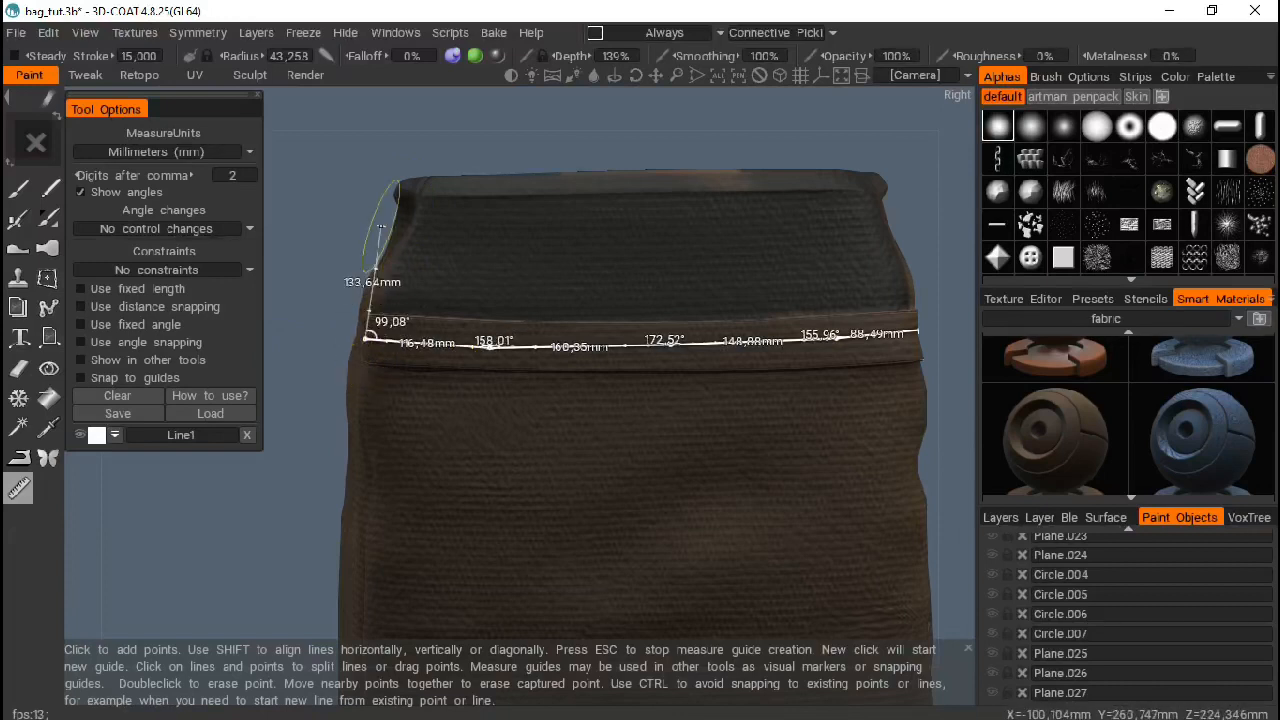
{"action": "key", "text": "Escape"}
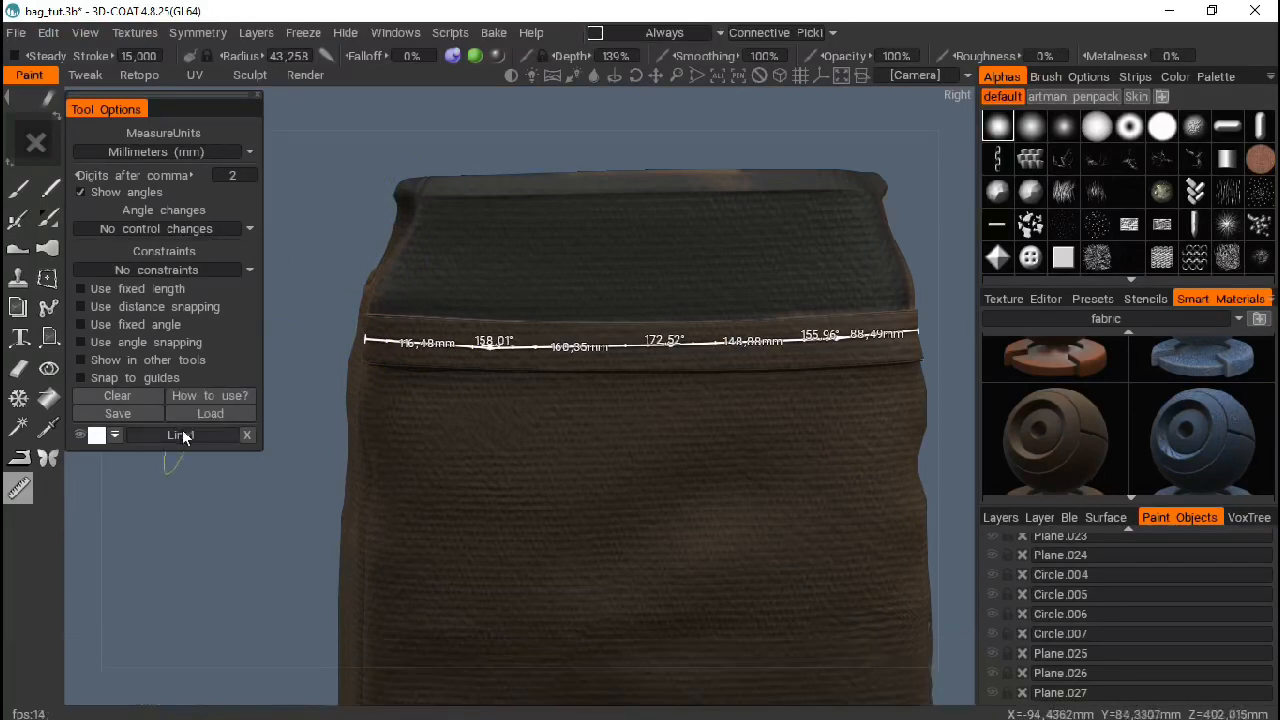
{"action": "left_click", "coordinate": [295, 282]}
{"action": "key", "text": "Escape"}
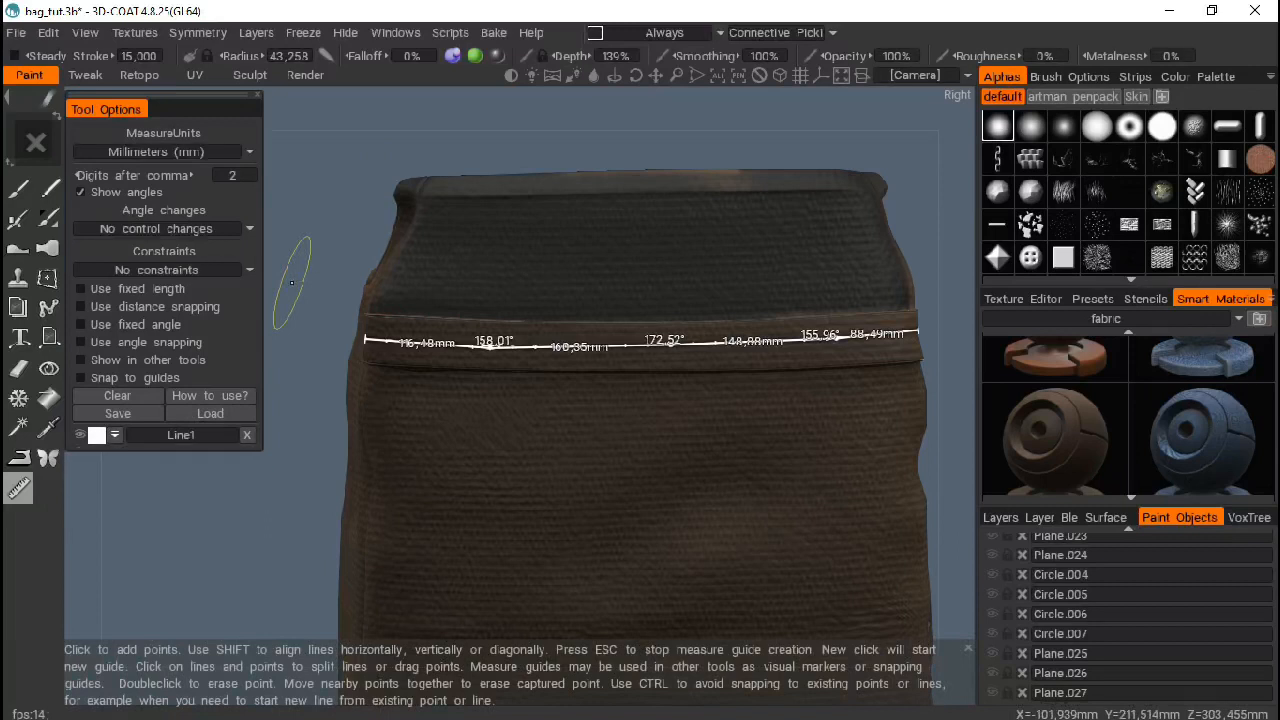
Step: Make the measure guide show in other tools, return to the Brush tool and choose the plain square alpha
{"action": "left_click", "coordinate": [20, 192]}
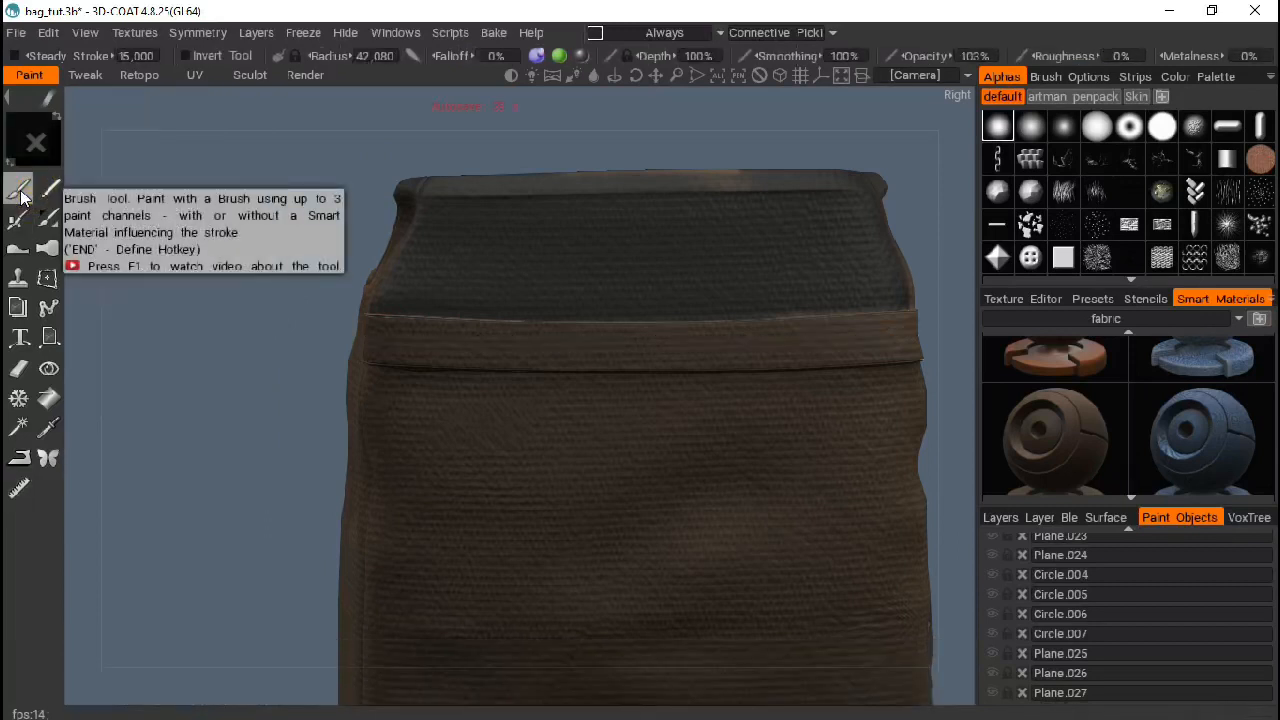
{"action": "left_click", "coordinate": [18, 488]}
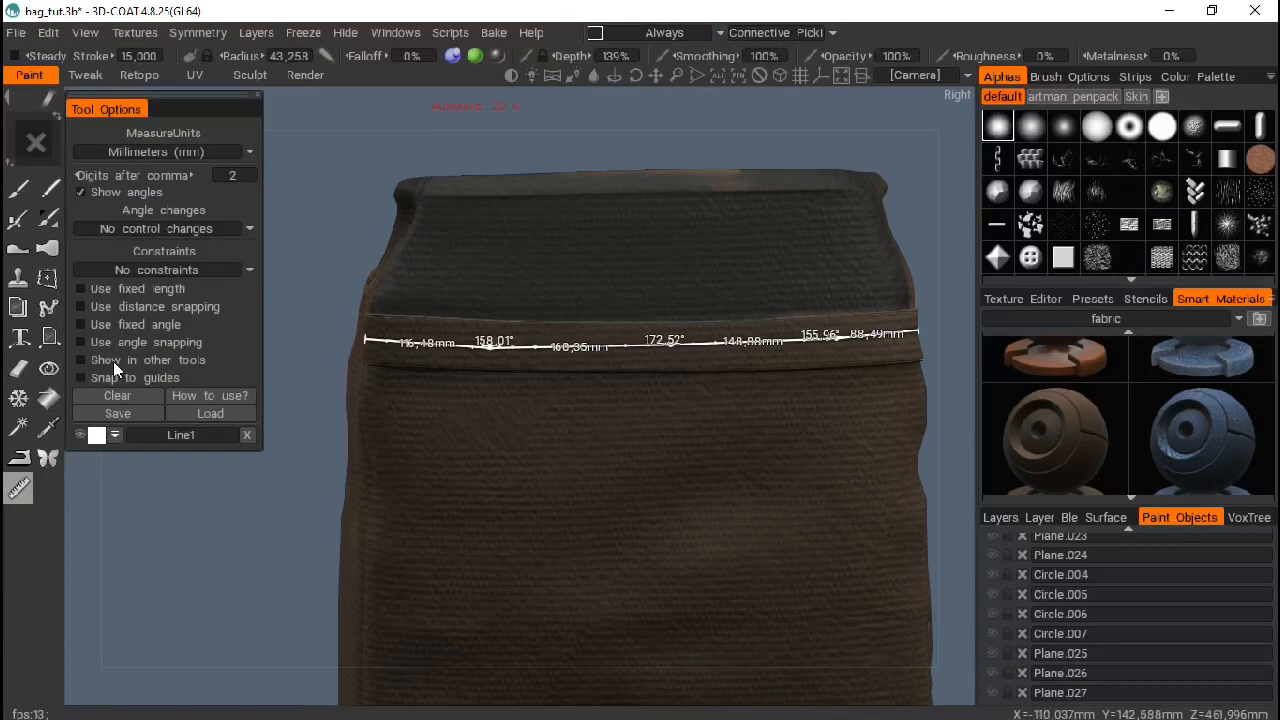
{"action": "left_click", "coordinate": [17, 192]}
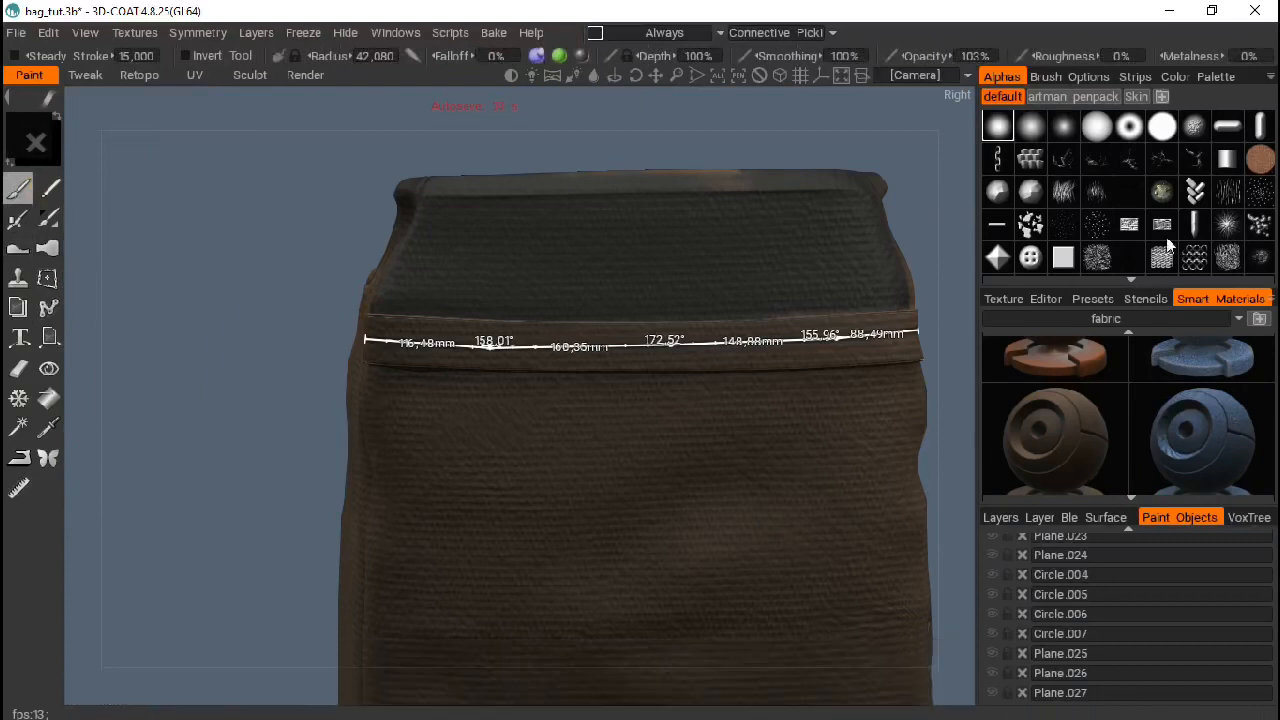
{"action": "mouse_move", "coordinate": [1097, 258]}
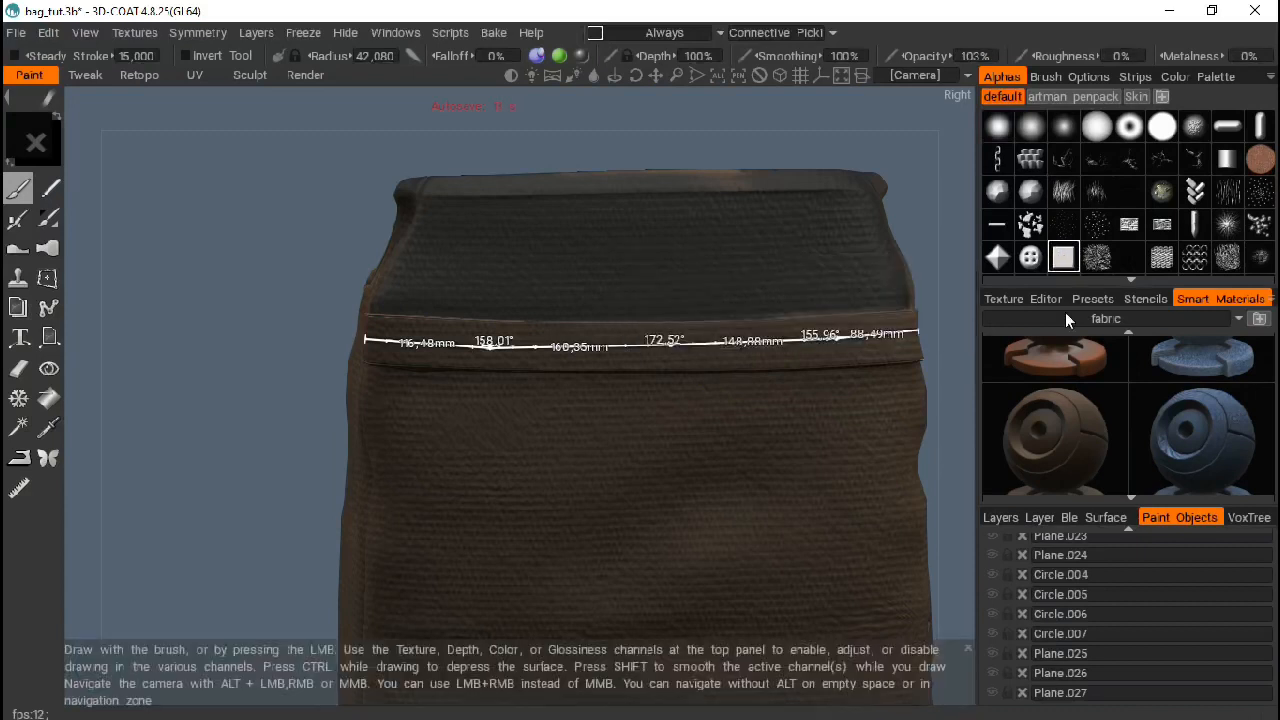
Step: Choose the leather1 smart material from the Leather folder
{"action": "mouse_move", "coordinate": [1088, 319]}
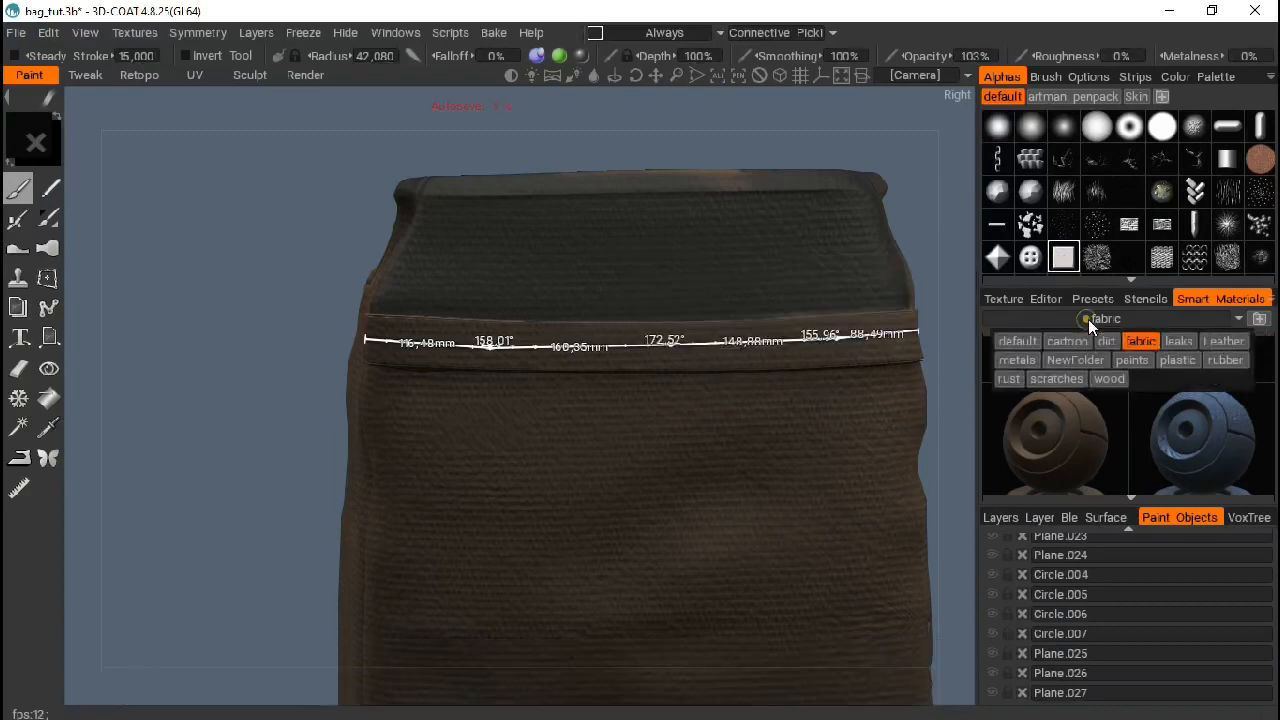
{"action": "left_click", "coordinate": [1220, 342]}
{"action": "mouse_move", "coordinate": [1167, 399]}
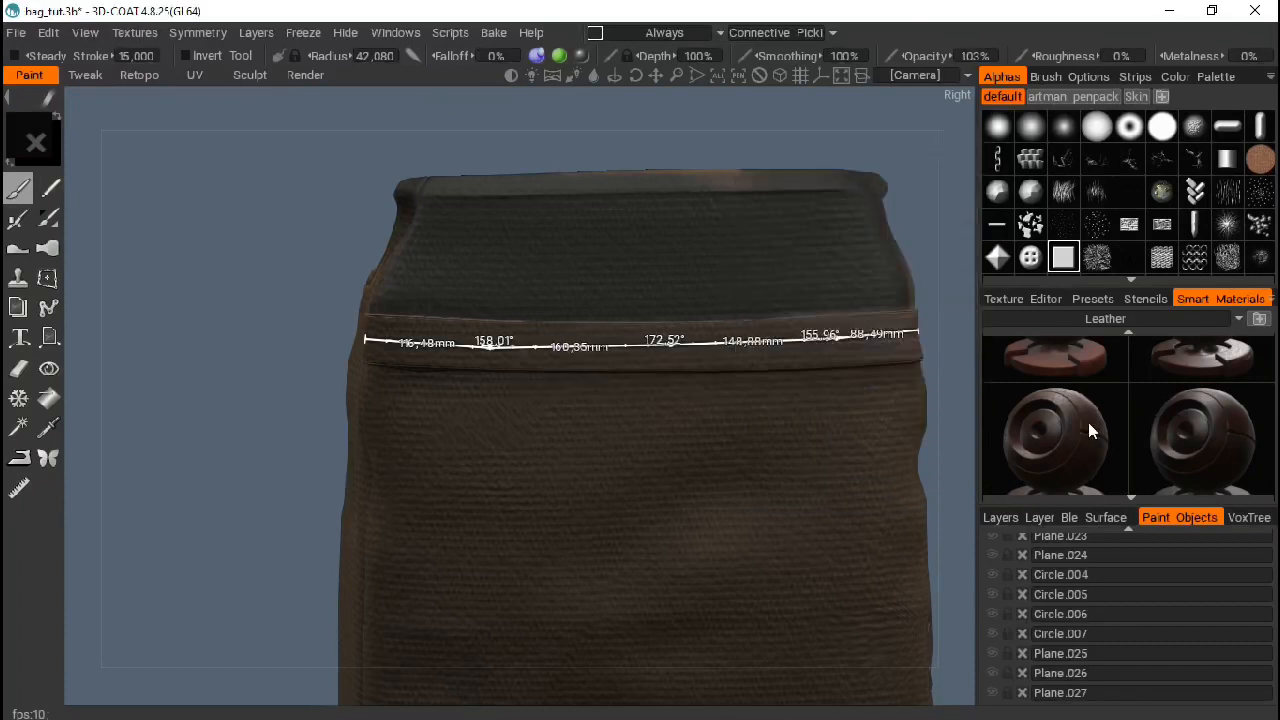
{"action": "mouse_move", "coordinate": [1090, 431]}
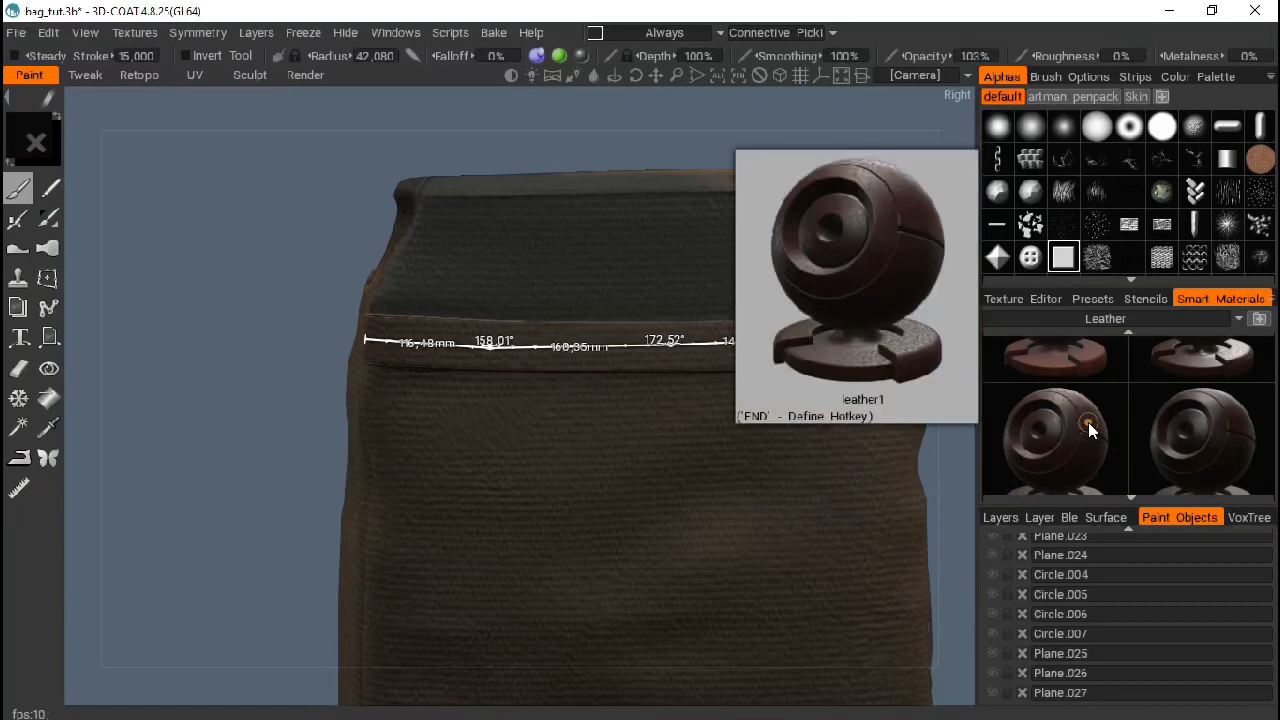
{"action": "left_click", "coordinate": [1088, 422]}
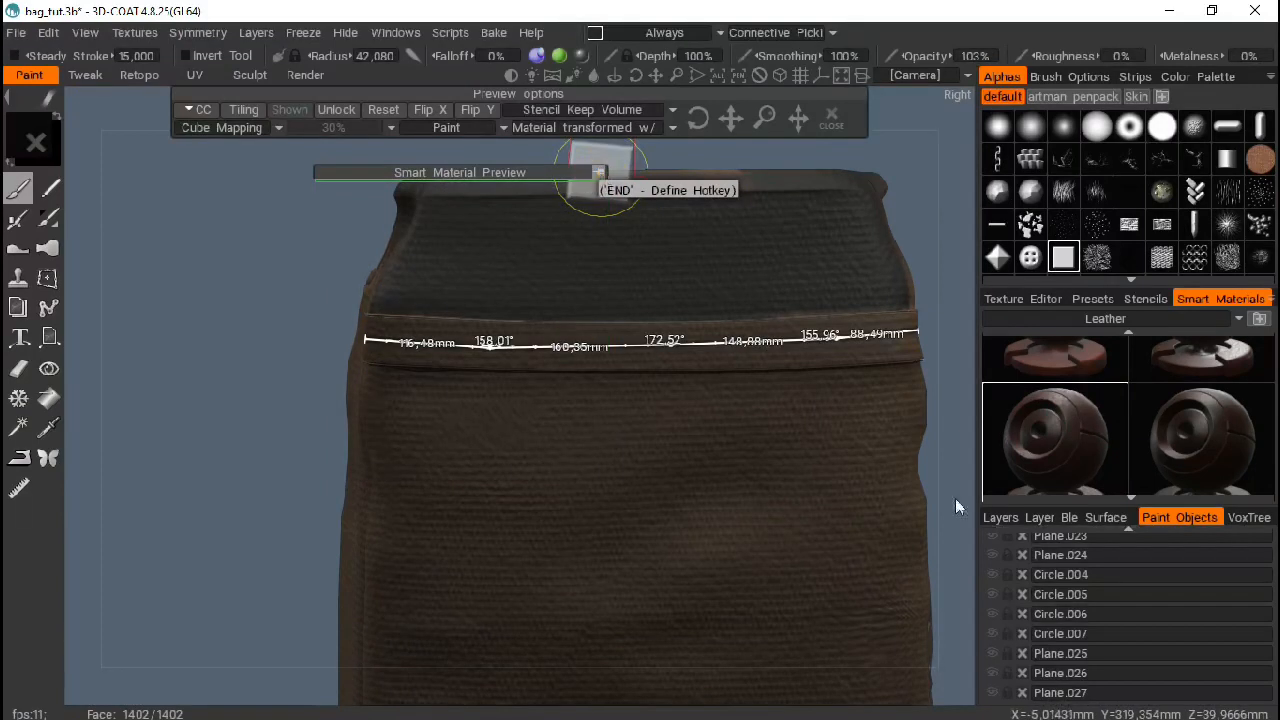
Step: Temporarily show the flap object Plane.003 and the smart material preview to compare the leather with the flap
{"action": "scroll", "coordinate": [1060, 673], "scroll_direction": "up", "scroll_amount": 3}
{"action": "scroll", "coordinate": [1058, 666], "scroll_direction": "up", "scroll_amount": 10}
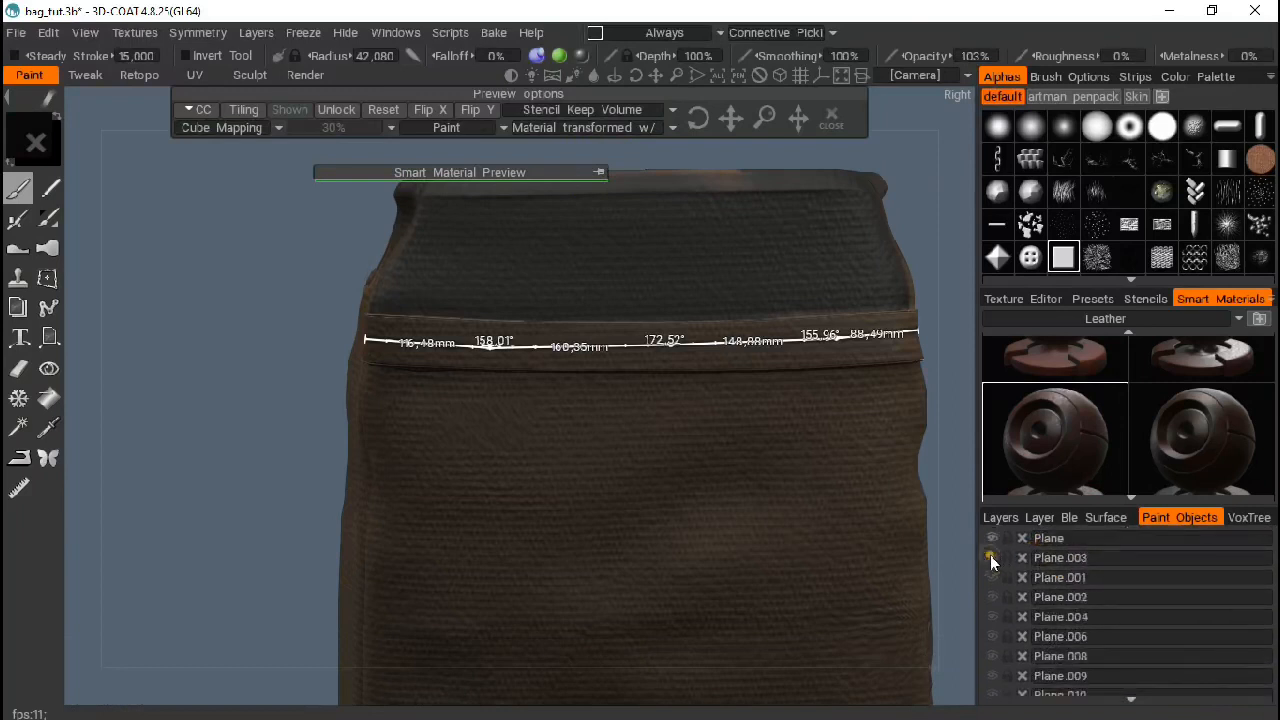
{"action": "left_click", "coordinate": [991, 558]}
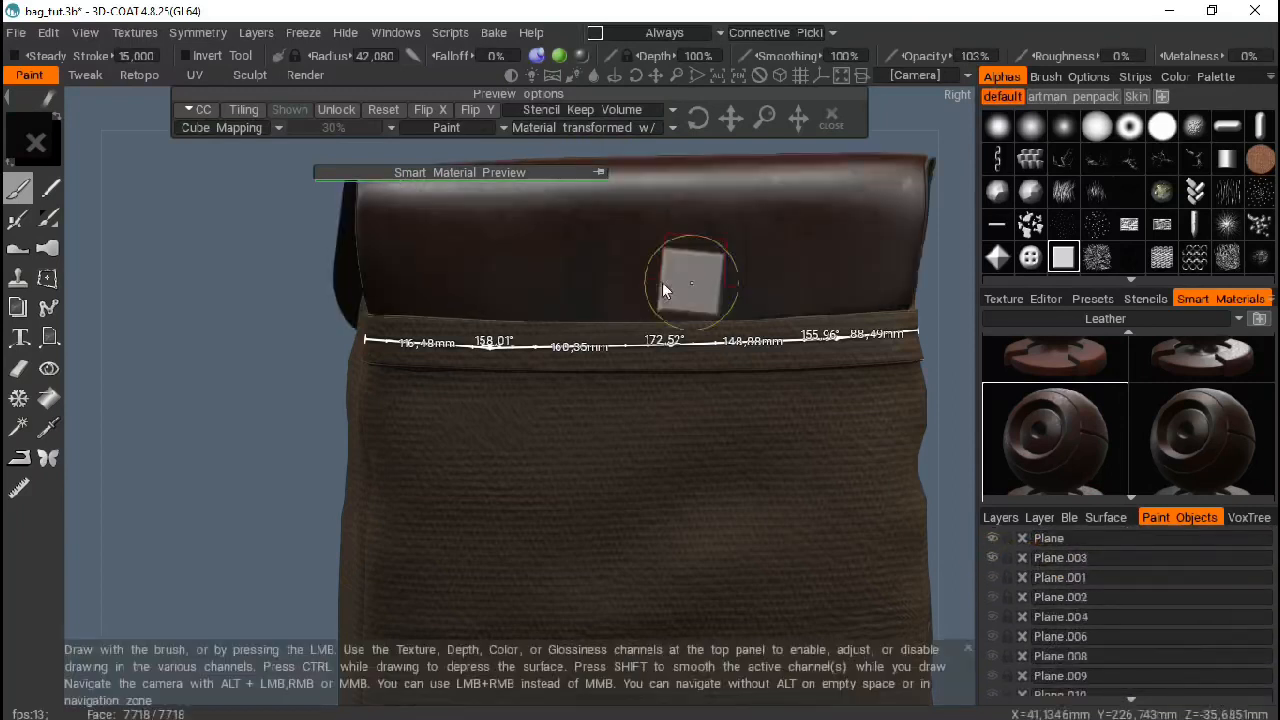
{"action": "left_click", "coordinate": [604, 173]}
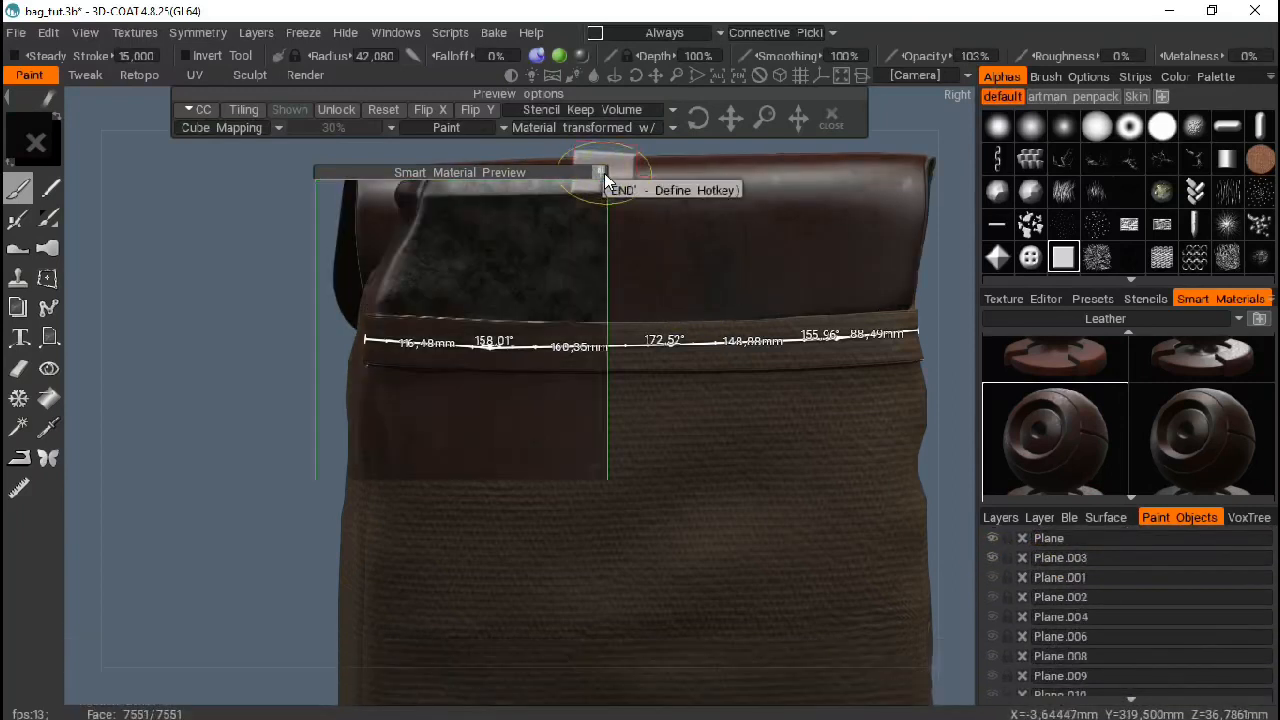
{"action": "left_click", "coordinate": [604, 173]}
{"action": "scroll", "coordinate": [1120, 470], "scroll_direction": "down", "scroll_amount": 5}
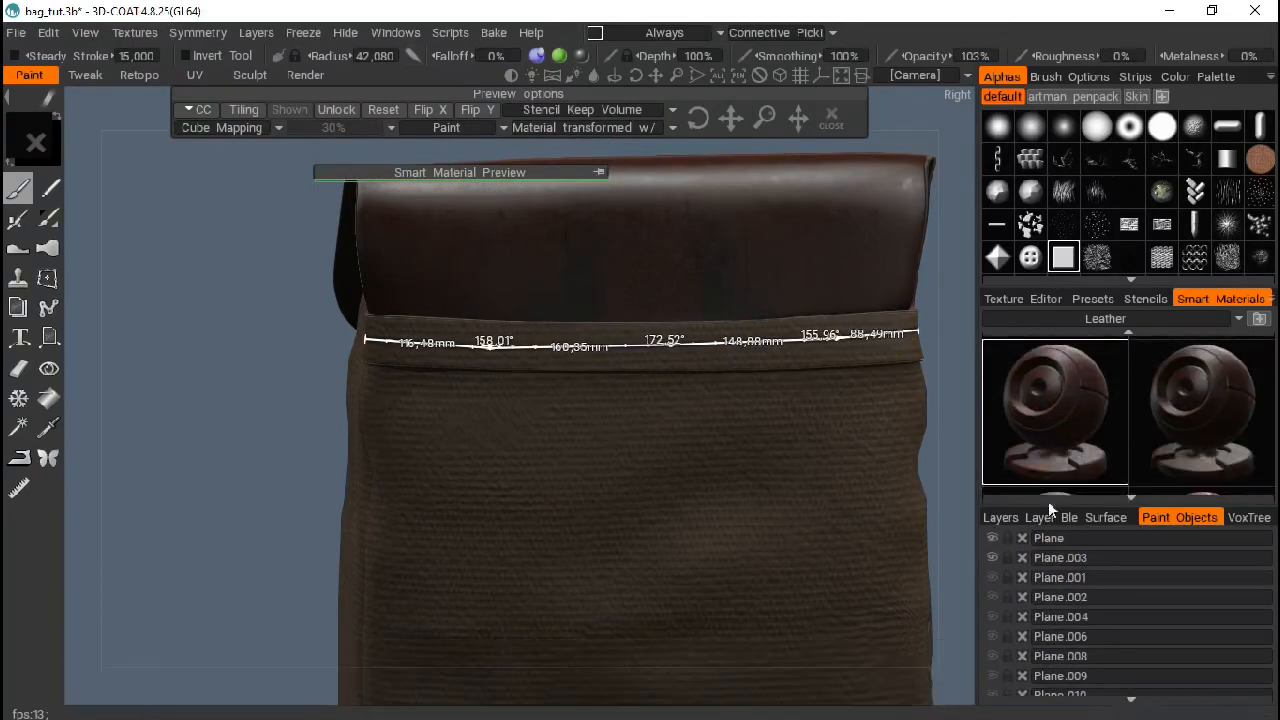
{"action": "left_click", "coordinate": [993, 558]}
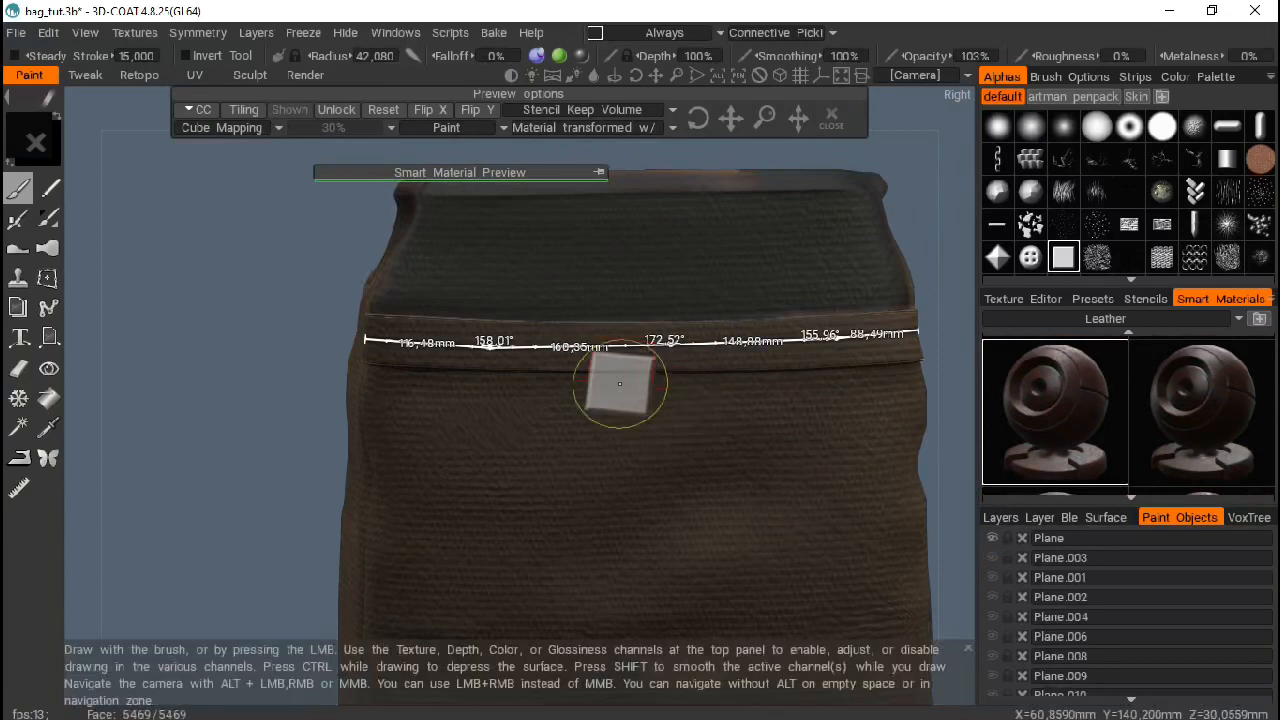
Step: Reduce the brush radius to 35.931 and paint leather along the measure guide across most of the upper hem
{"action": "left_click_drag", "start_coordinate": [620, 384], "coordinate": [530, 398], "text": "alt"}
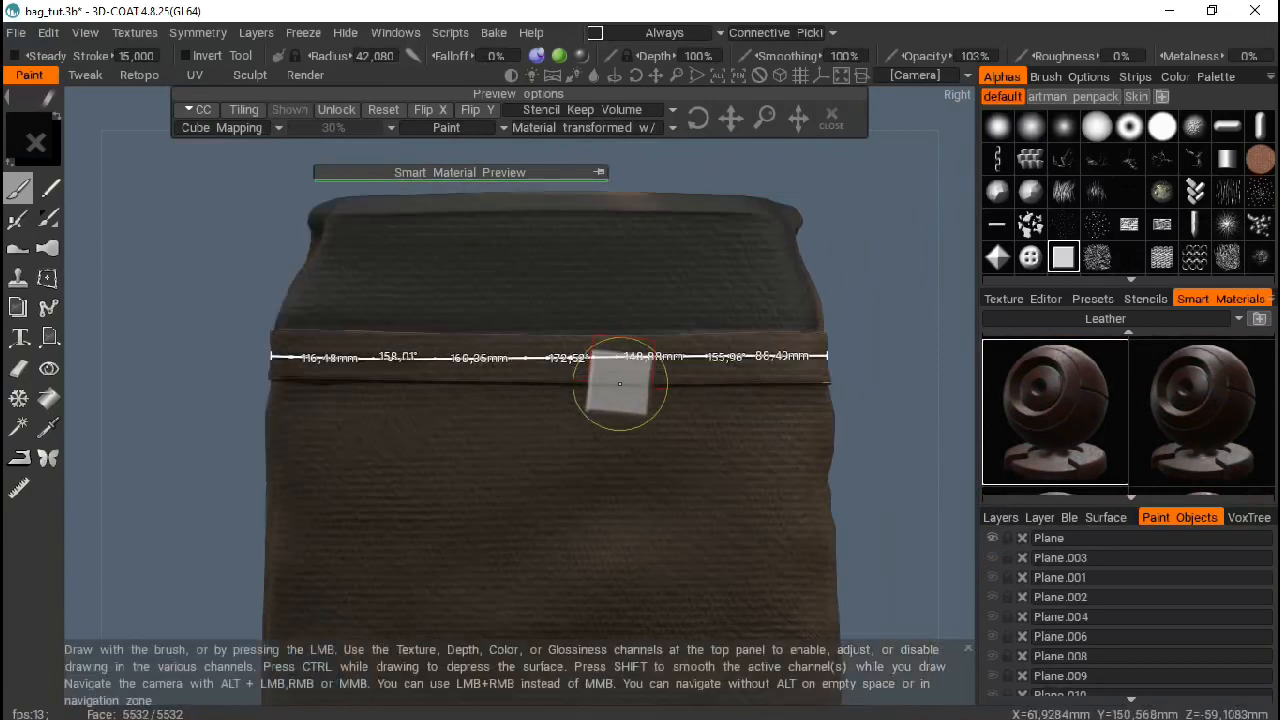
{"action": "left_click_drag", "start_coordinate": [656, 76], "coordinate": [690, 72]}
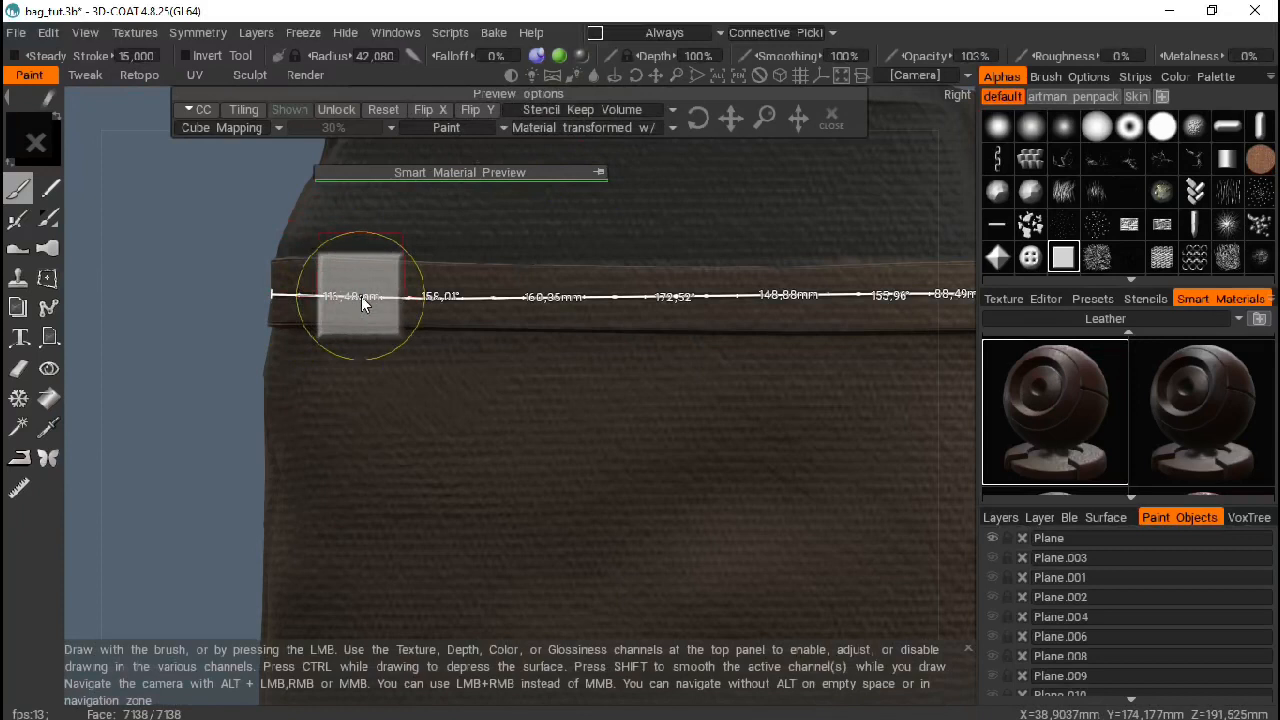
{"action": "right_click_drag", "start_coordinate": [362, 297], "coordinate": [352, 295]}
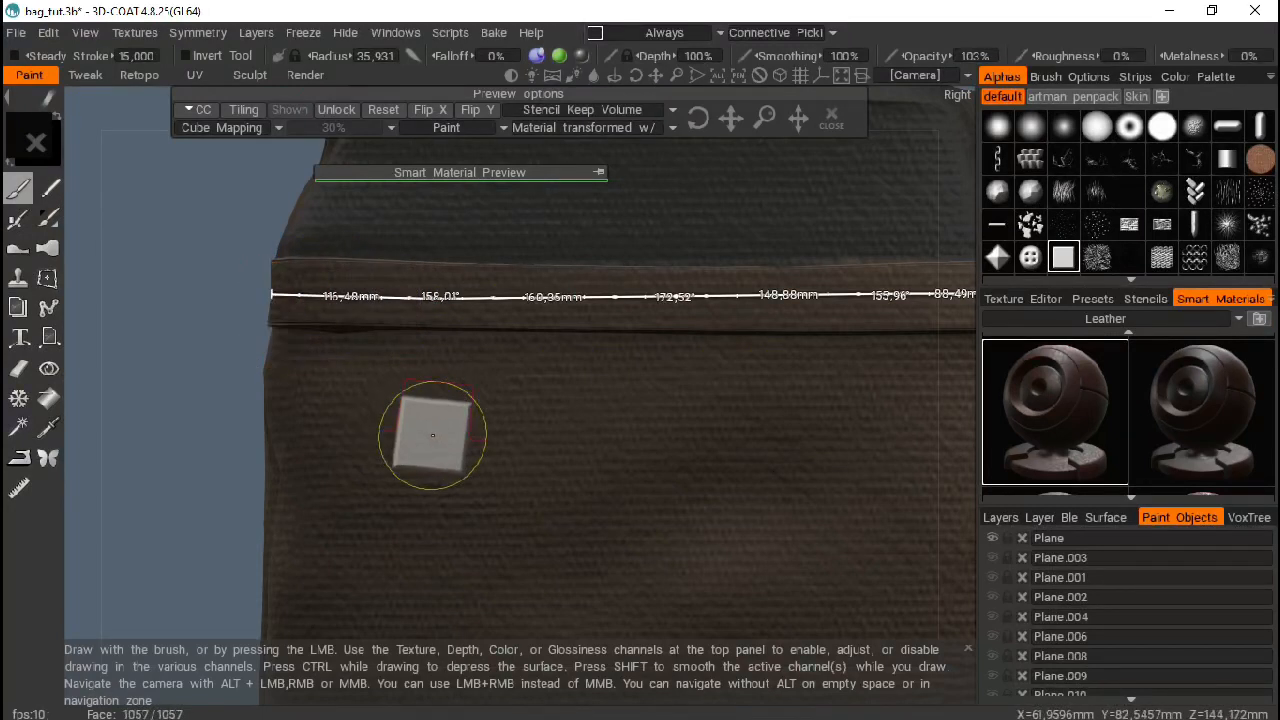
{"action": "mouse_move", "coordinate": [336, 296]}
{"action": "left_mouse_down"}
{"action": "mouse_move", "coordinate": [757, 300]}
{"action": "mouse_move", "coordinate": [880, 287]}
{"action": "left_mouse_up"}
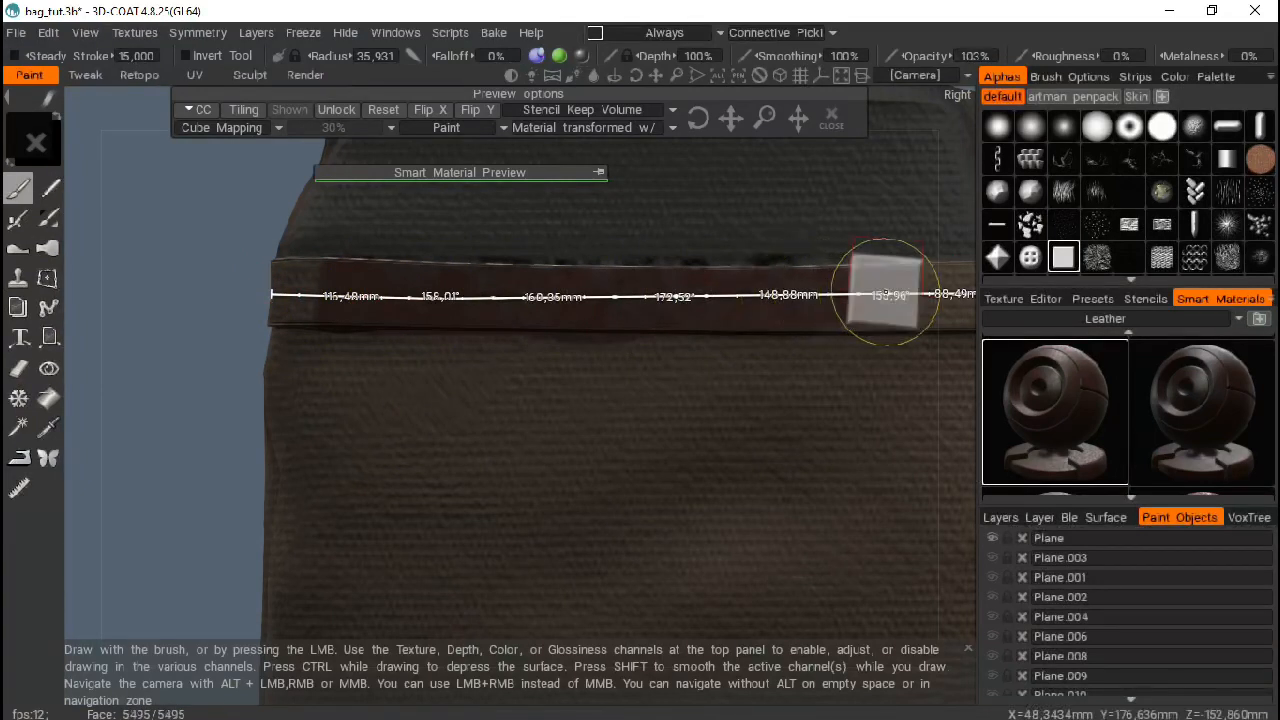
Step: Continue the leather paint along the hem over the guide's last 88.49 mm segment
{"action": "left_click_drag", "start_coordinate": [658, 72], "coordinate": [653, 75]}
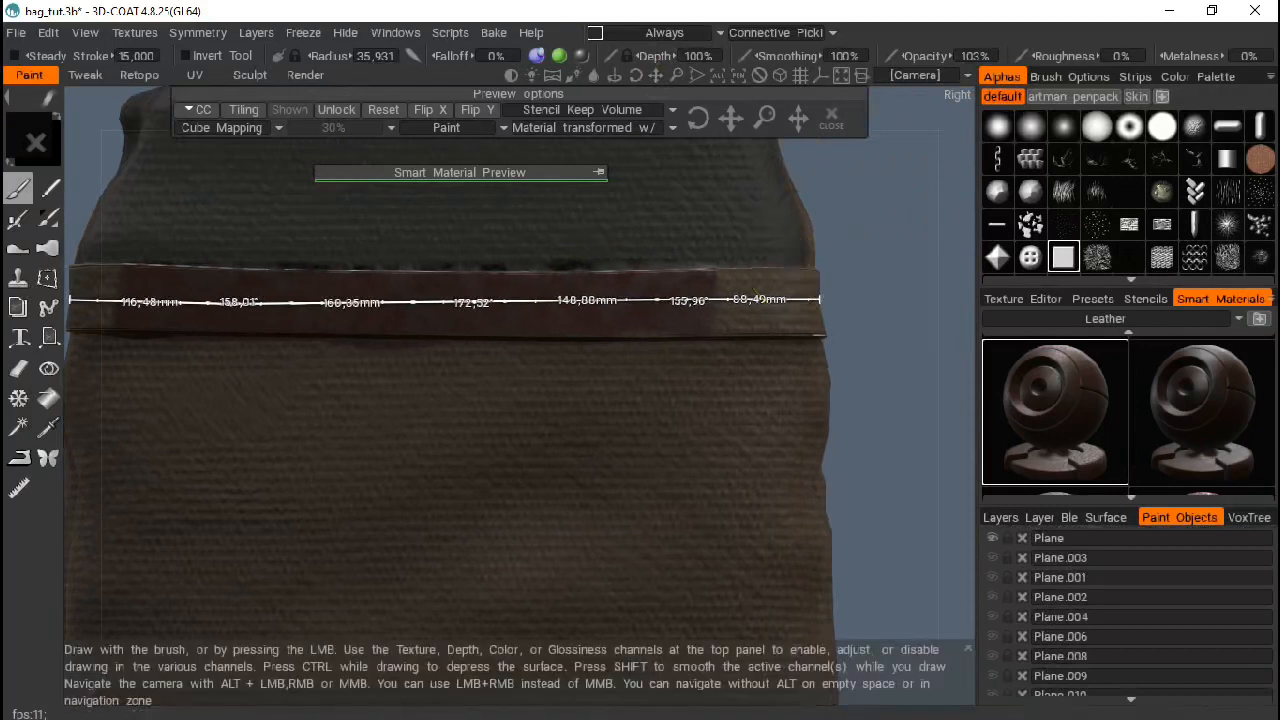
{"action": "left_click", "coordinate": [748, 300]}
{"action": "mouse_move", "coordinate": [748, 300]}
{"action": "left_mouse_down"}
{"action": "mouse_move", "coordinate": [700, 297]}
{"action": "mouse_move", "coordinate": [780, 298]}
{"action": "left_mouse_up"}
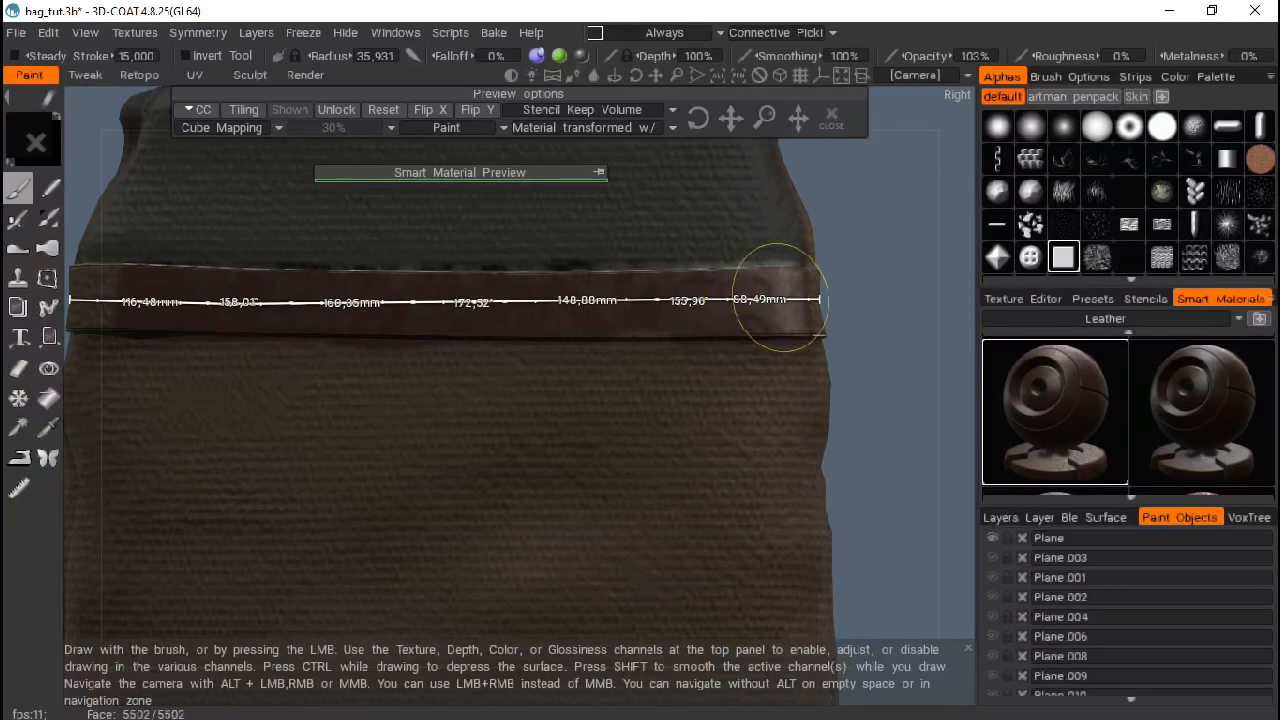
Step: Paint leather over both narrow ends of the hem where it meets the bag's sides
{"action": "mouse_move", "coordinate": [866, 282]}
{"action": "left_mouse_down"}
{"action": "mouse_move", "coordinate": [724, 320]}
{"action": "mouse_move", "coordinate": [665, 306]}
{"action": "left_mouse_up"}
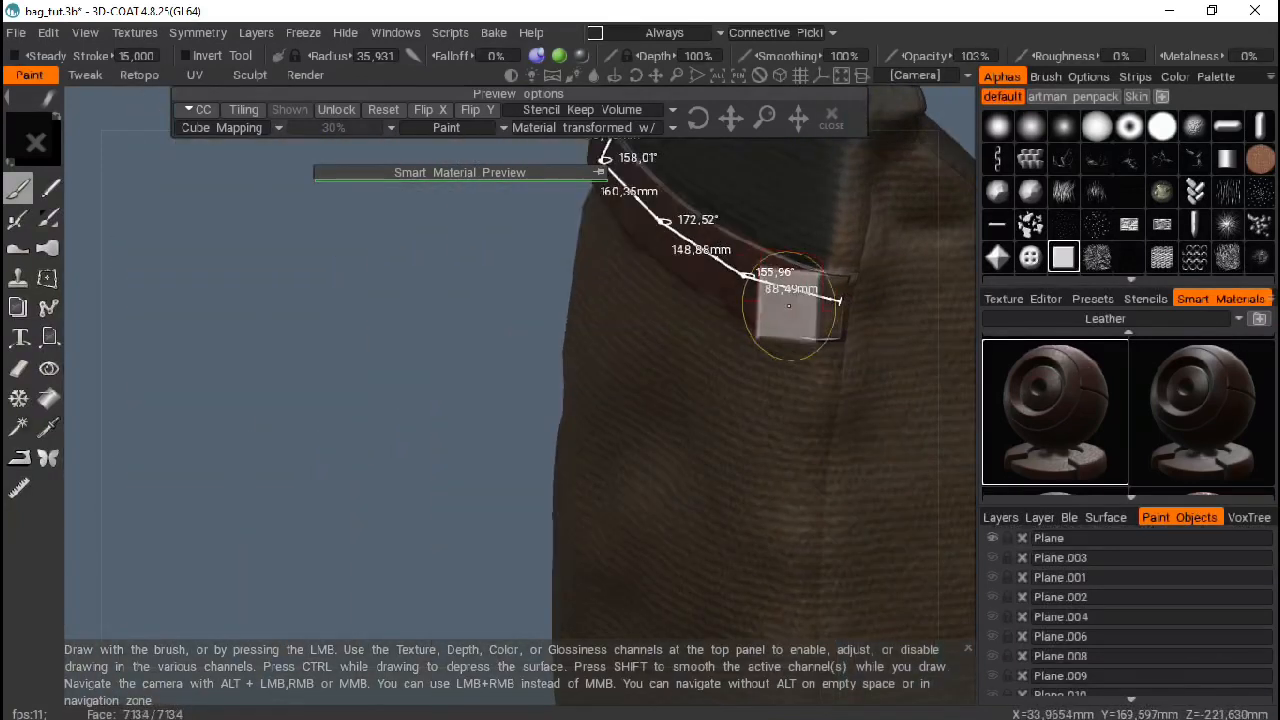
{"action": "left_click_drag", "start_coordinate": [808, 302], "coordinate": [814, 302]}
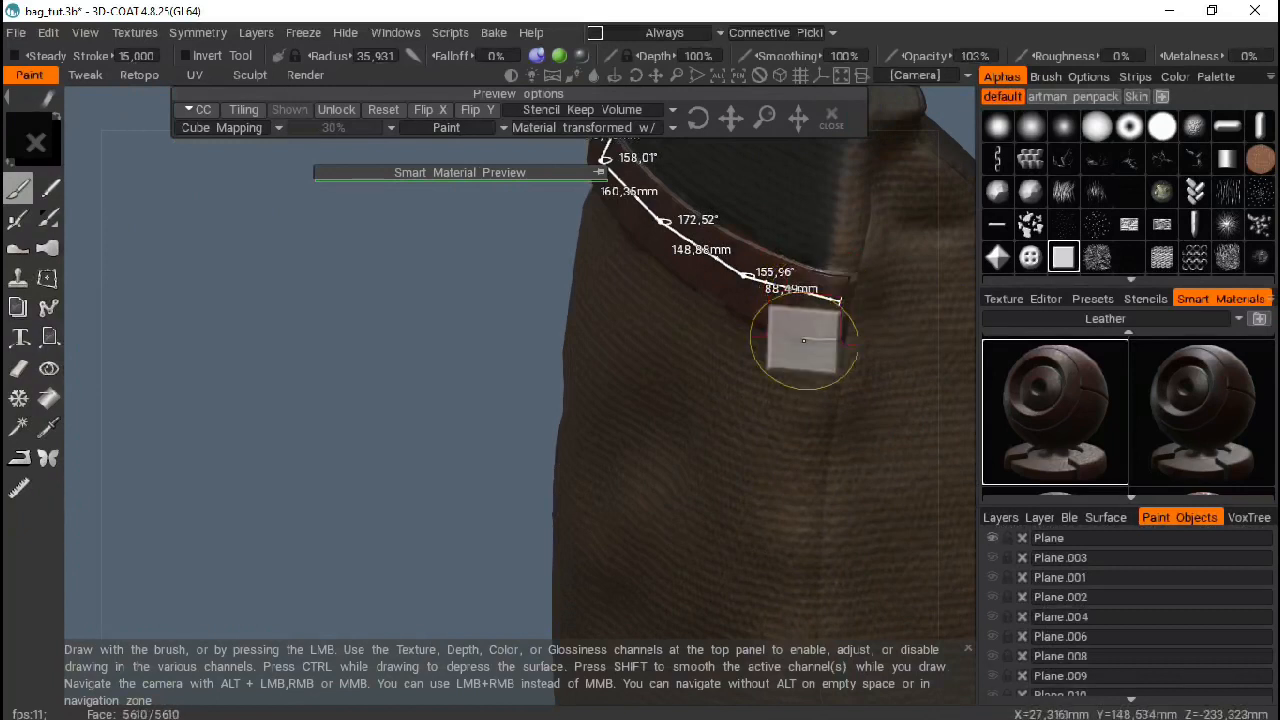
{"action": "left_click_drag", "start_coordinate": [338, 310], "coordinate": [547, 283]}
{"action": "left_click_drag", "start_coordinate": [809, 291], "coordinate": [786, 289]}
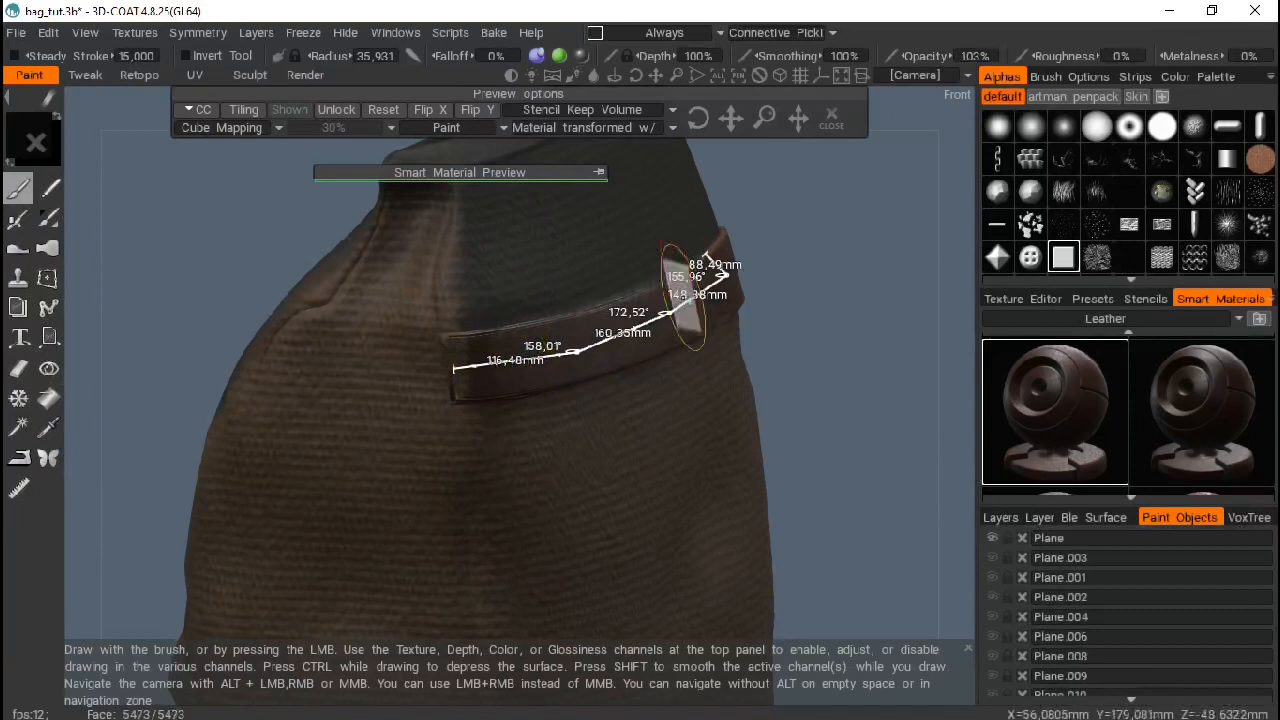
{"action": "left_click_drag", "start_coordinate": [622, 221], "coordinate": [789, 260]}
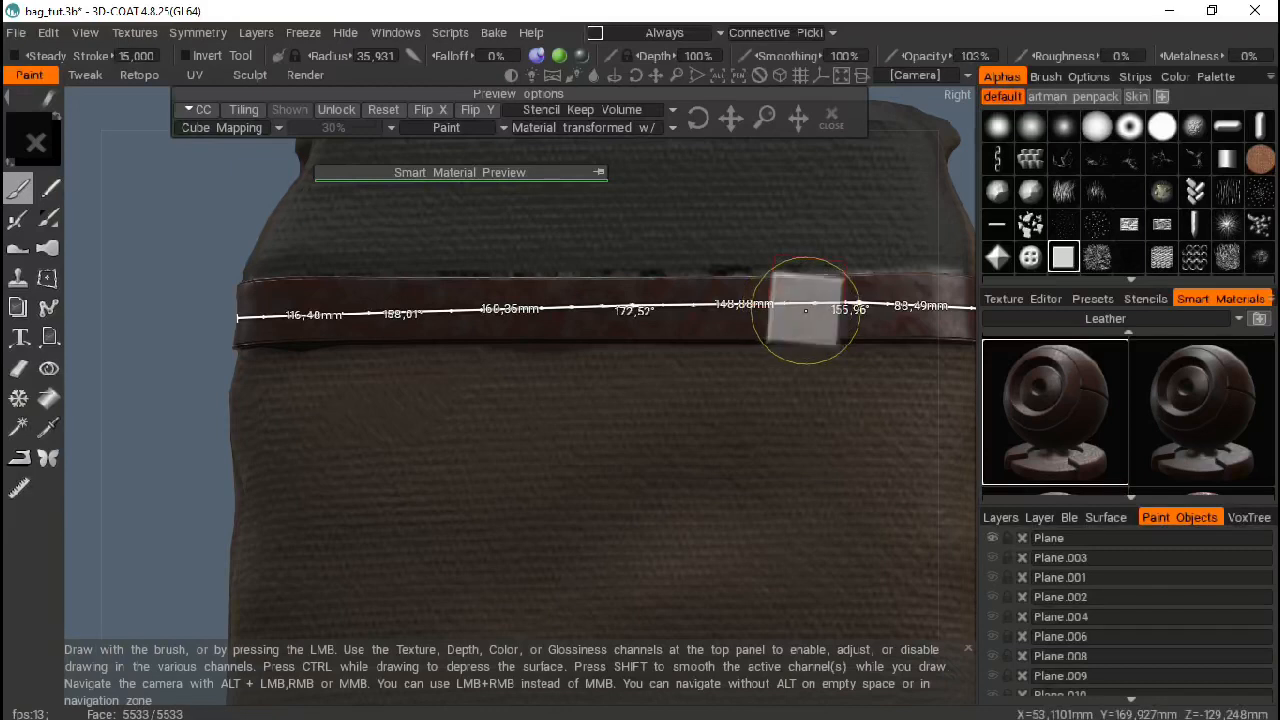
Step: Choose the first soft round alpha and touch up the leather at both ends of the hem
{"action": "left_click", "coordinate": [998, 126]}
{"action": "mouse_move", "coordinate": [220, 260]}
{"action": "left_mouse_down"}
{"action": "mouse_move", "coordinate": [403, 330]}
{"action": "mouse_move", "coordinate": [395, 300]}
{"action": "left_mouse_up"}
{"action": "mouse_move", "coordinate": [274, 324]}
{"action": "left_mouse_down"}
{"action": "mouse_move", "coordinate": [269, 312]}
{"action": "mouse_move", "coordinate": [272, 336]}
{"action": "left_mouse_up"}
{"action": "mouse_move", "coordinate": [894, 221]}
{"action": "left_mouse_down"}
{"action": "mouse_move", "coordinate": [408, 190]}
{"action": "mouse_move", "coordinate": [498, 198]}
{"action": "left_mouse_up"}
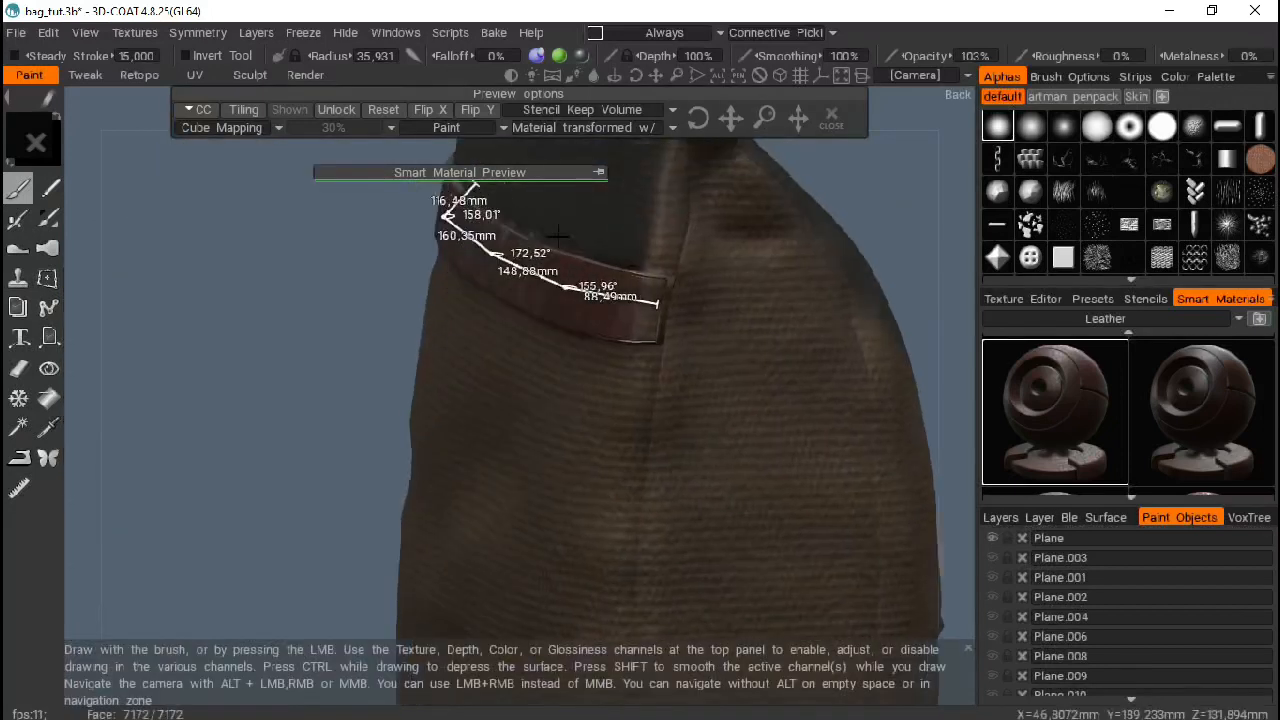
{"action": "left_click_drag", "start_coordinate": [646, 307], "coordinate": [645, 315]}
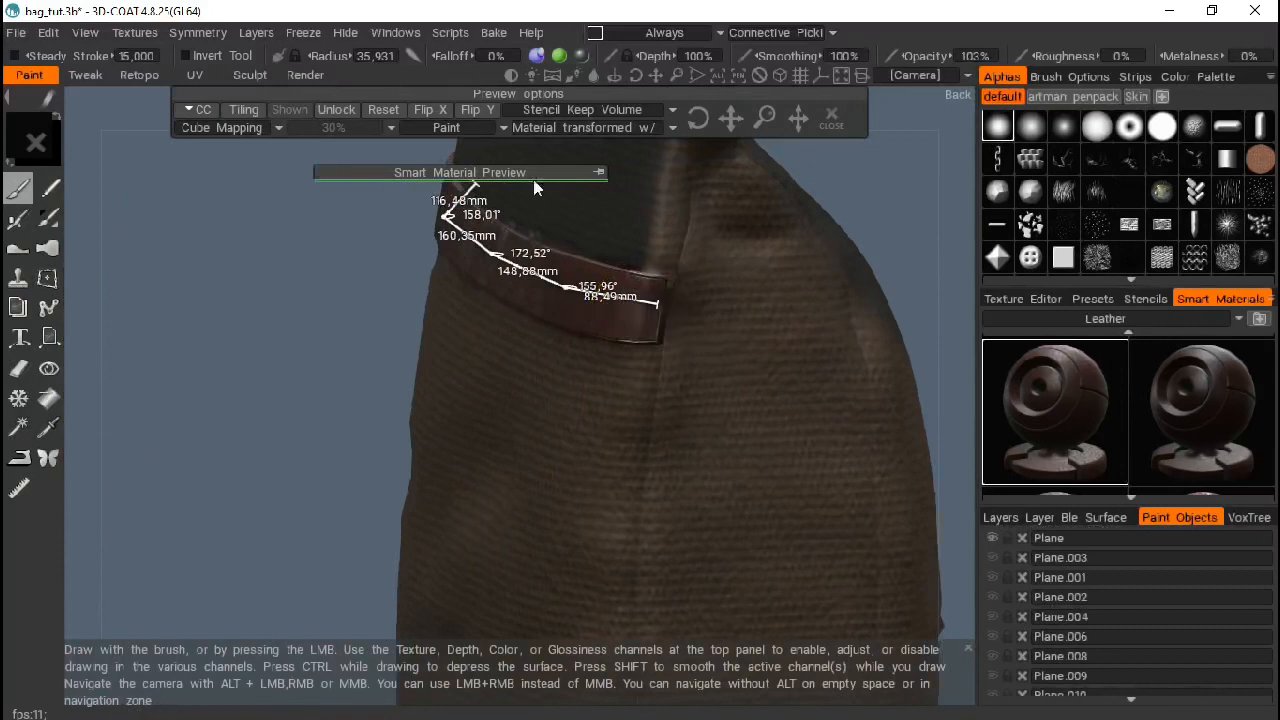
Step: Clear the measure guide from the bag and return to the Brush tool
{"action": "left_click_drag", "start_coordinate": [675, 75], "coordinate": [676, 88]}
{"action": "left_click", "coordinate": [18, 489]}
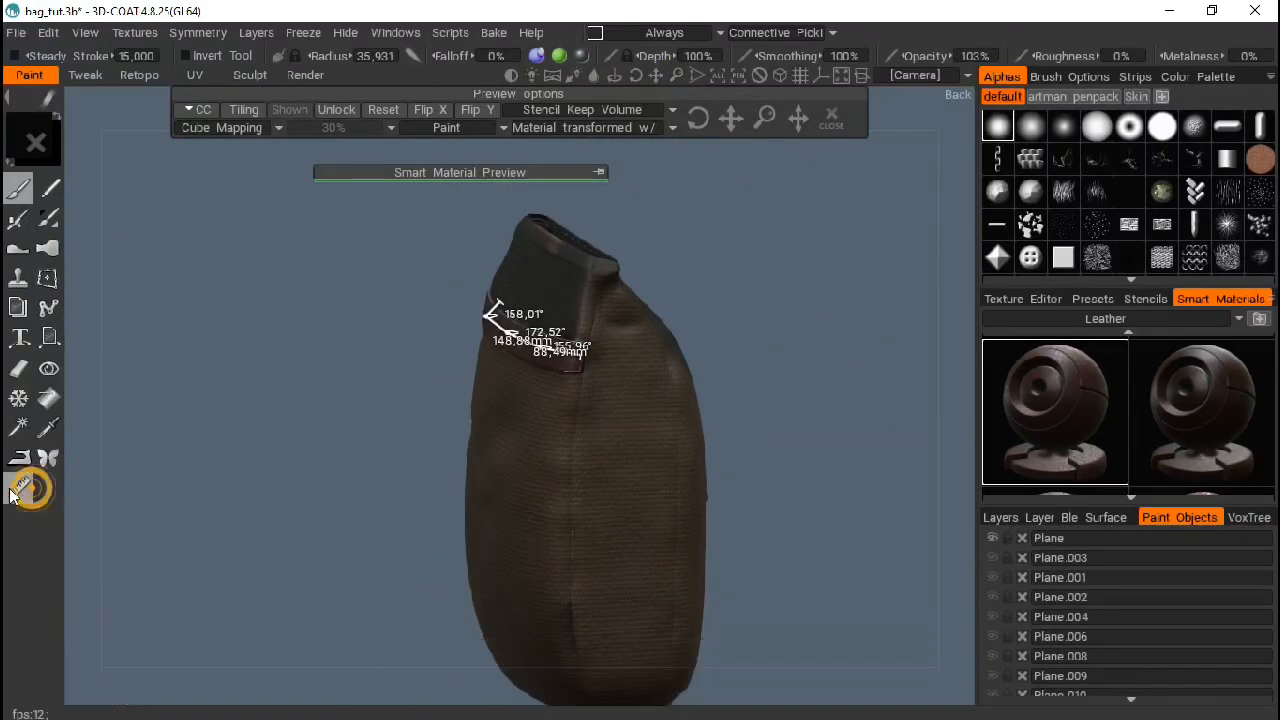
{"action": "left_click", "coordinate": [86, 362]}
{"action": "left_click", "coordinate": [18, 190]}
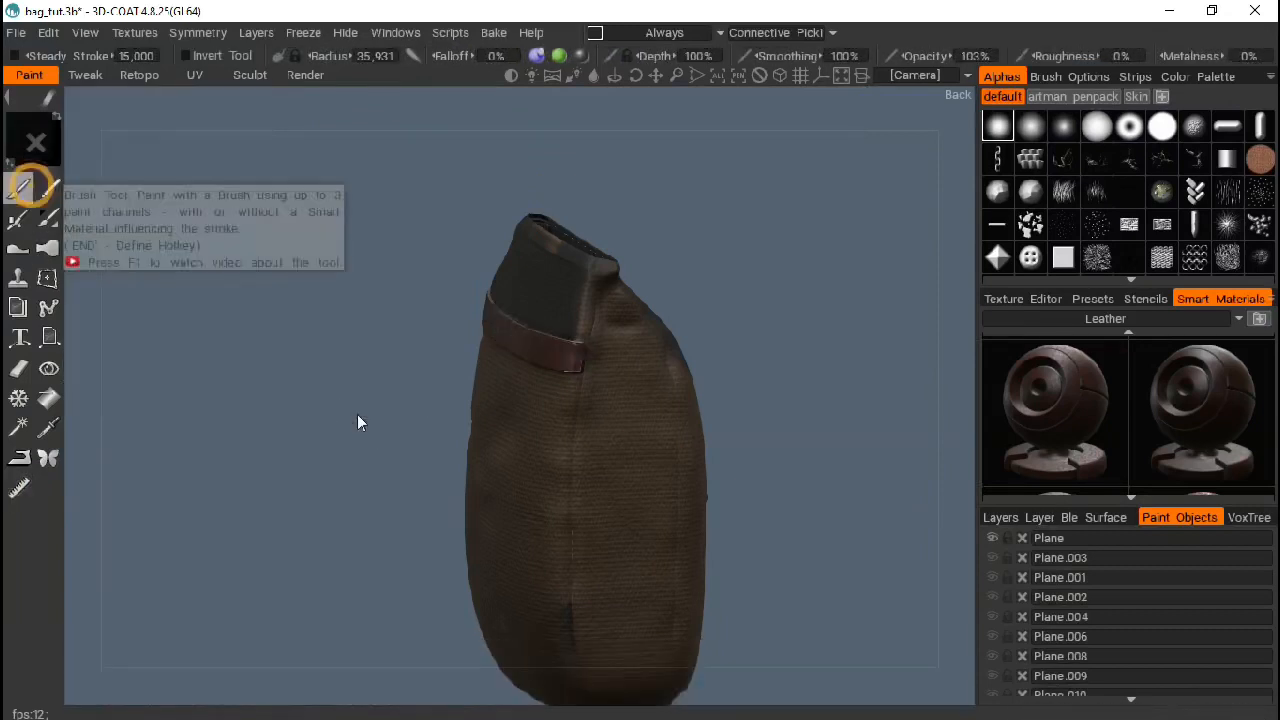
Step: Unhide the paint objects listed from Plane.003 down to Plane.007, starting with the flap
{"action": "mouse_move", "coordinate": [343, 460]}
{"action": "left_mouse_down"}
{"action": "mouse_move", "coordinate": [787, 451]}
{"action": "mouse_move", "coordinate": [574, 452]}
{"action": "left_mouse_up"}
{"action": "left_click", "coordinate": [993, 559]}
{"action": "left_click", "coordinate": [993, 579]}
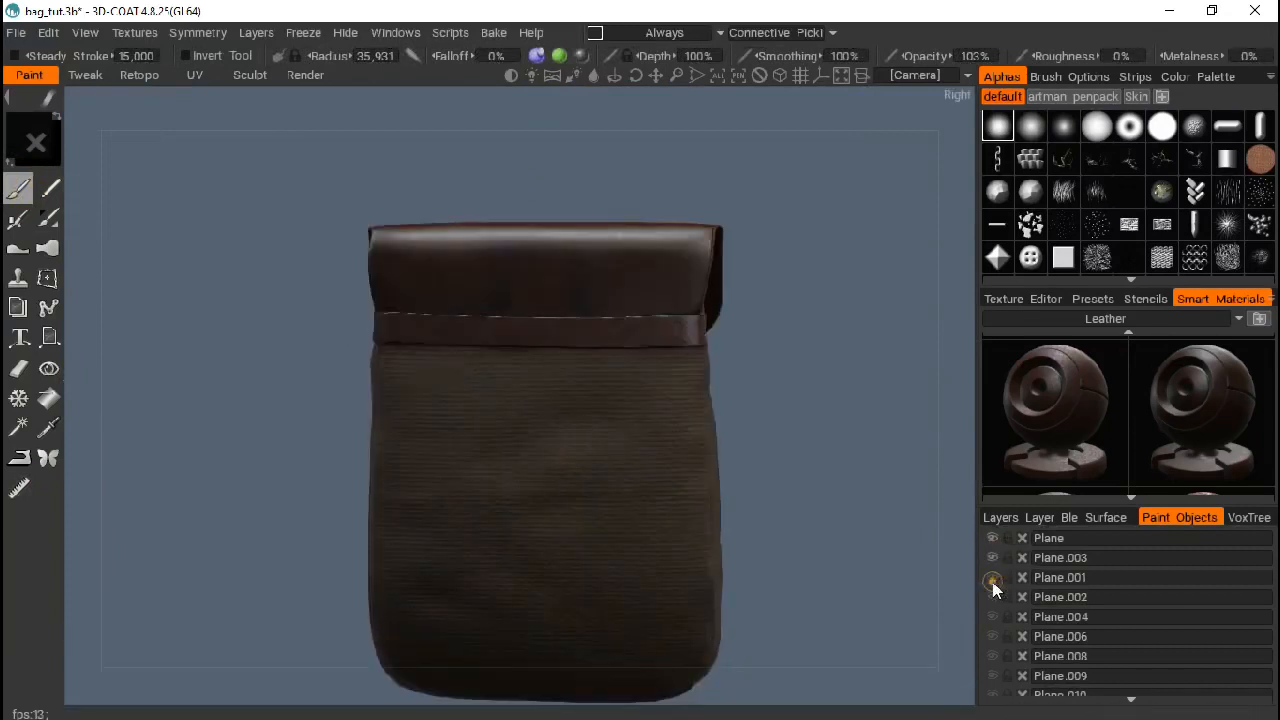
{"action": "left_click", "coordinate": [992, 598]}
{"action": "left_click", "coordinate": [989, 617]}
{"action": "left_click", "coordinate": [992, 656]}
{"action": "left_click", "coordinate": [992, 676]}
{"action": "scroll", "coordinate": [1010, 620], "scroll_direction": "down", "scroll_amount": 2}
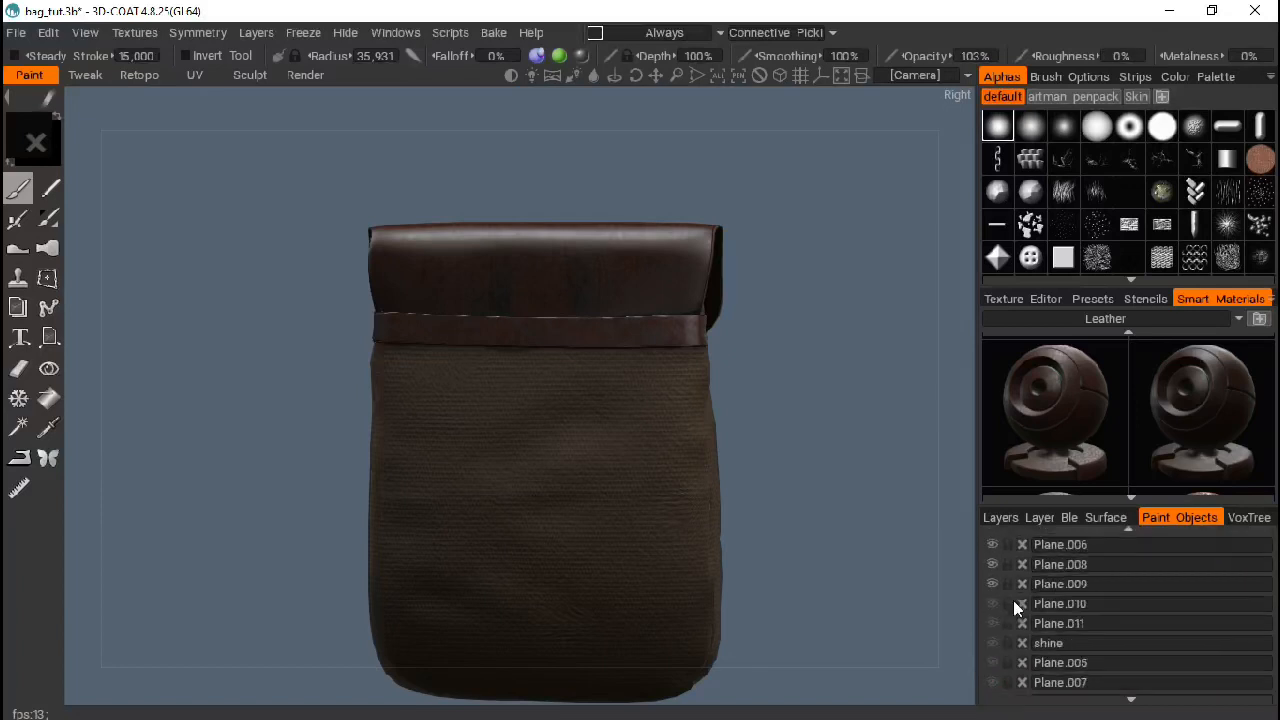
{"action": "left_click", "coordinate": [992, 663]}
{"action": "left_click", "coordinate": [992, 682]}
Step: Unhide the paint objects listed from Cylinder down to Circle.003
{"action": "scroll", "coordinate": [1010, 684], "scroll_direction": "down", "scroll_amount": 2}
{"action": "scroll", "coordinate": [1016, 568], "scroll_direction": "down", "scroll_amount": 1}
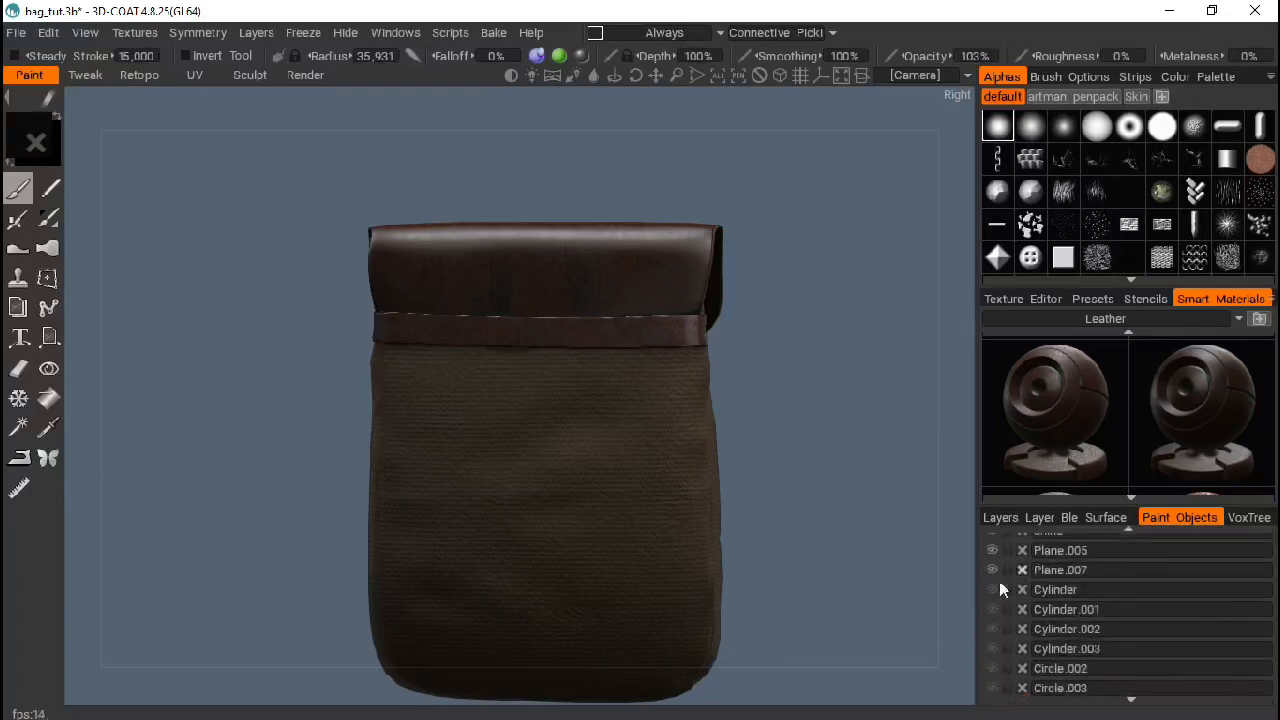
{"action": "left_click", "coordinate": [992, 609]}
{"action": "left_click", "coordinate": [992, 629]}
{"action": "left_click", "coordinate": [992, 648]}
{"action": "left_click", "coordinate": [992, 668]}
{"action": "left_click", "coordinate": [992, 688]}
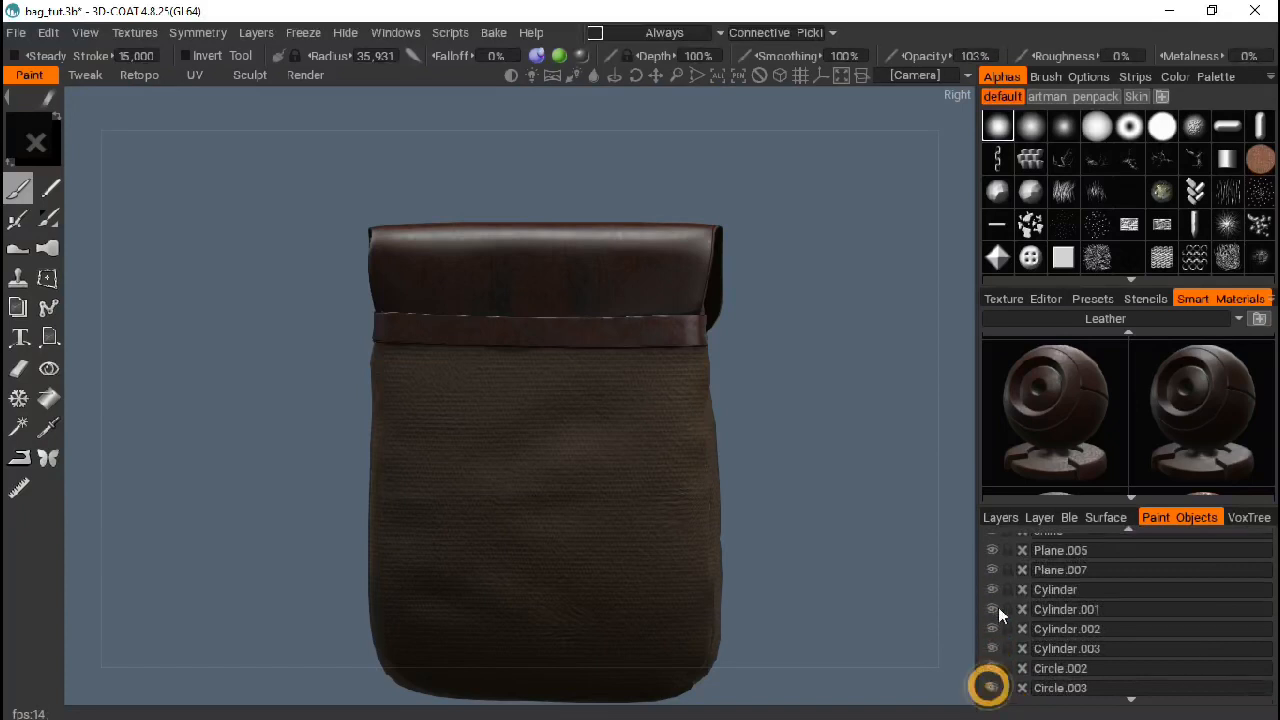
Step: Unhide the paint objects listed after Circle.003 down to Plane.019
{"action": "scroll", "coordinate": [1000, 615], "scroll_direction": "down", "scroll_amount": 3}
{"action": "left_click", "coordinate": [992, 612]}
{"action": "left_click", "coordinate": [992, 632]}
{"action": "left_click", "coordinate": [992, 652]}
{"action": "left_click", "coordinate": [992, 668]}
{"action": "left_click", "coordinate": [991, 685]}
{"action": "left_click_drag", "start_coordinate": [1037, 688], "coordinate": [1039, 604]}
{"action": "left_click", "coordinate": [992, 593]}
{"action": "left_click", "coordinate": [992, 613]}
{"action": "left_click", "coordinate": [992, 632]}
{"action": "left_click", "coordinate": [992, 652]}
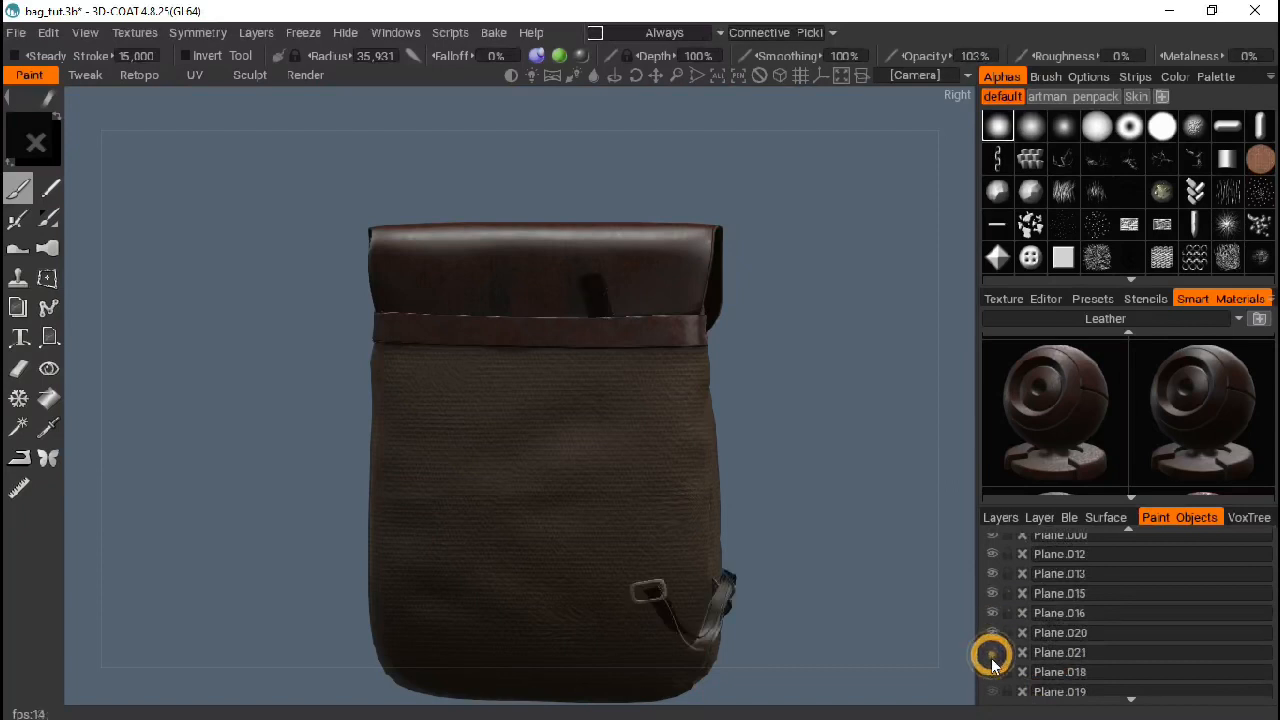
{"action": "left_click", "coordinate": [992, 672]}
{"action": "left_click", "coordinate": [992, 691]}
Step: Unhide the remaining paint objects from Plane.022 down to Plane.027, including the carrying handle and shoulder straps
{"action": "left_click_drag", "start_coordinate": [1016, 688], "coordinate": [1021, 578]}
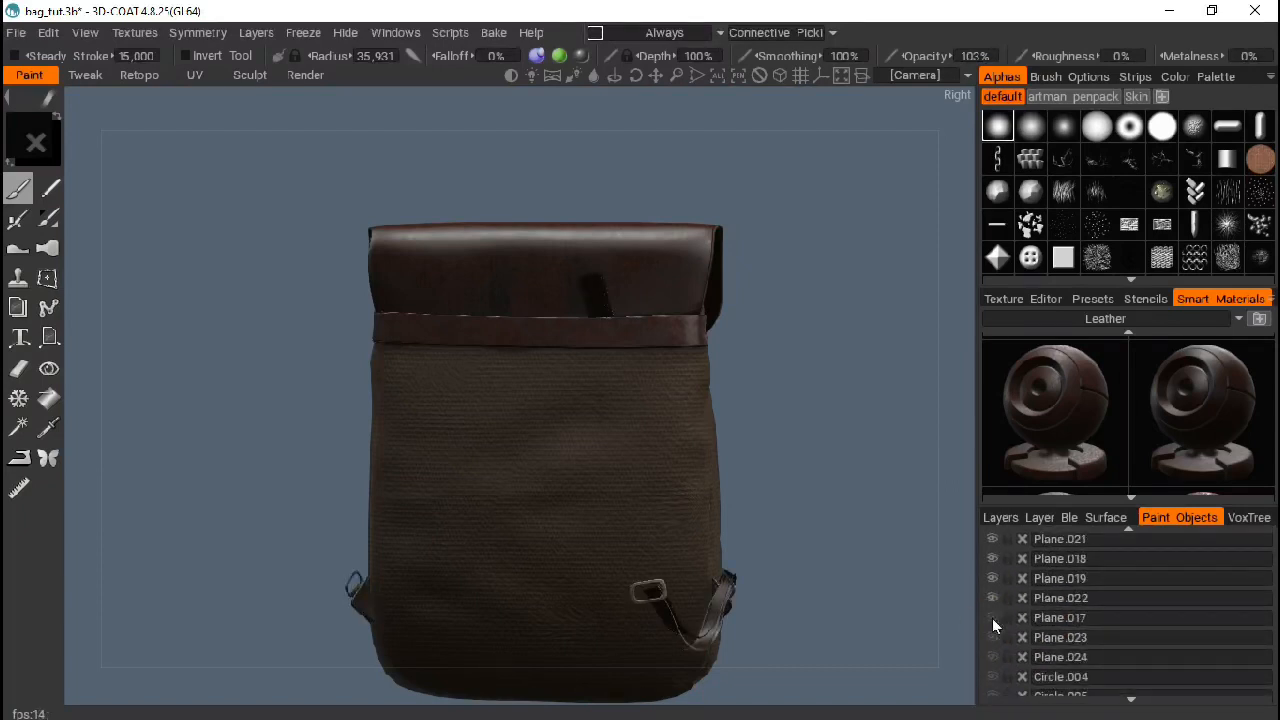
{"action": "left_click", "coordinate": [992, 637]}
{"action": "left_click", "coordinate": [992, 657]}
{"action": "left_click", "coordinate": [992, 677]}
{"action": "left_click", "coordinate": [992, 692]}
{"action": "left_click_drag", "start_coordinate": [1016, 688], "coordinate": [1035, 540]}
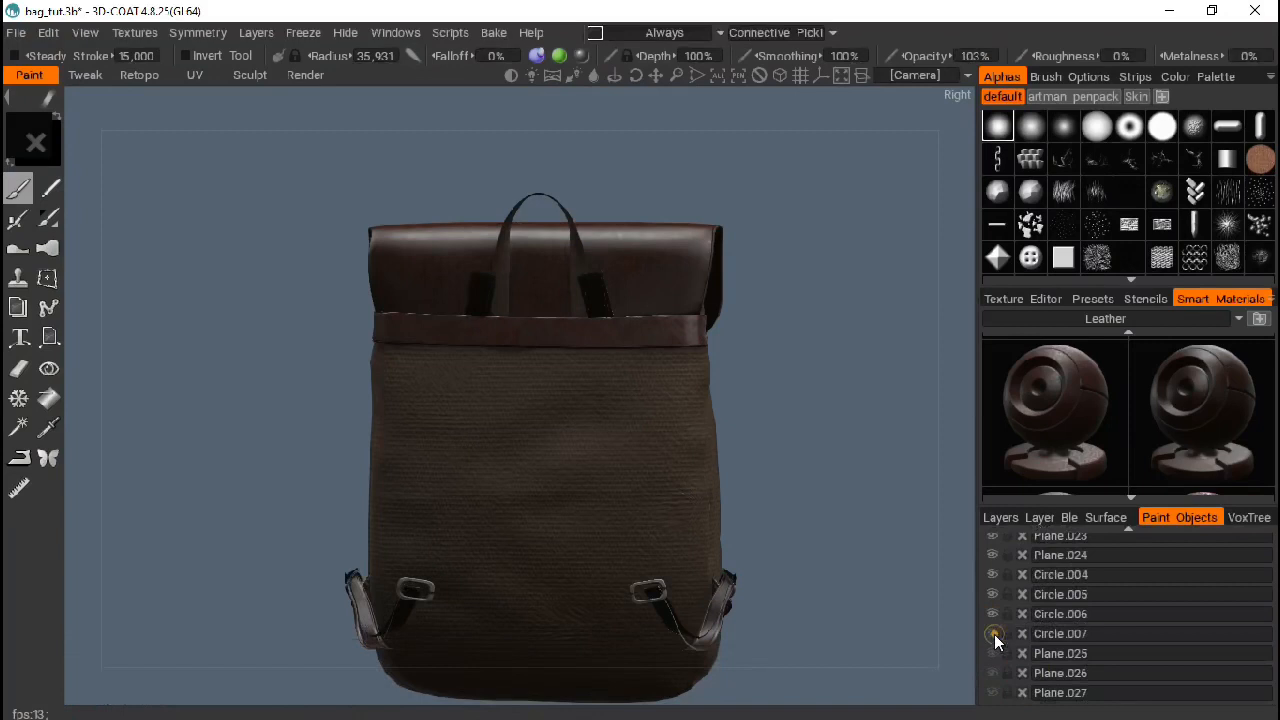
{"action": "left_click", "coordinate": [992, 655]}
{"action": "left_click", "coordinate": [991, 674]}
{"action": "left_click", "coordinate": [991, 692]}
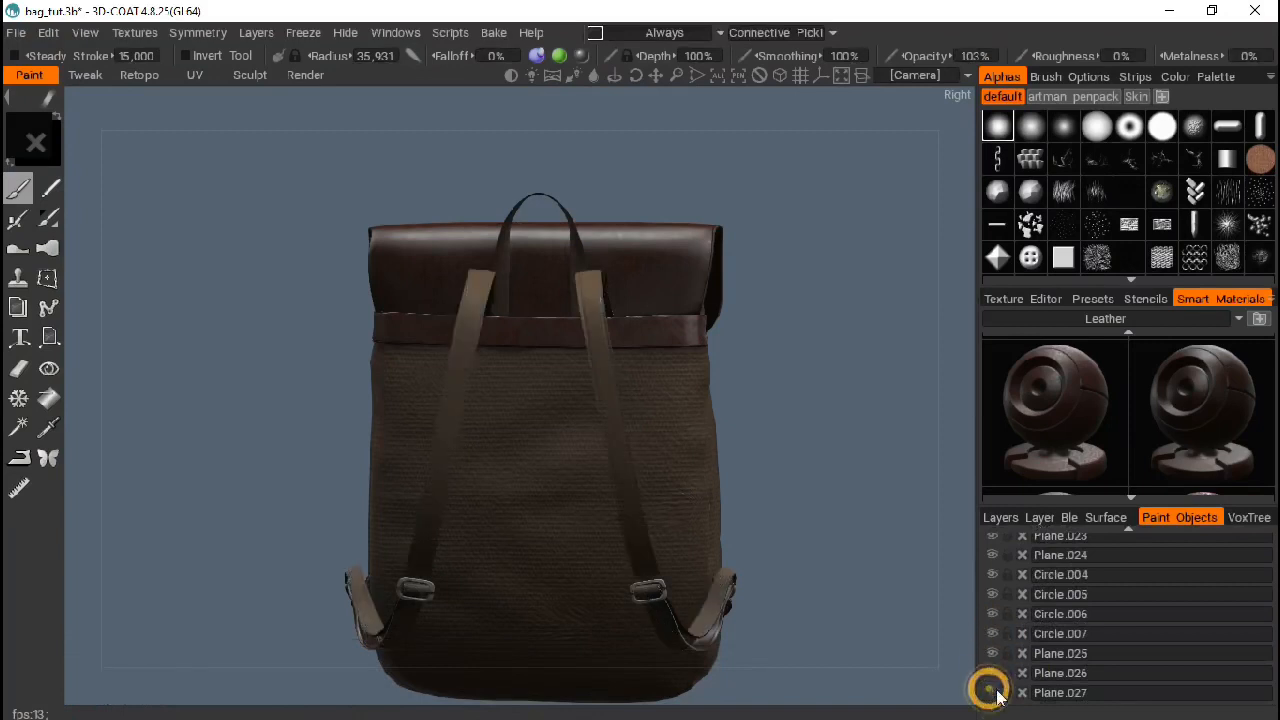
{"action": "left_click", "coordinate": [1060, 663]}
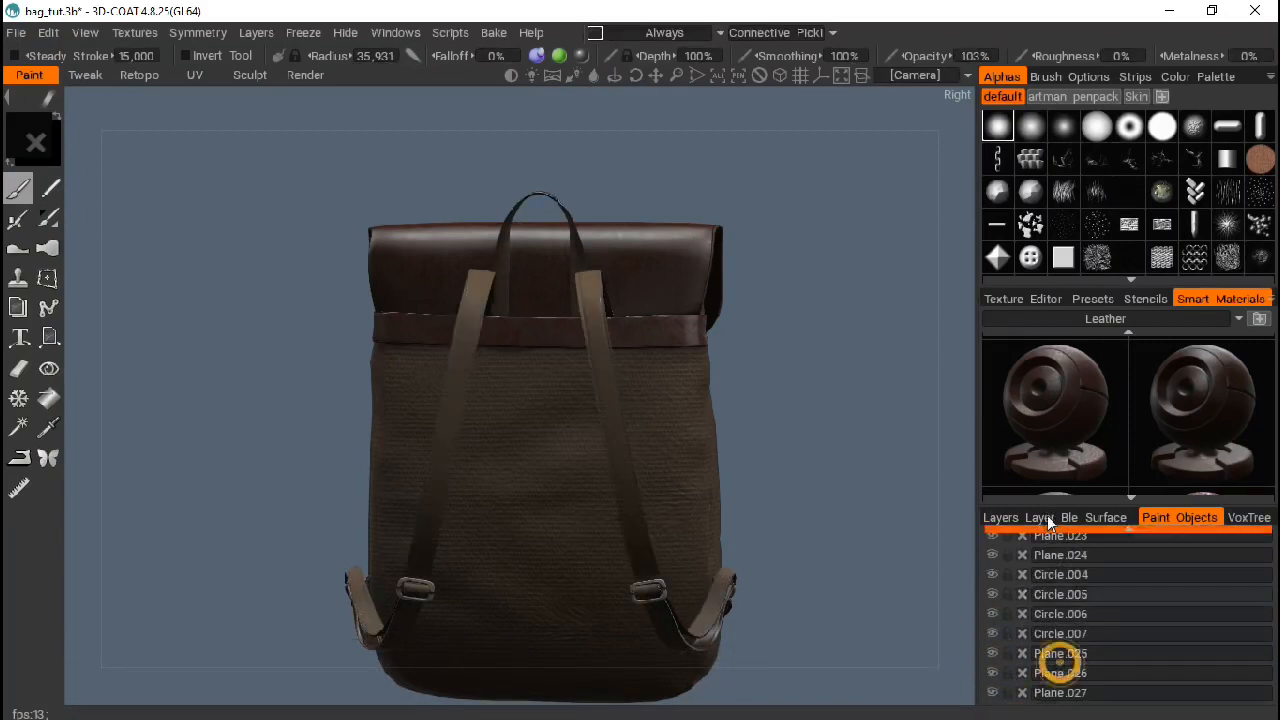
Step: Unhide the Cylinder.001 paint object, the lower rivet of one flap strap
{"action": "left_click_drag", "start_coordinate": [844, 408], "coordinate": [691, 260]}
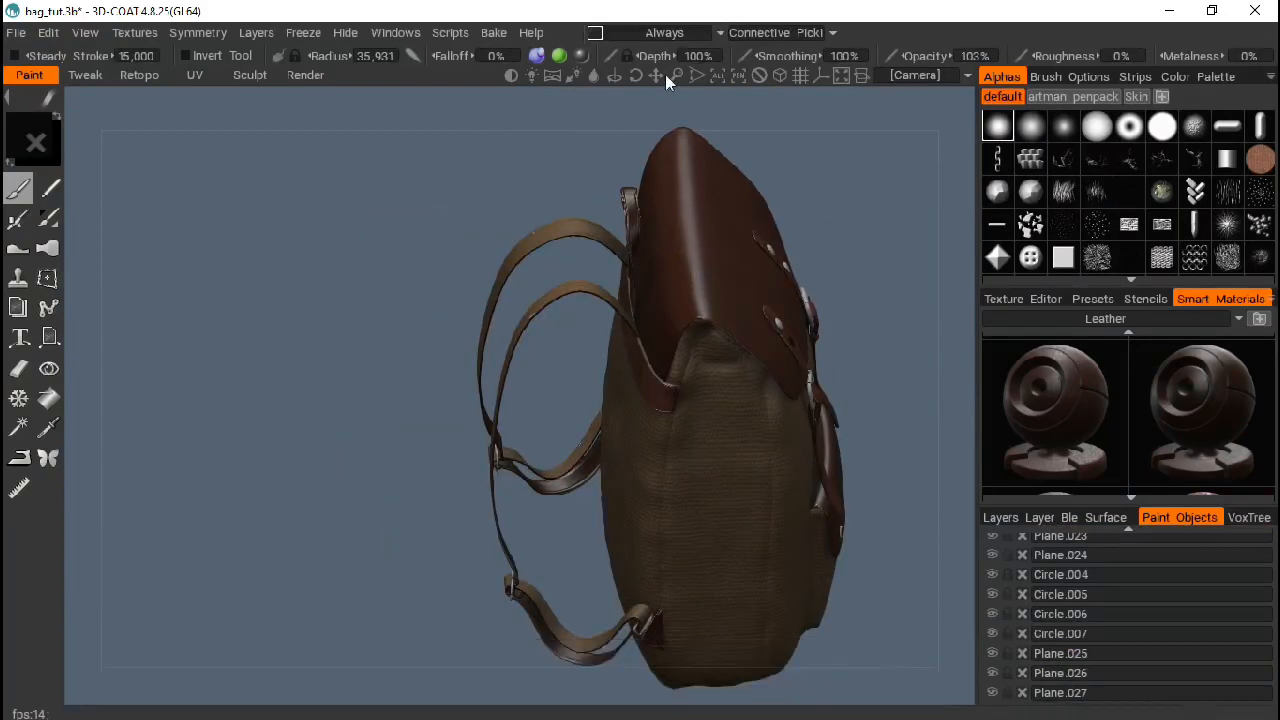
{"action": "left_click_drag", "start_coordinate": [671, 76], "coordinate": [671, 76]}
{"action": "left_click_drag", "start_coordinate": [413, 319], "coordinate": [370, 182]}
{"action": "left_click_drag", "start_coordinate": [676, 77], "coordinate": [980, 408]}
{"action": "left_click", "coordinate": [1015, 654]}
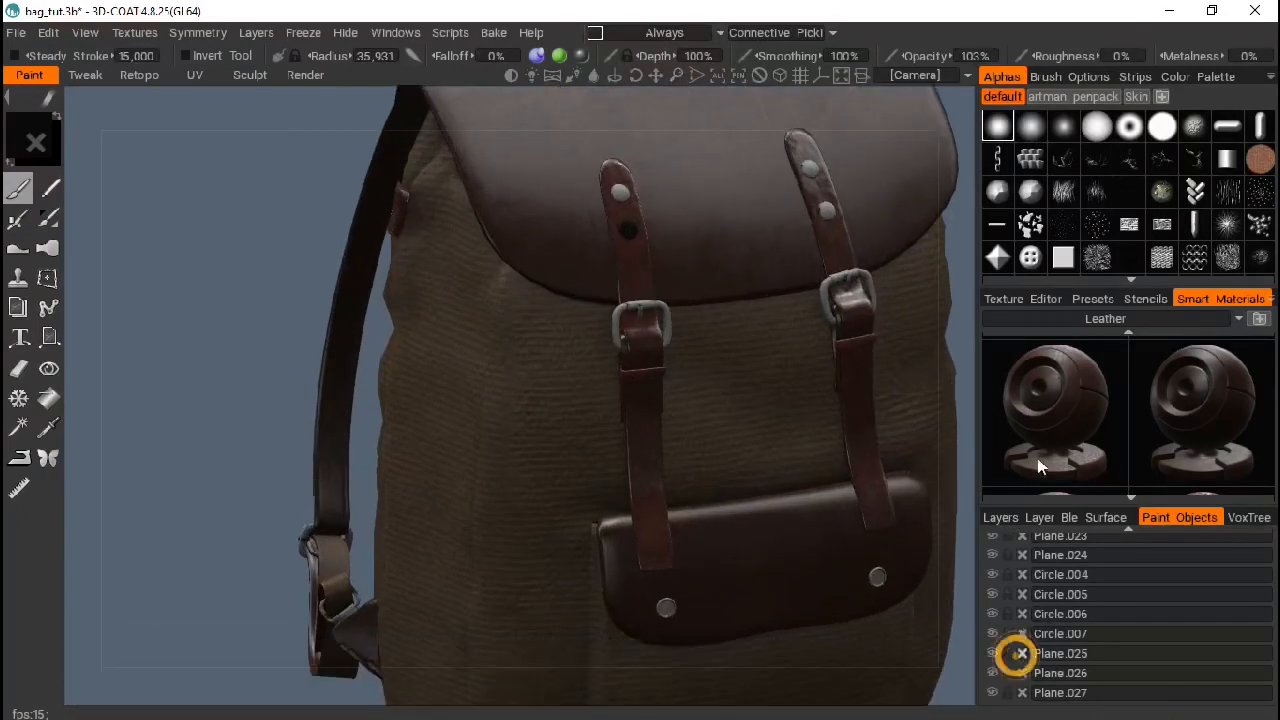
{"action": "scroll", "coordinate": [1037, 607], "scroll_direction": "up", "scroll_amount": 3}
{"action": "left_click", "coordinate": [1034, 580]}
{"action": "scroll", "coordinate": [1030, 590], "scroll_direction": "down", "scroll_amount": 5}
{"action": "scroll", "coordinate": [1030, 580], "scroll_direction": "up", "scroll_amount": 3}
{"action": "scroll", "coordinate": [1033, 604], "scroll_direction": "down", "scroll_amount": 1}
{"action": "double_click", "coordinate": [1035, 597]}
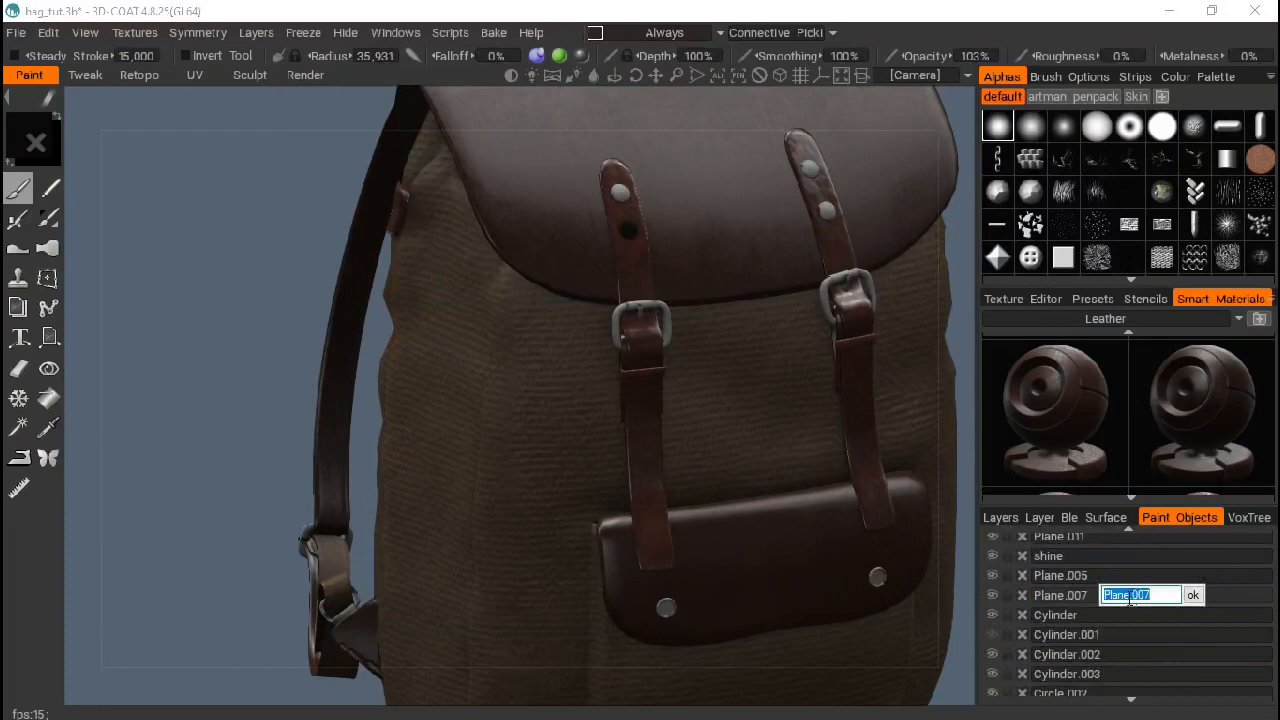
{"action": "left_click", "coordinate": [1193, 595]}
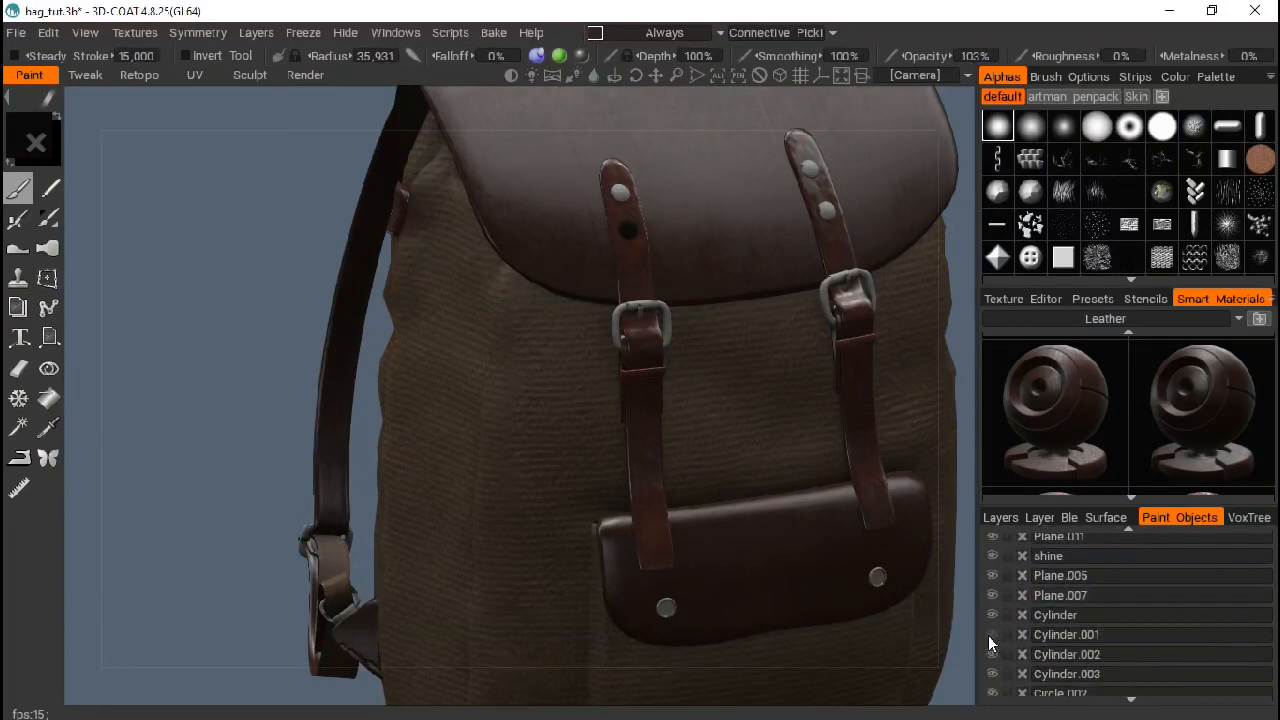
{"action": "left_click", "coordinate": [992, 634]}
Step: Fill the two front pocket rivets with the plastic_checker smart material from the plastic category
{"action": "mouse_move", "coordinate": [1126, 317]}
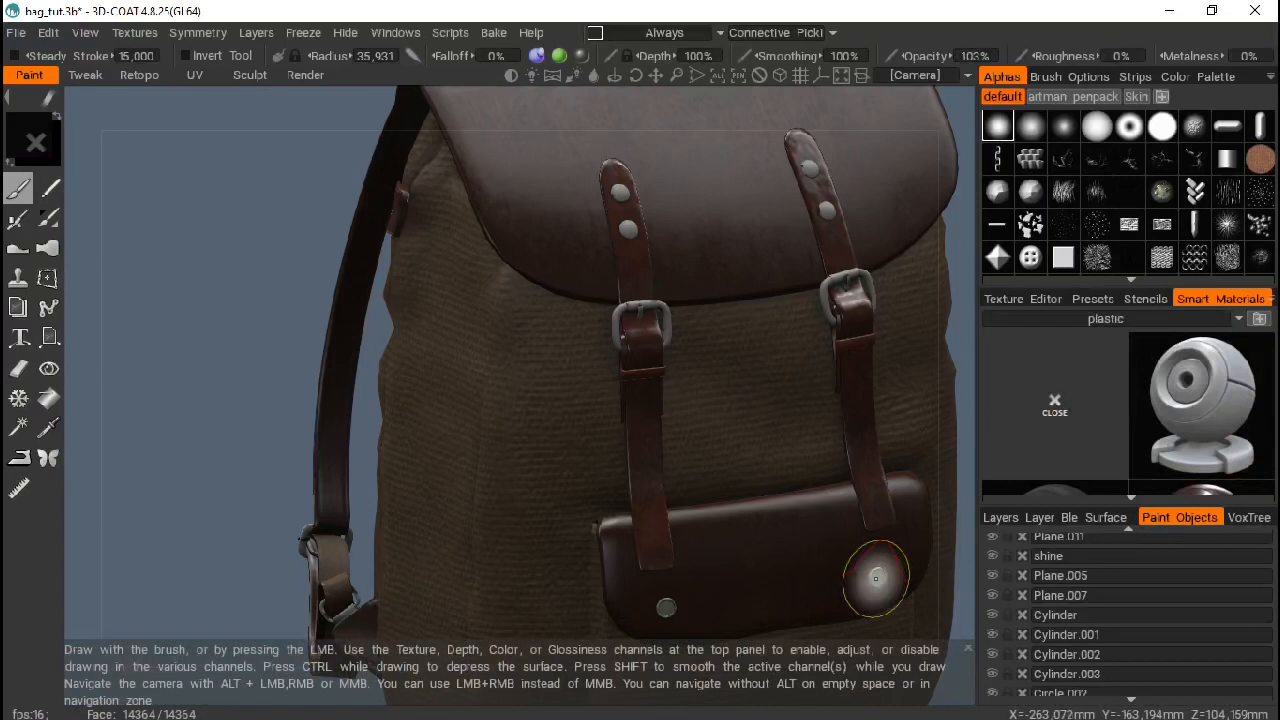
{"action": "scroll", "coordinate": [1150, 410], "scroll_direction": "down", "scroll_amount": 1}
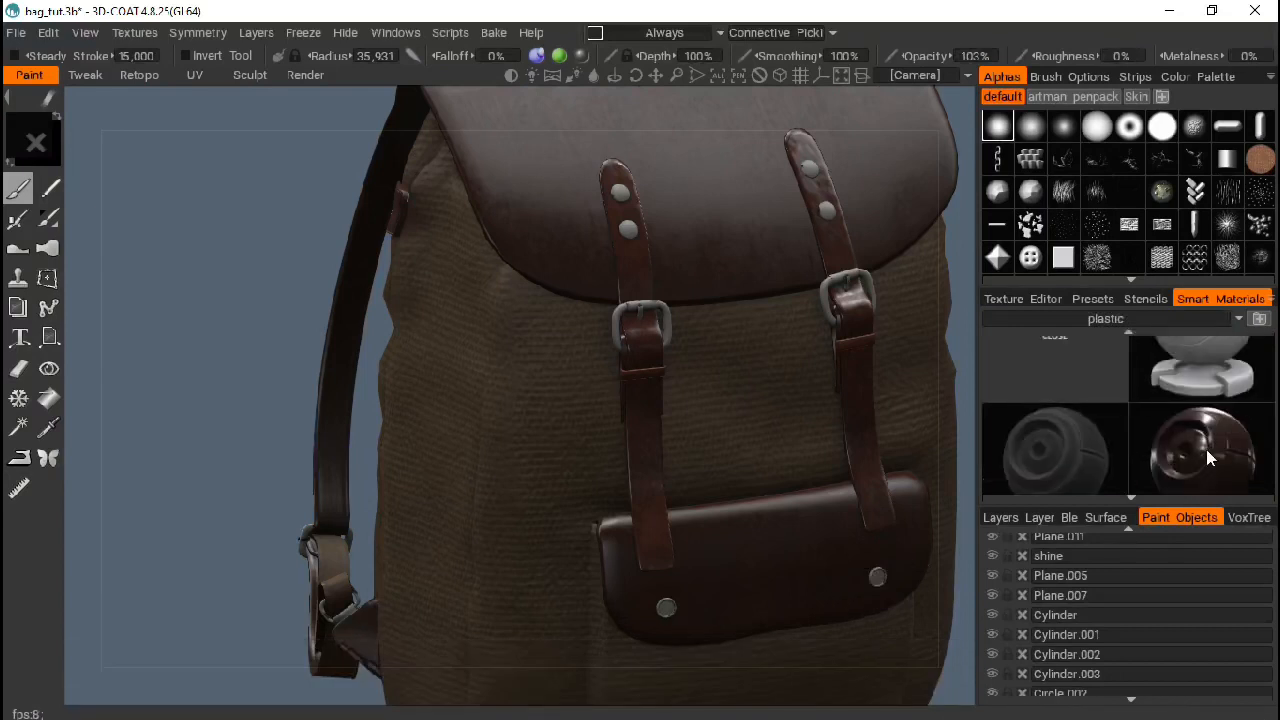
{"action": "mouse_move", "coordinate": [1207, 458]}
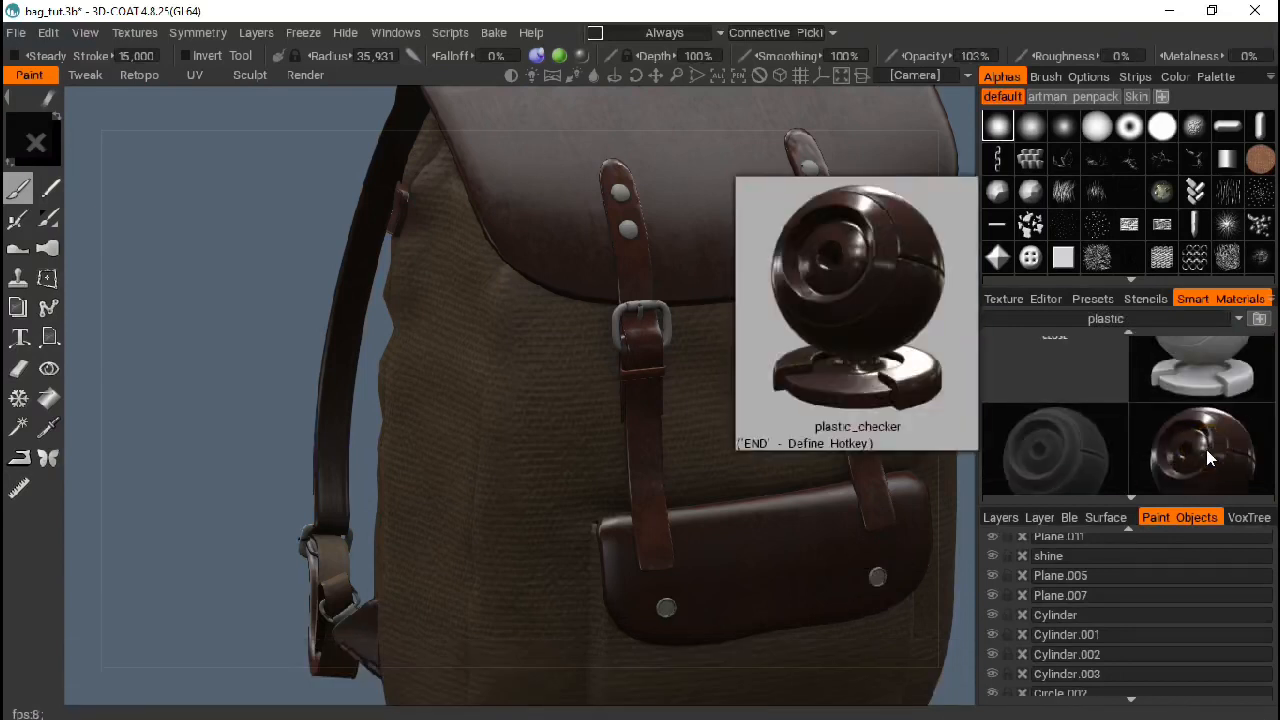
{"action": "left_click", "coordinate": [1207, 458]}
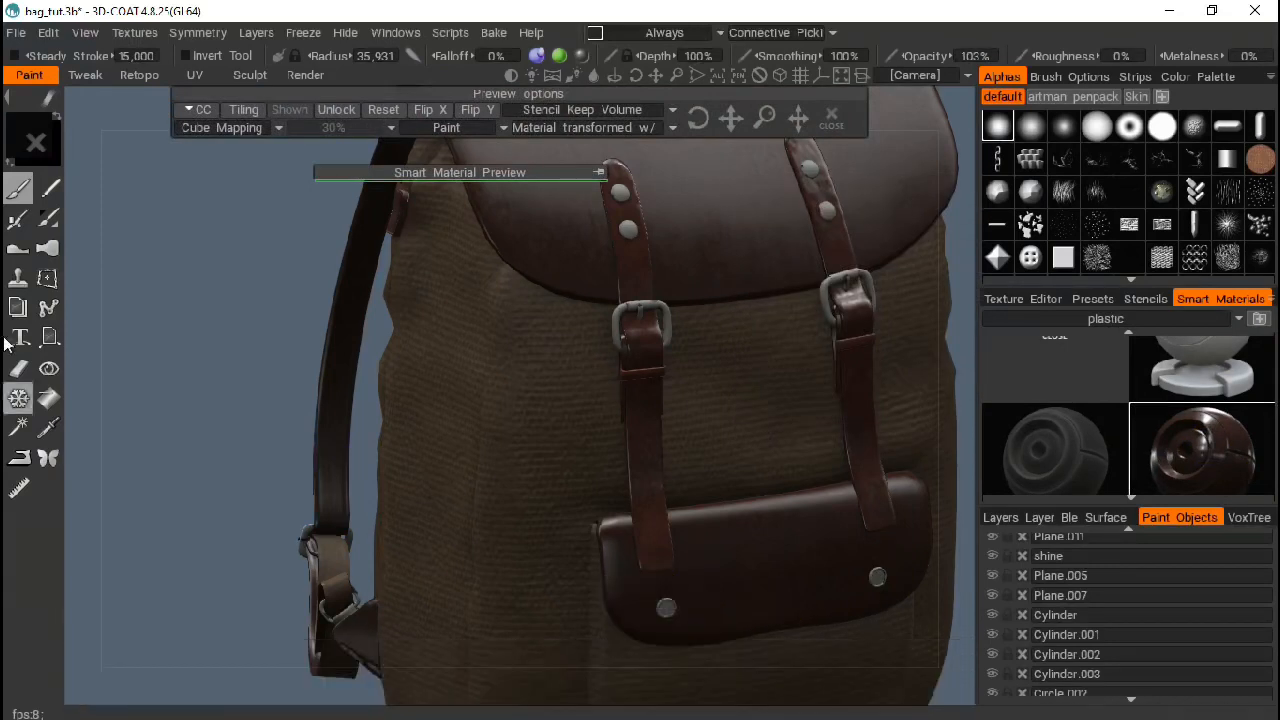
{"action": "left_click", "coordinate": [48, 398]}
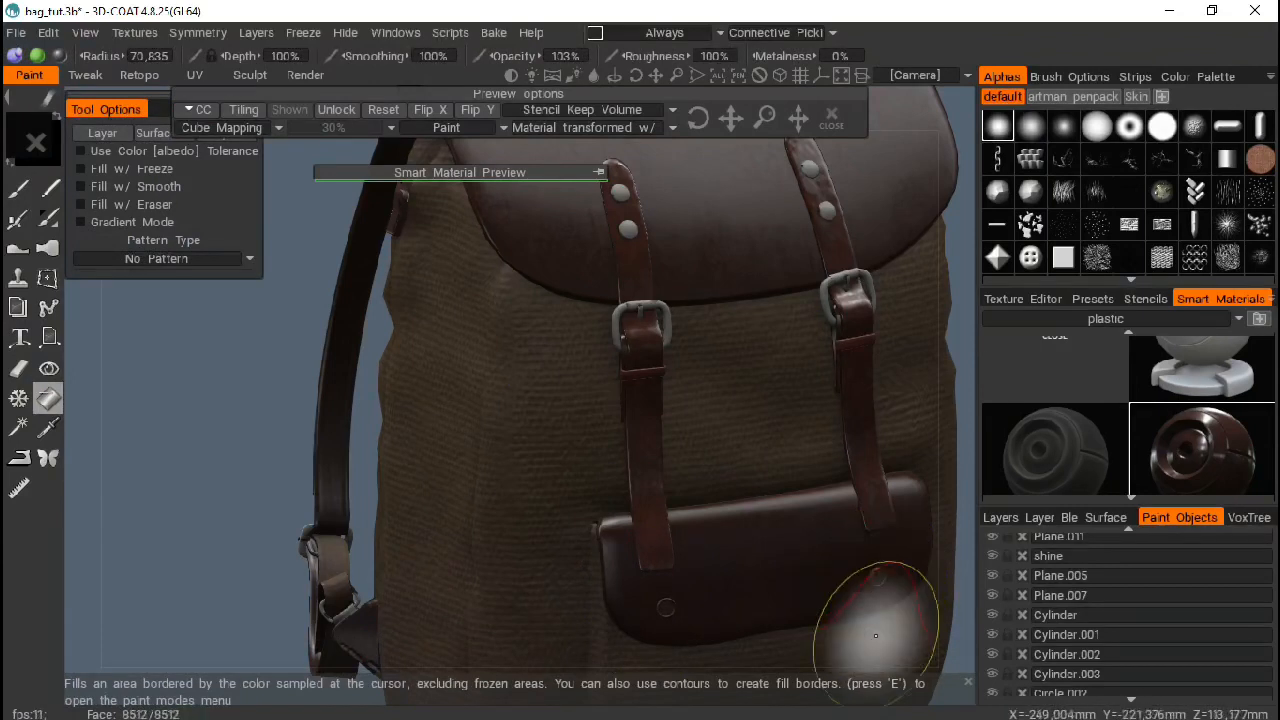
Step: Choose the silver-toned smart material labelled gold rough from the metals category
{"action": "left_click", "coordinate": [1138, 320]}
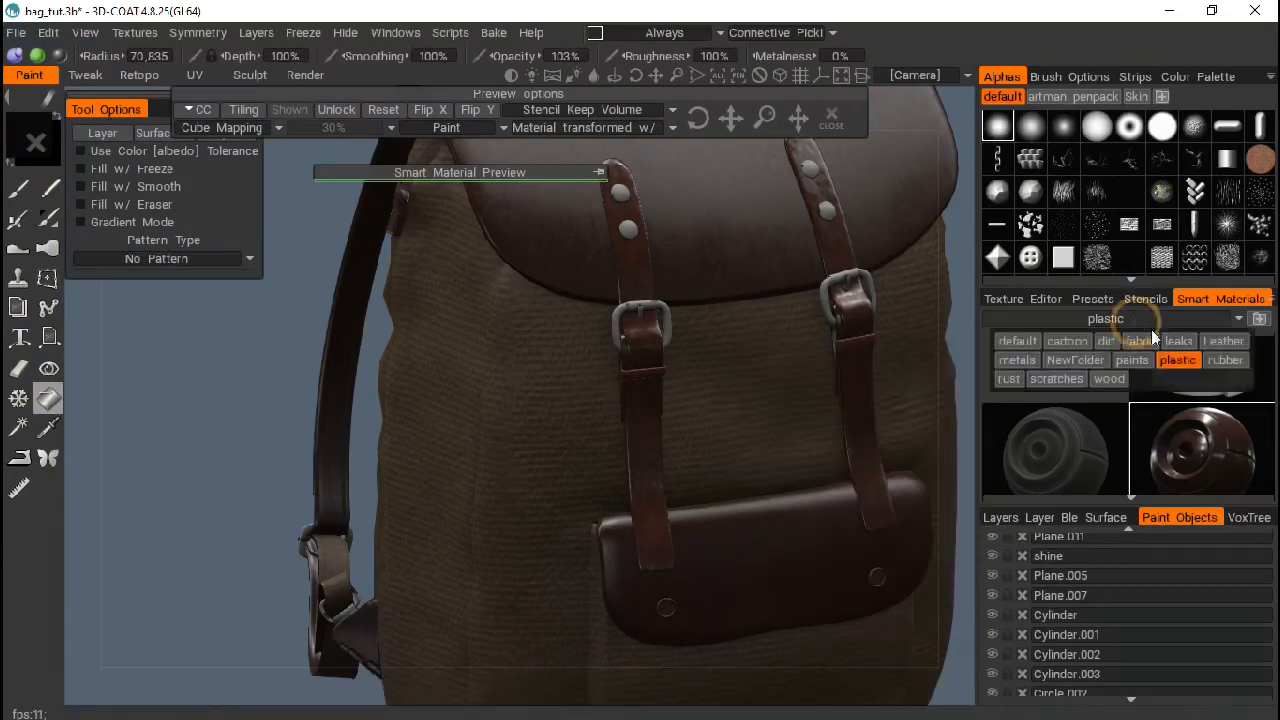
{"action": "left_click", "coordinate": [1012, 360]}
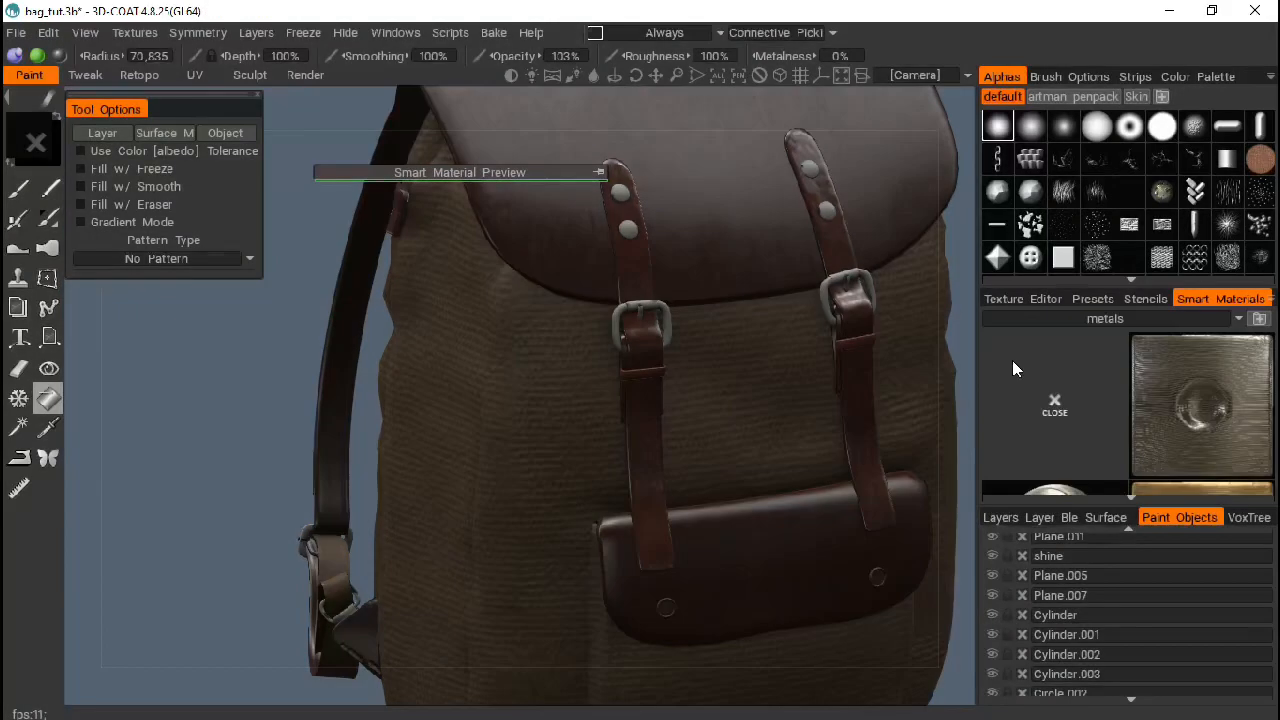
{"action": "left_click", "coordinate": [1040, 396]}
{"action": "scroll", "coordinate": [1095, 420], "scroll_direction": "down", "scroll_amount": 5}
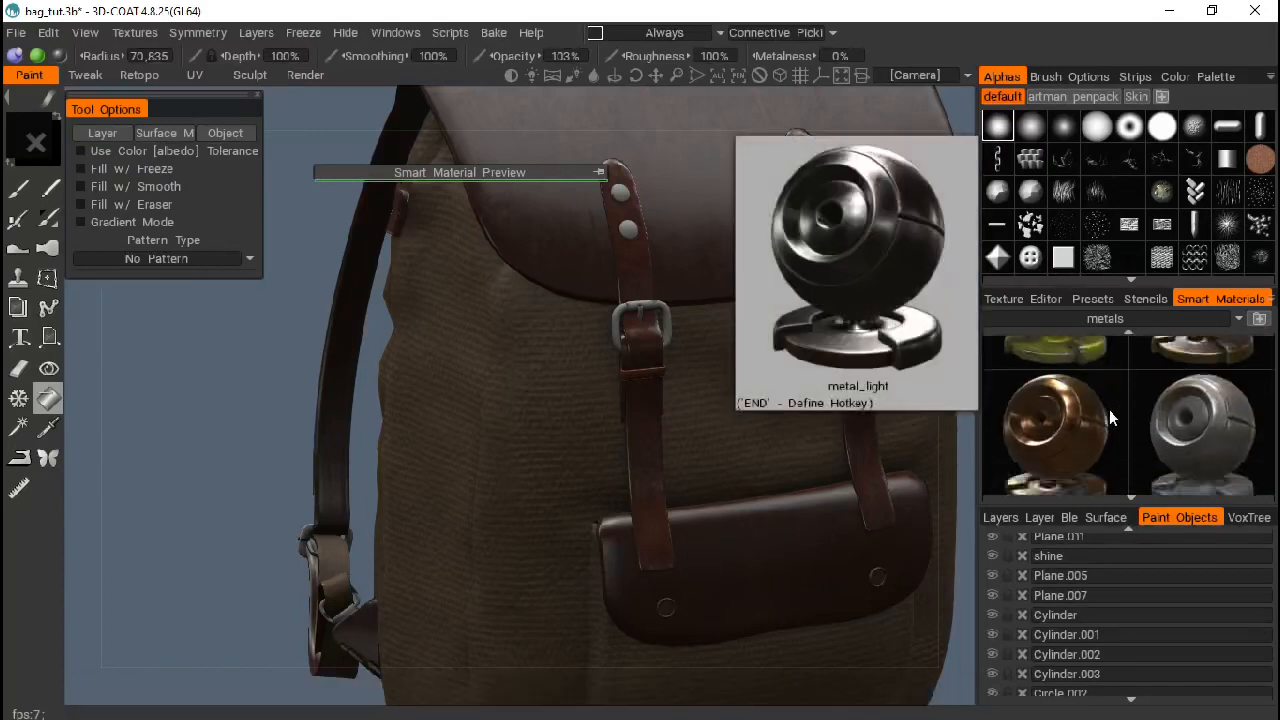
{"action": "scroll", "coordinate": [1109, 409], "scroll_direction": "down", "scroll_amount": 3}
{"action": "scroll", "coordinate": [1111, 451], "scroll_direction": "down", "scroll_amount": 4}
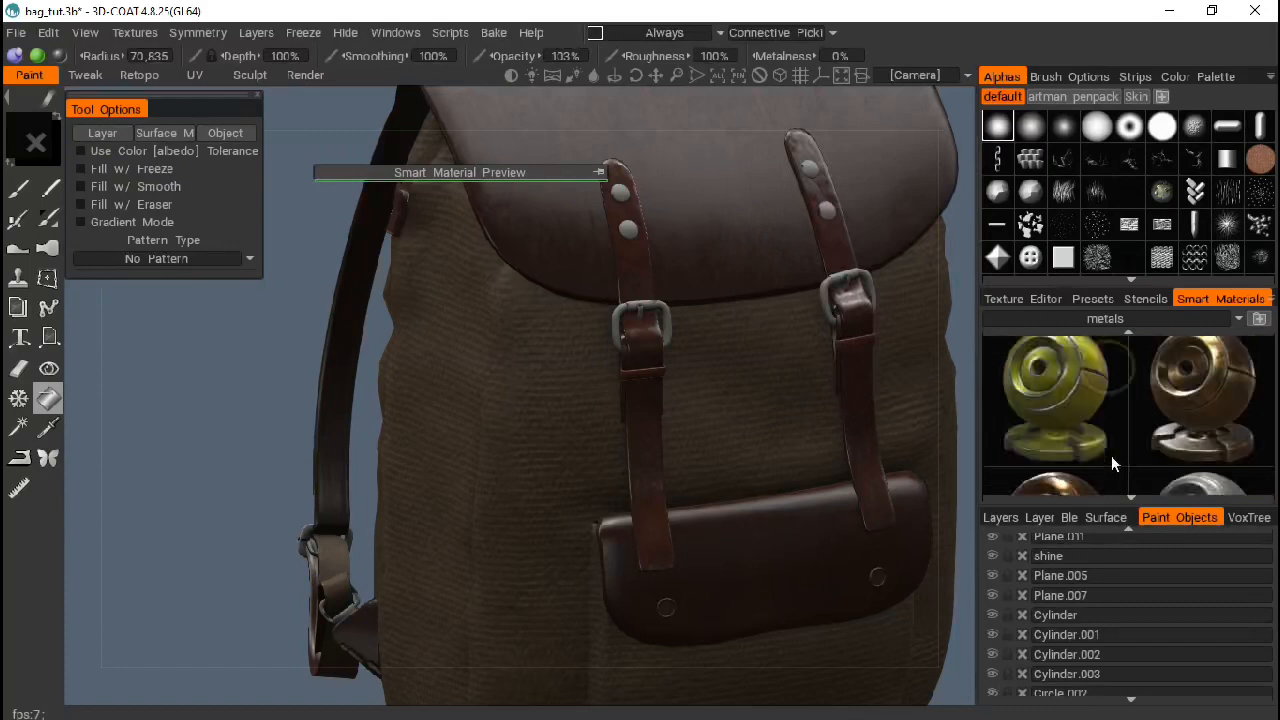
{"action": "mouse_move", "coordinate": [1112, 397]}
{"action": "scroll", "coordinate": [1112, 397], "scroll_direction": "down", "scroll_amount": 5}
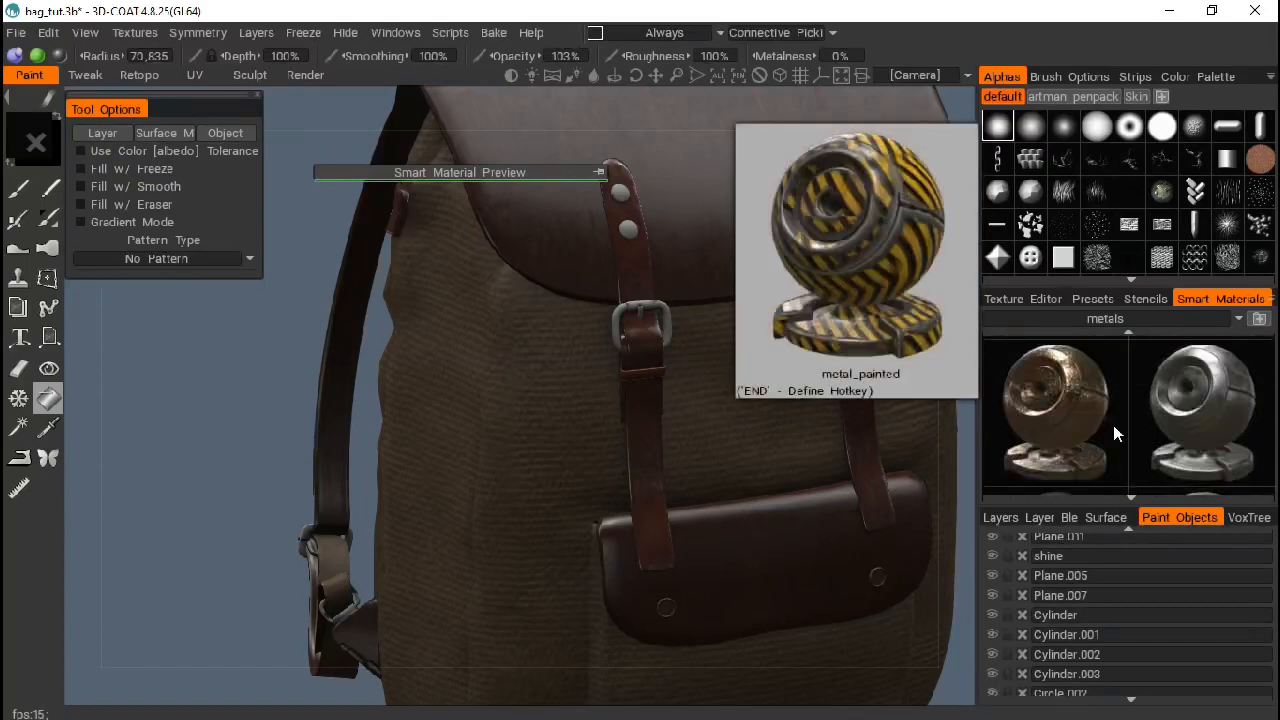
{"action": "scroll", "coordinate": [1117, 445], "scroll_direction": "down", "scroll_amount": 5}
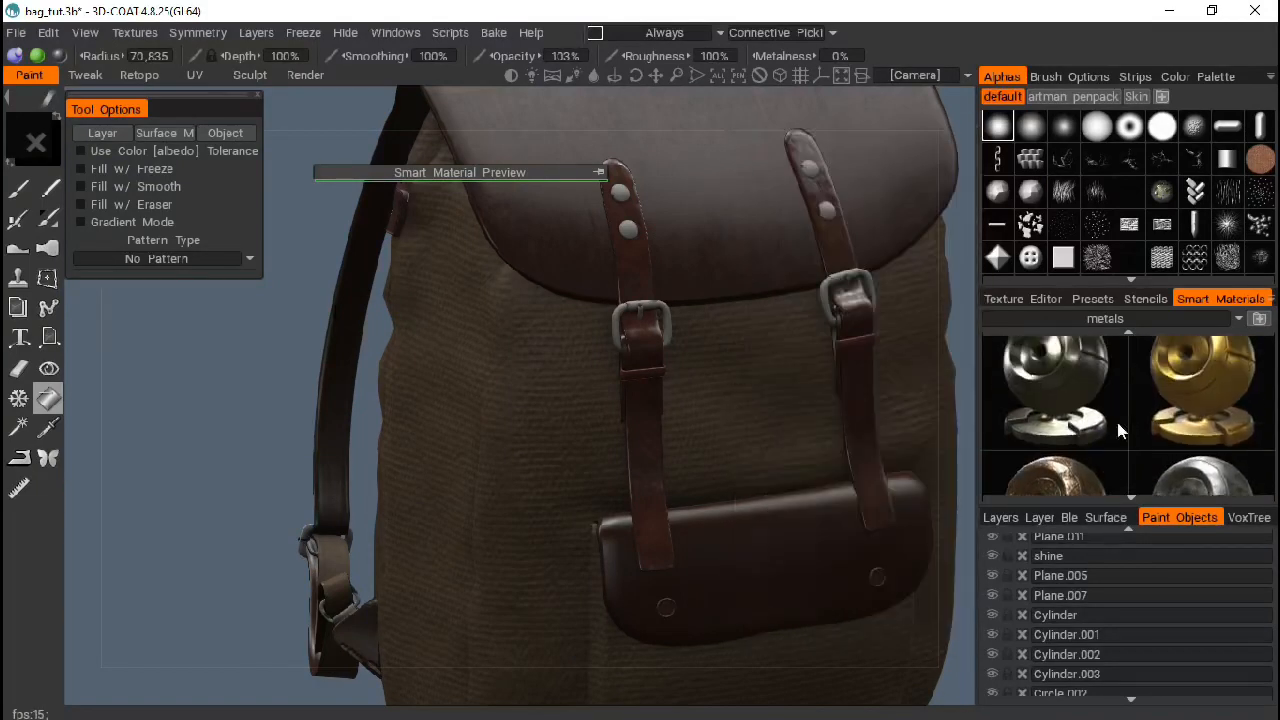
{"action": "scroll", "coordinate": [1120, 458], "scroll_direction": "down", "scroll_amount": 3}
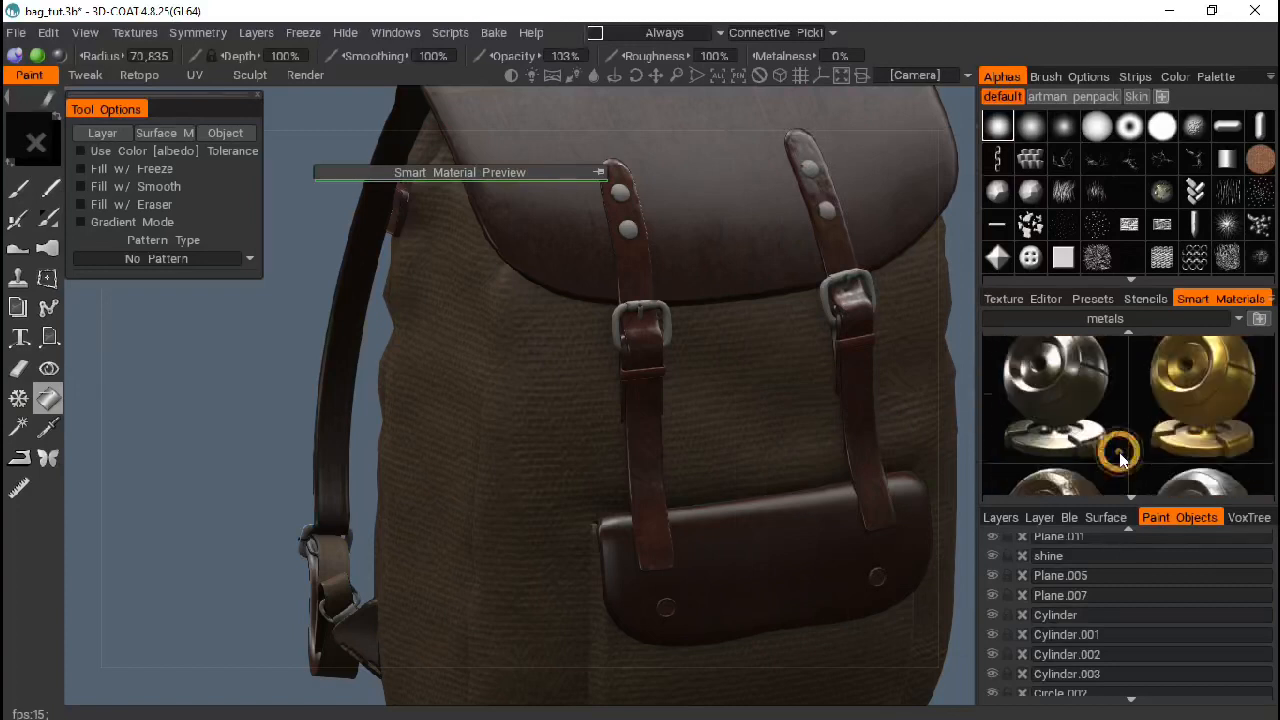
{"action": "mouse_move", "coordinate": [1088, 430]}
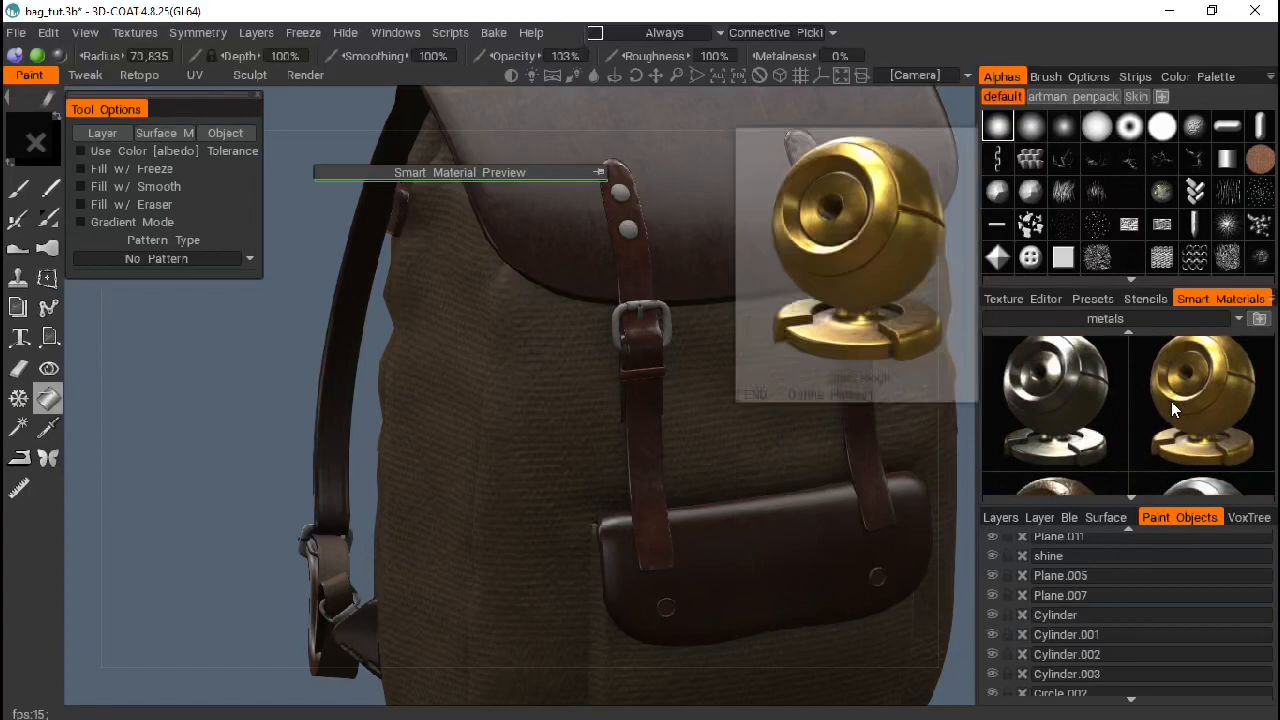
{"action": "left_click", "coordinate": [1100, 418]}
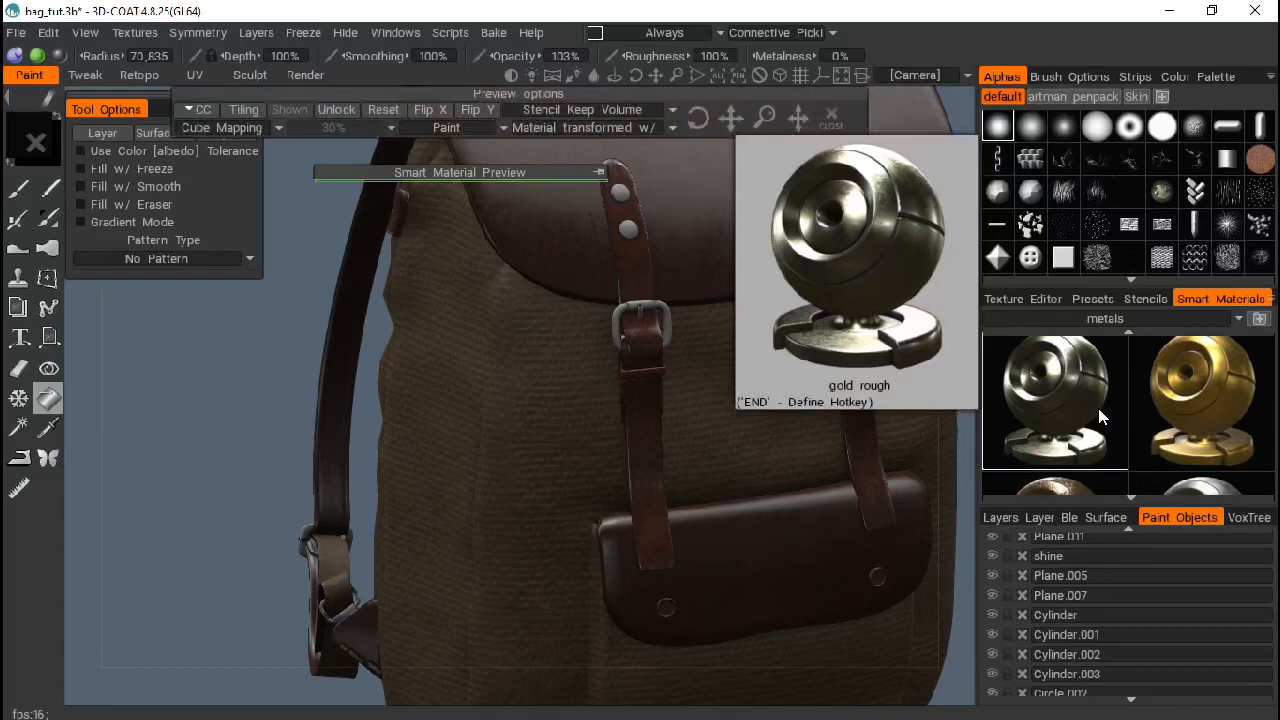
Step: Fill both front strap buckles and the first buckle's prong with the silver-toned metal
{"action": "left_click_drag", "start_coordinate": [656, 77], "coordinate": [975, 120]}
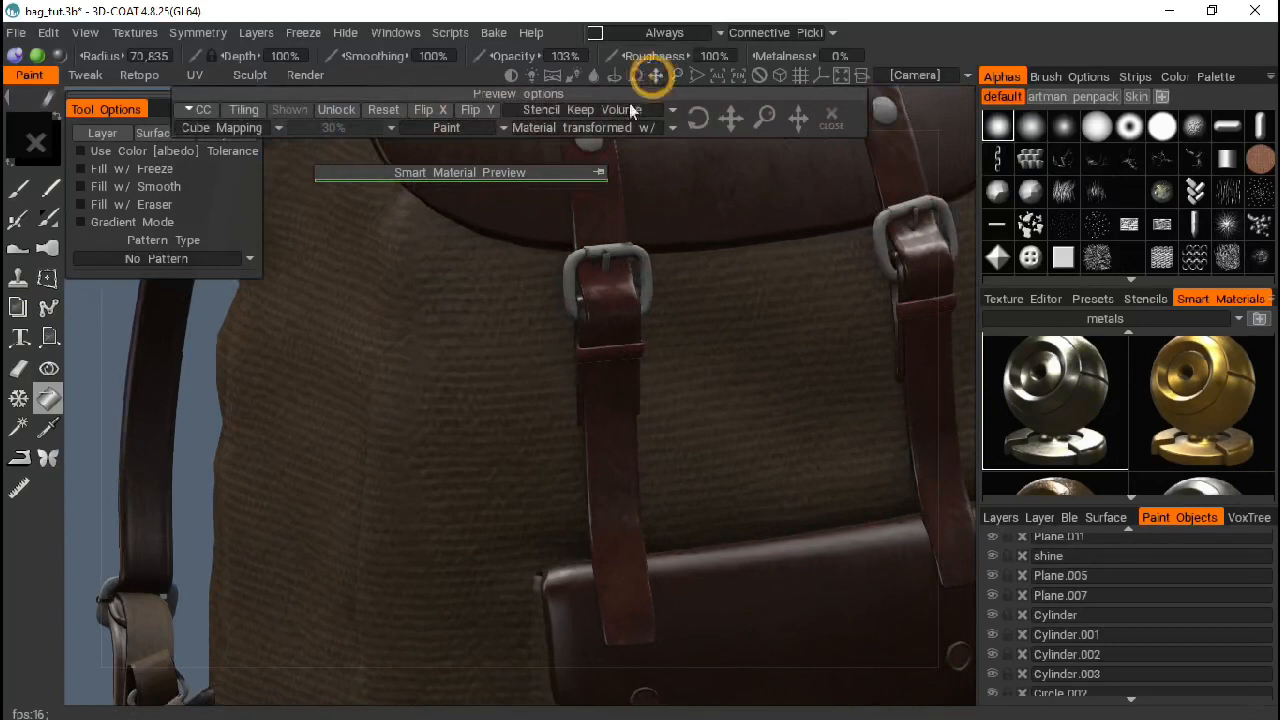
{"action": "left_click_drag", "start_coordinate": [528, 184], "coordinate": [524, 314]}
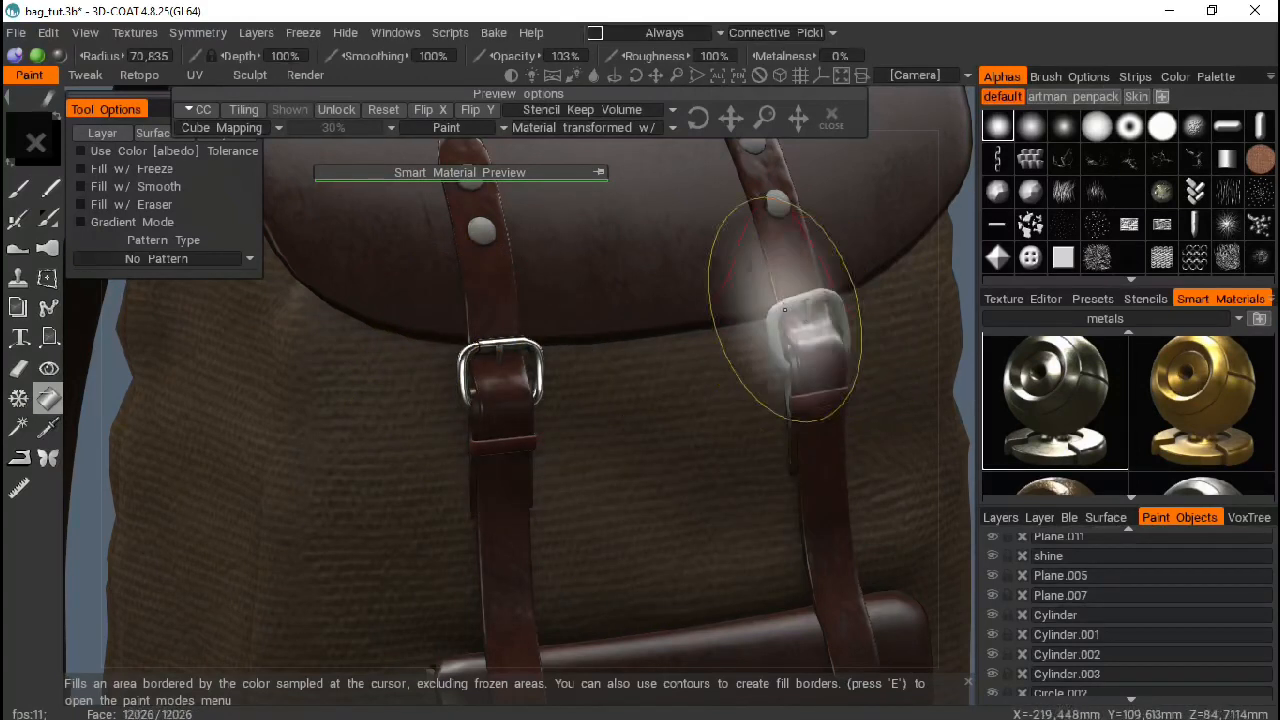
{"action": "left_click", "coordinate": [797, 299]}
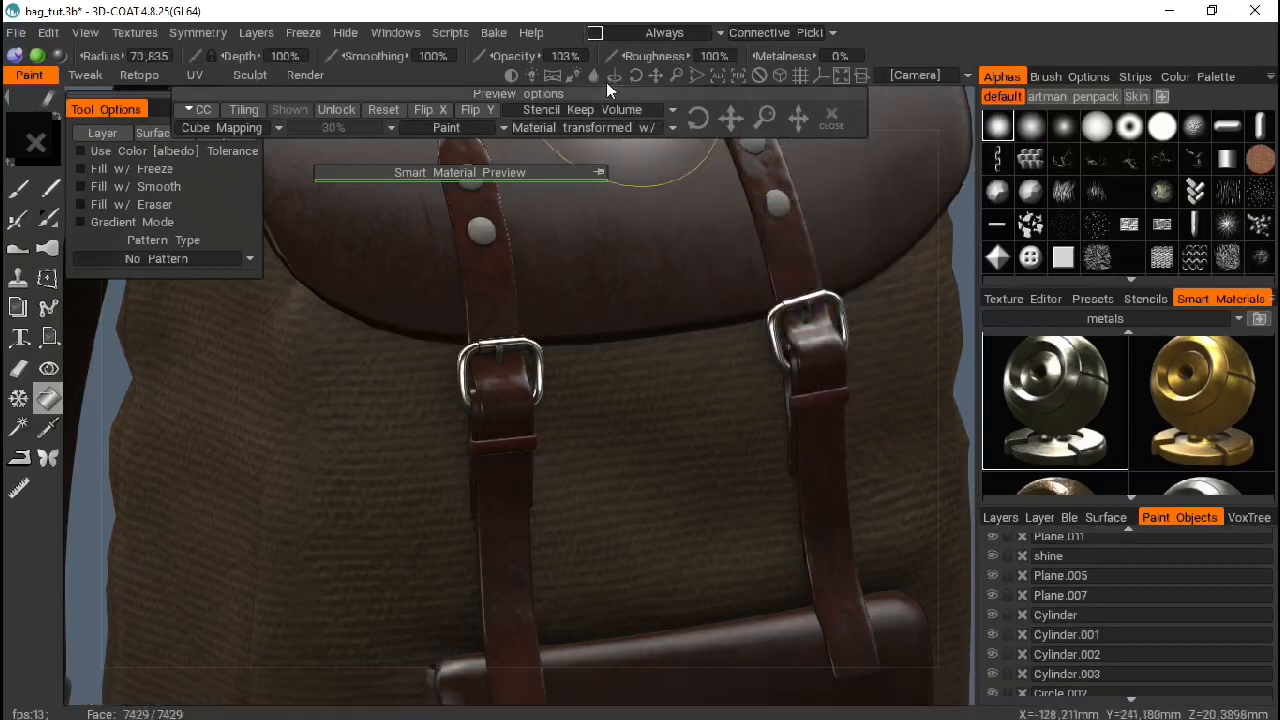
{"action": "left_click_drag", "start_coordinate": [678, 74], "coordinate": [870, 74]}
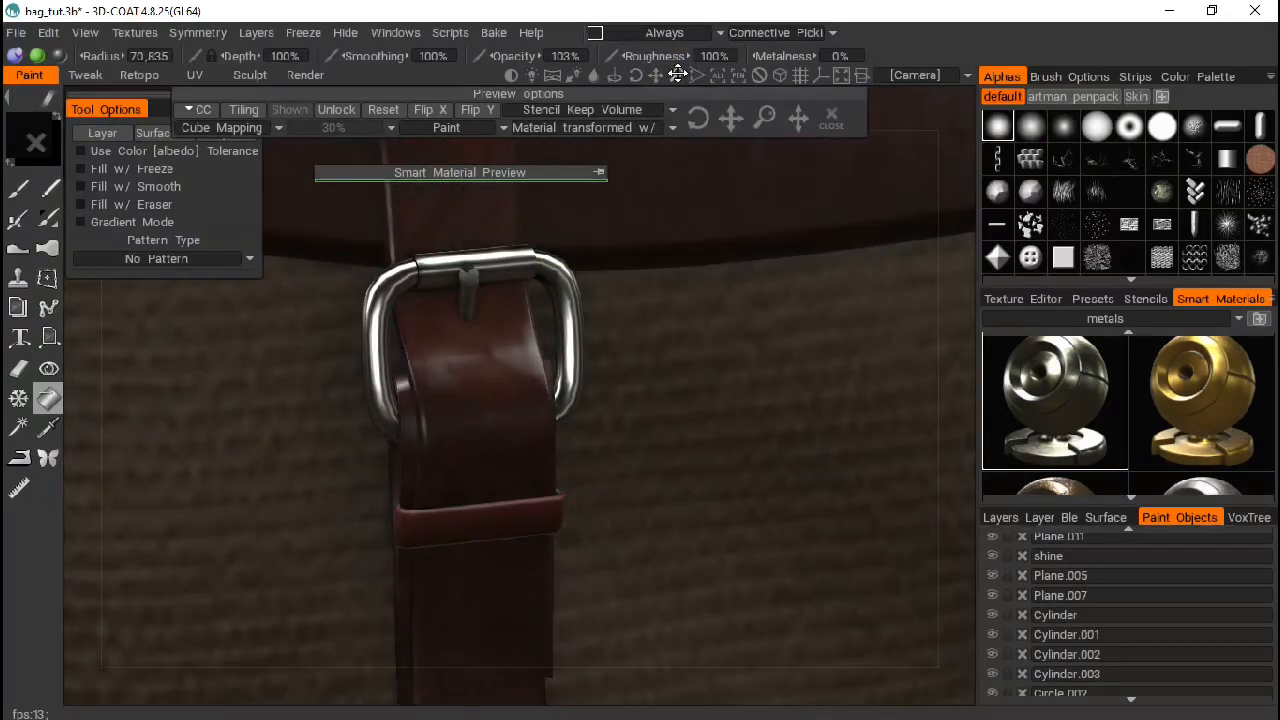
{"action": "left_click_drag", "start_coordinate": [677, 76], "coordinate": [632, 94]}
{"action": "left_click", "coordinate": [462, 260]}
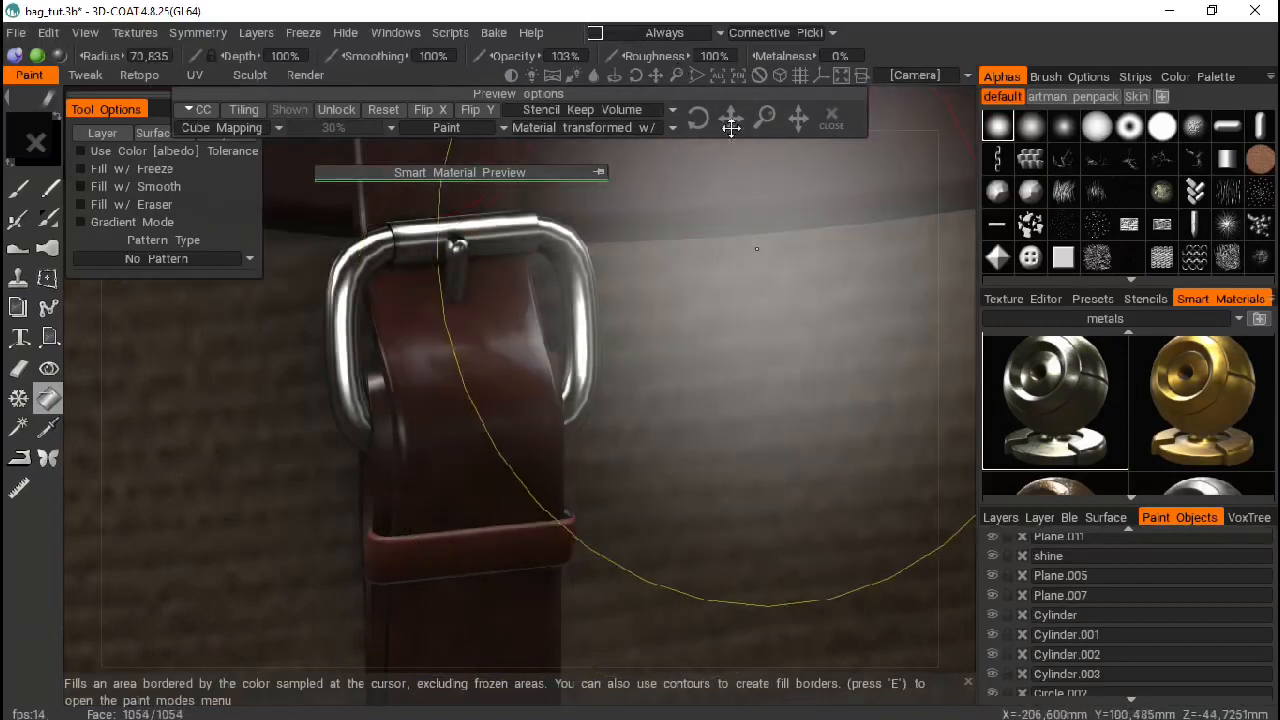
Step: Fill the second front buckle's prong and the four flap strap rivets with the silver-toned metal
{"action": "left_click_drag", "start_coordinate": [638, 76], "coordinate": [668, 76]}
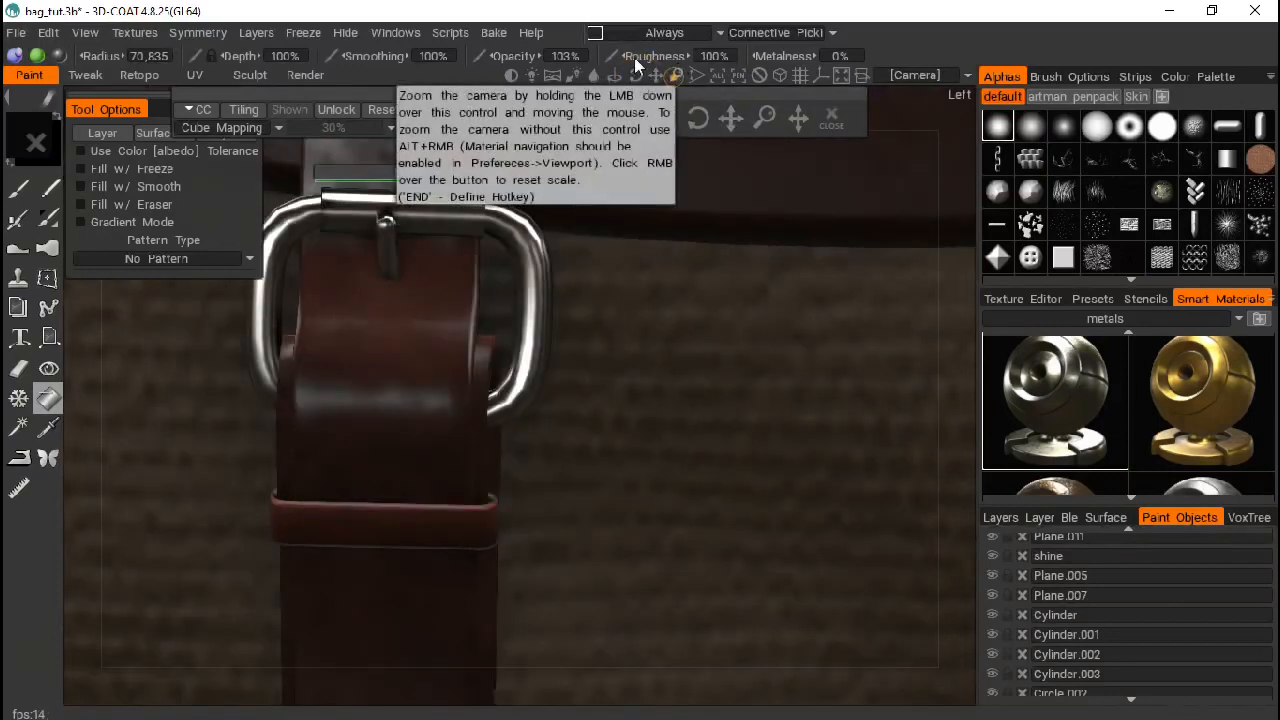
{"action": "scroll", "coordinate": [674, 76], "scroll_direction": "down", "scroll_amount": 3}
{"action": "left_click_drag", "start_coordinate": [674, 77], "coordinate": [668, 83]}
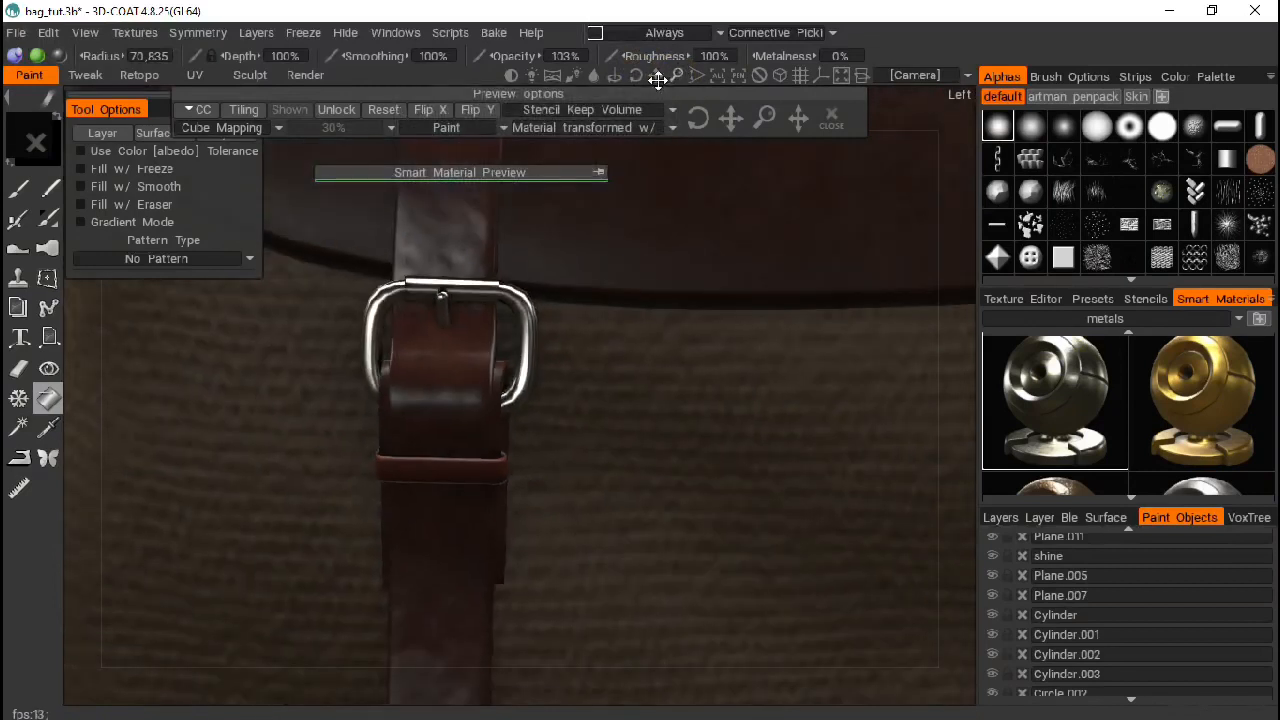
{"action": "left_click_drag", "start_coordinate": [290, 70], "coordinate": [242, 72]}
{"action": "left_click_drag", "start_coordinate": [656, 77], "coordinate": [410, 90]}
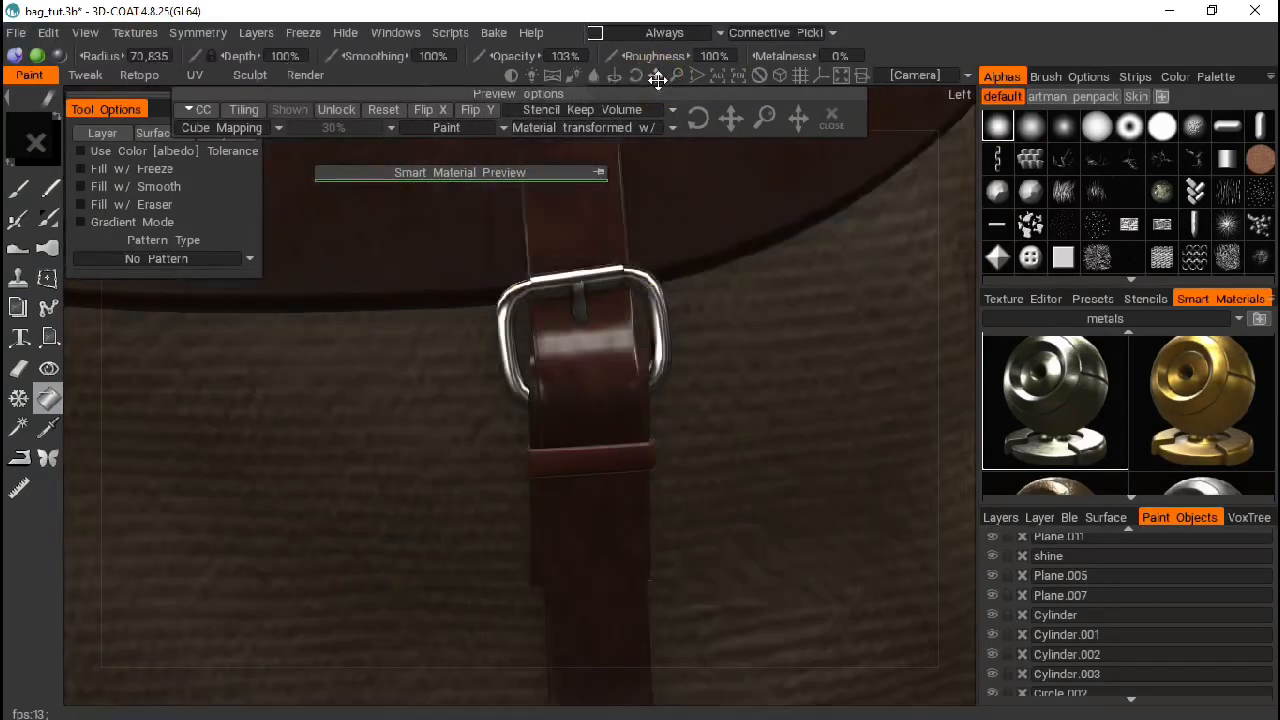
{"action": "mouse_move", "coordinate": [676, 77]}
{"action": "left_mouse_down"}
{"action": "mouse_move", "coordinate": [682, 66]}
{"action": "mouse_move", "coordinate": [678, 86]}
{"action": "left_mouse_up"}
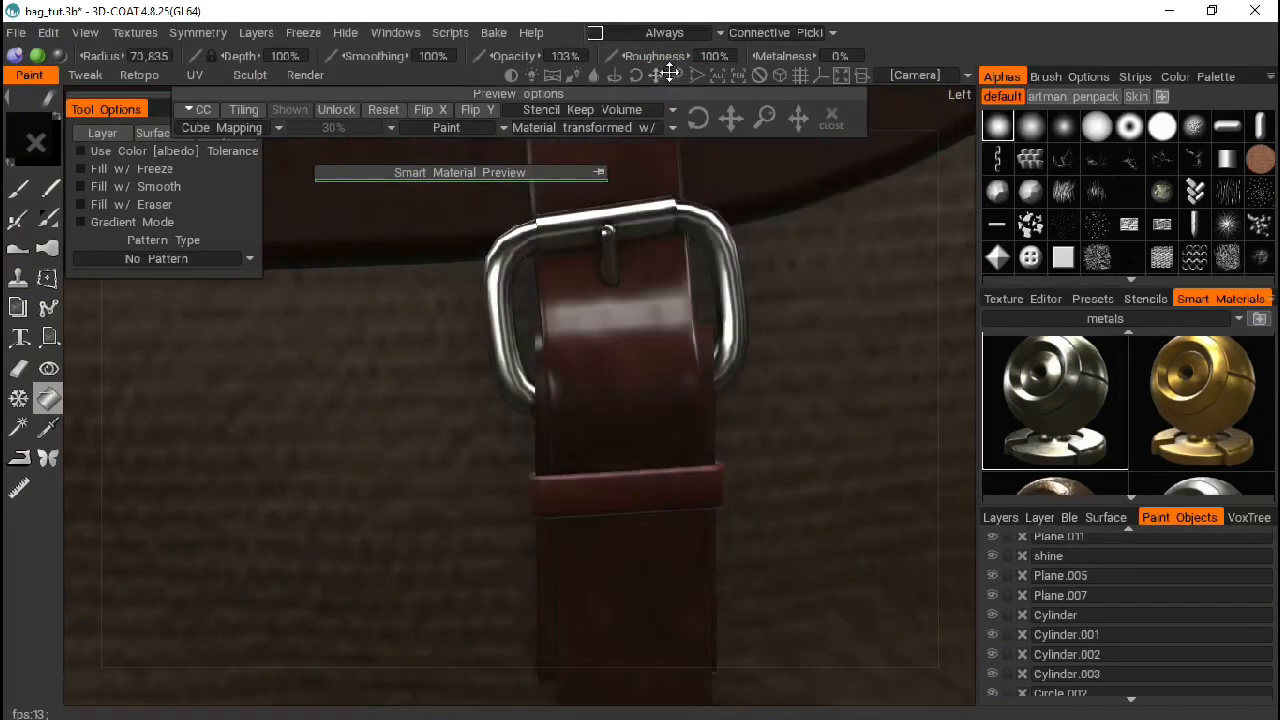
{"action": "left_click_drag", "start_coordinate": [676, 74], "coordinate": [470, 102]}
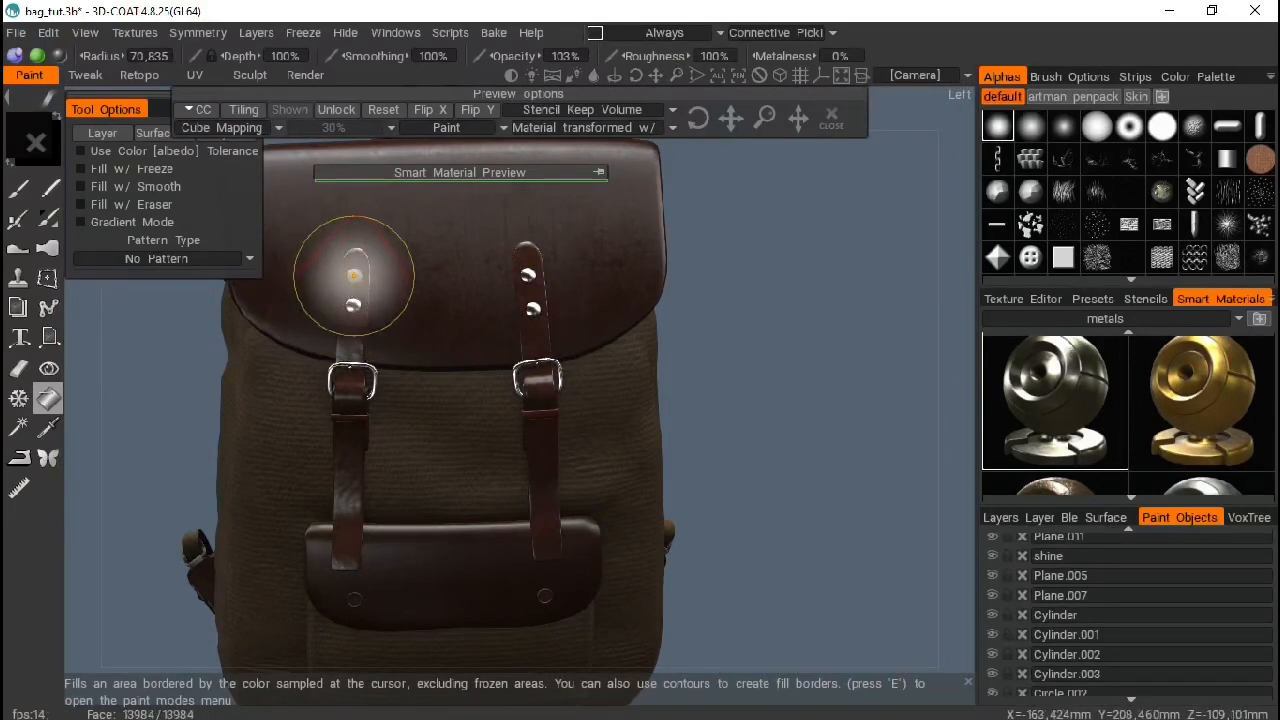
Step: Fill the metal rings joining the shoulder straps to the triangular leather tabs on both sides of the bag with the silver-toned metal
{"action": "left_click_drag", "start_coordinate": [656, 76], "coordinate": [529, 186]}
{"action": "left_click_drag", "start_coordinate": [549, 456], "coordinate": [557, 394]}
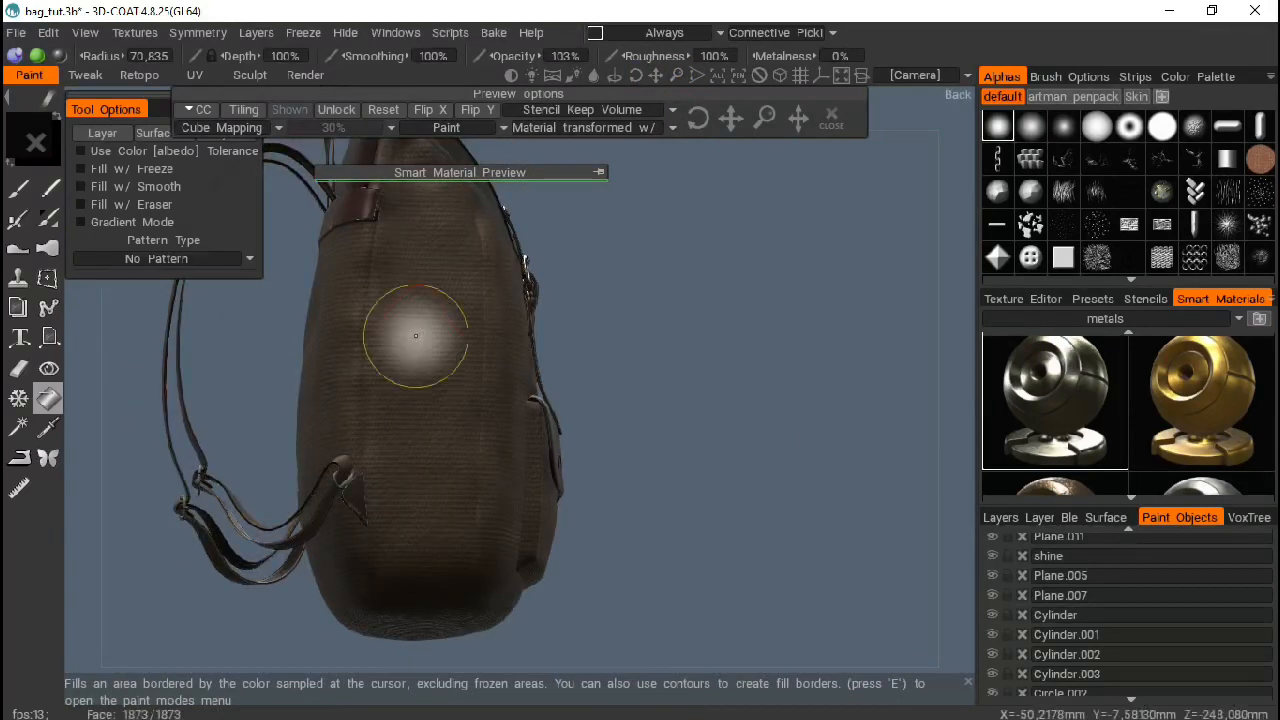
{"action": "left_click_drag", "start_coordinate": [657, 78], "coordinate": [700, 90]}
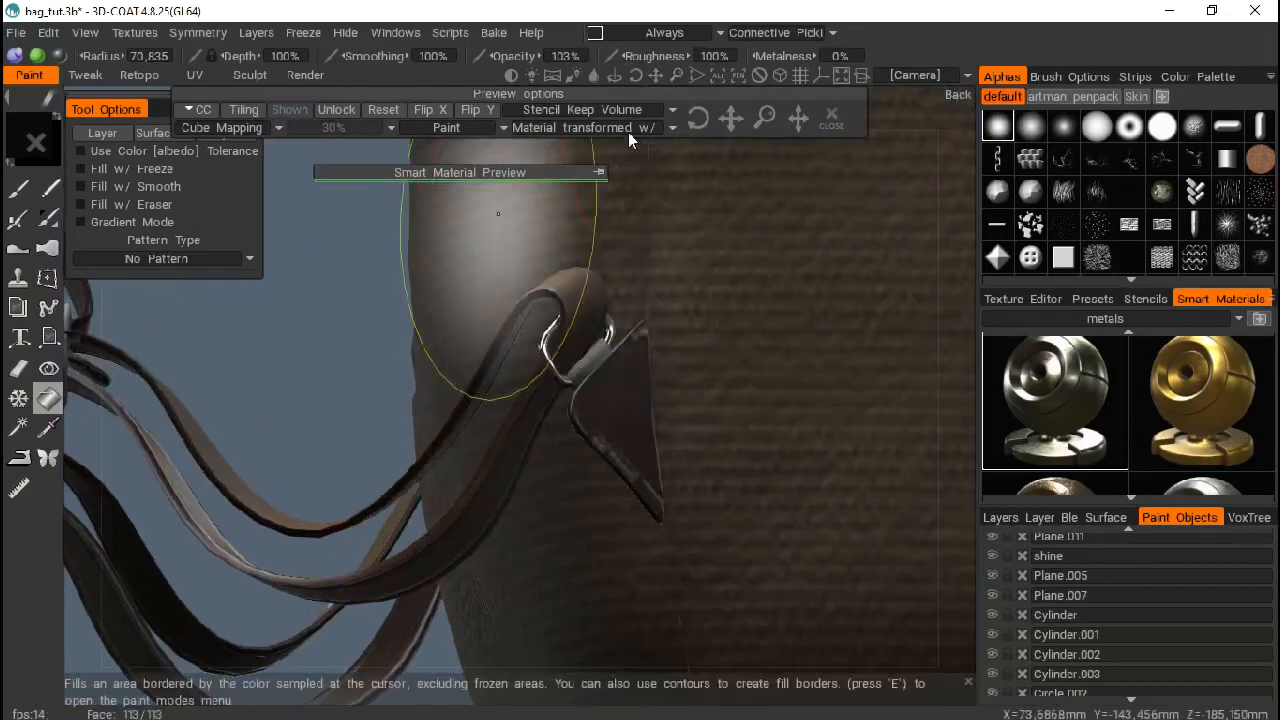
{"action": "left_click_drag", "start_coordinate": [674, 76], "coordinate": [640, 80]}
{"action": "left_click_drag", "start_coordinate": [322, 476], "coordinate": [765, 356]}
{"action": "left_click_drag", "start_coordinate": [676, 76], "coordinate": [638, 66]}
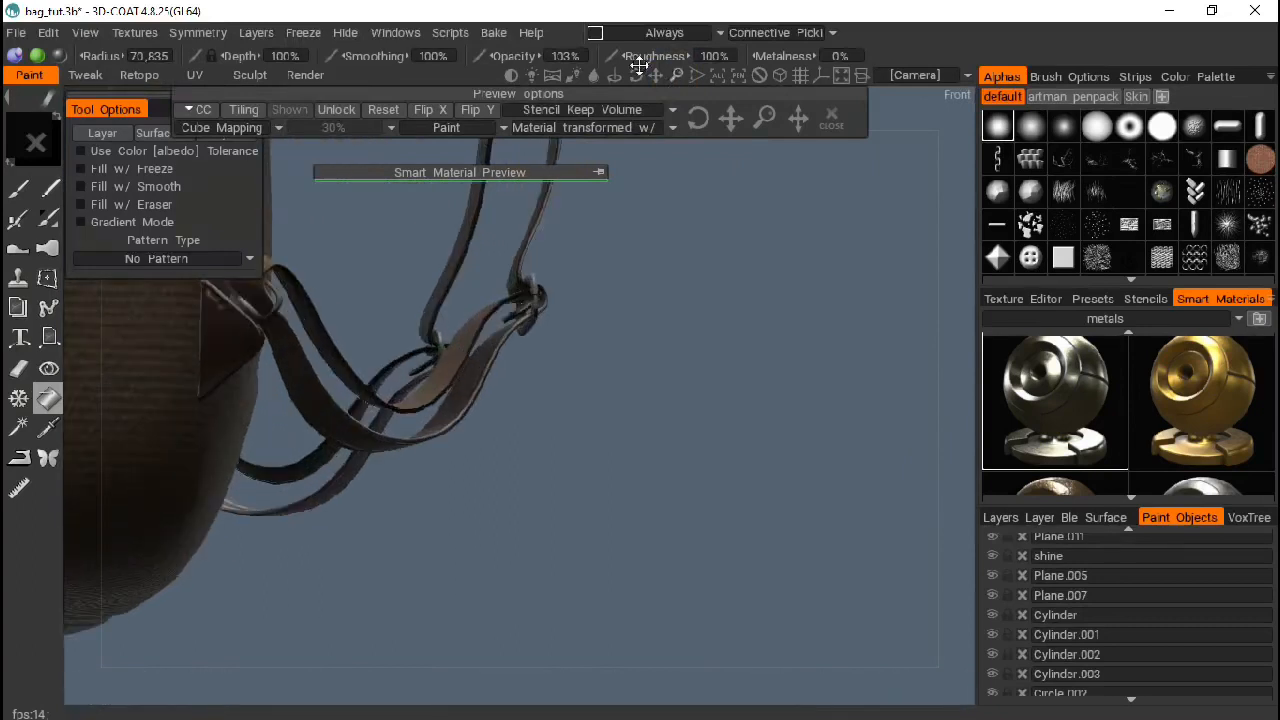
{"action": "left_click_drag", "start_coordinate": [705, 90], "coordinate": [793, 107]}
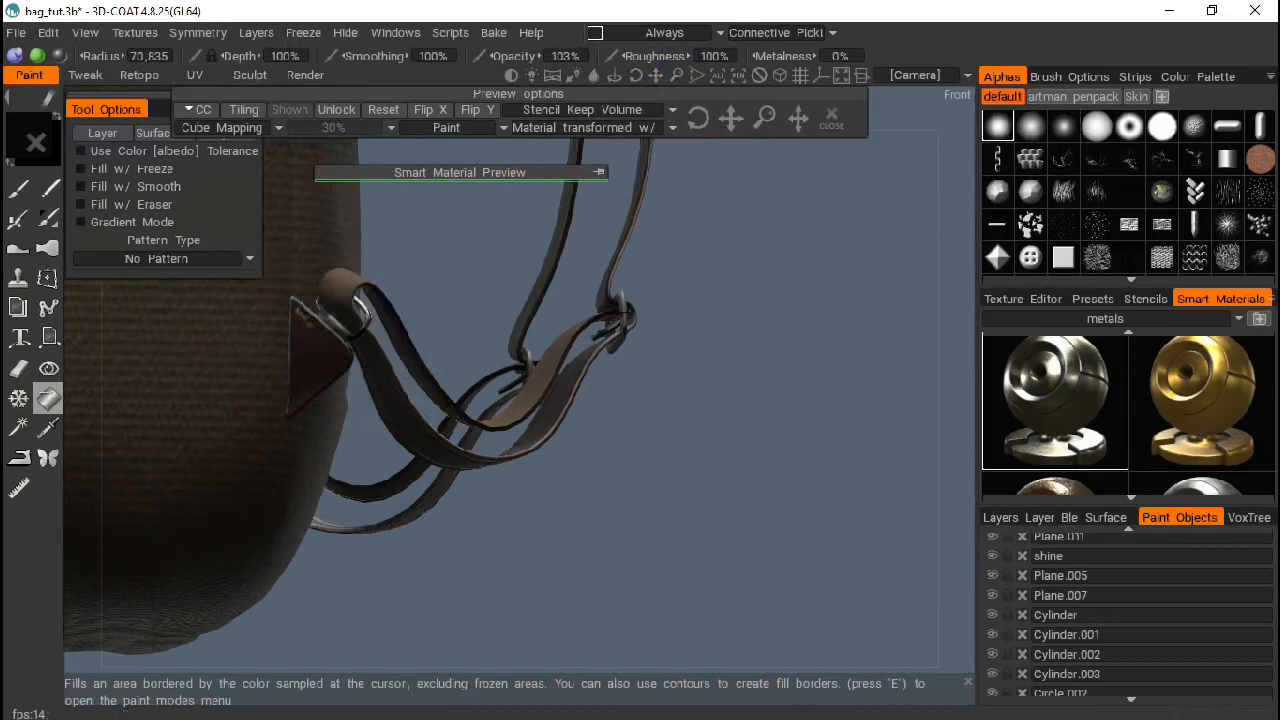
Step: Fill the adjuster buckles of both shoulder straps at the back of the bag with the silver-toned metal
{"action": "mouse_move", "coordinate": [769, 349]}
{"action": "left_mouse_down"}
{"action": "mouse_move", "coordinate": [503, 467]}
{"action": "mouse_move", "coordinate": [531, 437]}
{"action": "left_mouse_up"}
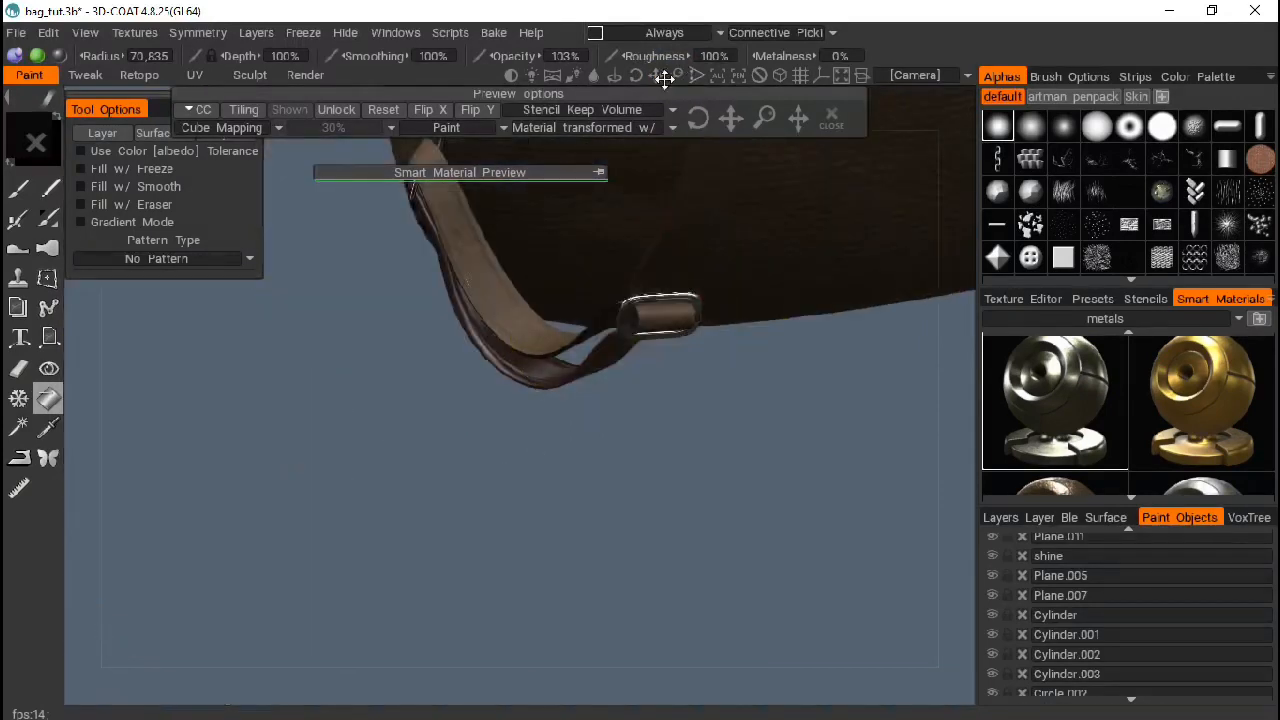
{"action": "left_click_drag", "start_coordinate": [655, 79], "coordinate": [320, 177]}
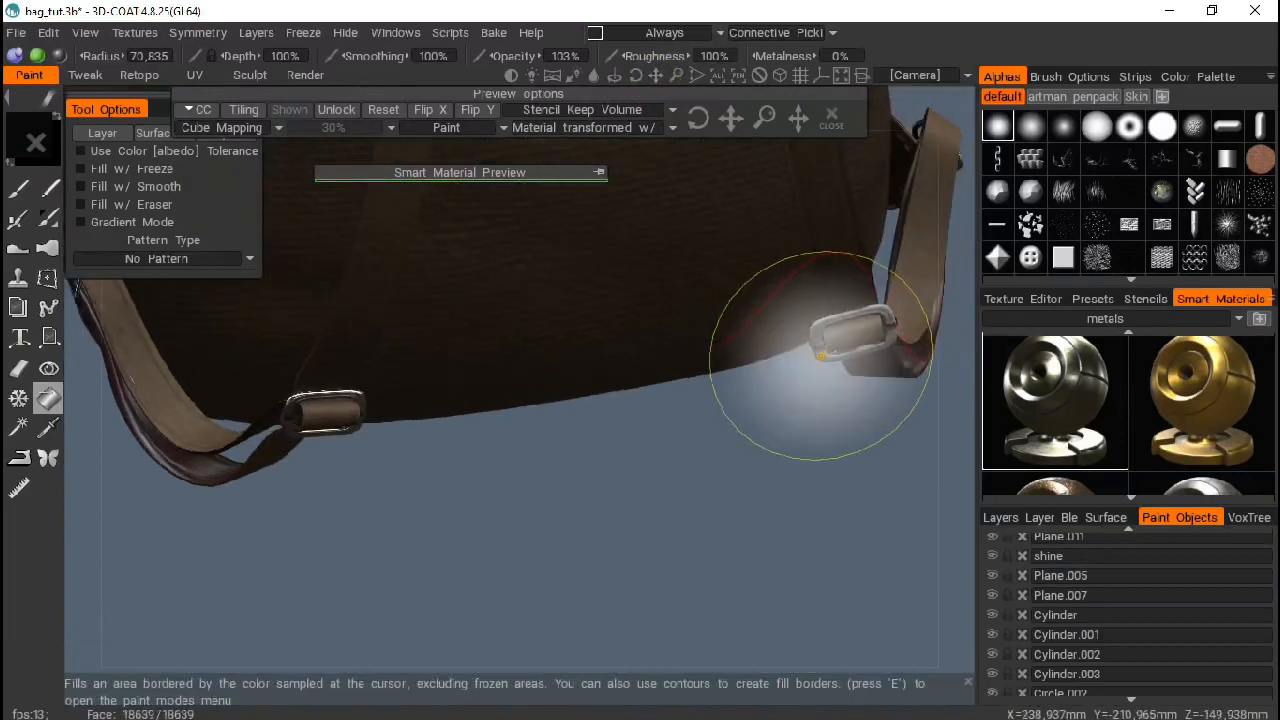
{"action": "mouse_move", "coordinate": [758, 454]}
{"action": "left_mouse_down"}
{"action": "mouse_move", "coordinate": [591, 391]}
{"action": "mouse_move", "coordinate": [433, 380]}
{"action": "mouse_move", "coordinate": [397, 398]}
{"action": "mouse_move", "coordinate": [663, 397]}
{"action": "mouse_move", "coordinate": [671, 360]}
{"action": "mouse_move", "coordinate": [794, 383]}
{"action": "mouse_move", "coordinate": [791, 371]}
{"action": "left_mouse_up"}
{"action": "mouse_move", "coordinate": [656, 75]}
{"action": "left_mouse_down"}
{"action": "mouse_move", "coordinate": [706, 251]}
{"action": "mouse_move", "coordinate": [659, 75]}
{"action": "mouse_move", "coordinate": [677, 109]}
{"action": "left_mouse_up"}
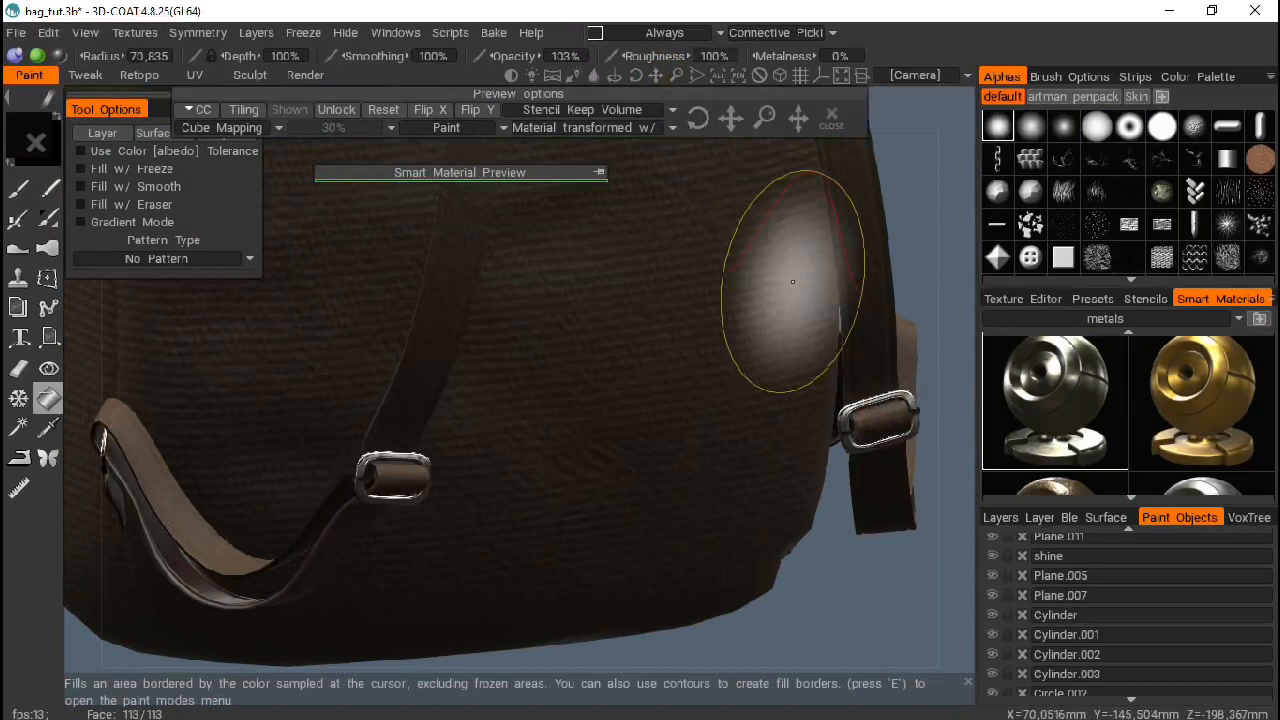
Step: Switch to the Leather smart materials and select a dark brown leather
{"action": "left_click_drag", "start_coordinate": [678, 78], "coordinate": [986, 235]}
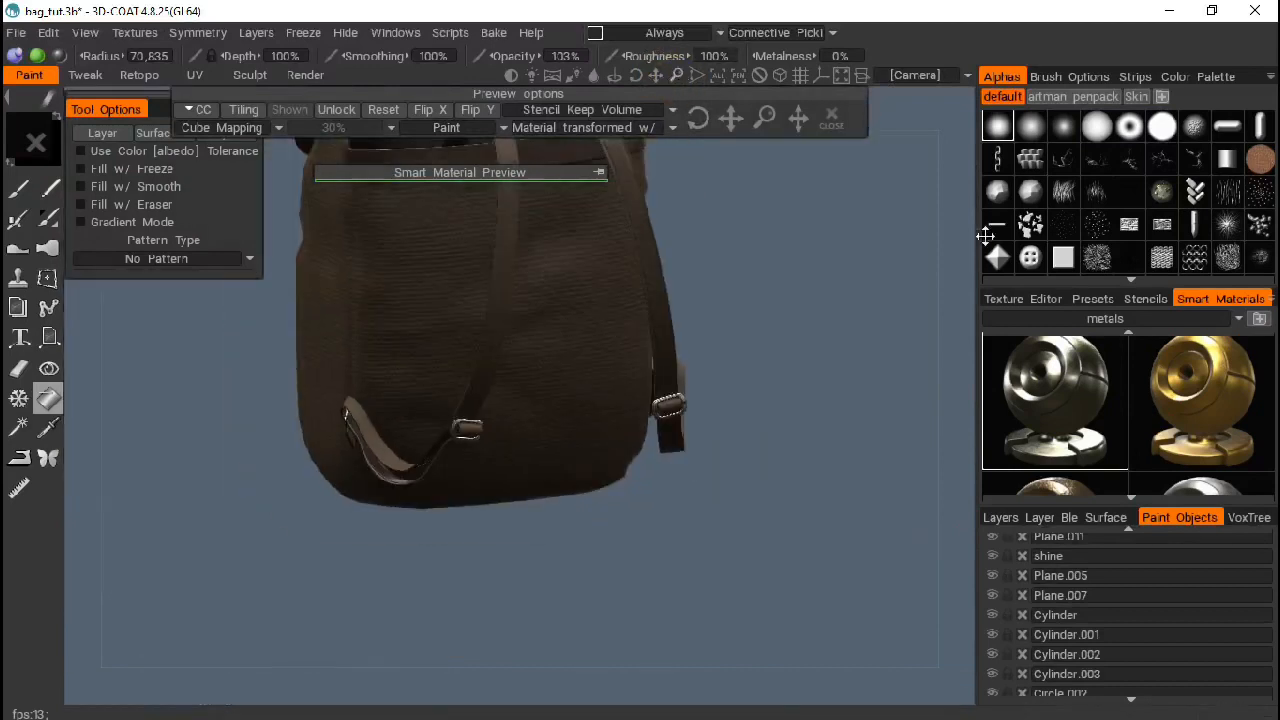
{"action": "left_click", "coordinate": [1160, 320]}
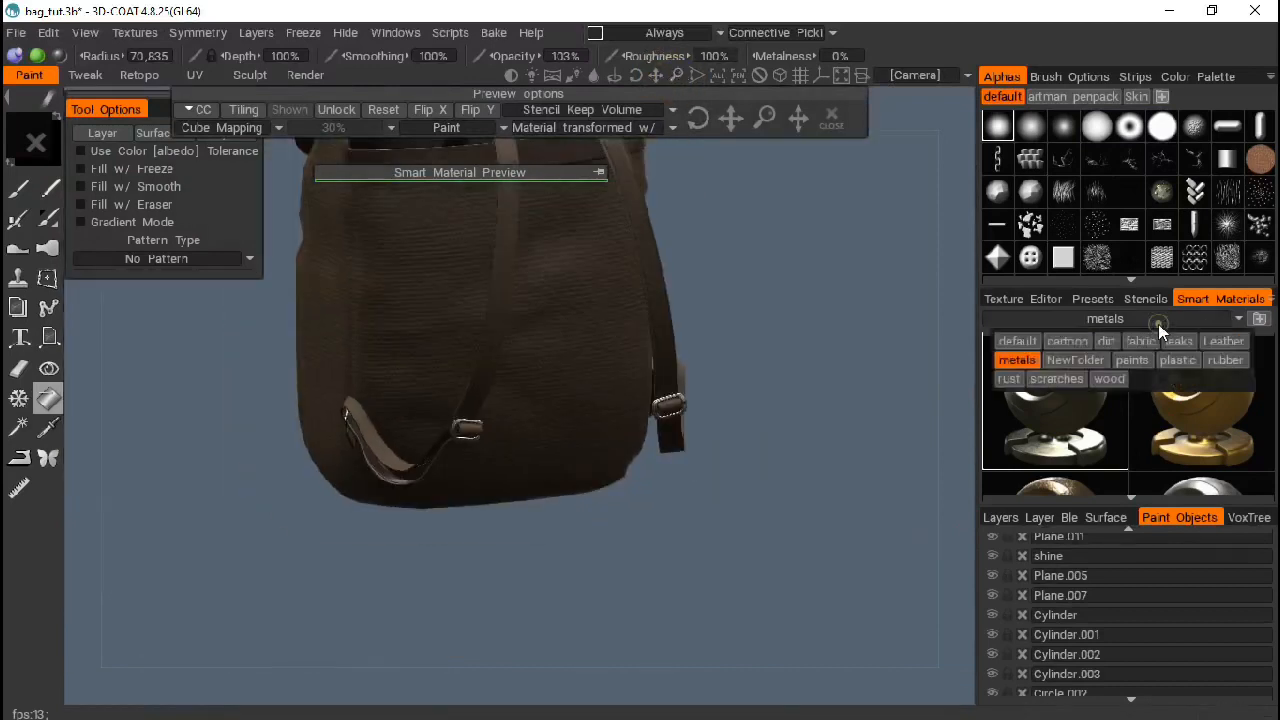
{"action": "left_click", "coordinate": [1210, 341]}
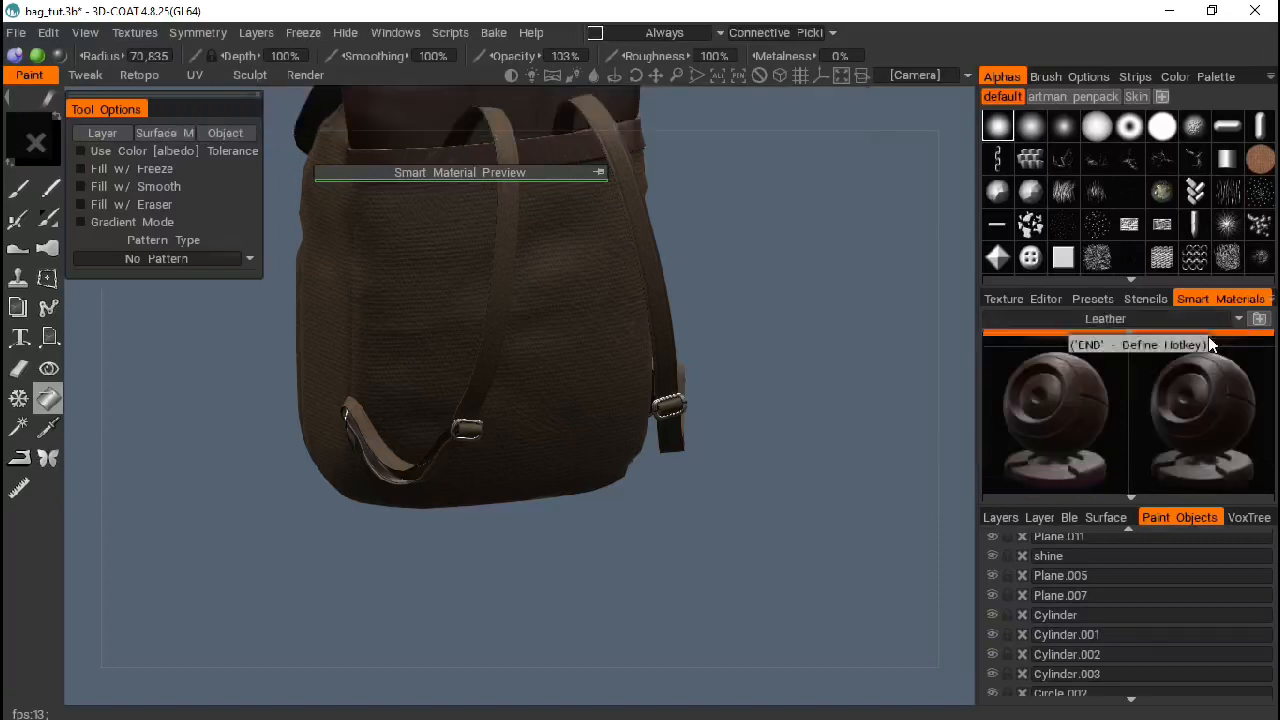
{"action": "left_click", "coordinate": [1190, 415]}
Step: Examine the textured backpack from the front, back and sides, checking its fabric, leather and metal parts
{"action": "left_click_drag", "start_coordinate": [619, 527], "coordinate": [852, 476]}
{"action": "left_click_drag", "start_coordinate": [803, 109], "coordinate": [1045, 160]}
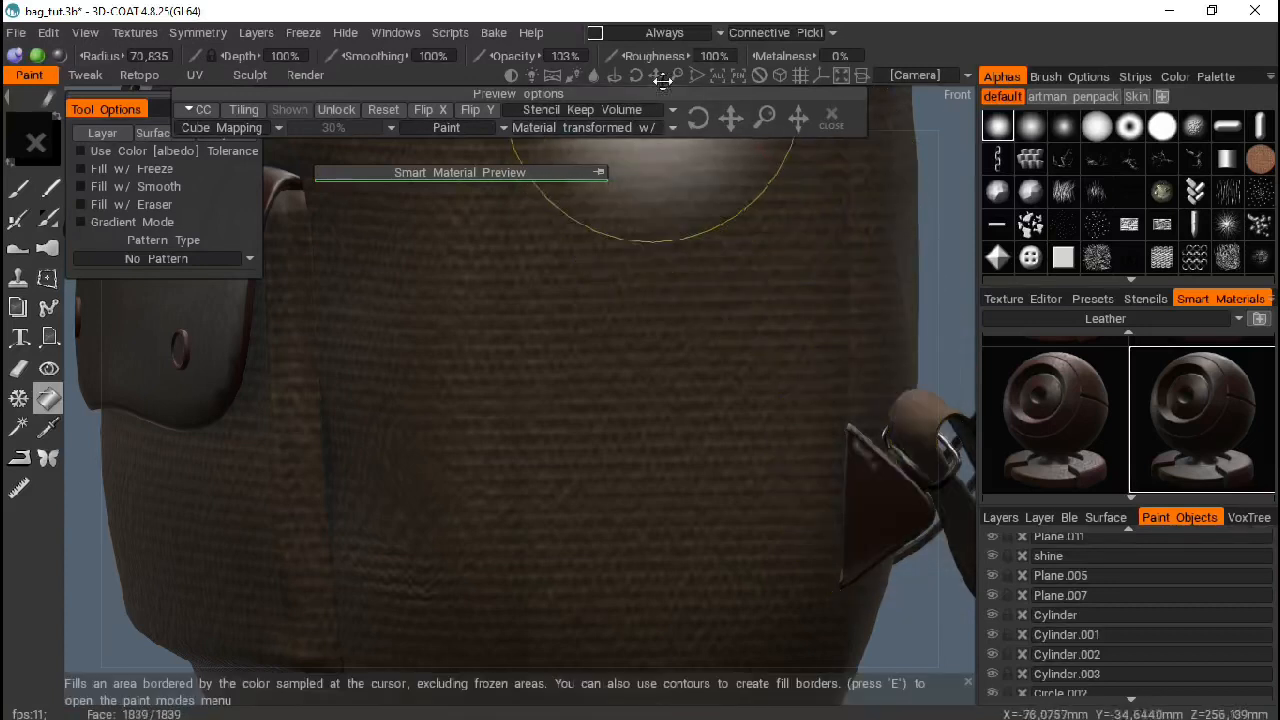
{"action": "left_click_drag", "start_coordinate": [676, 76], "coordinate": [676, 77]}
{"action": "left_click_drag", "start_coordinate": [765, 340], "coordinate": [244, 284]}
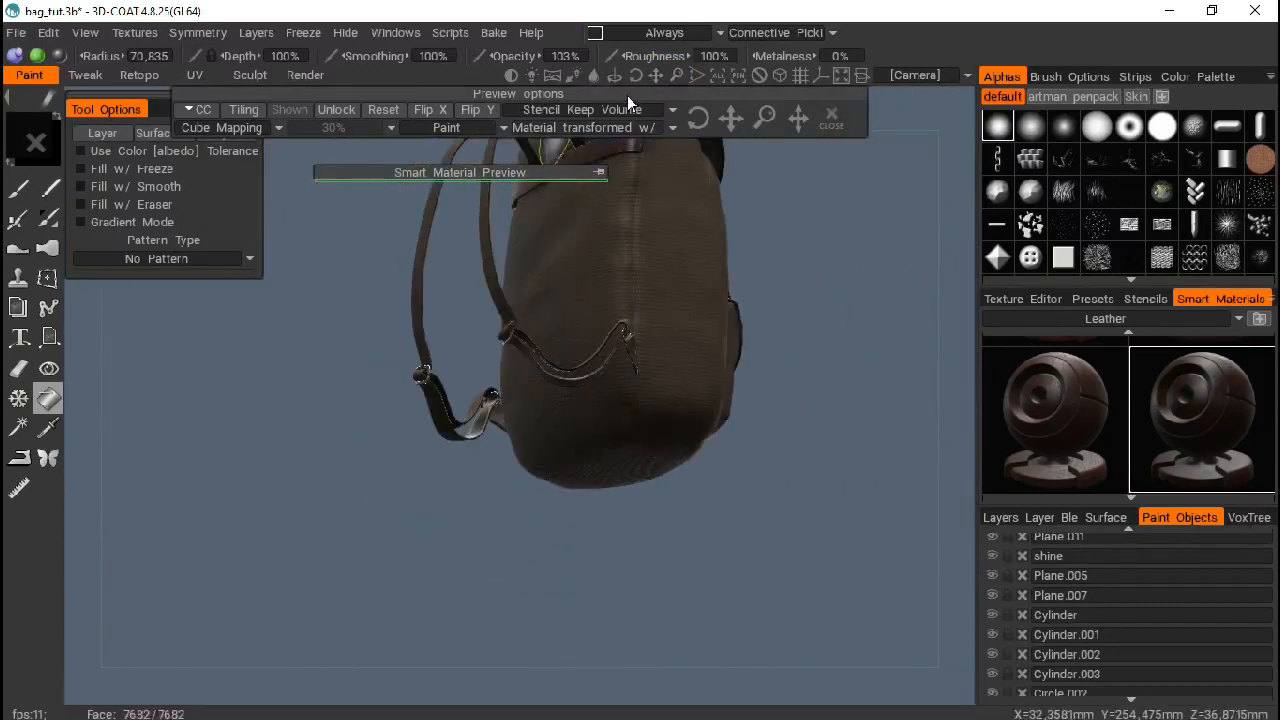
{"action": "left_click_drag", "start_coordinate": [672, 76], "coordinate": [672, 76]}
{"action": "left_click_drag", "start_coordinate": [442, 524], "coordinate": [318, 601]}
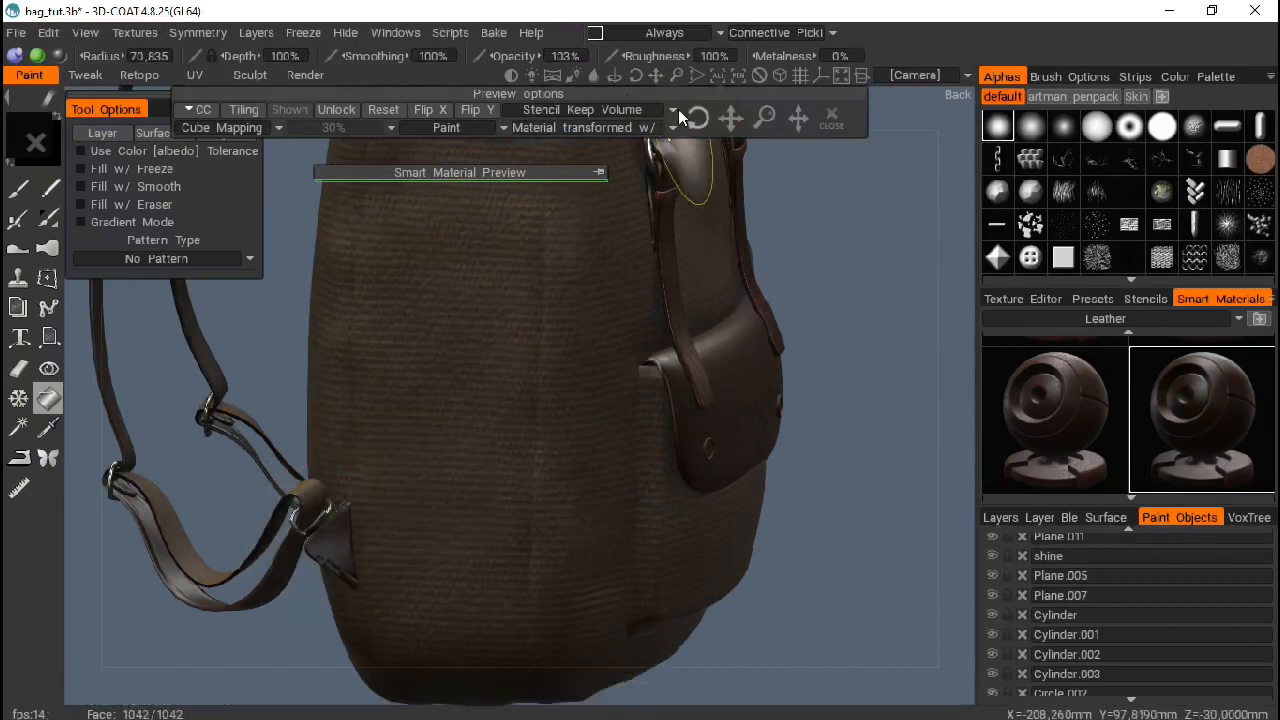
{"action": "left_click_drag", "start_coordinate": [260, 18], "coordinate": [672, 80]}
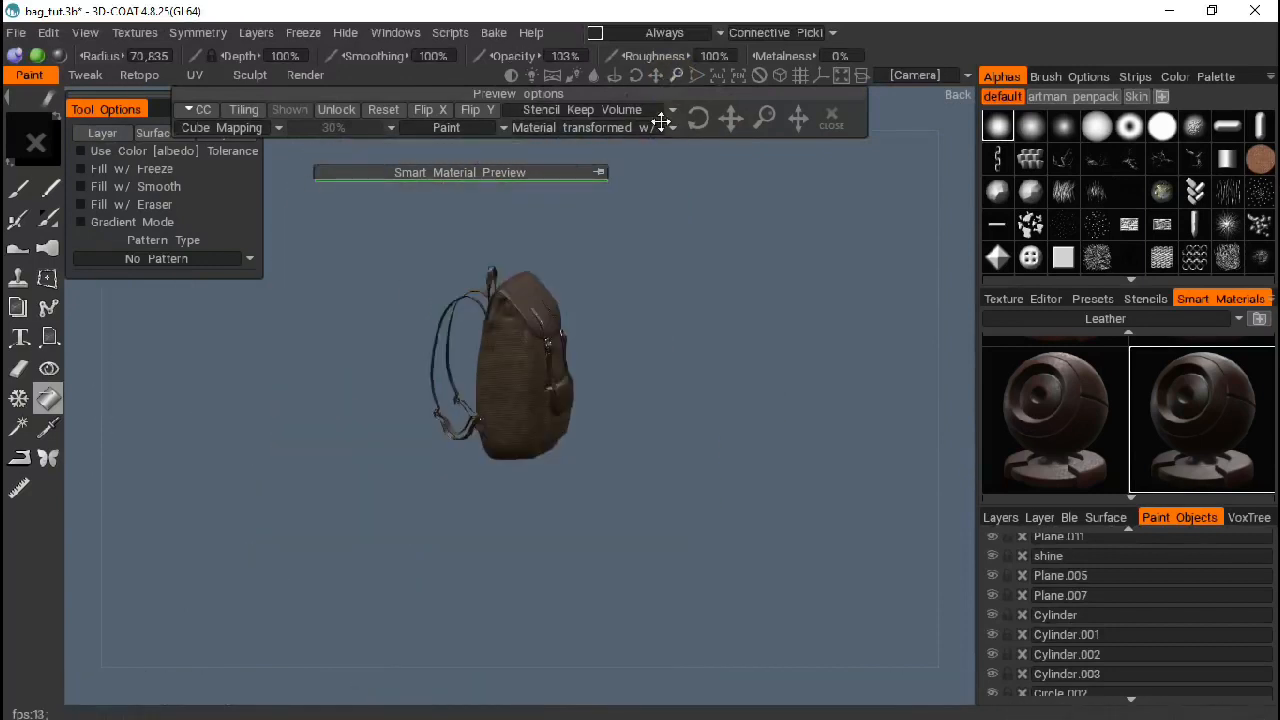
{"action": "left_click_drag", "start_coordinate": [715, 299], "coordinate": [712, 388]}
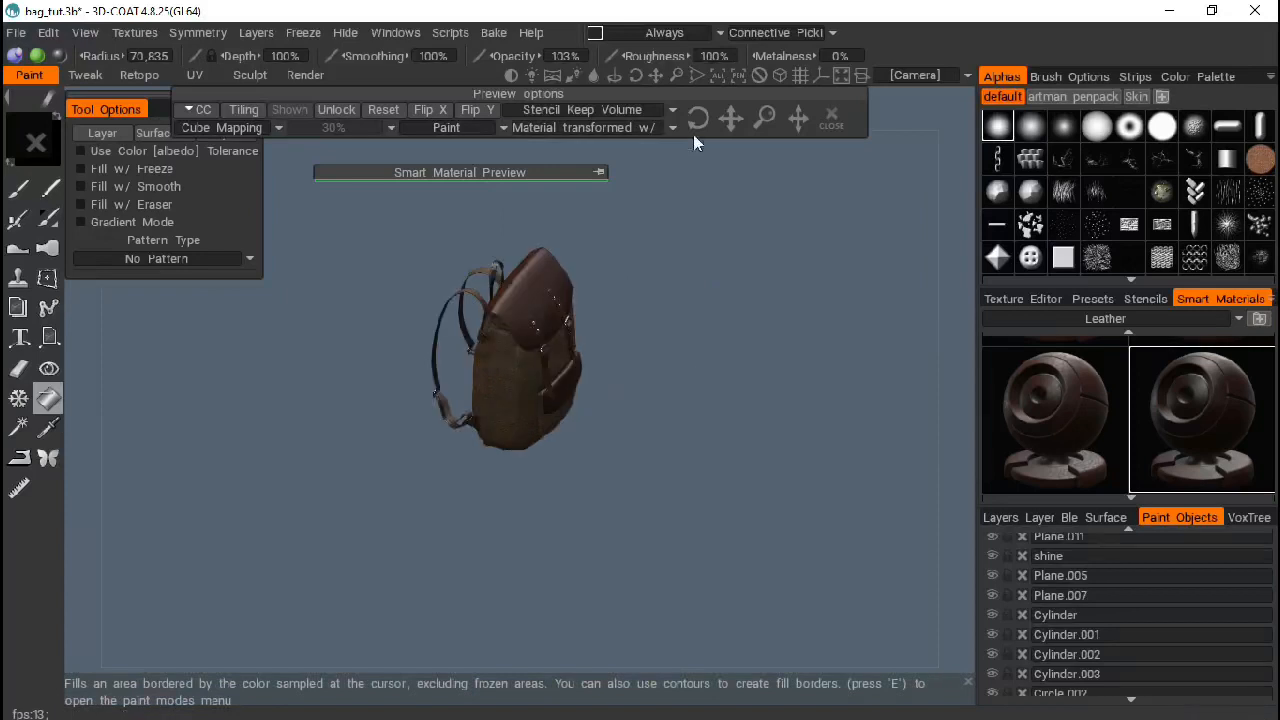
{"action": "mouse_move", "coordinate": [677, 78]}
{"action": "left_mouse_down"}
{"action": "mouse_move", "coordinate": [787, 107]}
{"action": "mouse_move", "coordinate": [655, 76]}
{"action": "left_mouse_up"}
{"action": "left_click_drag", "start_coordinate": [710, 347], "coordinate": [700, 290]}
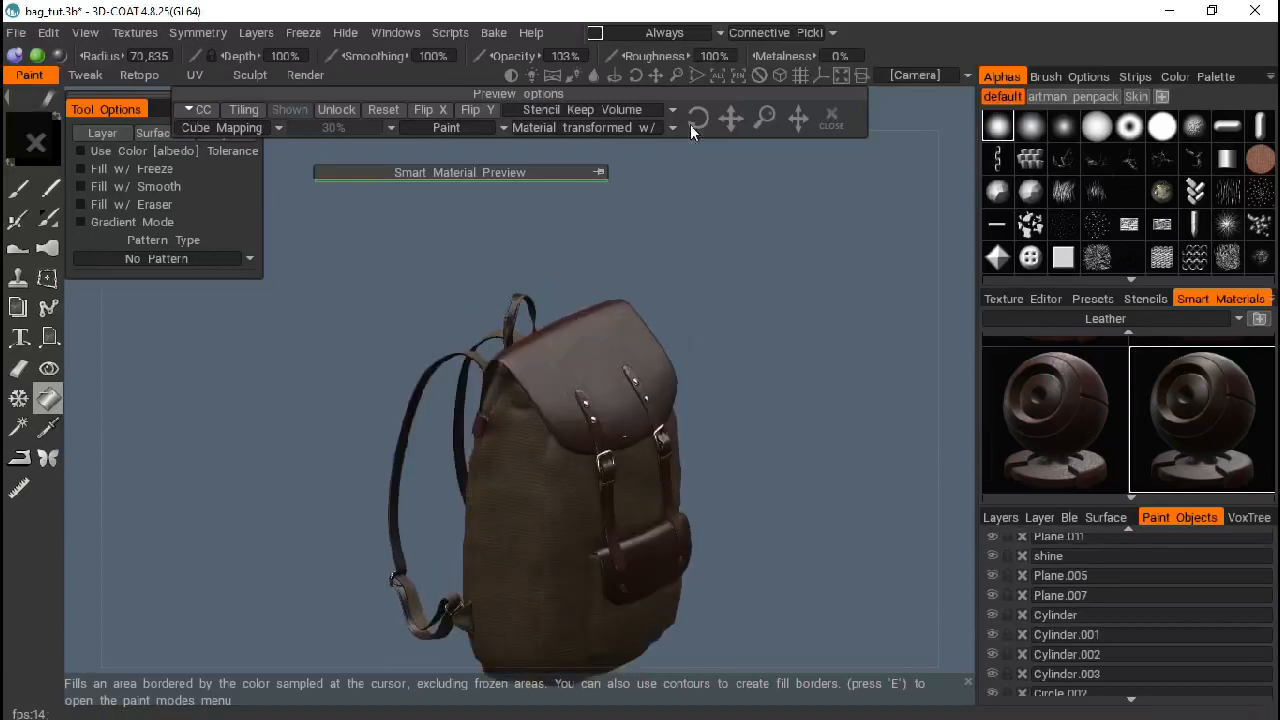
Step: Check the mesh on the bag's side and front by showing and hiding the wireframe
{"action": "left_click_drag", "start_coordinate": [657, 76], "coordinate": [670, 77]}
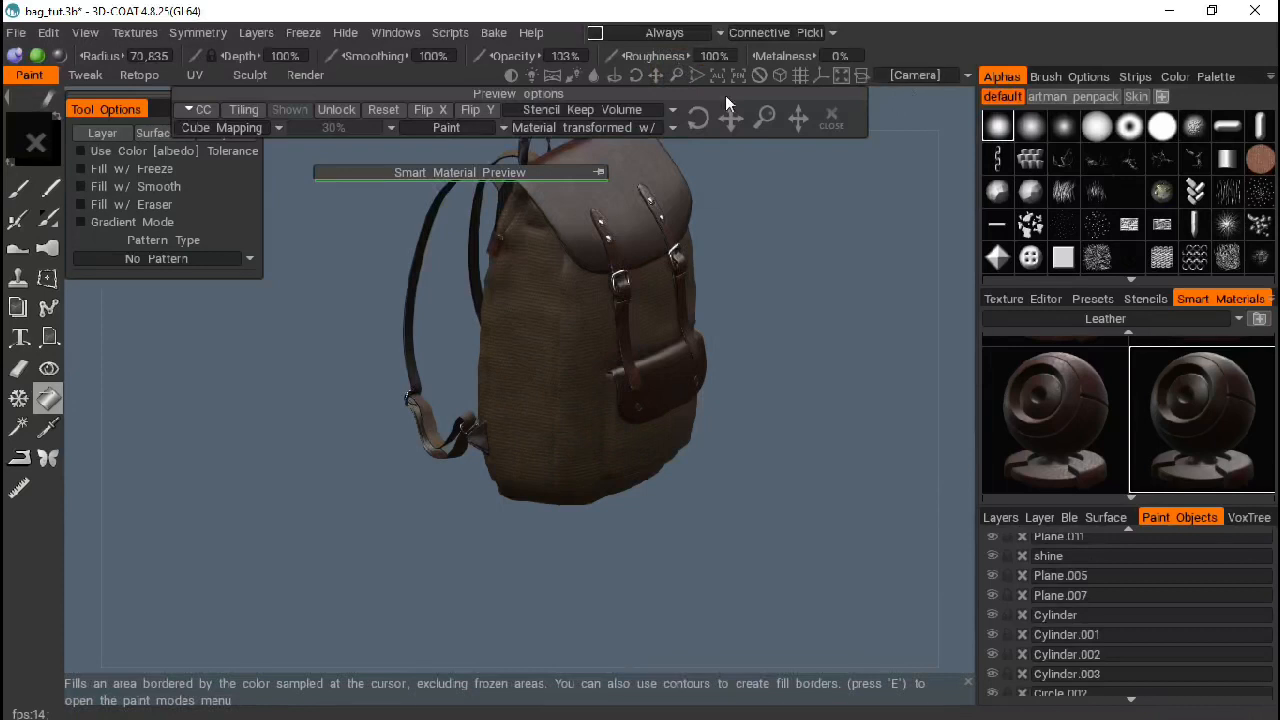
{"action": "left_click_drag", "start_coordinate": [677, 76], "coordinate": [676, 82]}
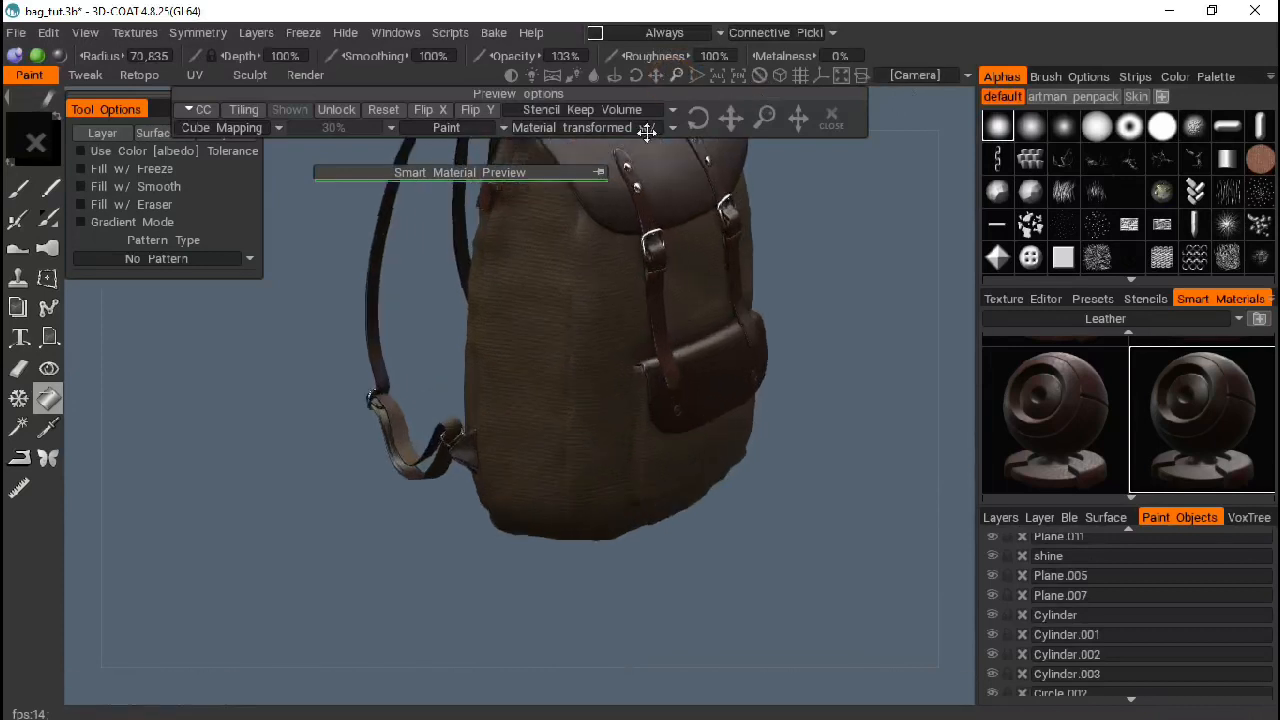
{"action": "key", "text": "5"}
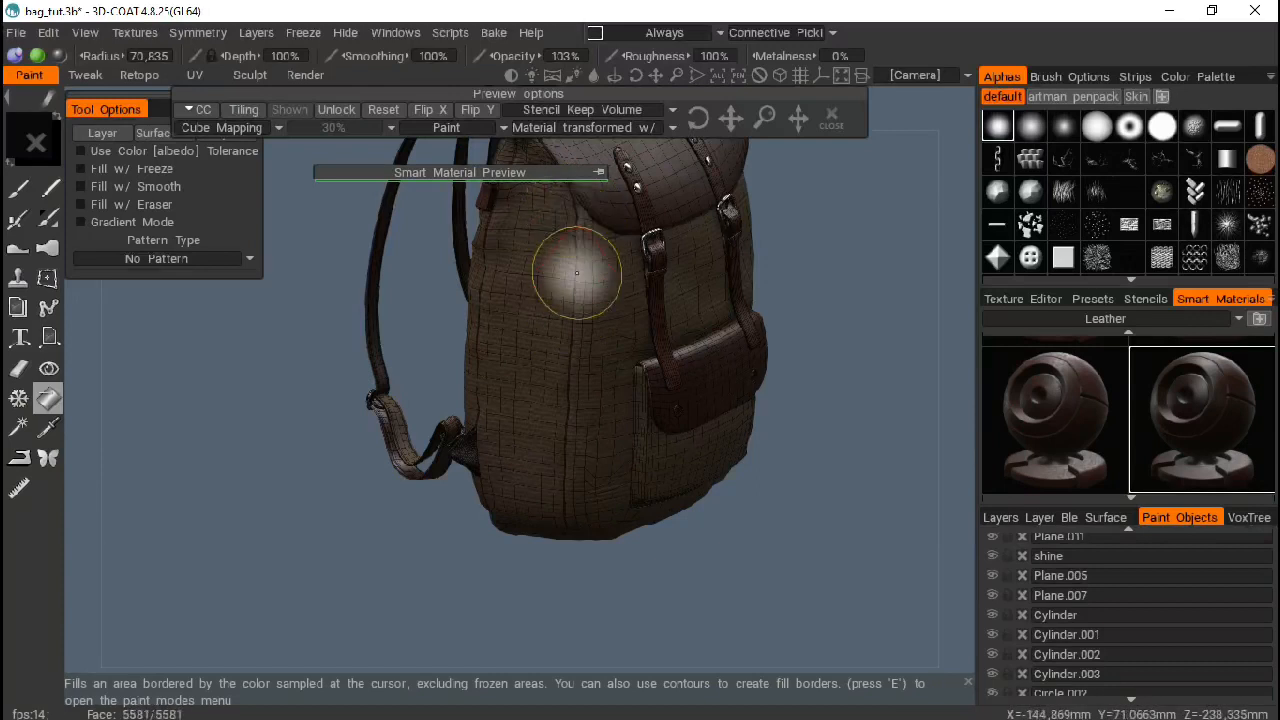
{"action": "key", "text": "5"}
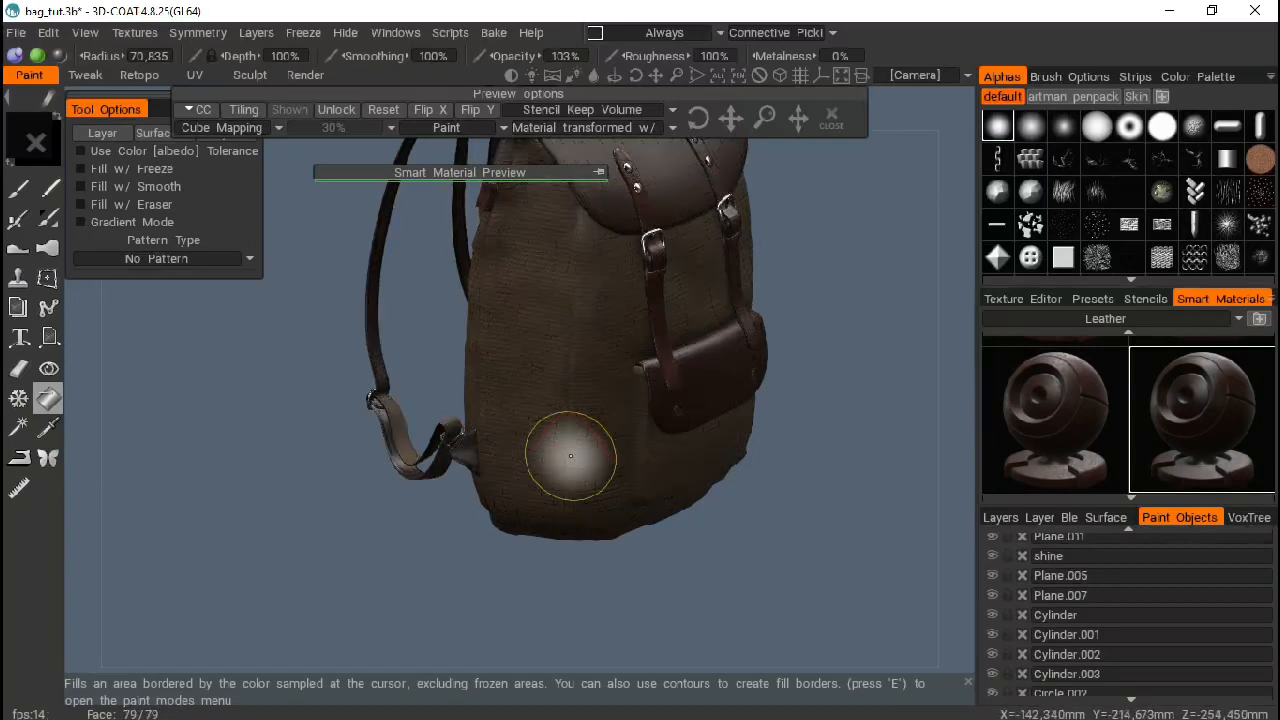
{"action": "left_click_drag", "start_coordinate": [739, 549], "coordinate": [715, 535]}
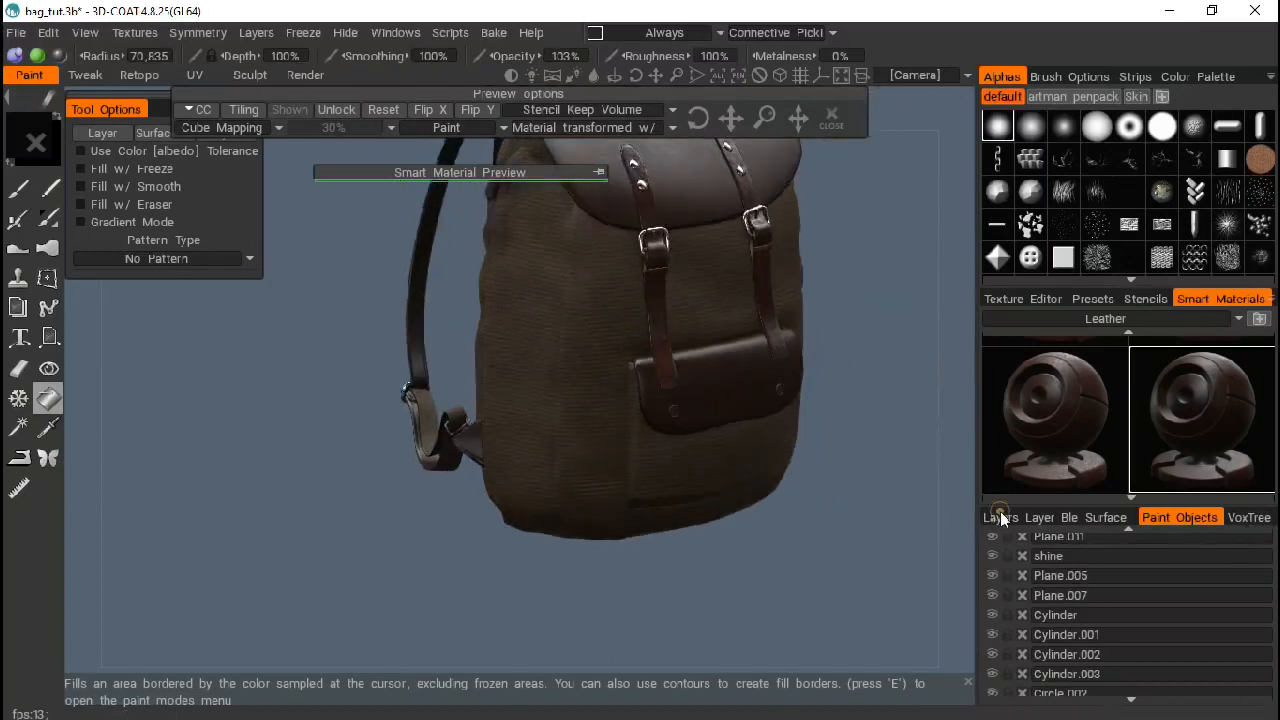
Step: Add a new paint layer and name it Dirt
{"action": "left_click", "coordinate": [1000, 514]}
{"action": "left_click", "coordinate": [993, 693]}
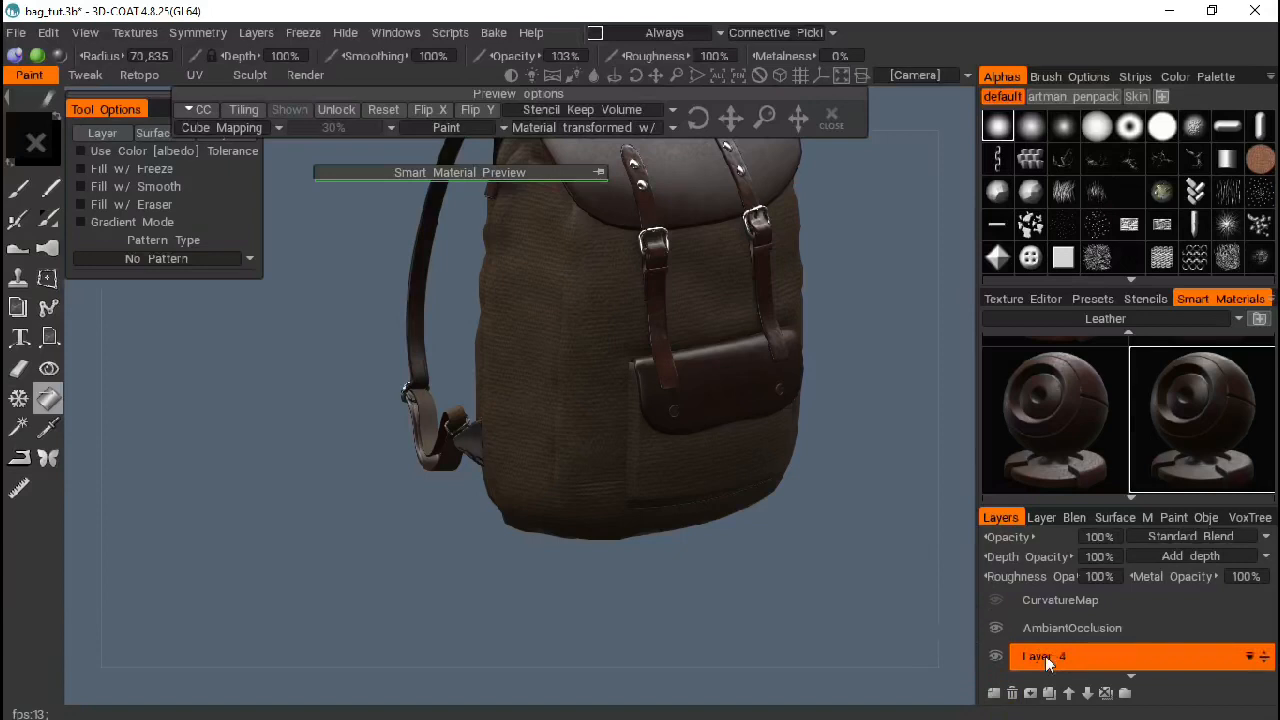
{"action": "double_click", "coordinate": [1046, 660]}
{"action": "type", "text": "Dirt"}
{"action": "key", "text": "Return"}
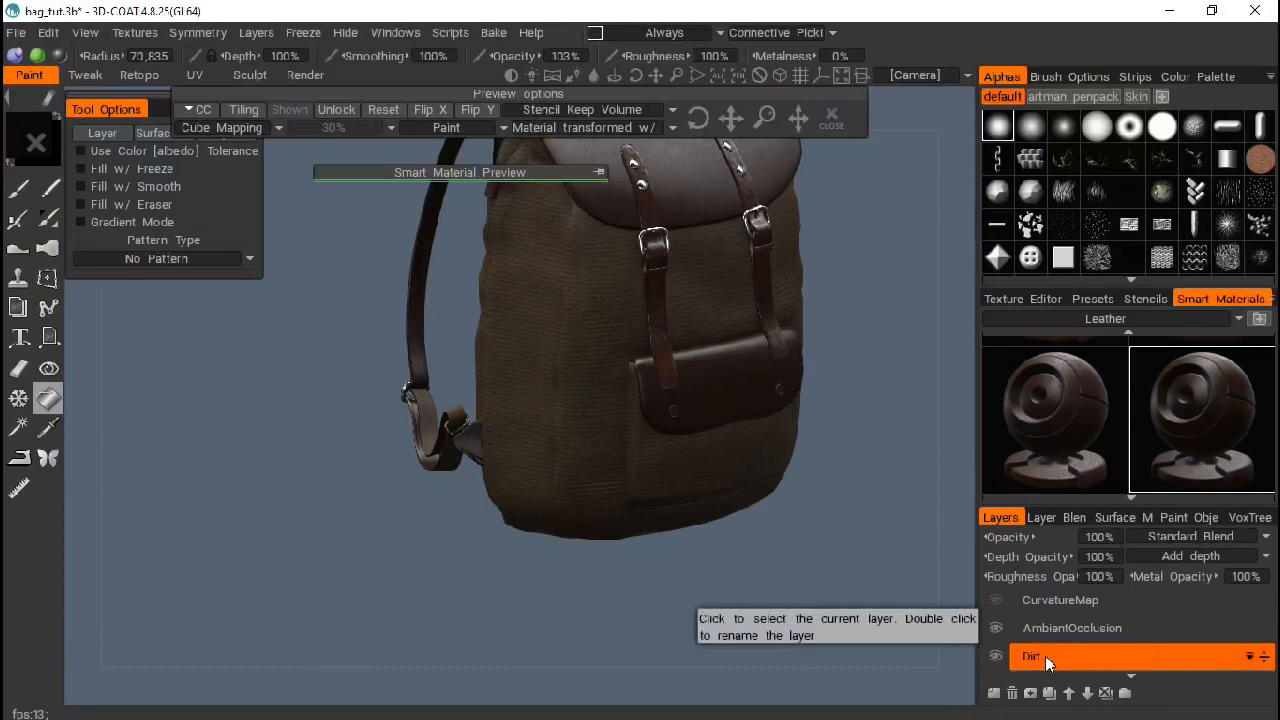
Step: Switch to the dirt smart materials and select a first dirt material to try
{"action": "left_click", "coordinate": [1094, 320]}
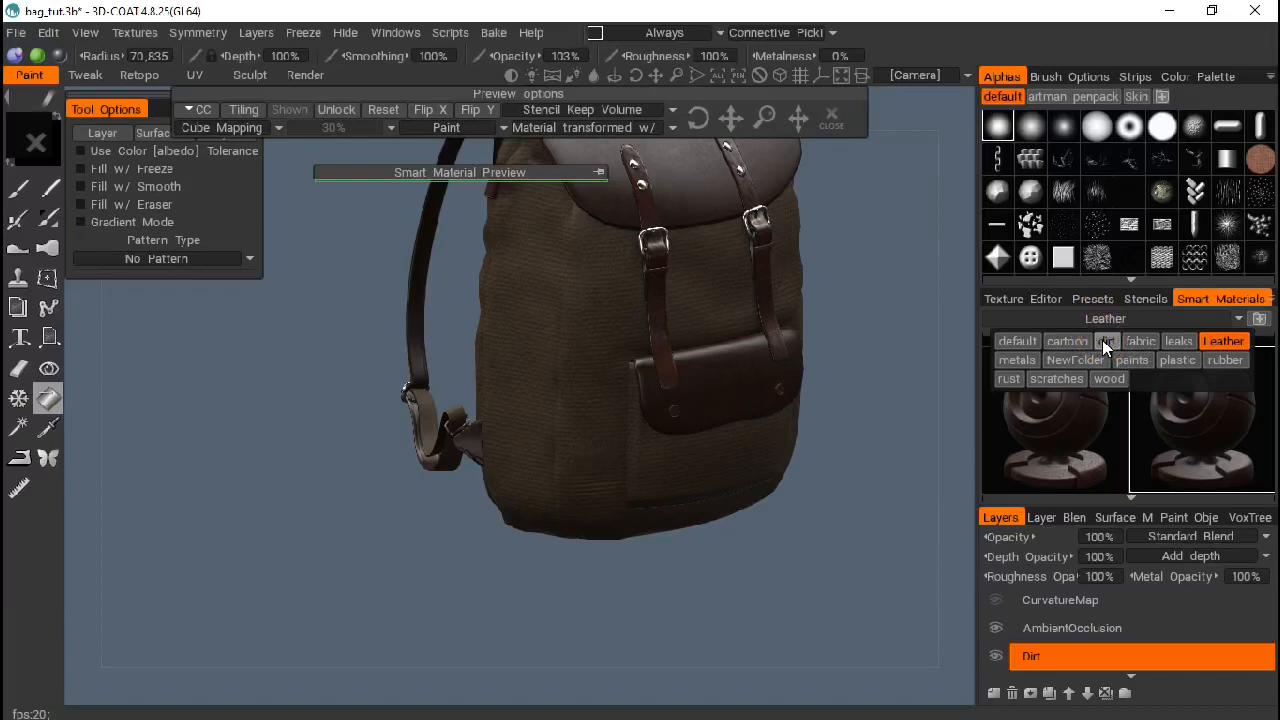
{"action": "left_click", "coordinate": [1106, 342]}
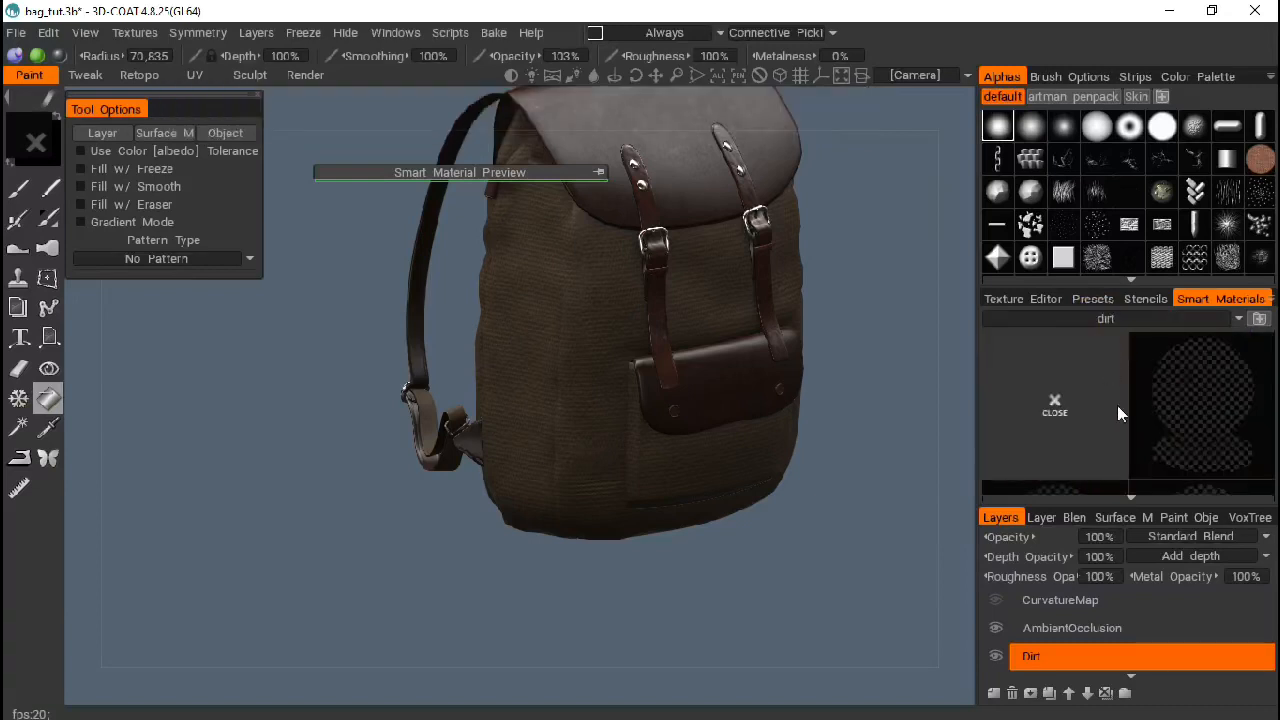
{"action": "mouse_move", "coordinate": [1147, 418]}
{"action": "scroll", "coordinate": [1147, 418], "scroll_direction": "down", "scroll_amount": 2}
{"action": "scroll", "coordinate": [1140, 450], "scroll_direction": "down", "scroll_amount": 1}
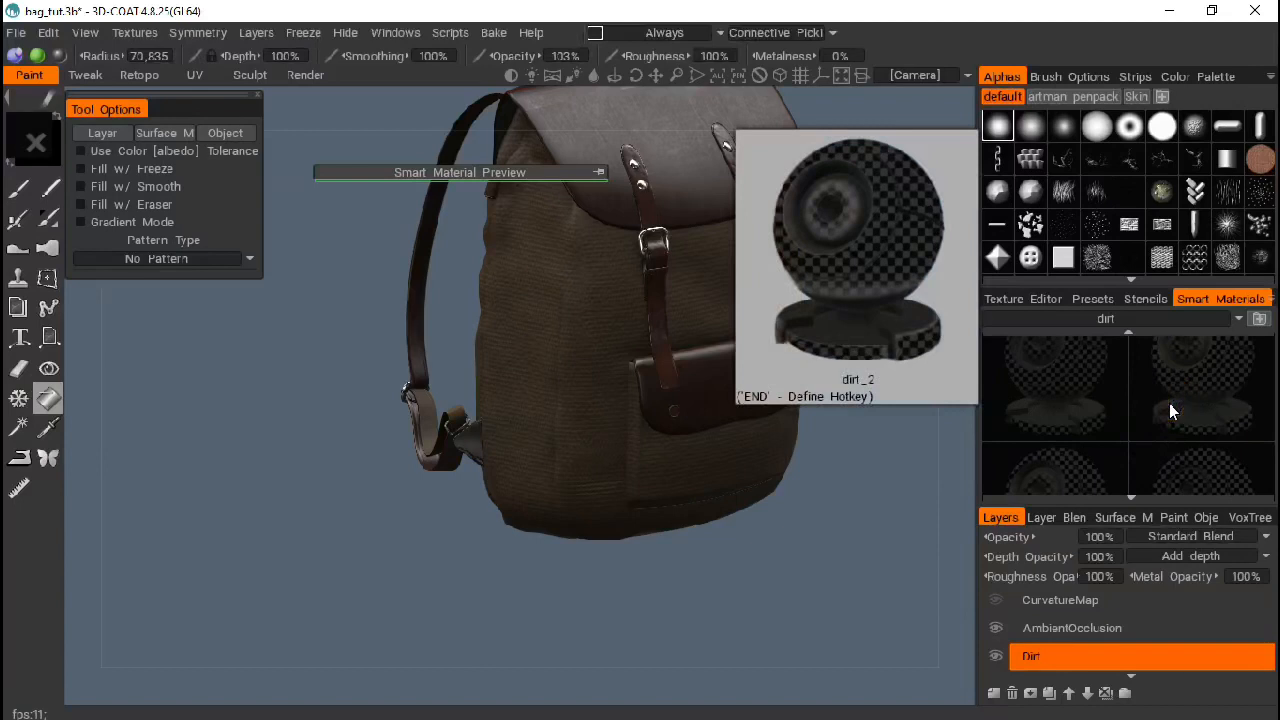
{"action": "left_click", "coordinate": [1169, 403]}
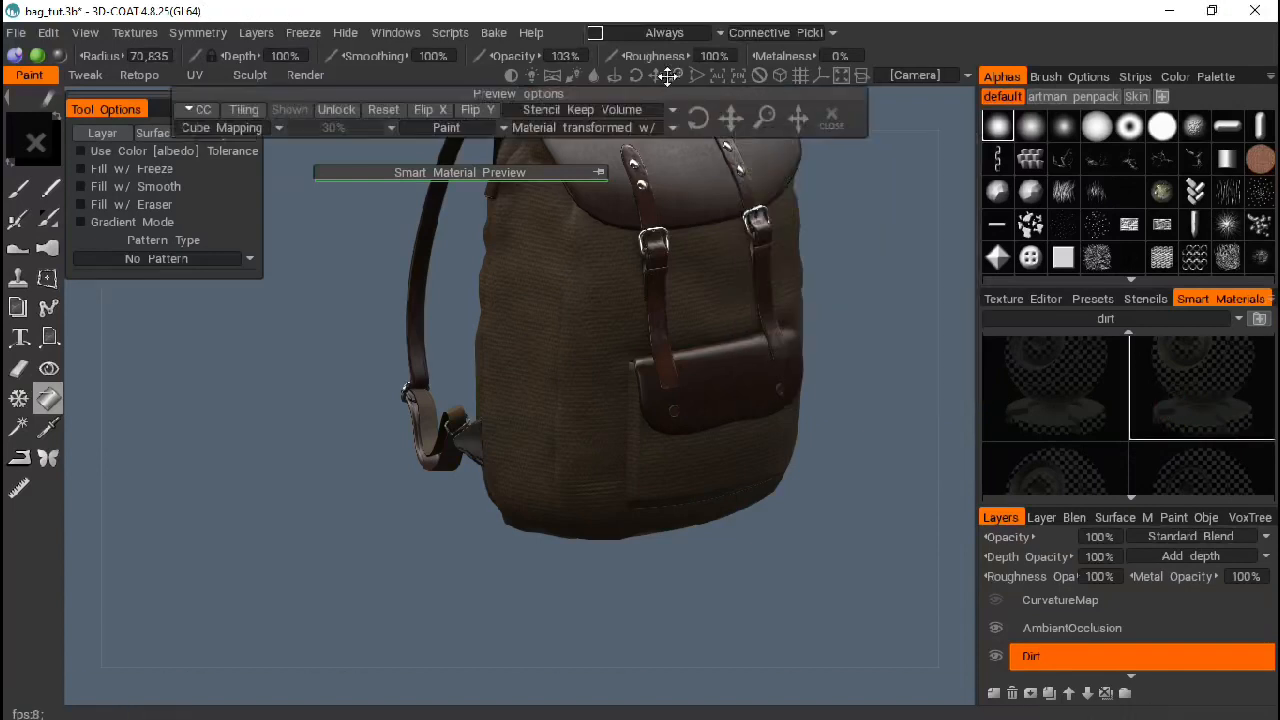
Step: Preview the selected dirt material over the bag's flap, straps, front pocket and fabric side
{"action": "left_click_drag", "start_coordinate": [660, 76], "coordinate": [570, 229]}
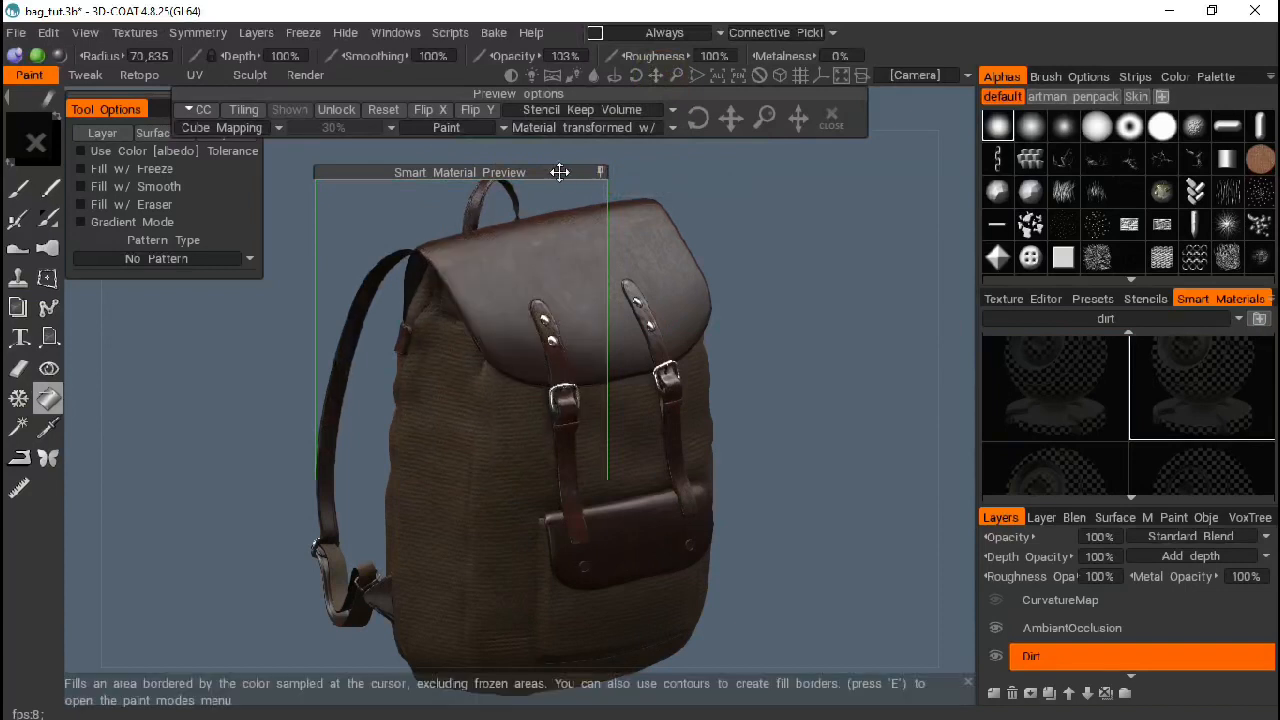
{"action": "left_click_drag", "start_coordinate": [559, 172], "coordinate": [572, 283]}
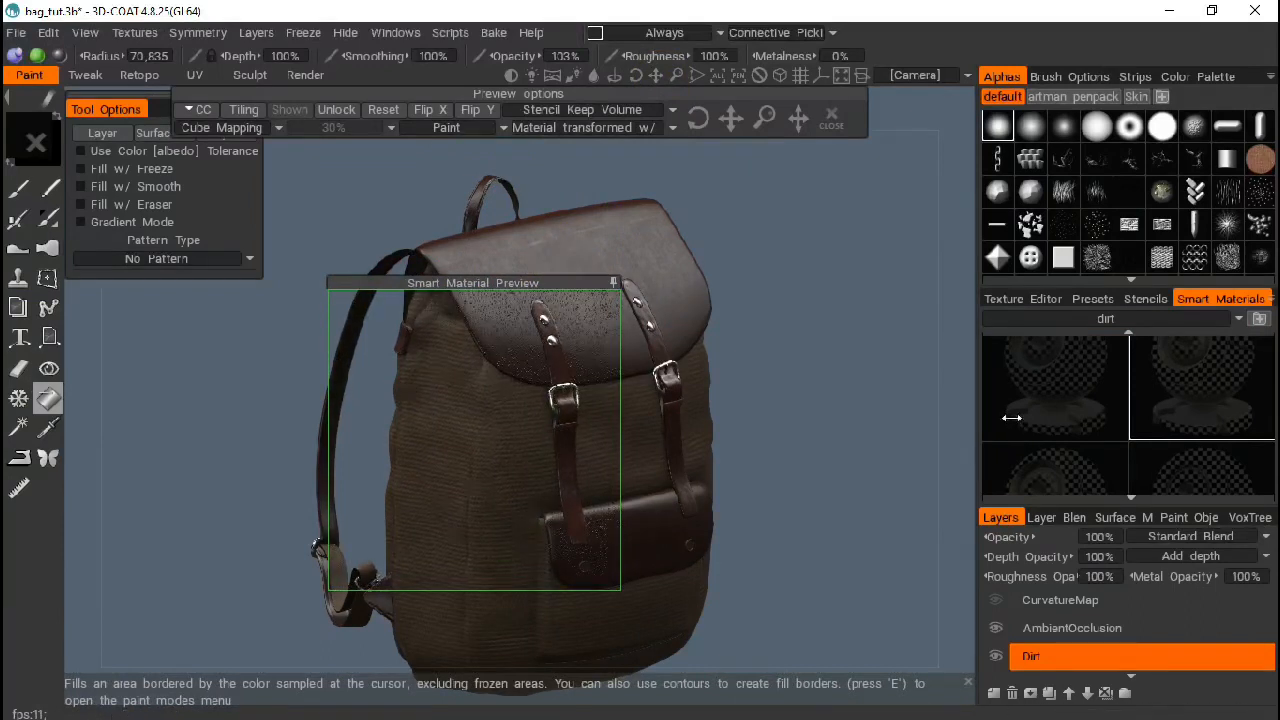
{"action": "mouse_move", "coordinate": [1078, 393]}
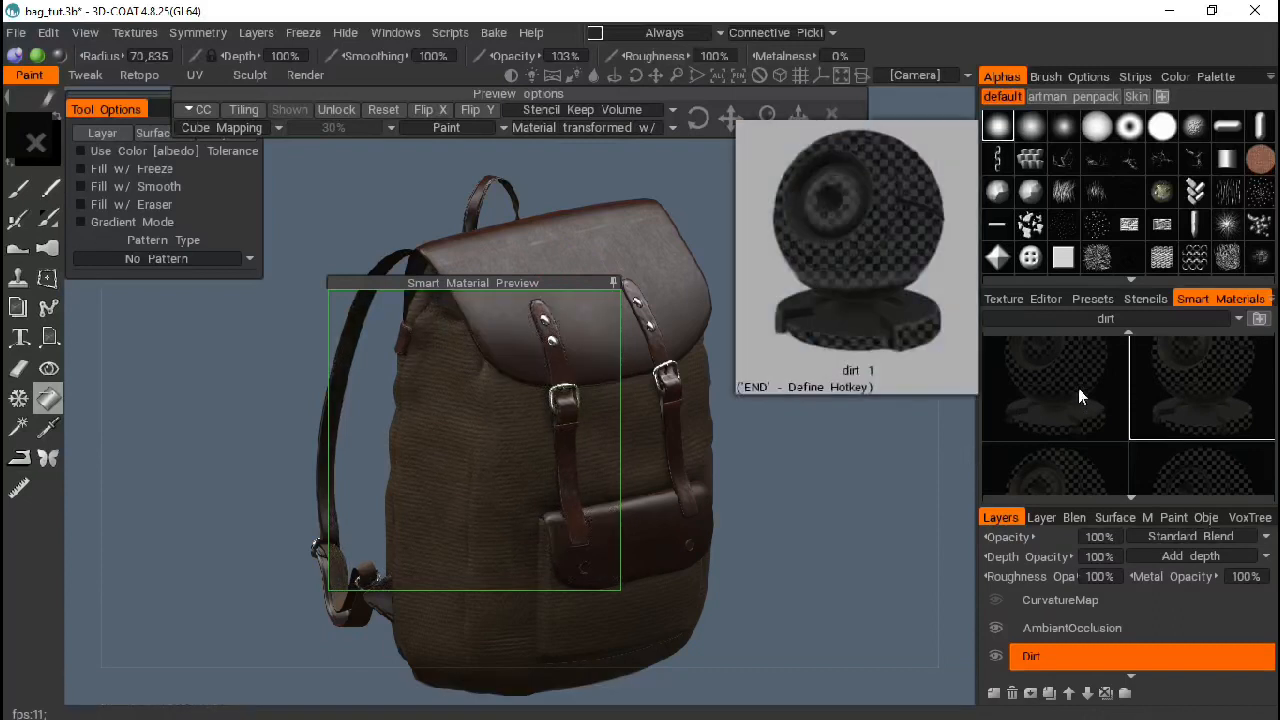
{"action": "left_click_drag", "start_coordinate": [800, 306], "coordinate": [599, 295]}
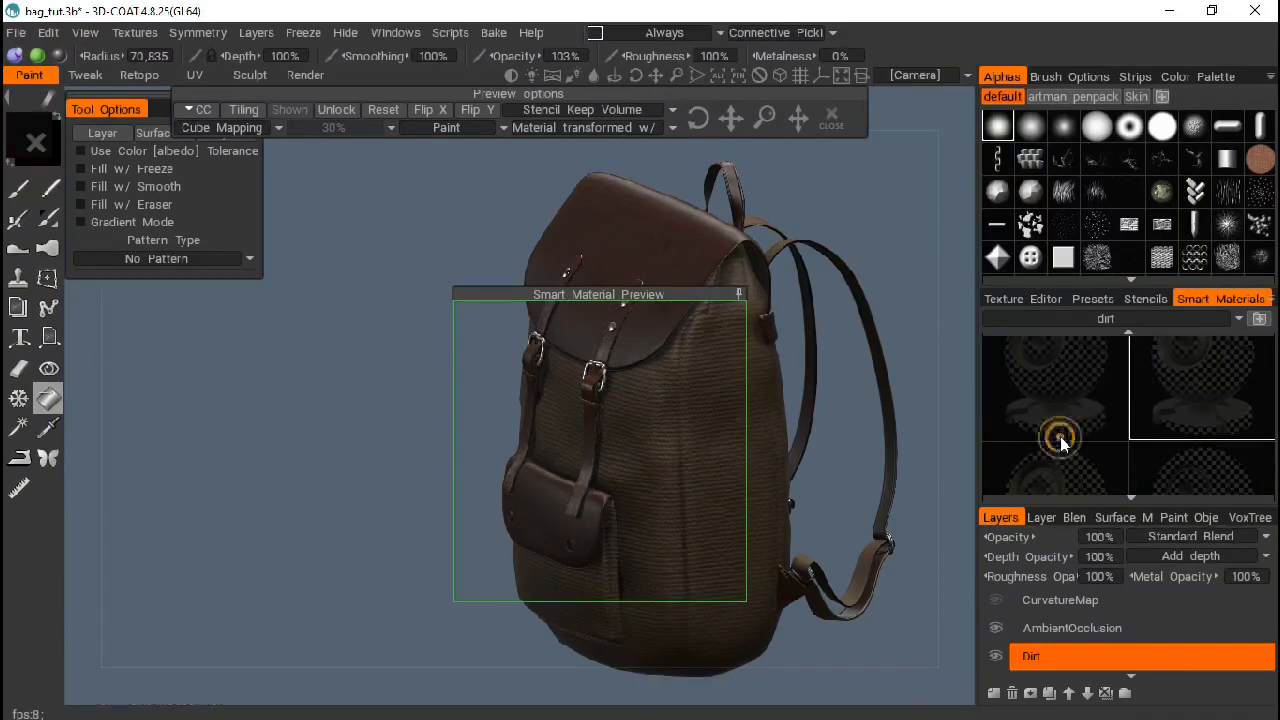
Step: Select the dirt_2 smart material, collapse the material preview and move it off the bag
{"action": "scroll", "coordinate": [1060, 440], "scroll_direction": "down", "scroll_amount": 1}
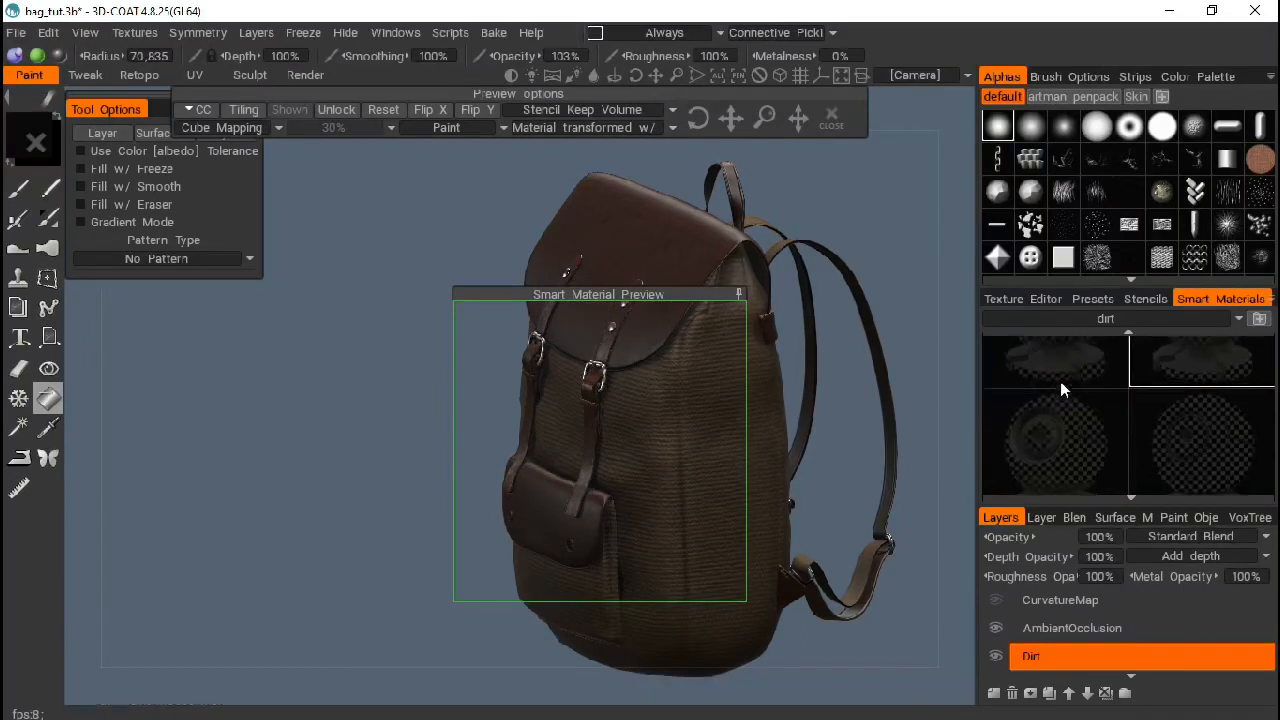
{"action": "left_click", "coordinate": [1065, 438]}
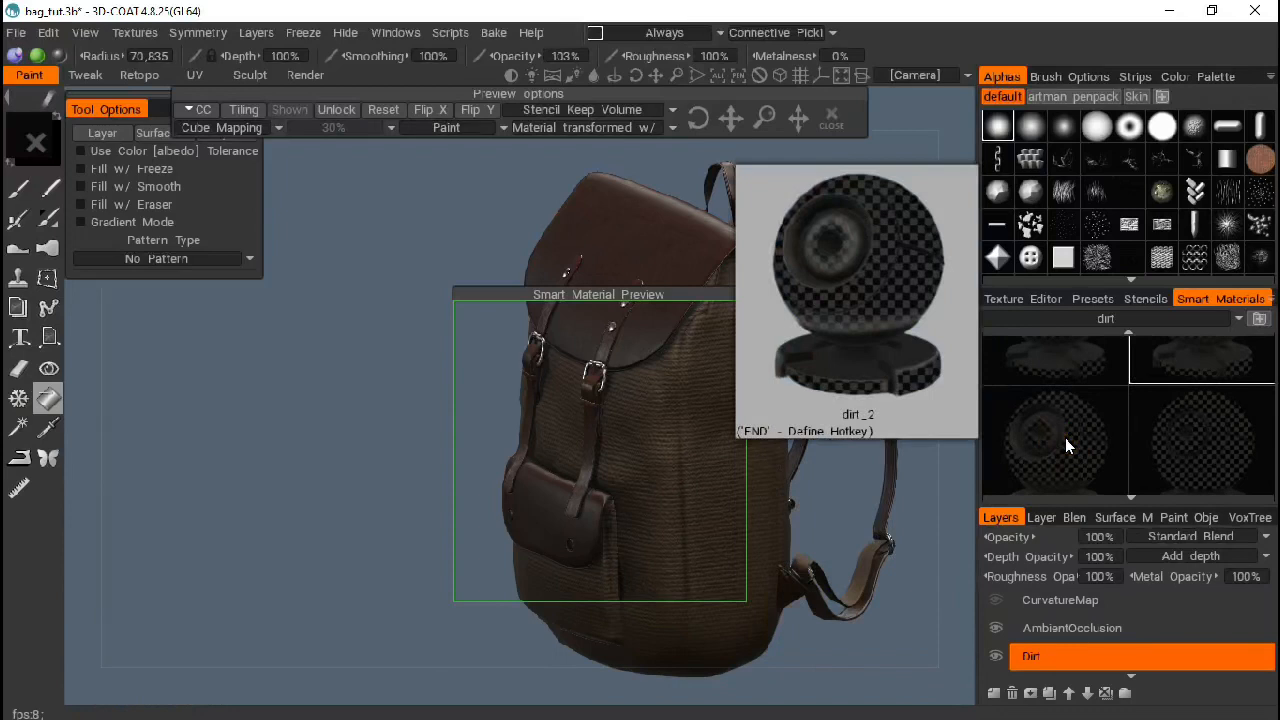
{"action": "left_click", "coordinate": [1065, 438]}
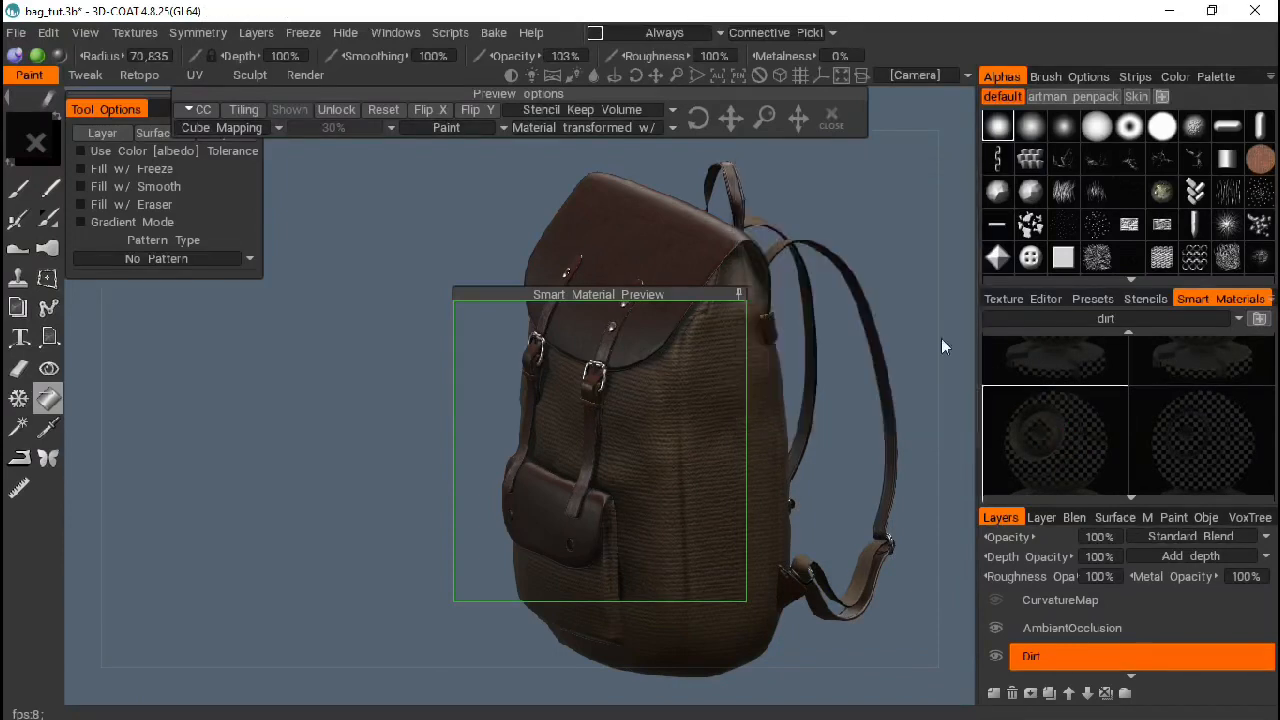
{"action": "left_click", "coordinate": [736, 294]}
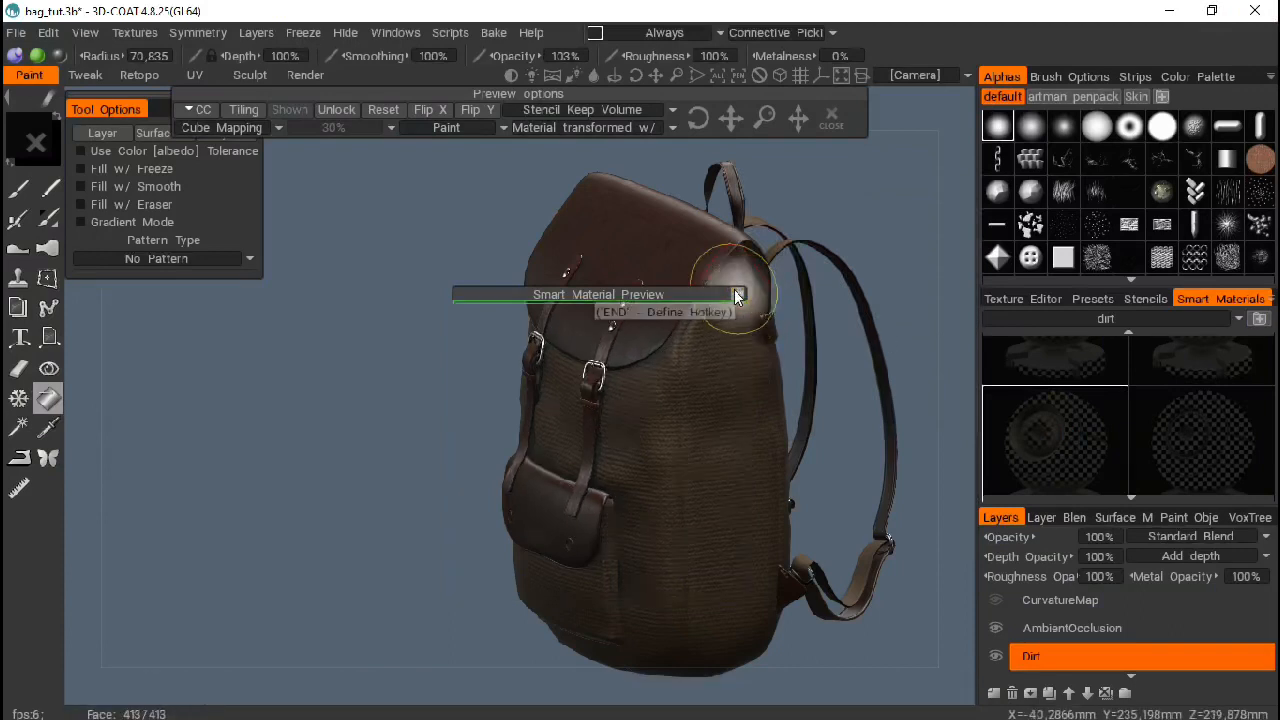
{"action": "left_click_drag", "start_coordinate": [516, 290], "coordinate": [326, 250]}
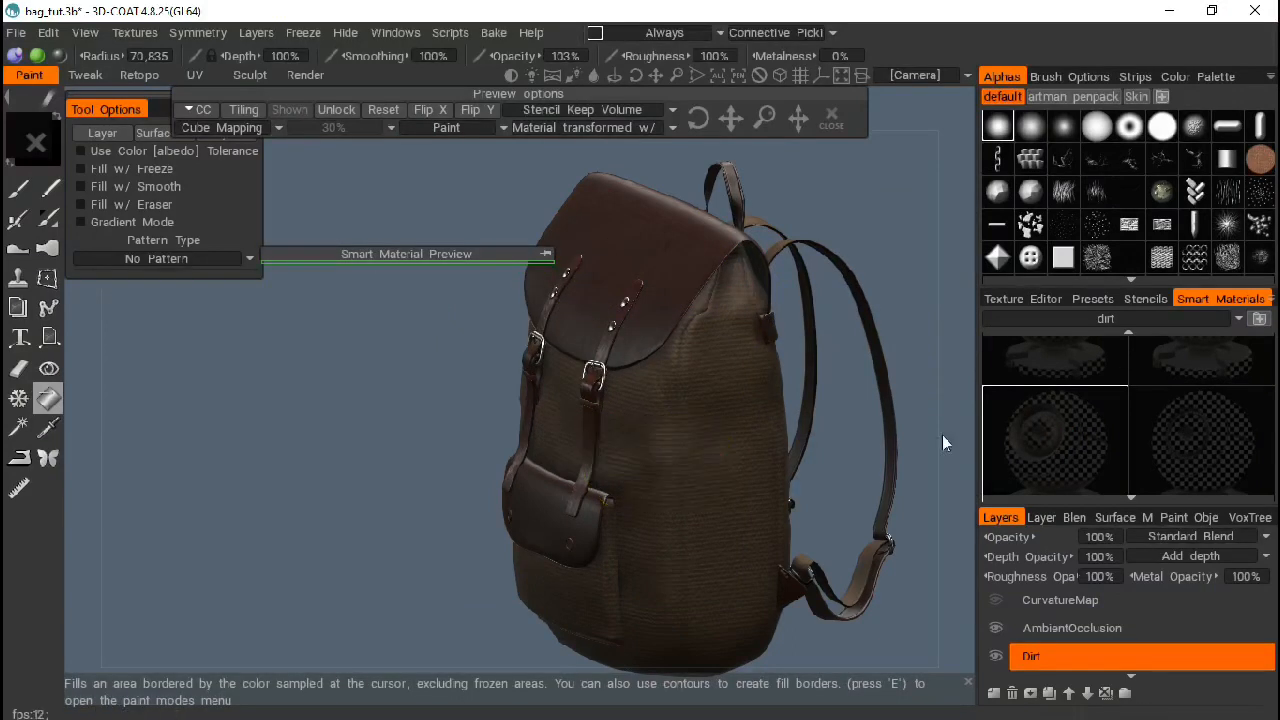
Step: Fill the whole Dirt layer with dirt_2, and apply it again to the bag's fabric body and front pocket
{"action": "right_click", "coordinate": [987, 431]}
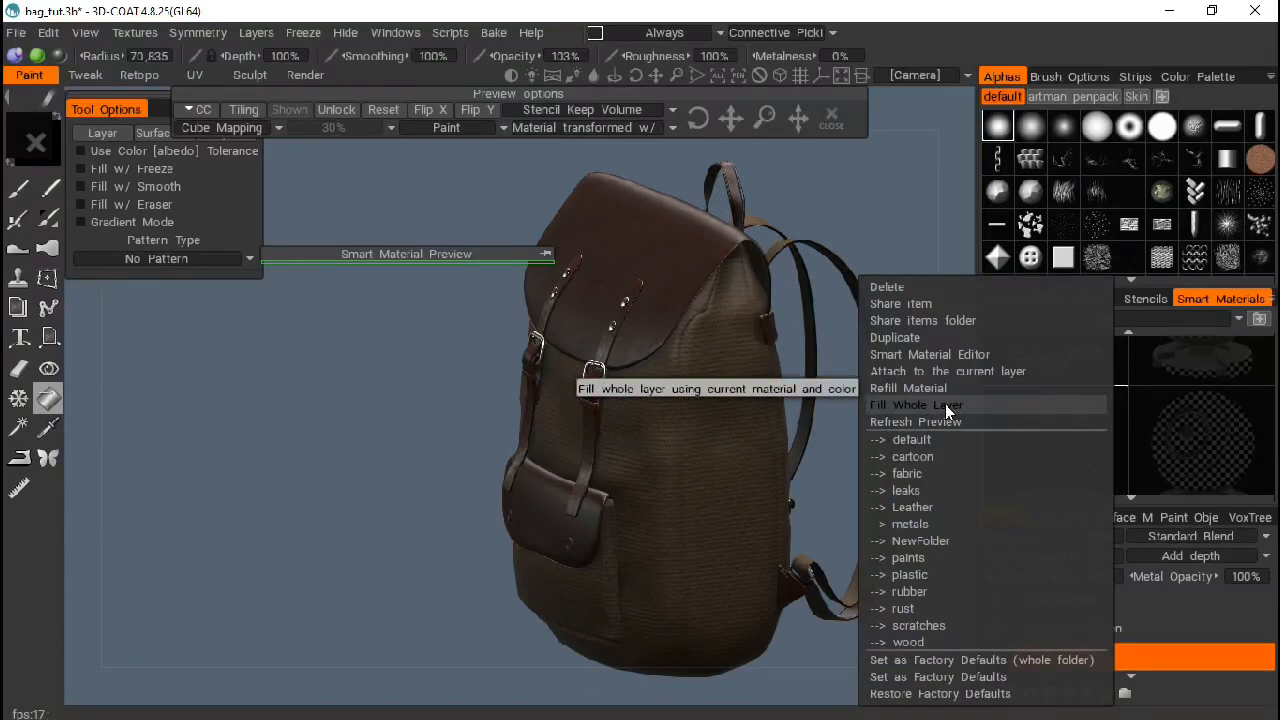
{"action": "left_click", "coordinate": [947, 409]}
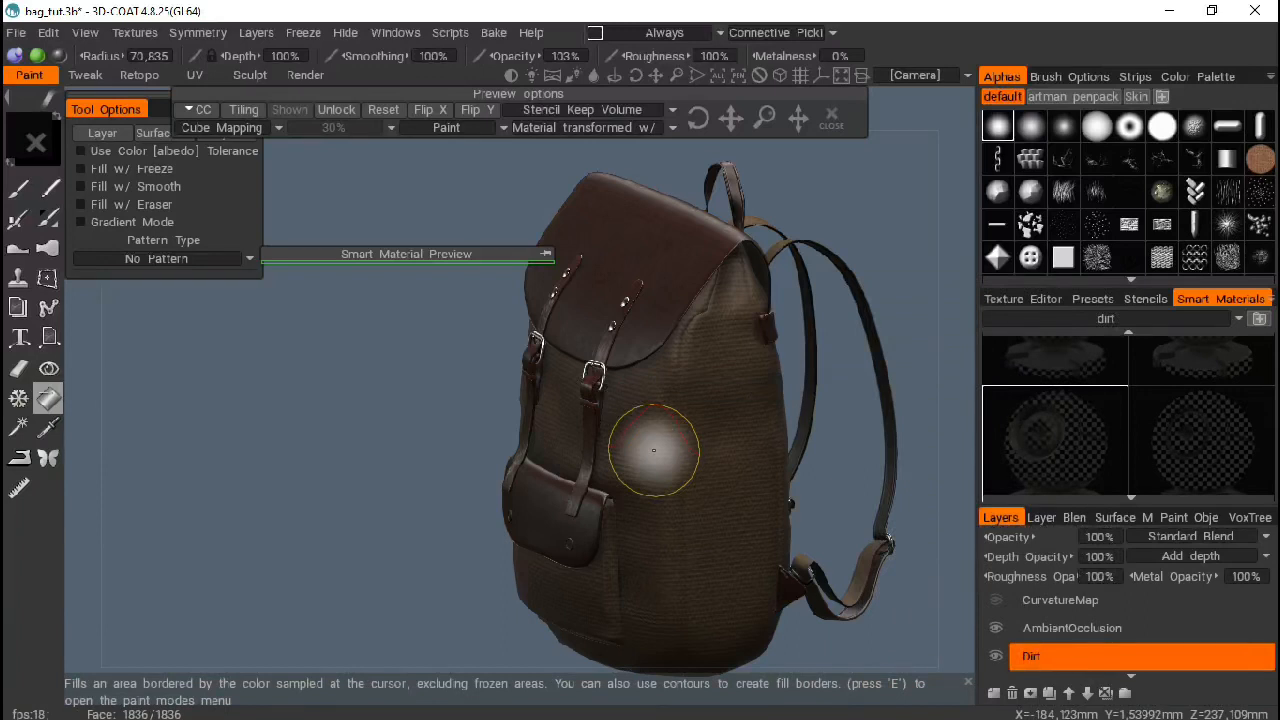
{"action": "left_click", "coordinate": [653, 450]}
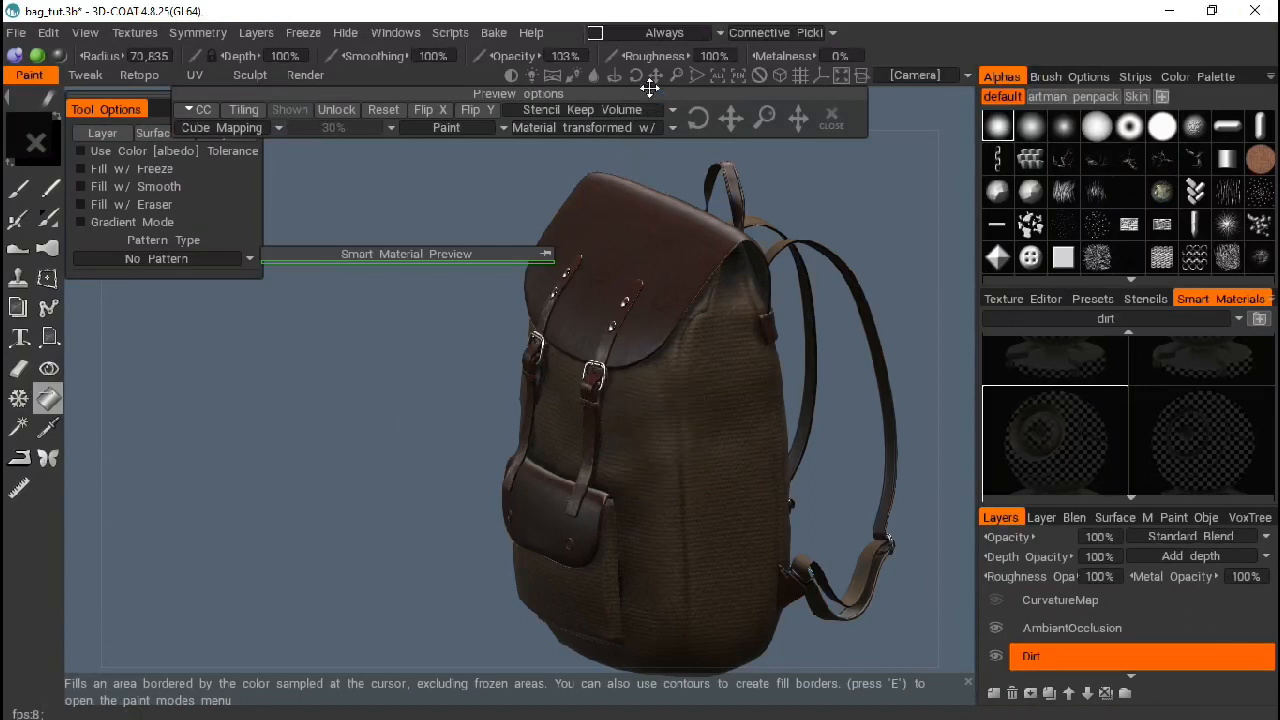
{"action": "left_click_drag", "start_coordinate": [655, 74], "coordinate": [690, 2]}
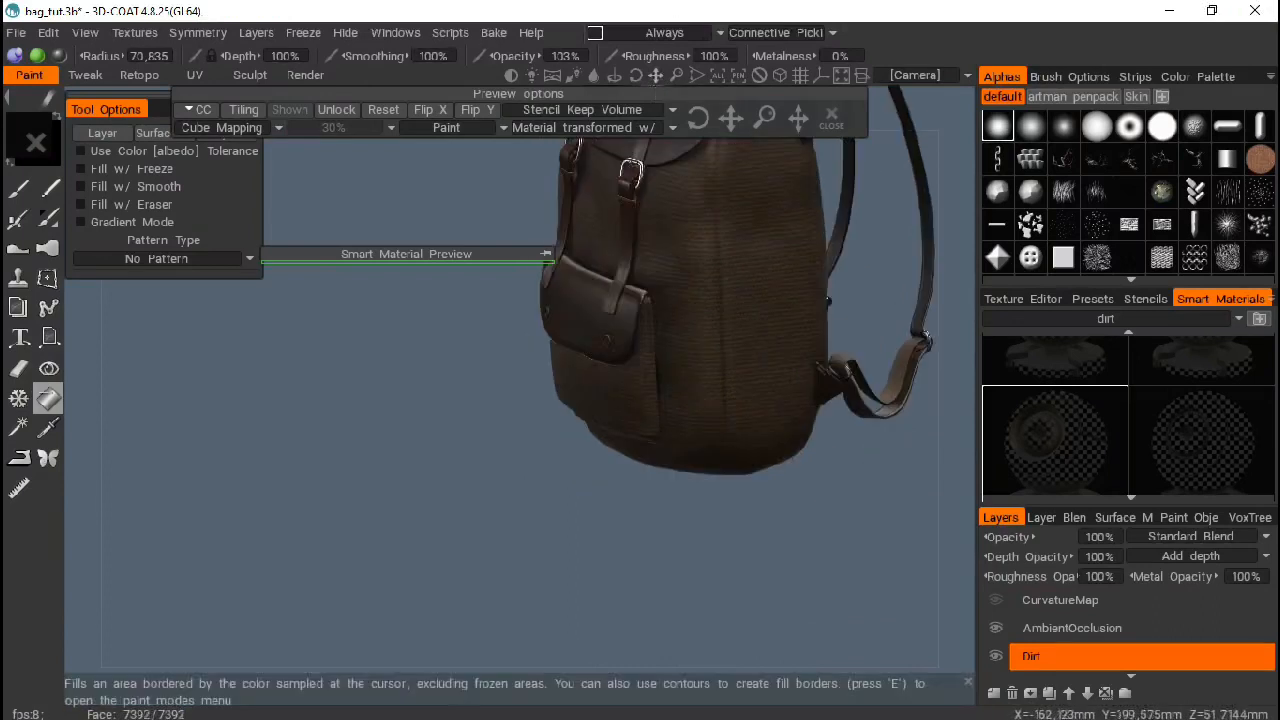
{"action": "left_click", "coordinate": [628, 403]}
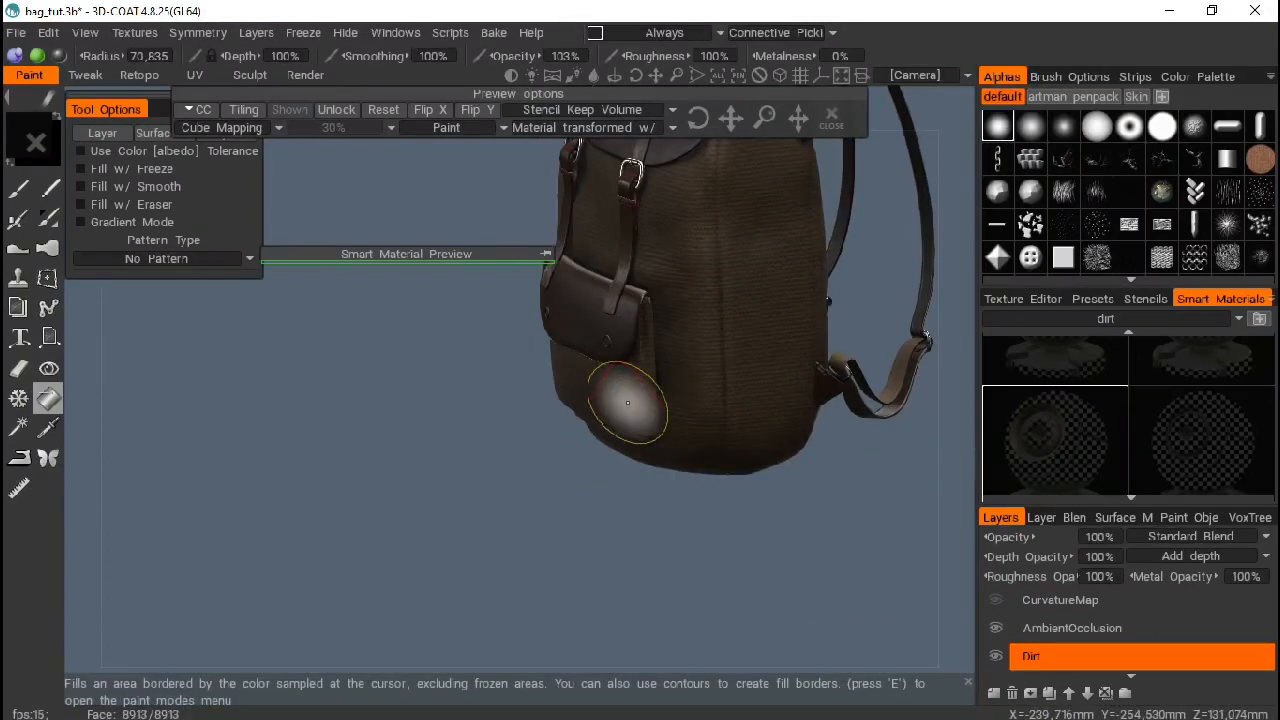
Step: Examine the dirt effect on the backpack from the front, back and side
{"action": "left_click_drag", "start_coordinate": [434, 523], "coordinate": [175, 526]}
{"action": "left_click_drag", "start_coordinate": [652, 71], "coordinate": [669, 82]}
{"action": "left_click_drag", "start_coordinate": [411, 480], "coordinate": [602, 197]}
{"action": "left_click_drag", "start_coordinate": [657, 73], "coordinate": [623, 130]}
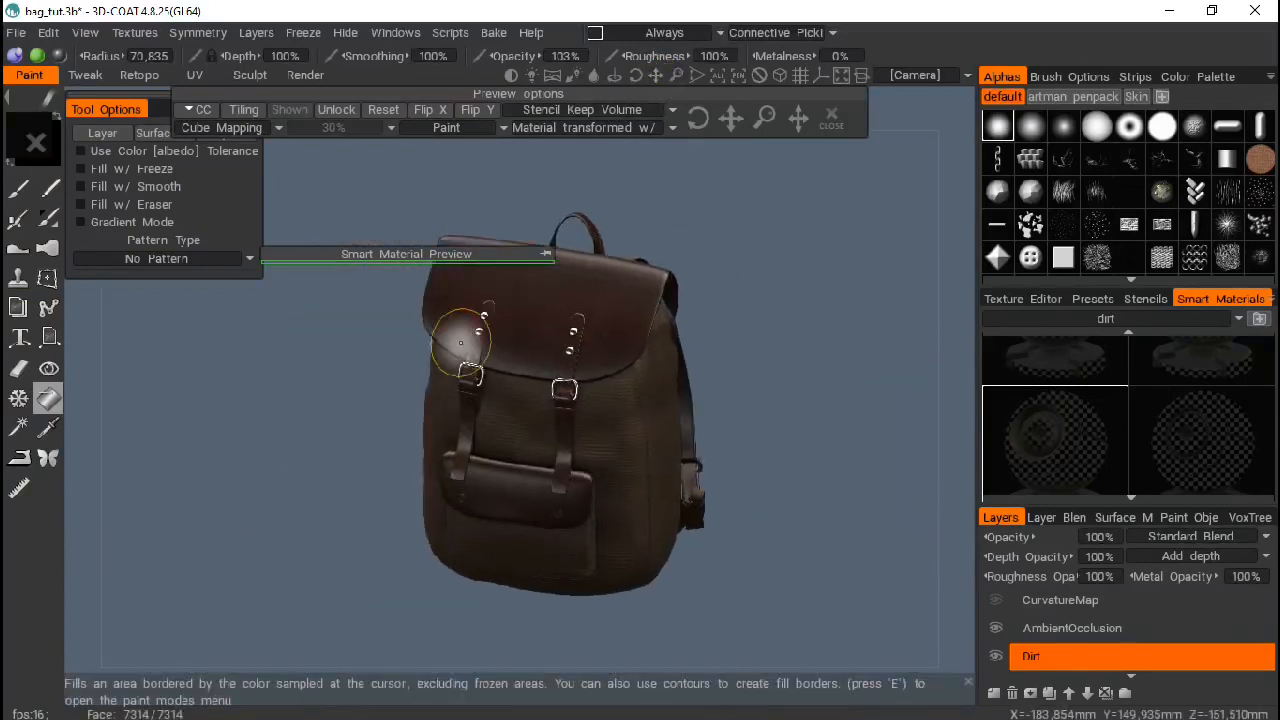
{"action": "left_click_drag", "start_coordinate": [315, 379], "coordinate": [18, 306]}
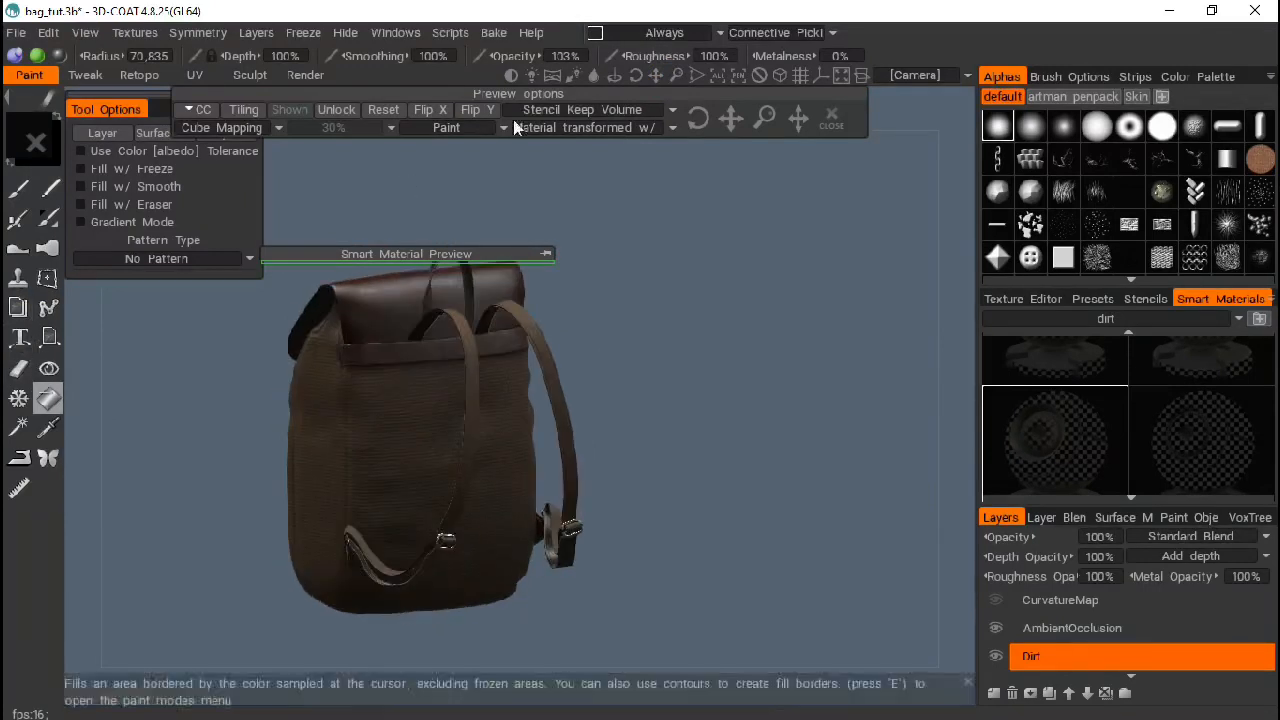
{"action": "left_click_drag", "start_coordinate": [679, 75], "coordinate": [678, 76]}
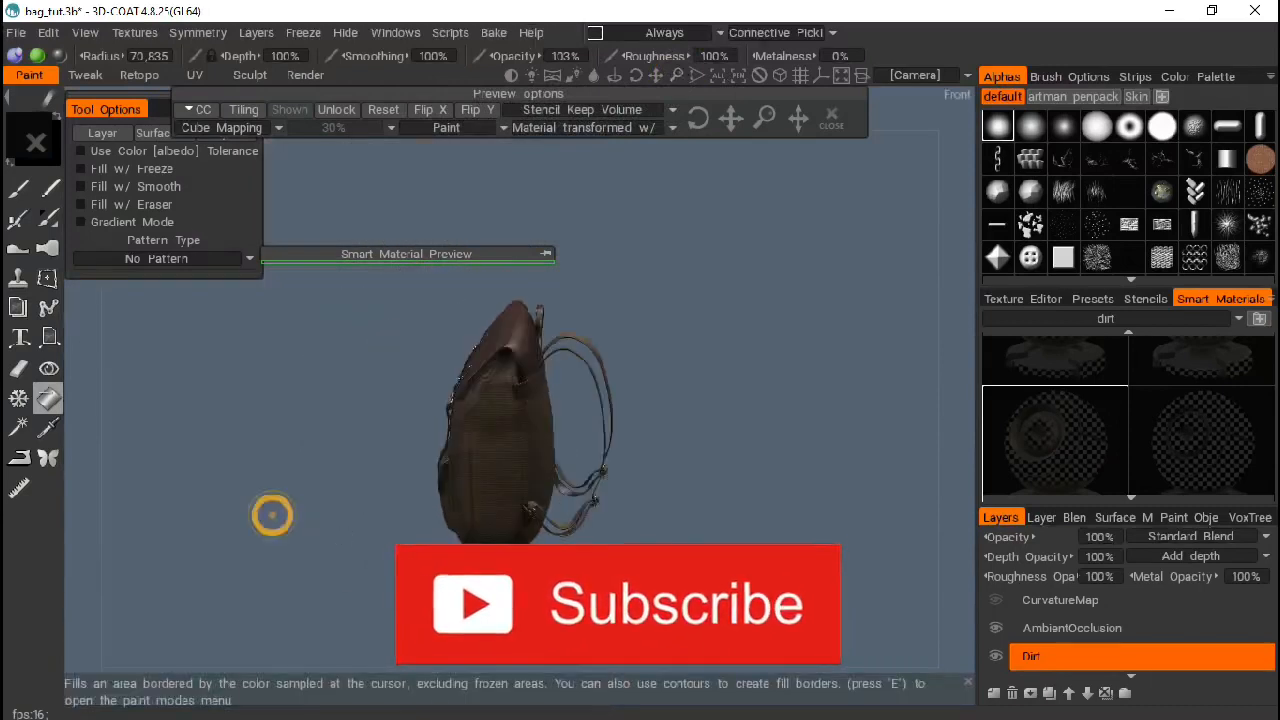